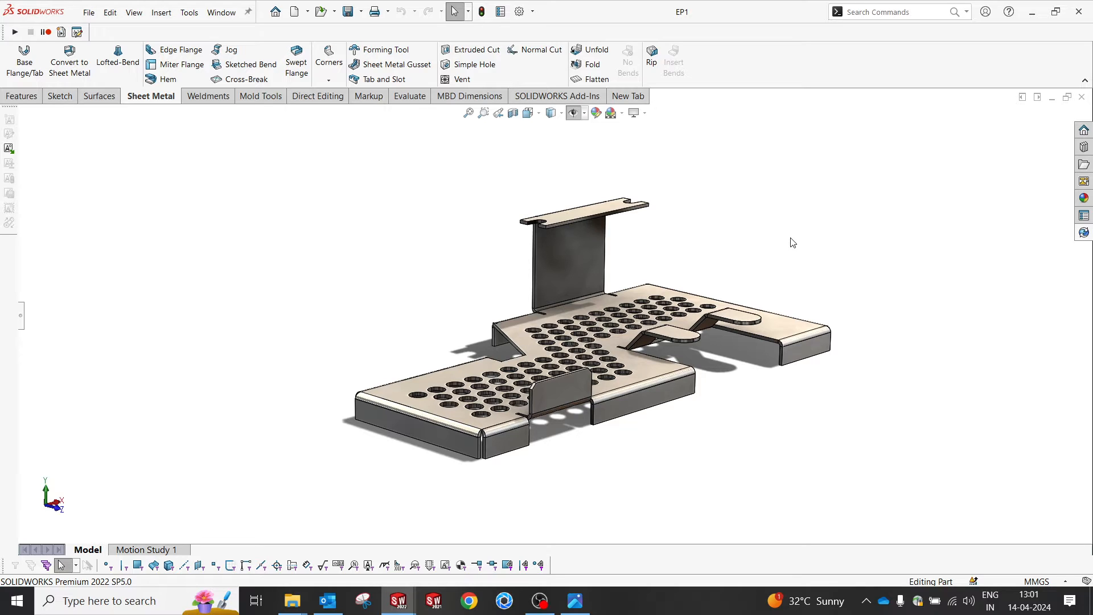
Step: View the finished EP1 model and the EP 1.JPG reference drawing, and switch to the empty Part1 document
scroll(691, 318, down, 2)
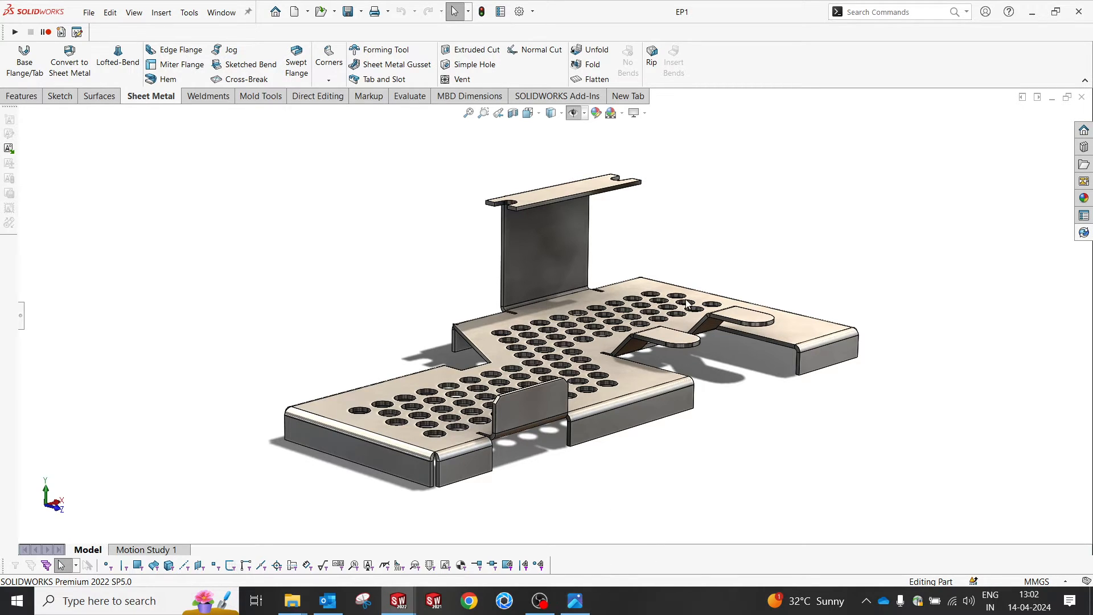
click(575, 599)
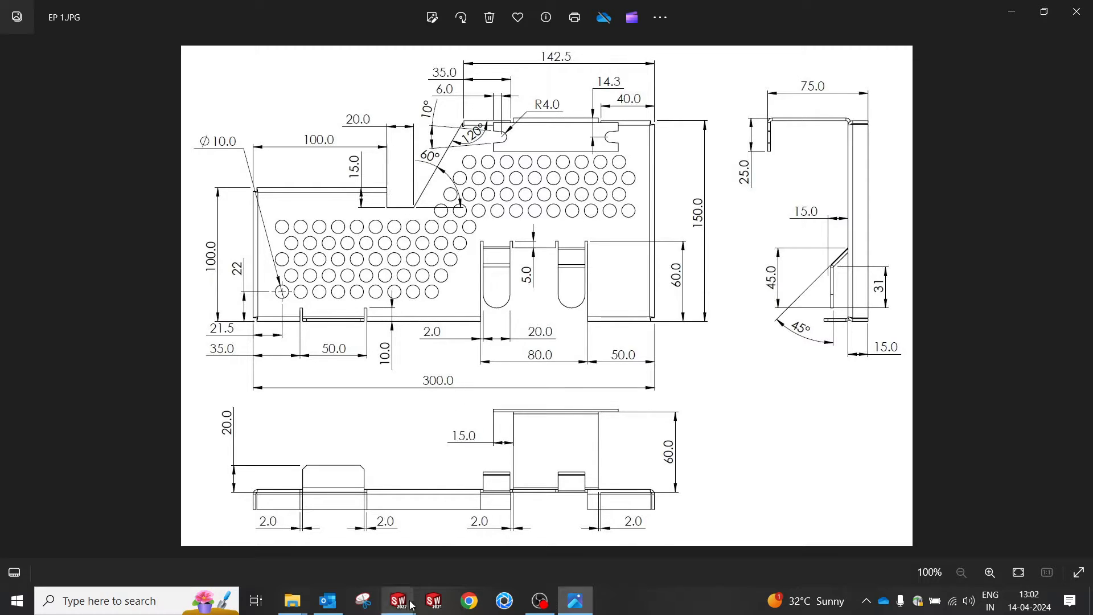
mouse_move(409, 586)
click(385, 529)
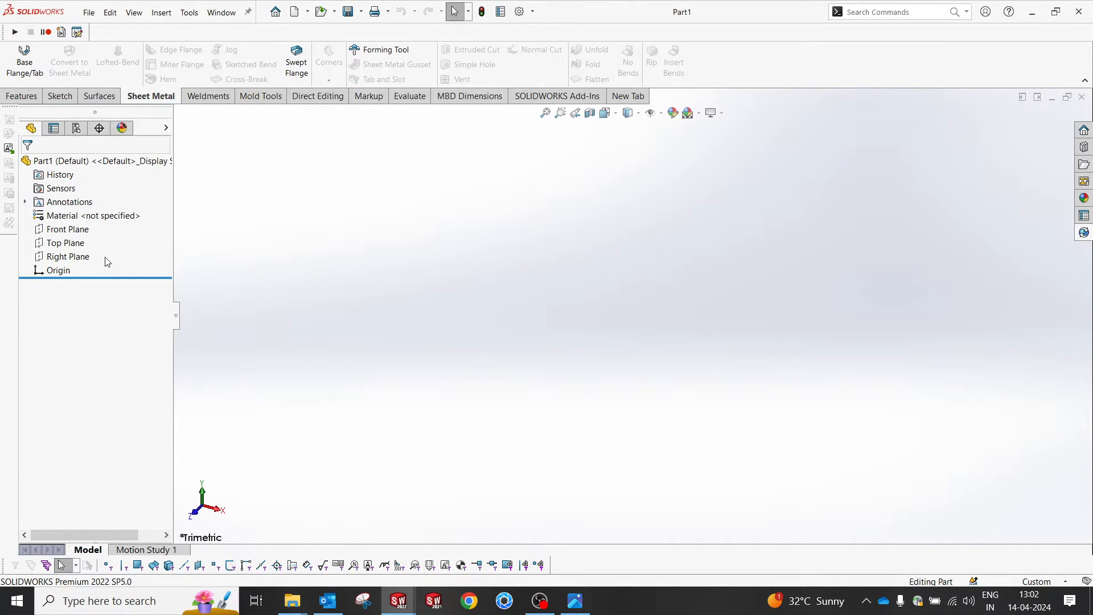
Step: Start a sketch on the Top Plane and change the scene background to Plain White
click(68, 241)
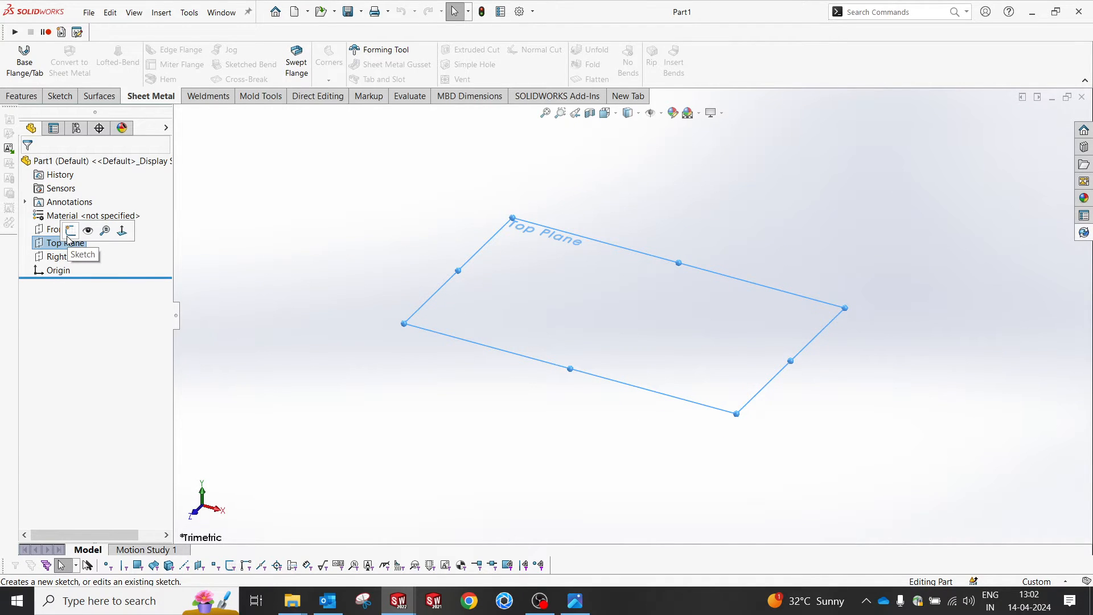
click(69, 235)
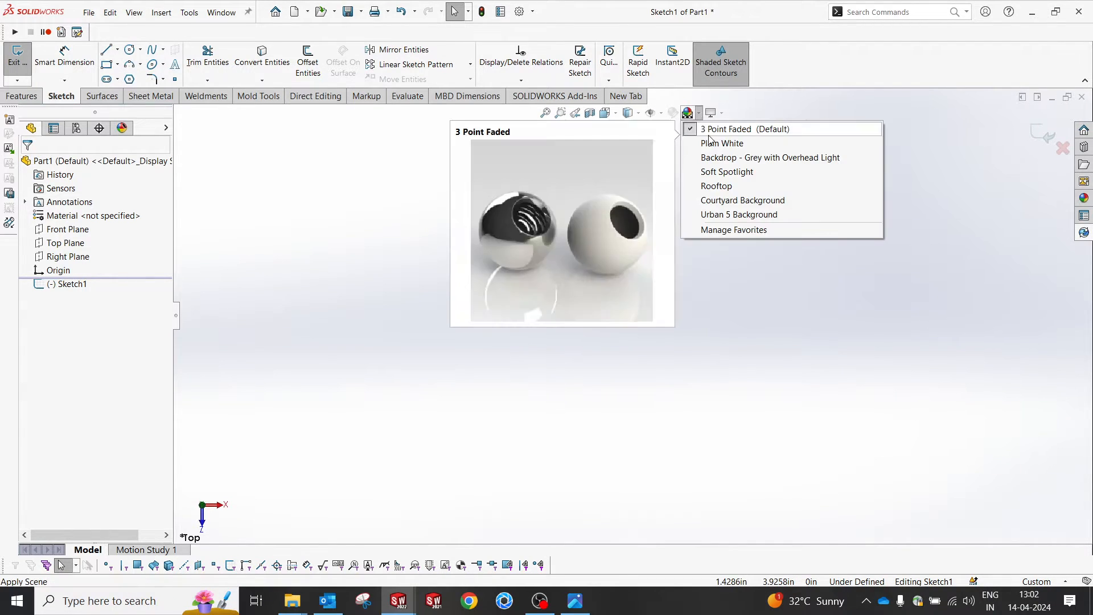
scroll(747, 239, down, 2)
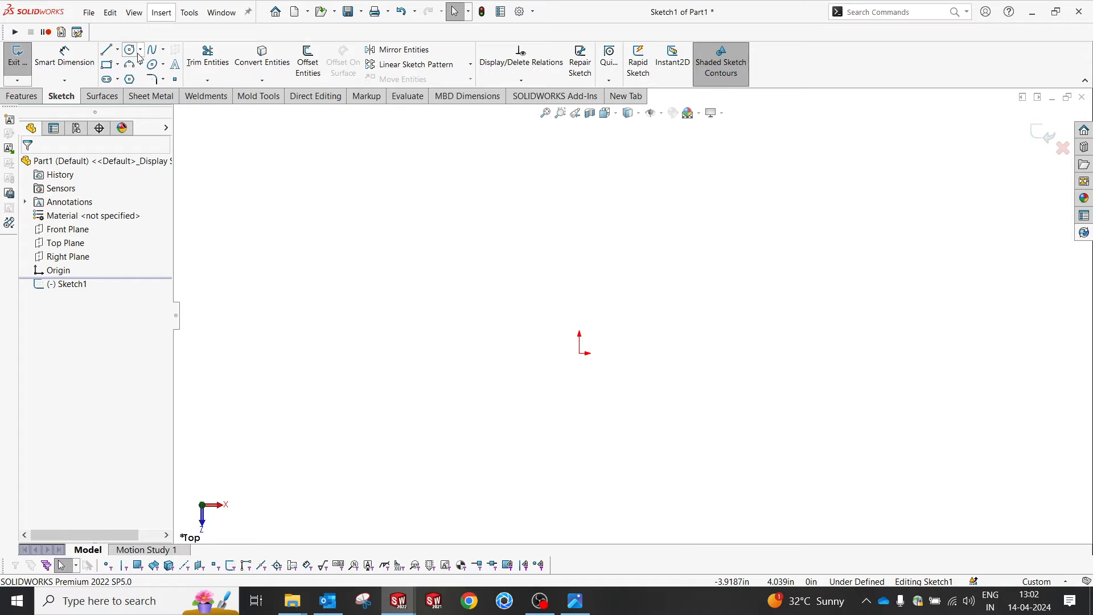
Step: Sketch an infinite vertical and an infinite horizontal centerline through the origin
click(117, 49)
click(147, 81)
click(65, 333)
click(580, 353)
click(579, 368)
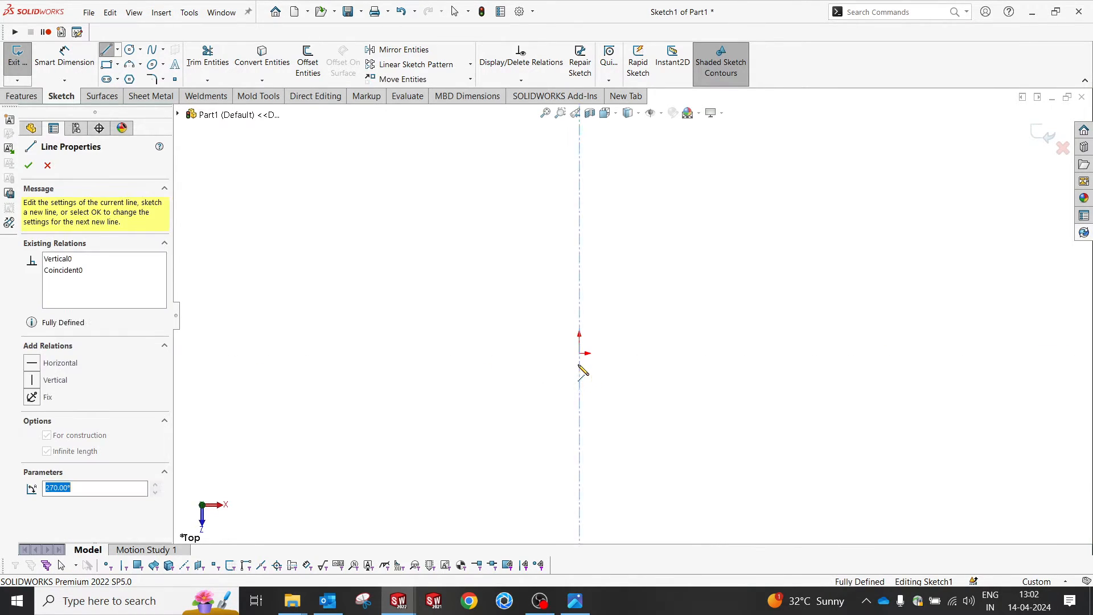
click(581, 354)
click(599, 353)
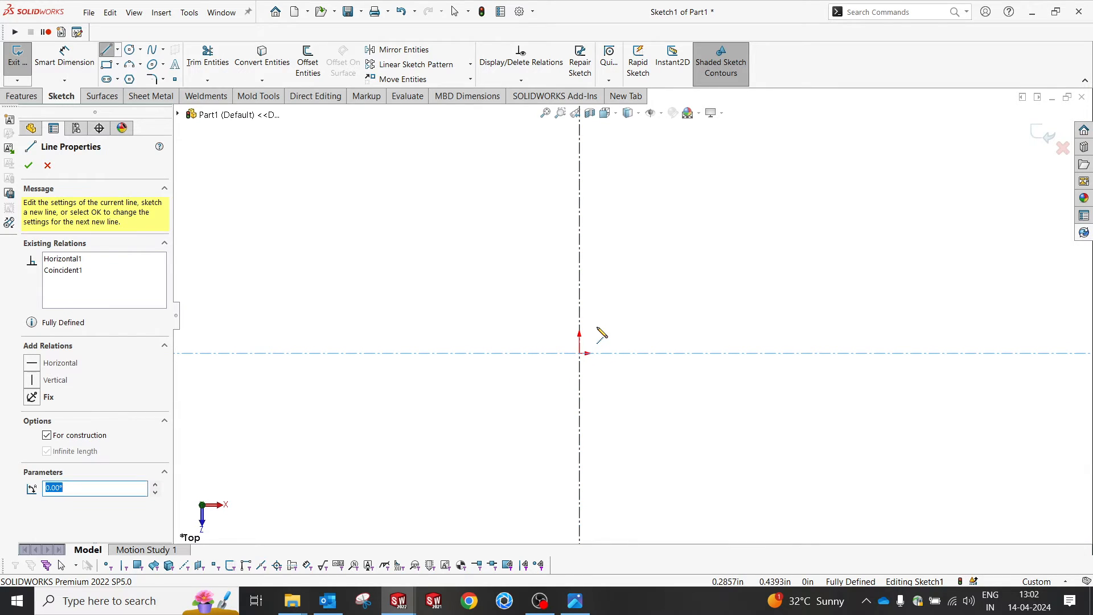
key(Escape)
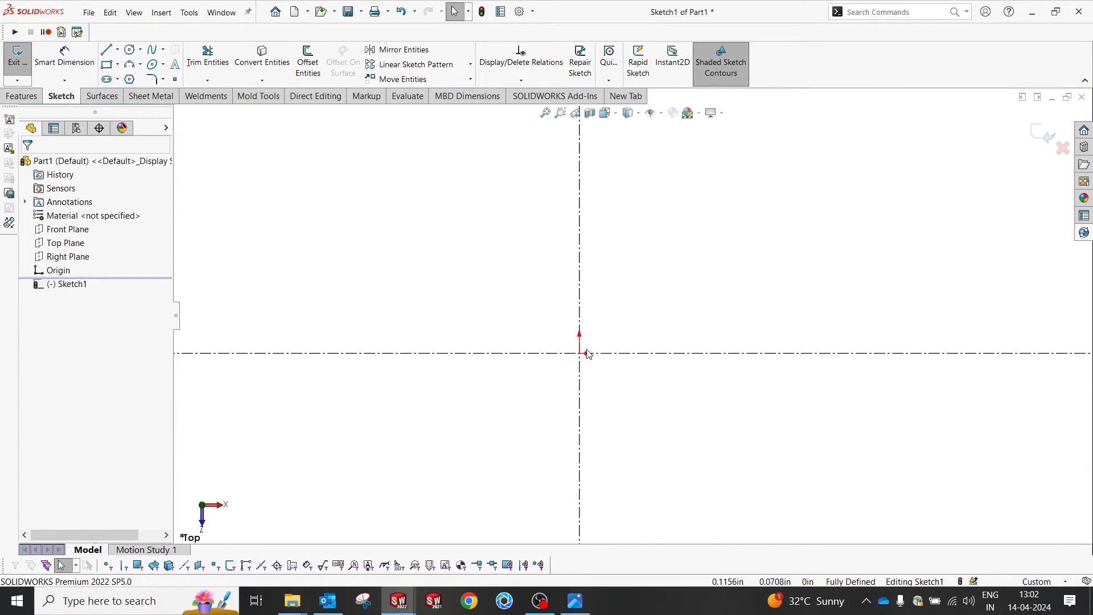
Step: Following the EP 1.JPG drawing, sketch the profile's vertical left side from the origin, stepped upper edge, slant of about 59° and horizontal top edge
click(575, 601)
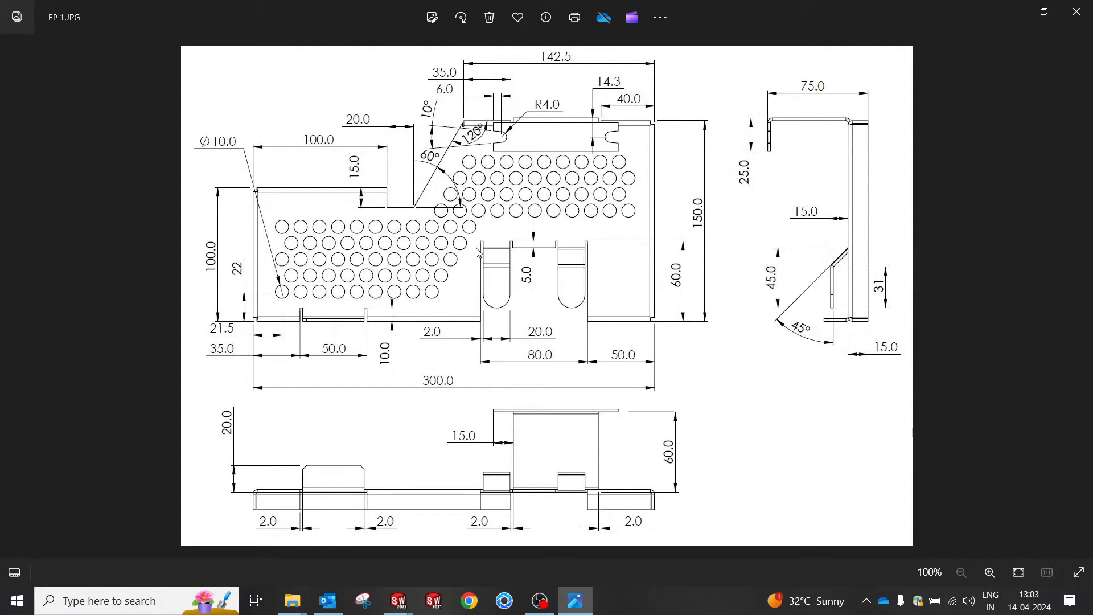
click(576, 603)
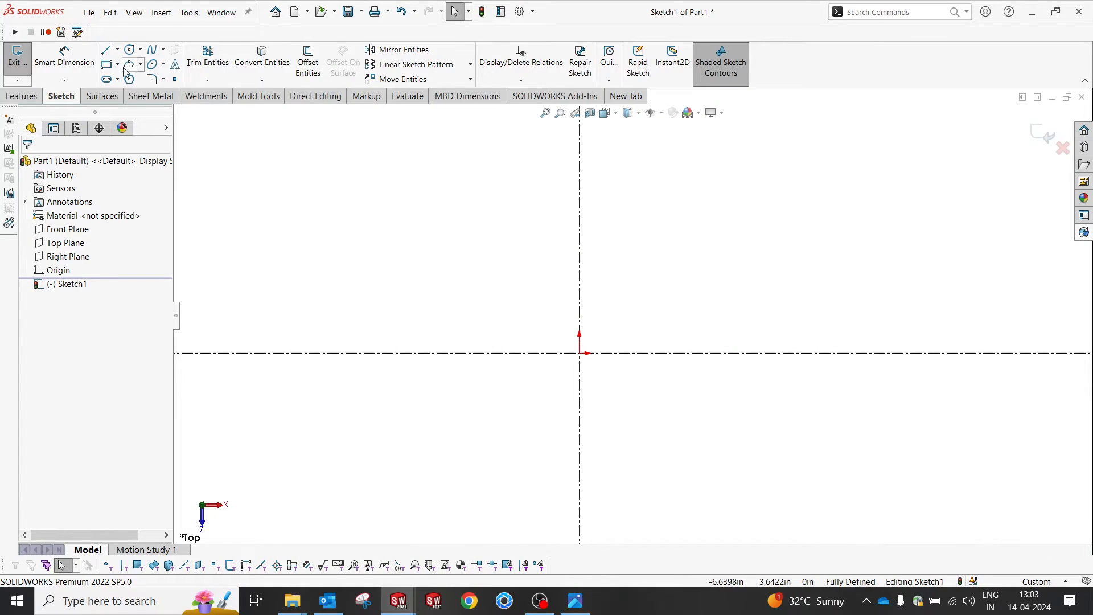
click(105, 50)
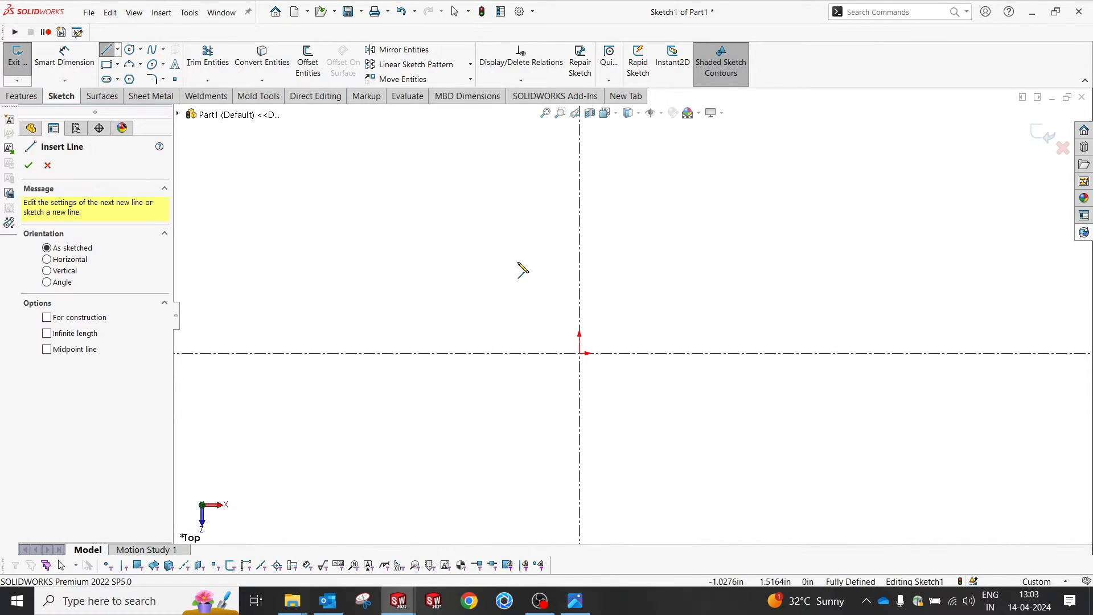
click(580, 353)
click(578, 256)
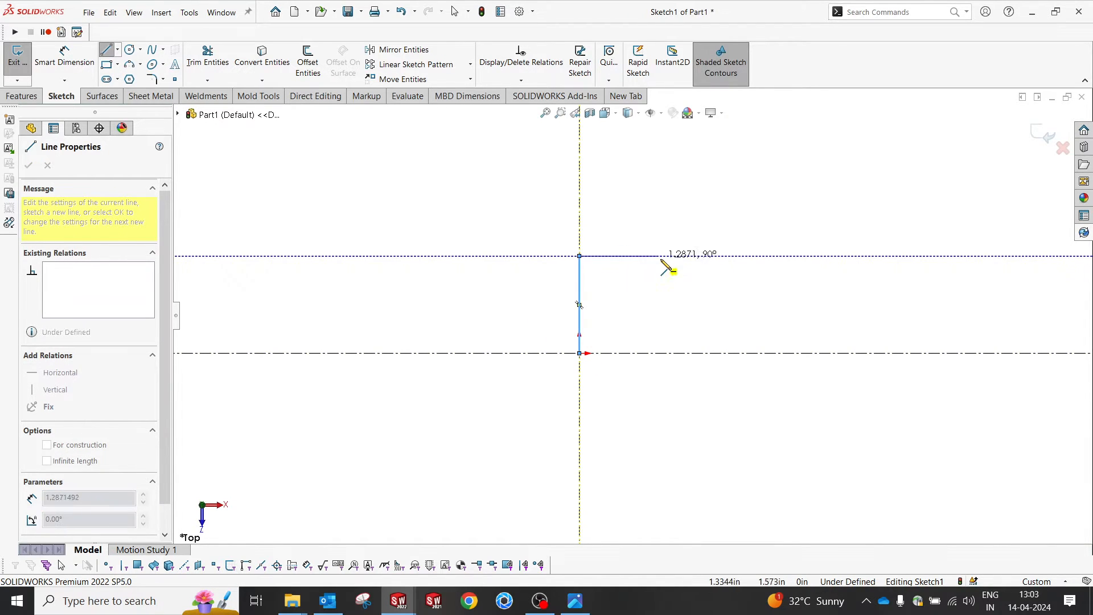
click(695, 255)
click(695, 273)
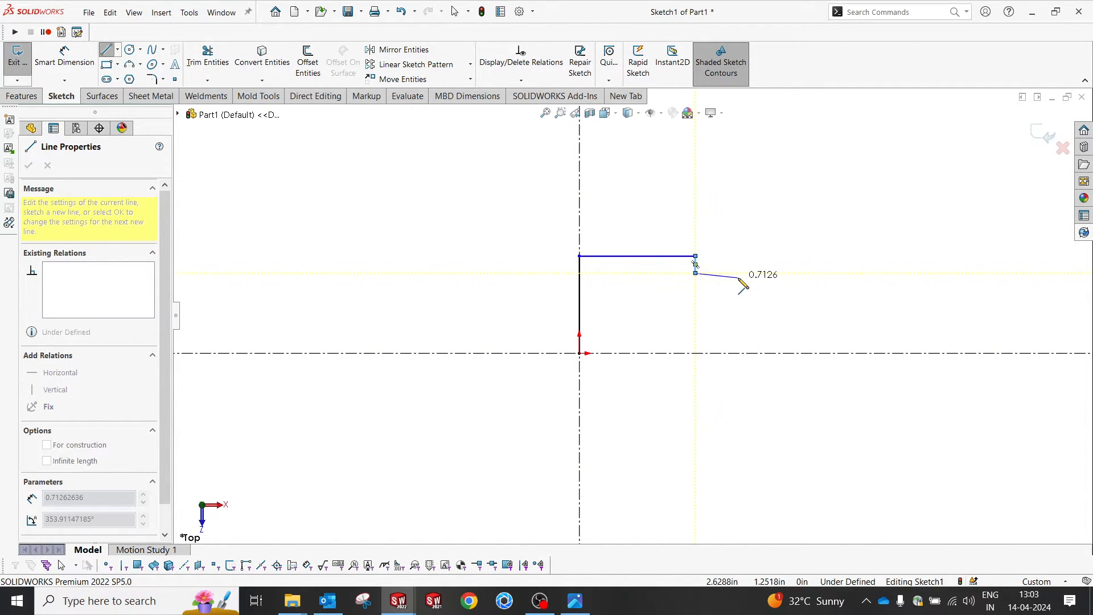
click(744, 272)
click(805, 170)
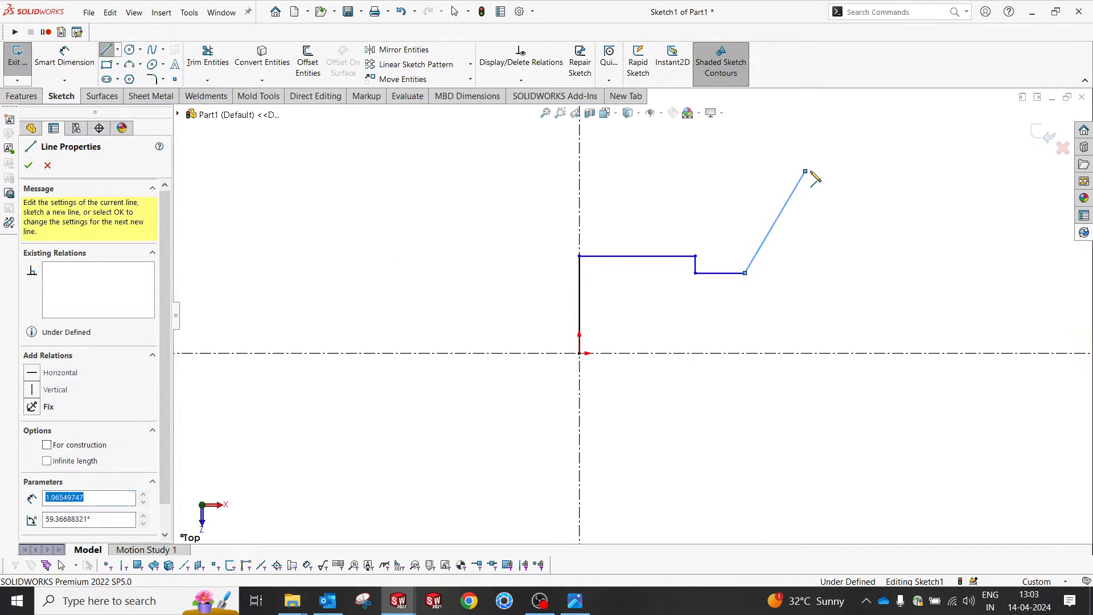
click(907, 170)
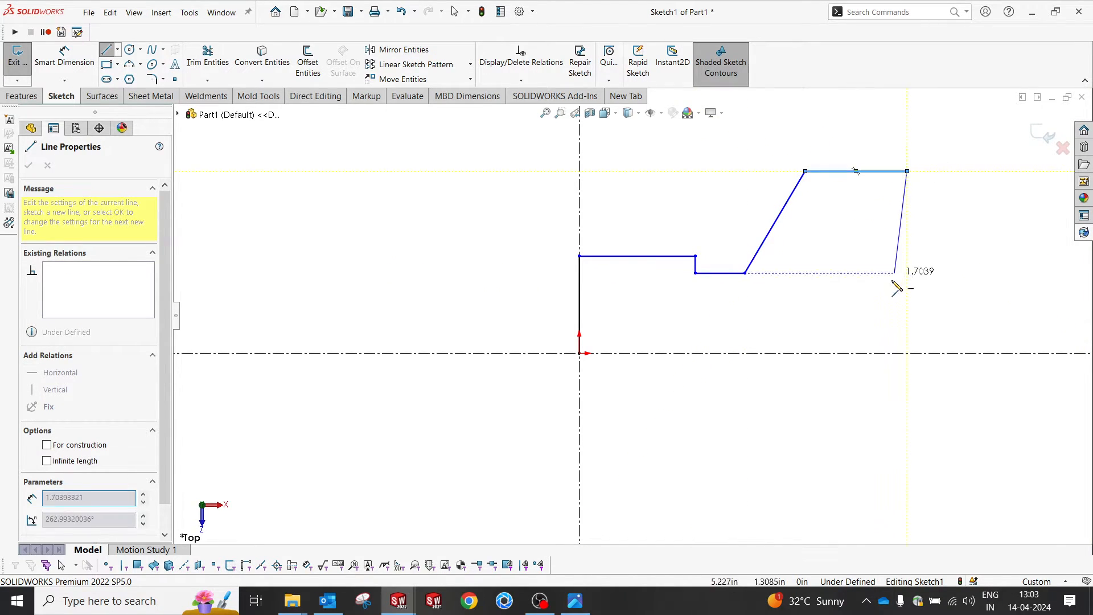
Step: Continue the profile with a vertical right side down to the horizontal centerline and a bottom edge containing a large rectangular notch
click(907, 354)
click(863, 353)
click(863, 305)
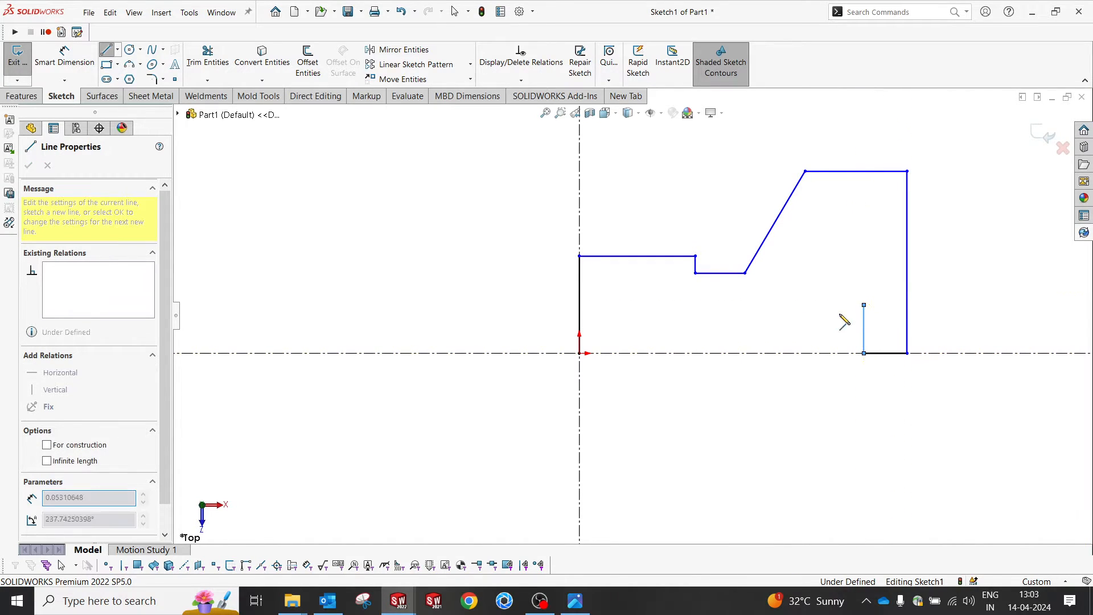
click(756, 304)
click(756, 352)
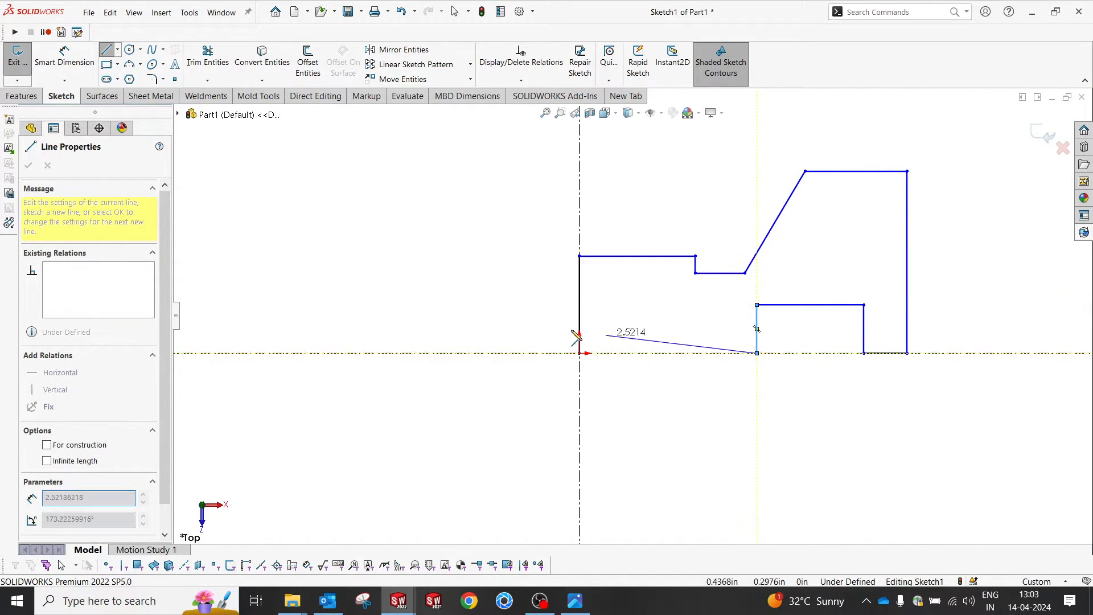
click(675, 353)
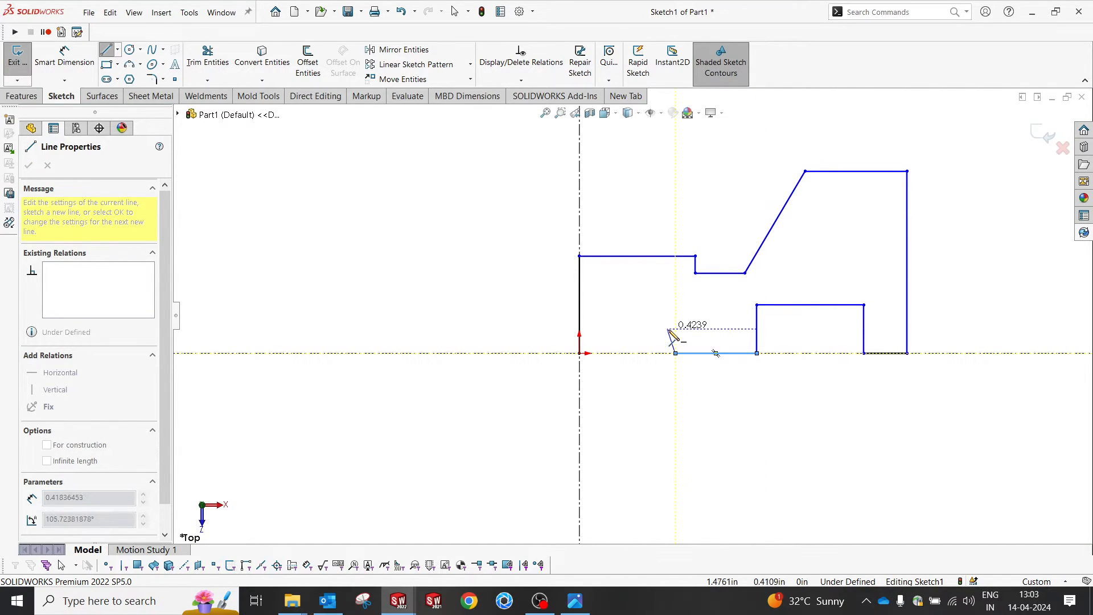
Step: Add a small rectangular notch to the bottom edge and close the profile at the origin
click(675, 335)
click(624, 334)
click(624, 353)
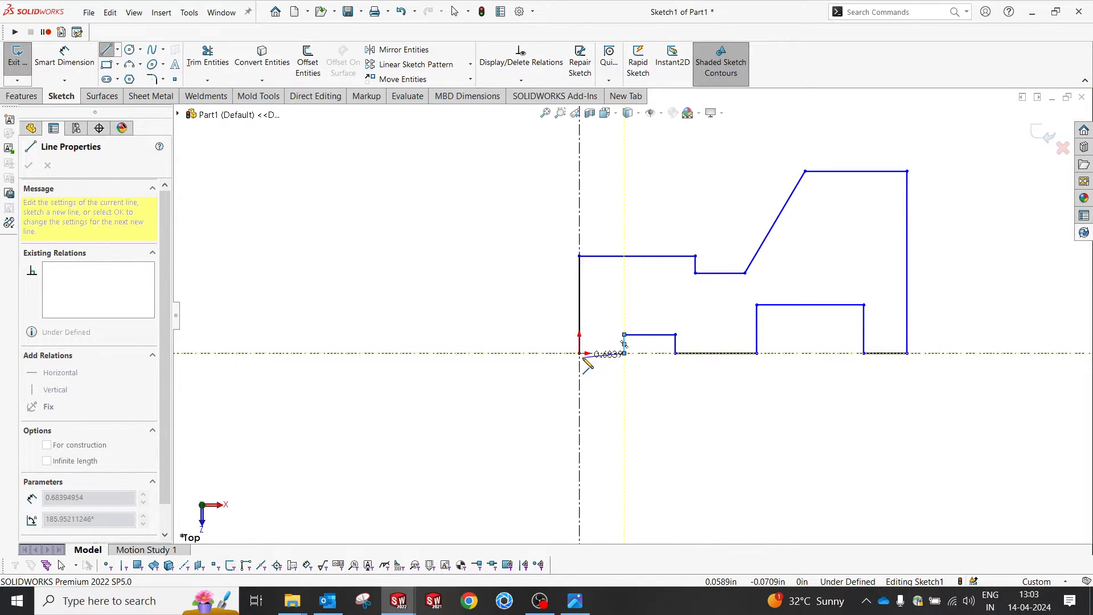
click(580, 353)
scroll(555, 325, up, 2)
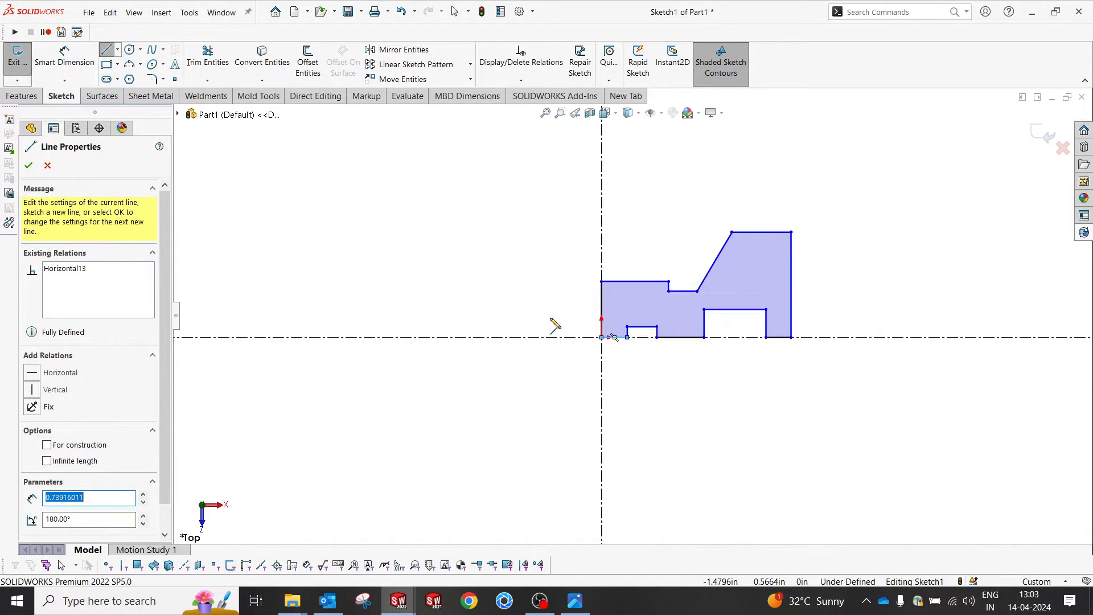
key(Escape)
scroll(740, 325, down, 2)
Step: Check the reference drawing and set the document units to MMGS
click(574, 601)
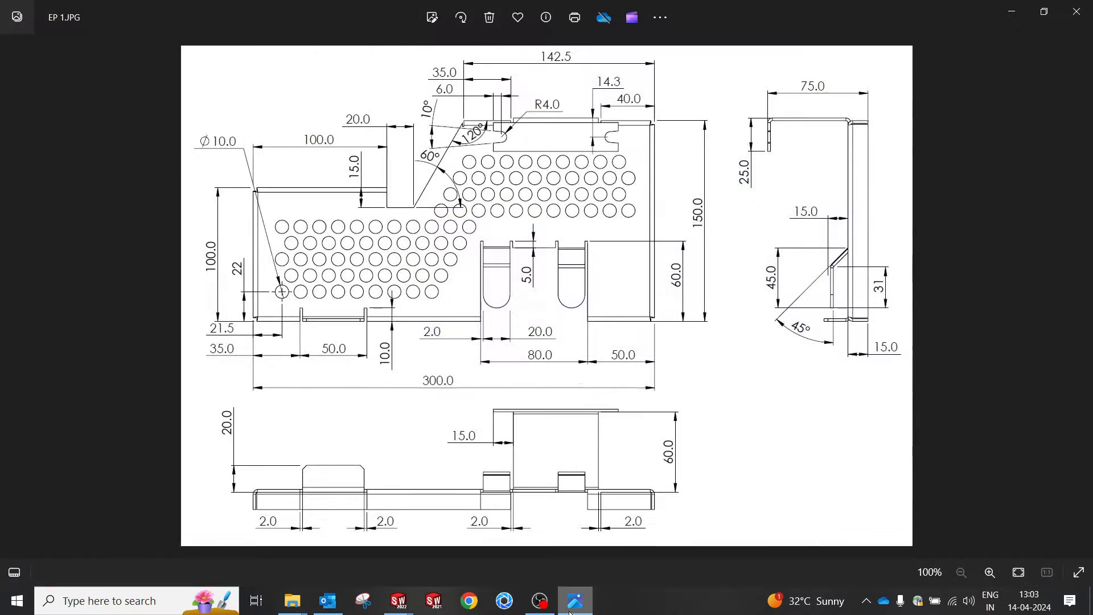
click(571, 608)
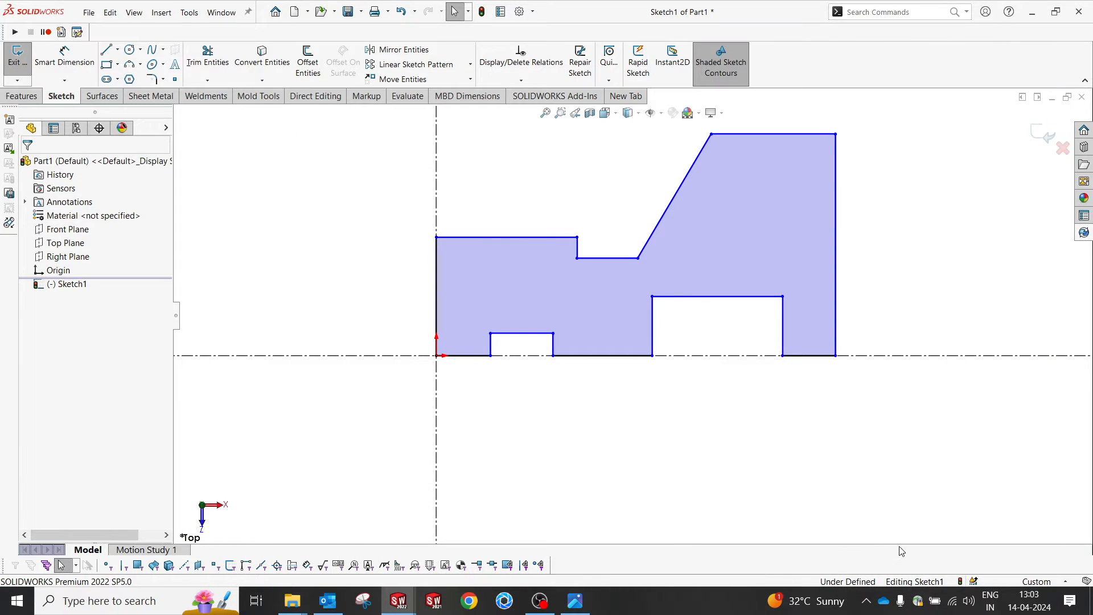
click(1014, 582)
click(1008, 515)
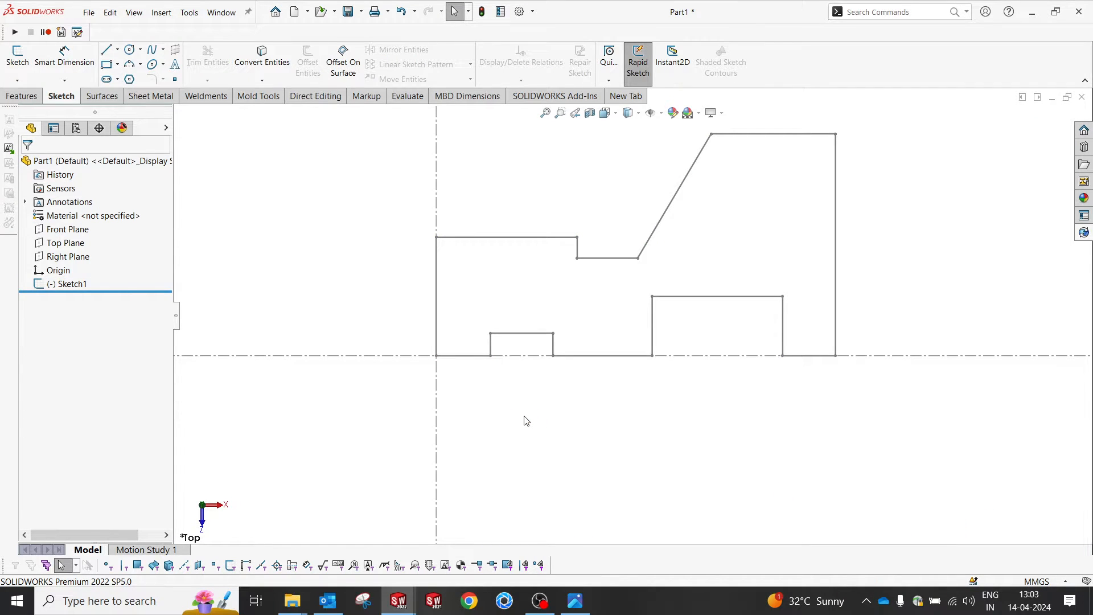
Step: Reopen the profile sketch for editing and dimension its left vertical edge at 100 mm
click(65, 283)
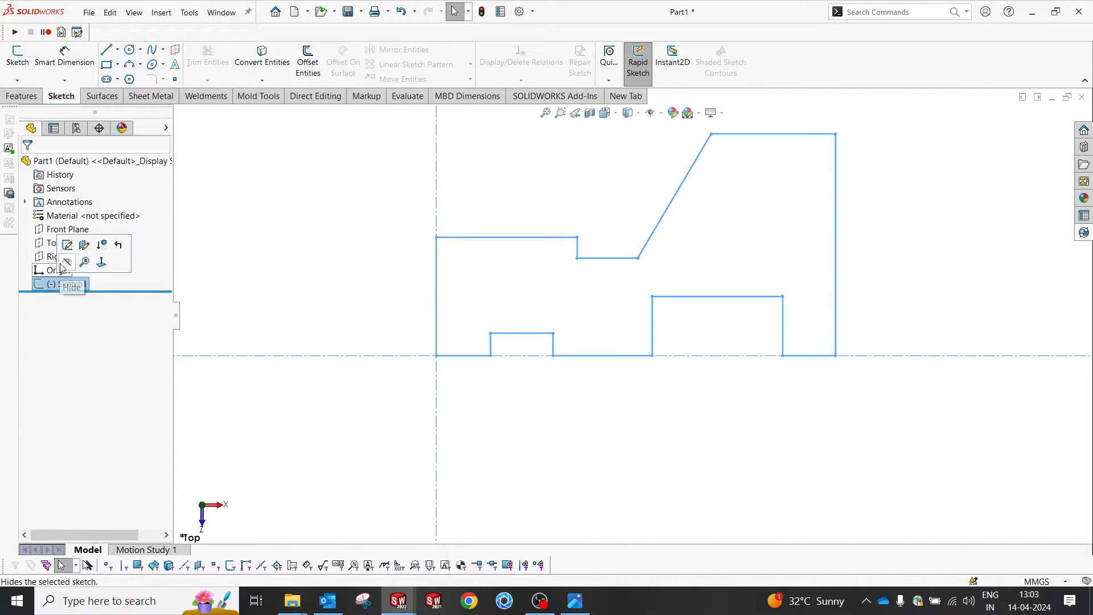
click(61, 240)
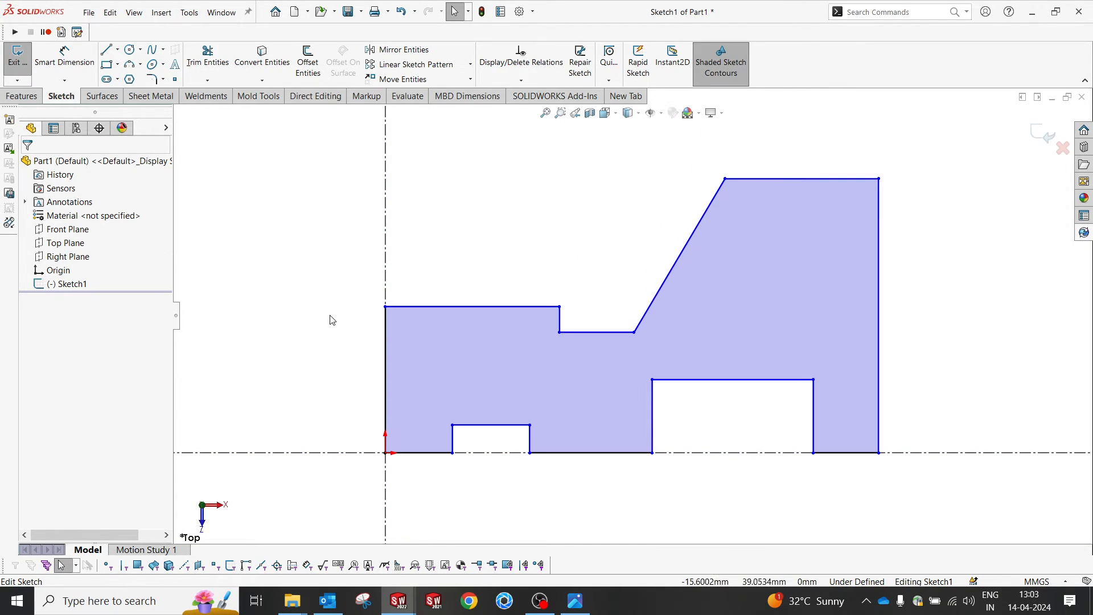
right_drag(329, 319, 314, 208)
click(384, 353)
click(351, 357)
text(100)
key(Return)
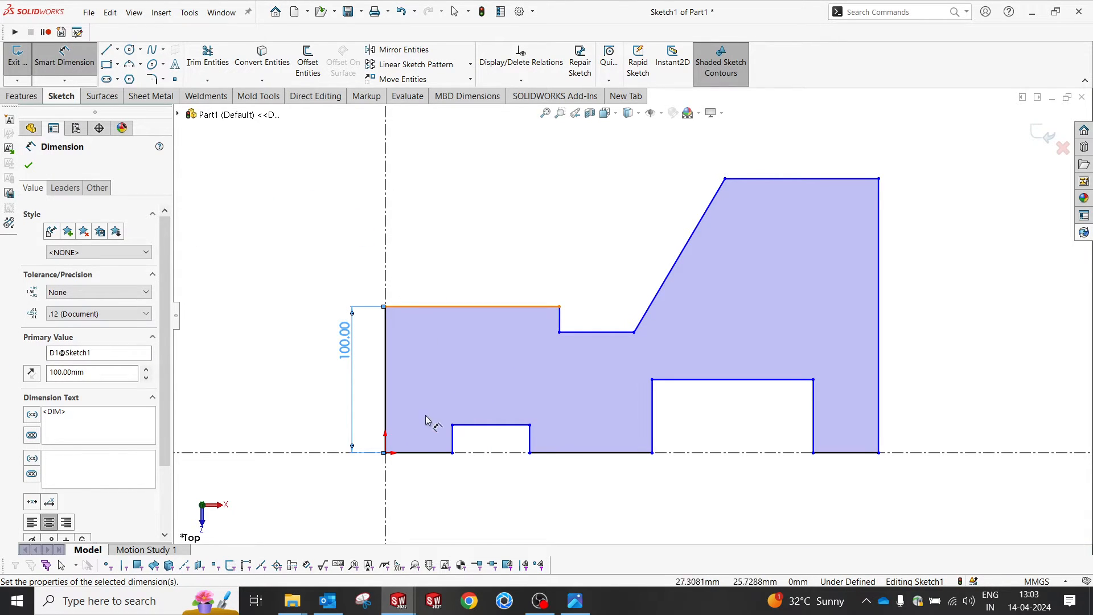
Step: Check the reference drawing and dimension the upper-left horizontal edge at 100 mm
click(573, 598)
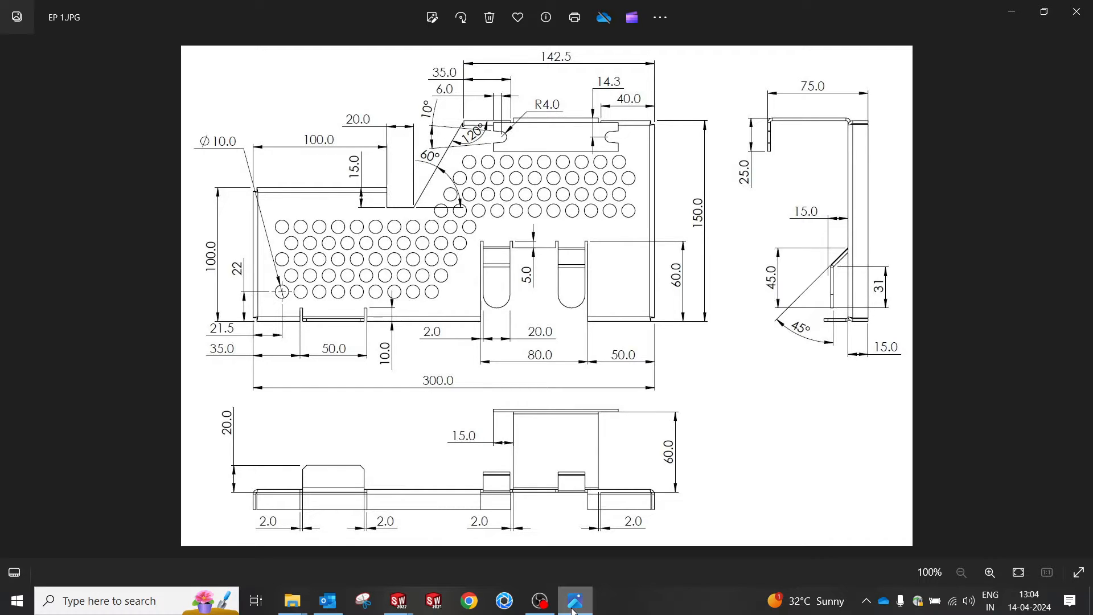
click(574, 604)
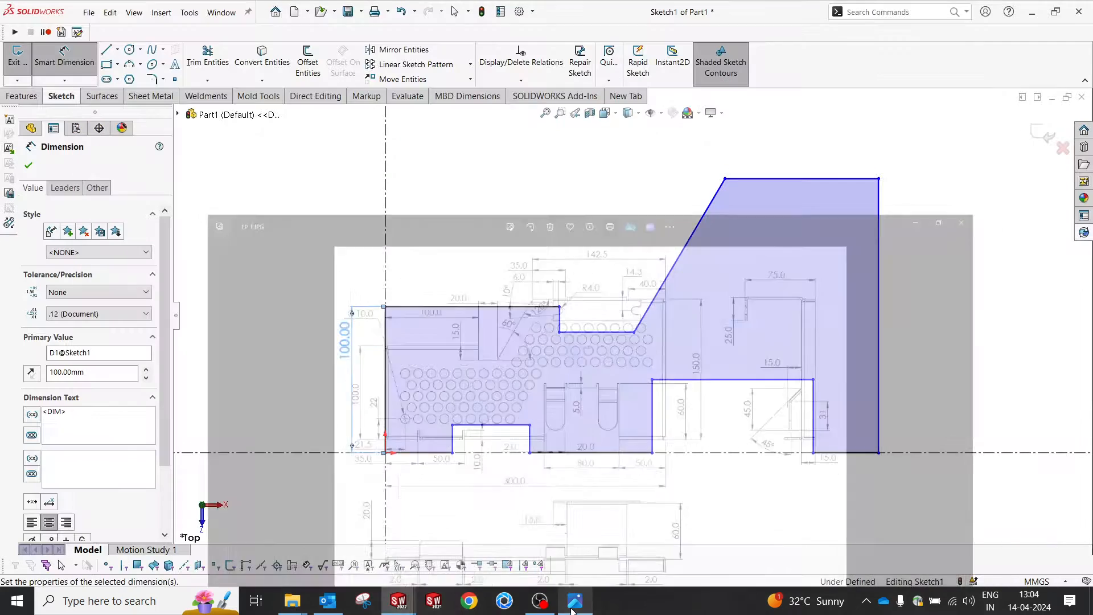
click(478, 307)
click(466, 269)
text(100)
key(Return)
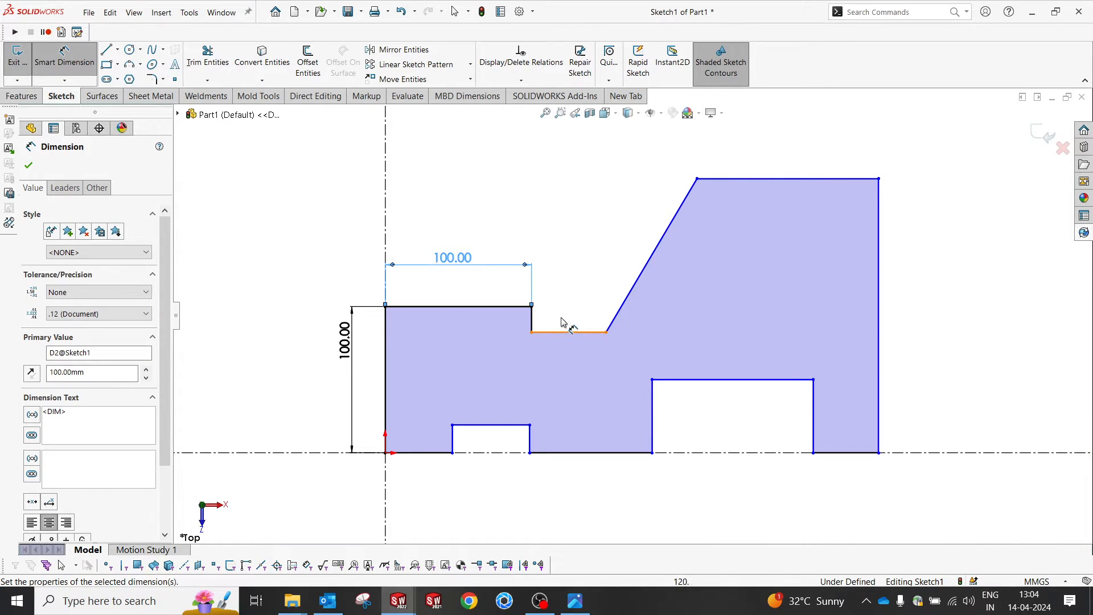
Step: Dimension the short vertical step at the end of the upper-left edge at 15 mm
click(531, 319)
click(494, 356)
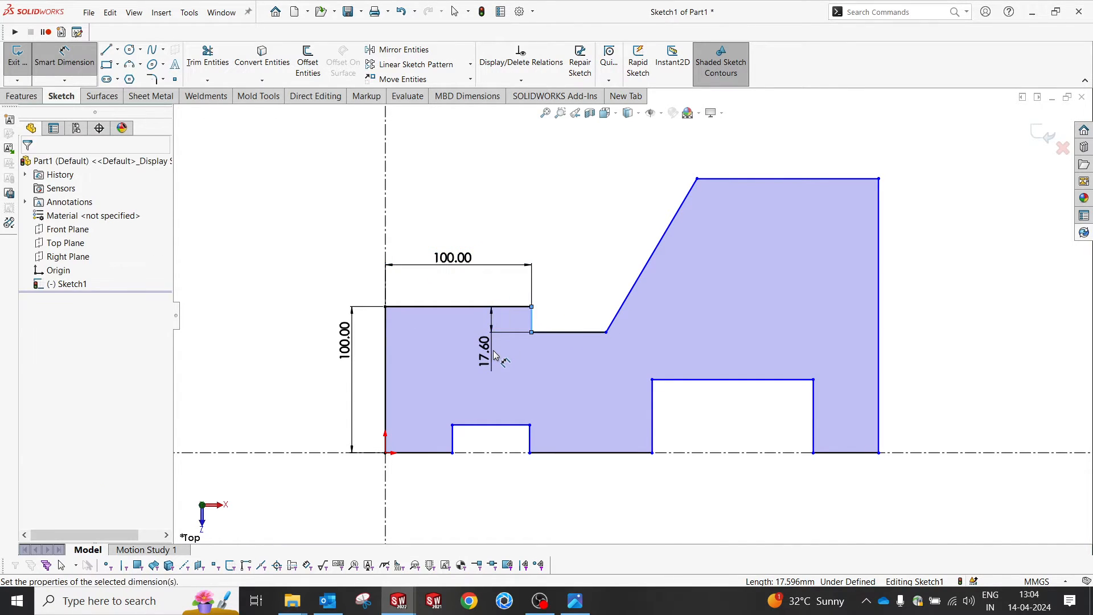
text(15)
key(Return)
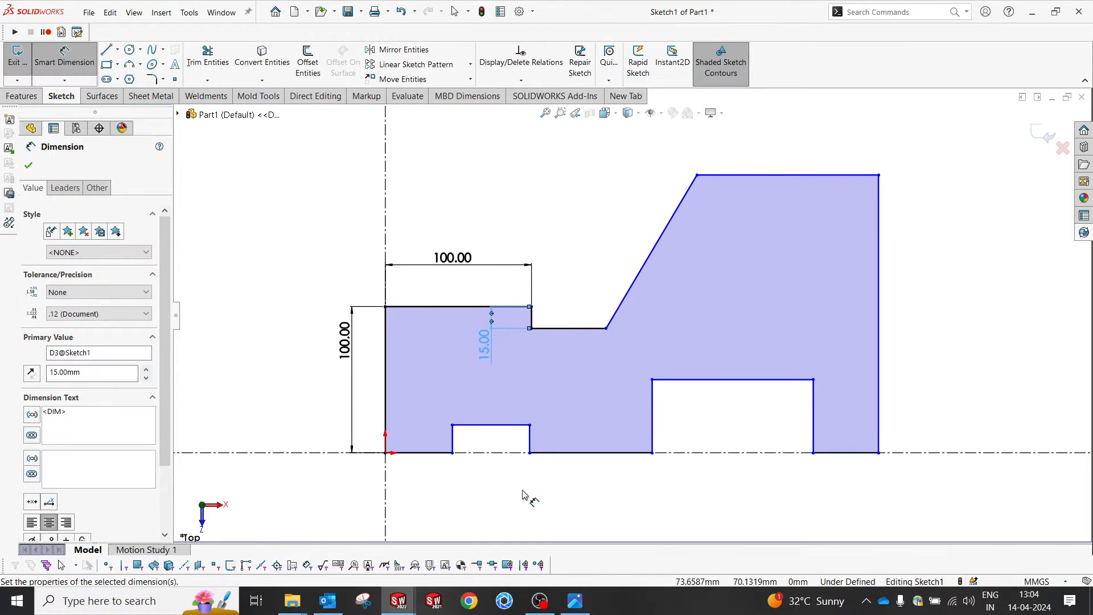
mouse_move(539, 600)
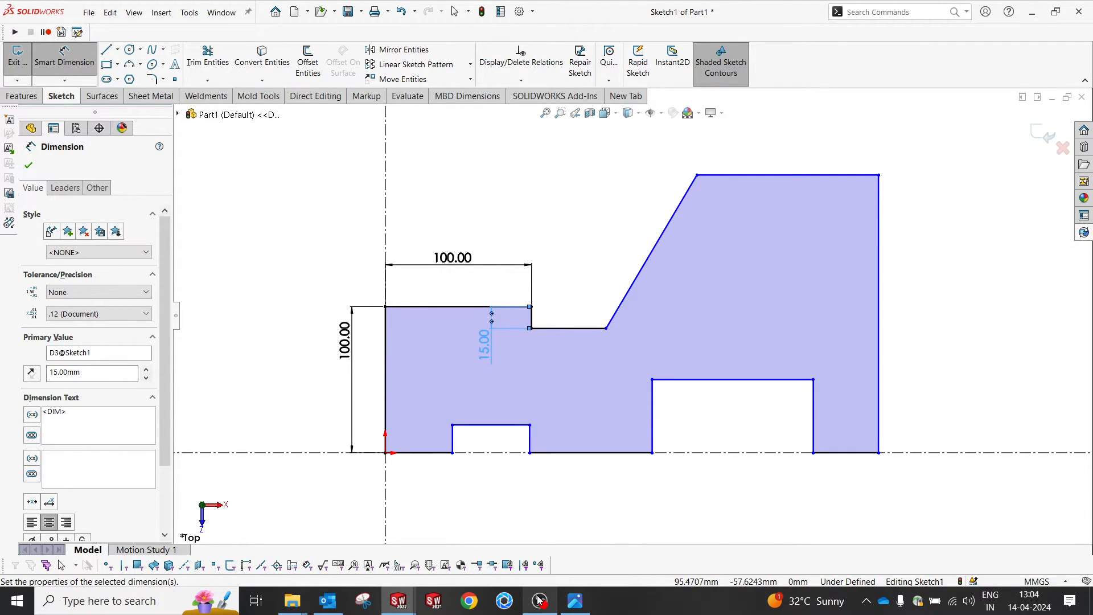
key(Escape)
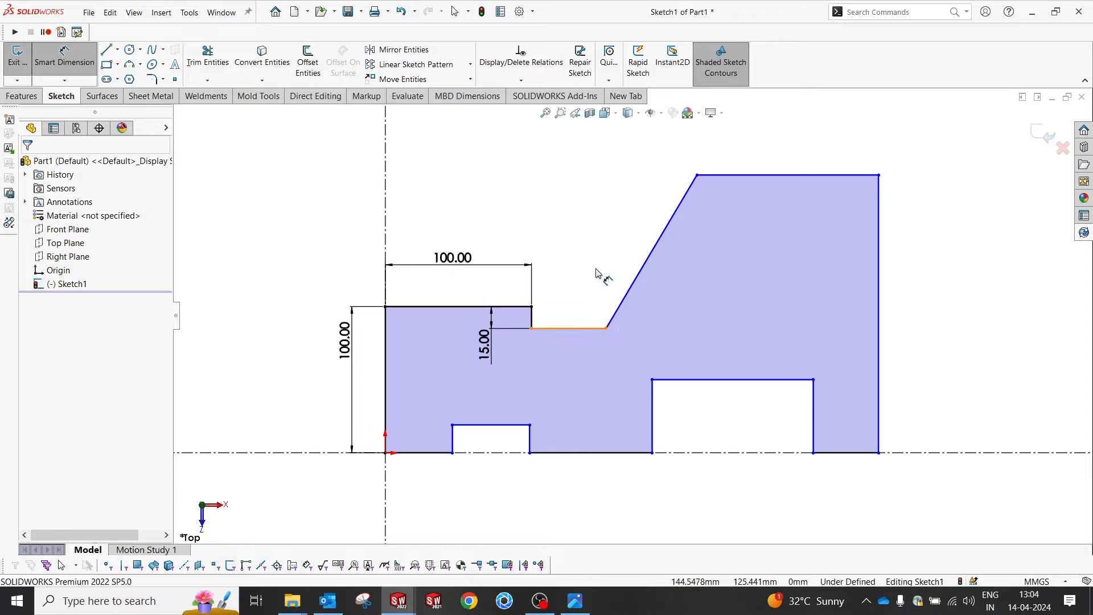
Step: Check the reference drawing and dimension the short horizontal edge at the foot of the sloped line at 20 mm
click(575, 599)
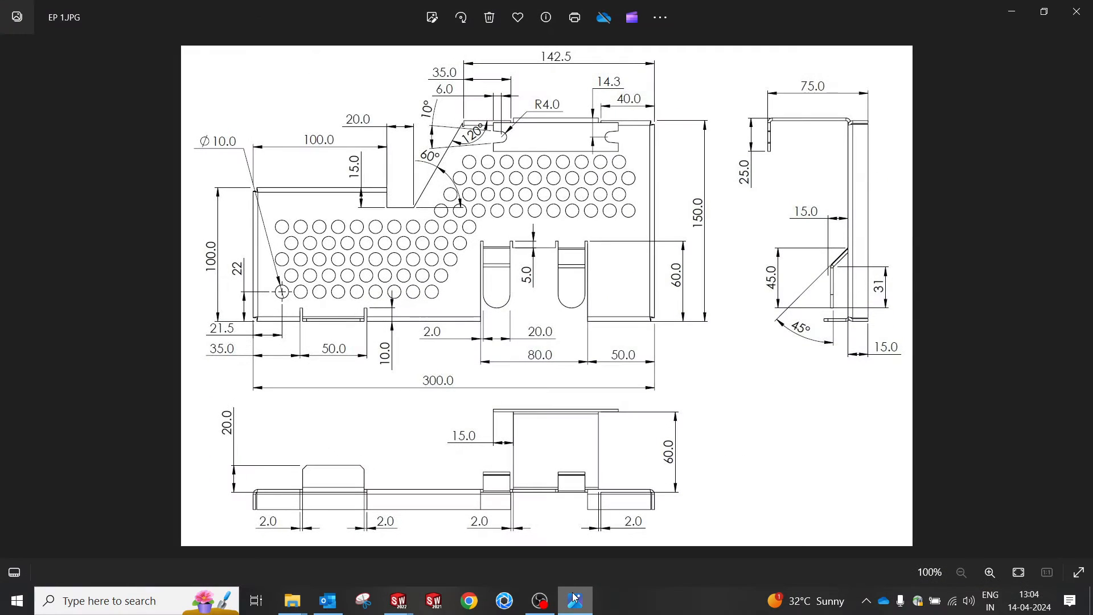
click(575, 599)
key(Return)
click(569, 328)
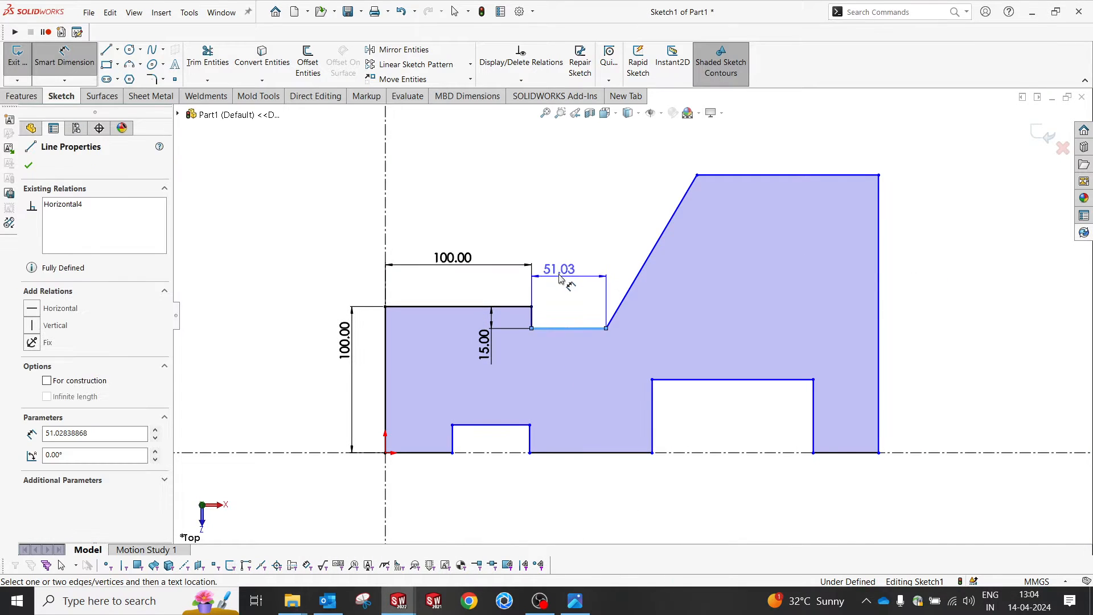
click(572, 215)
text(20)
key(Return)
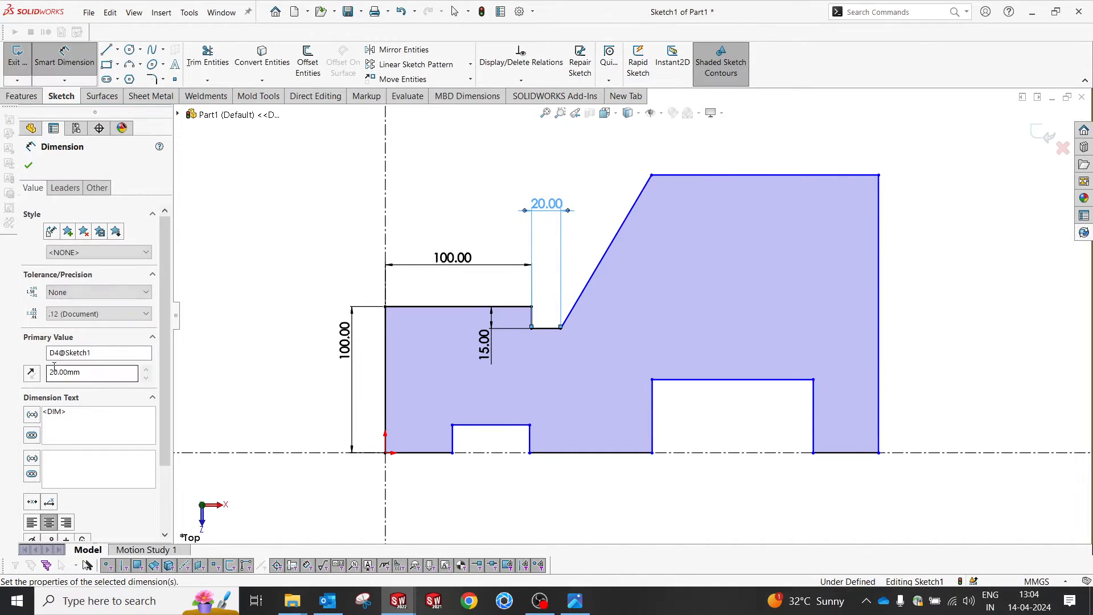
Step: Dimension the angle between the short 20 mm horizontal edge and the sloped line at 60 degrees
click(555, 329)
click(575, 311)
click(628, 287)
text(60)
key(Return)
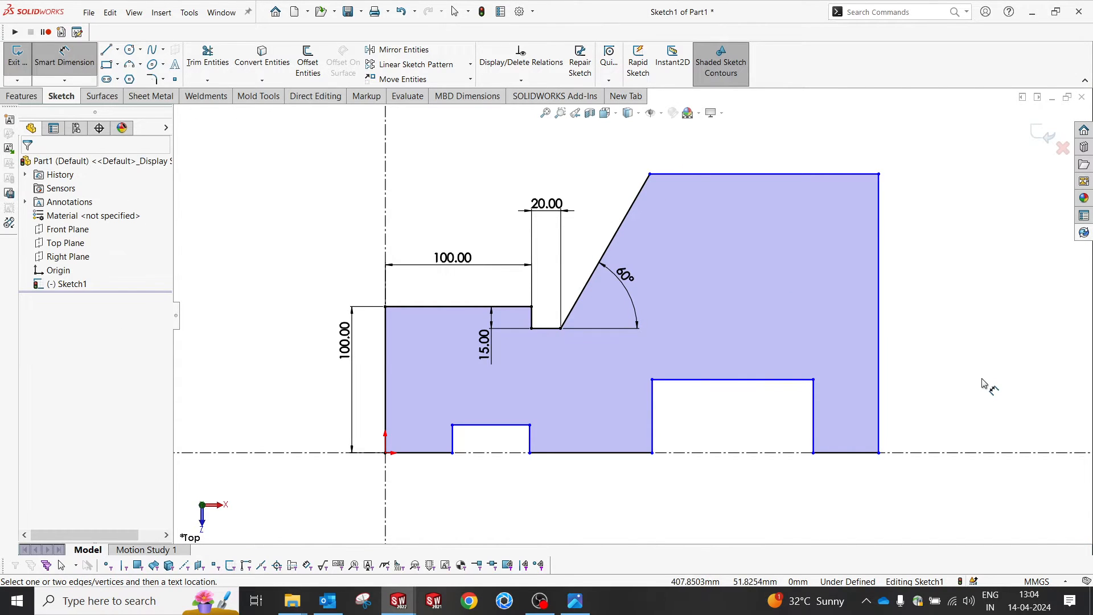
Step: Dimension the profile's overall width between its outer left and right vertical edges at 300 mm
click(879, 403)
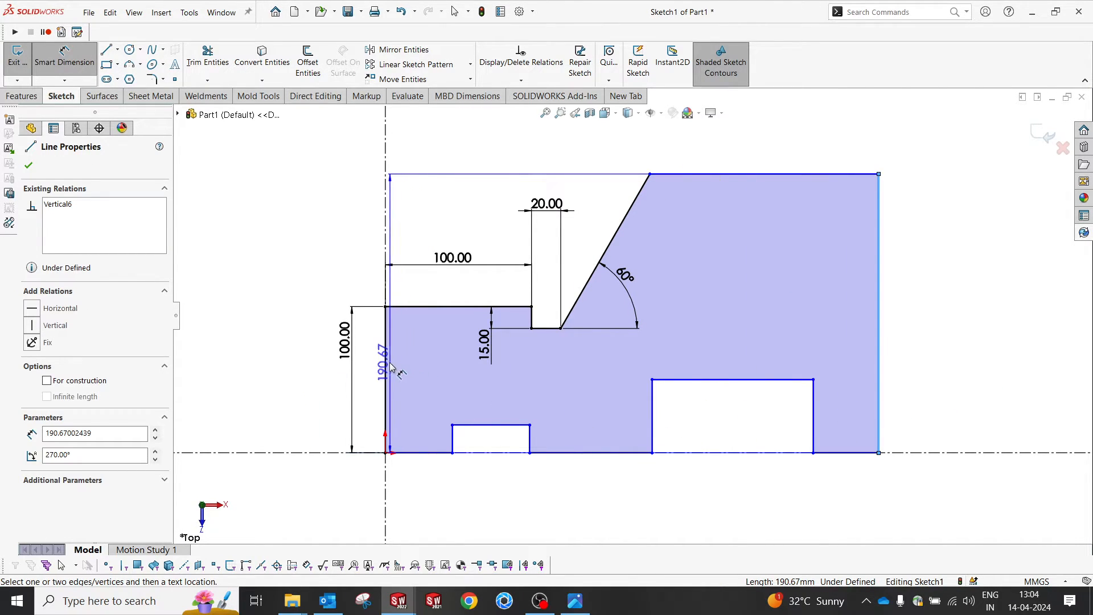
click(594, 504)
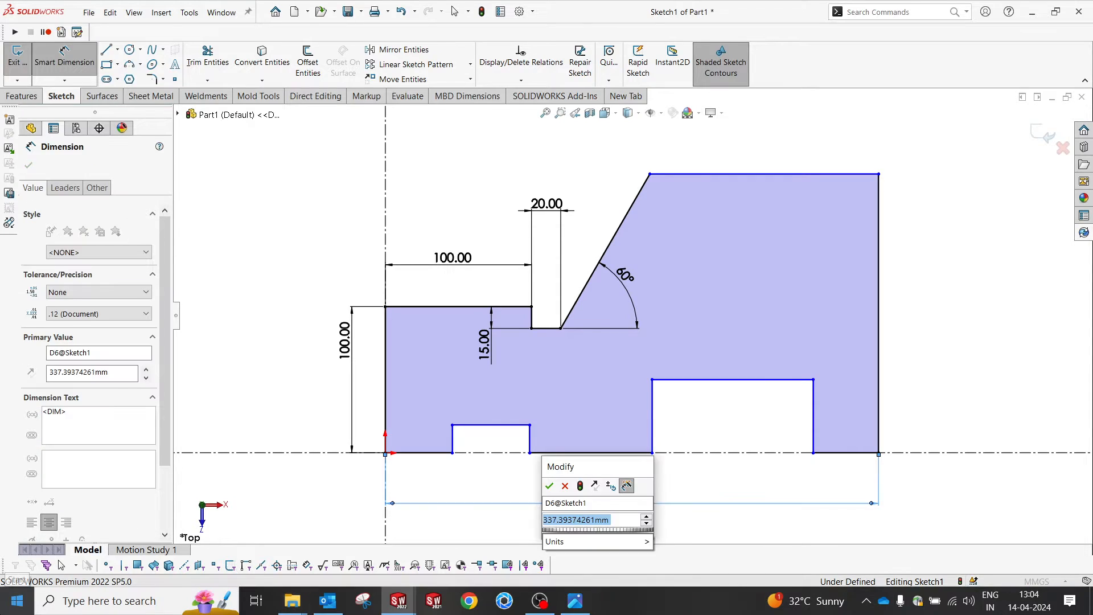
text(300)
key(Escape)
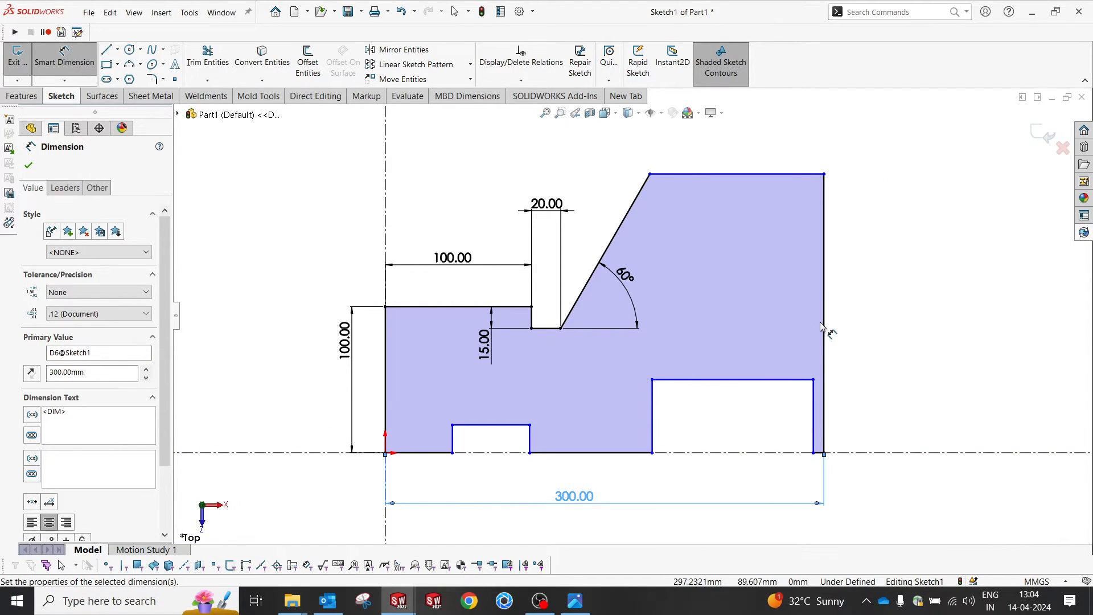
click(886, 336)
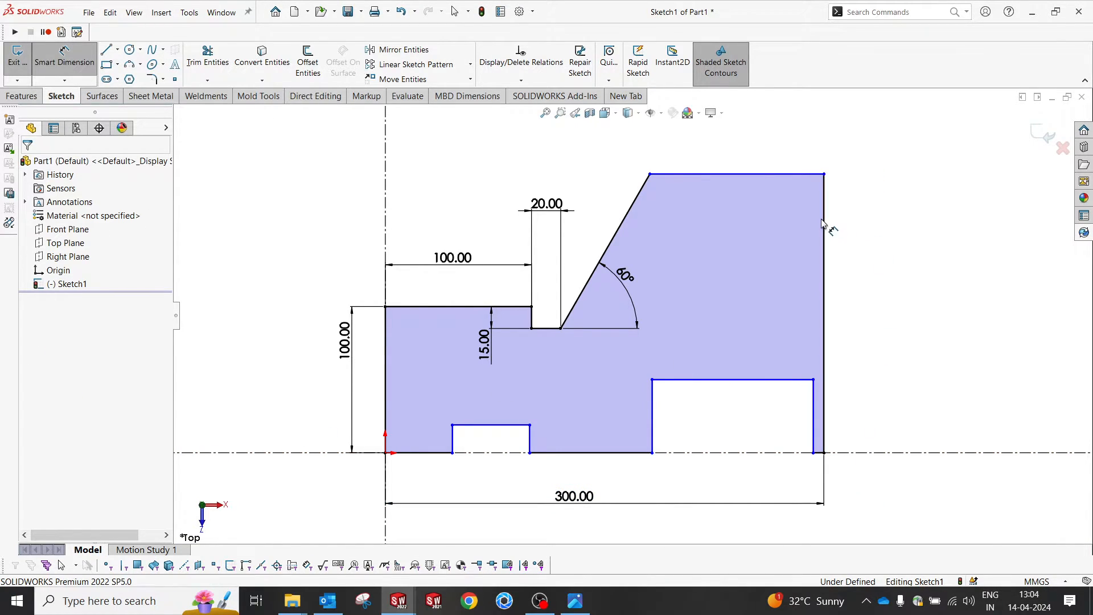
Step: Check the reference drawing and dimension the profile's right vertical edge at 150 mm
click(825, 271)
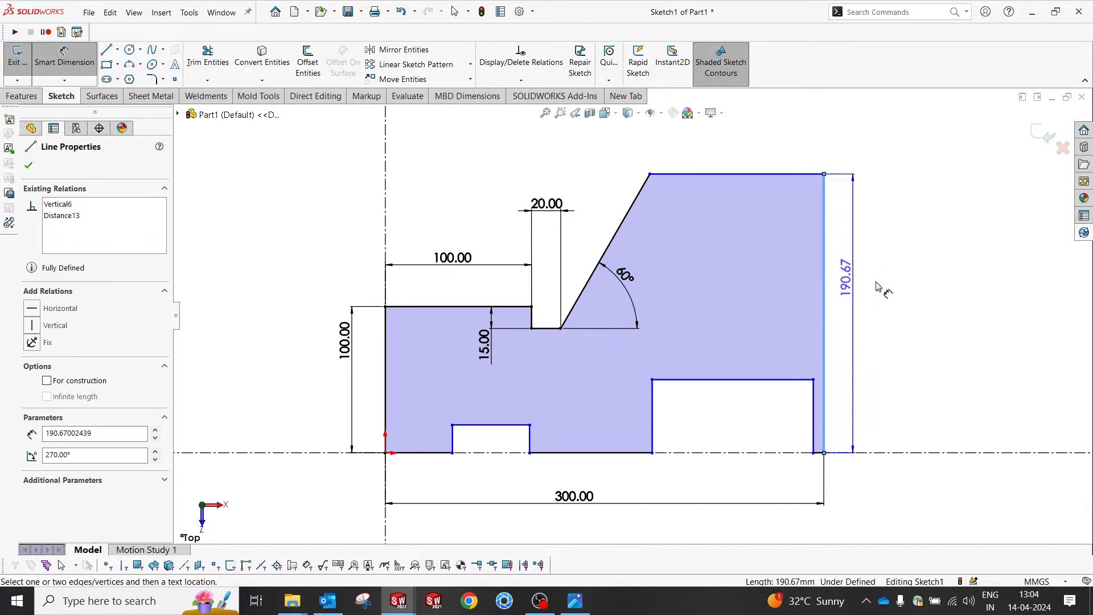
click(941, 302)
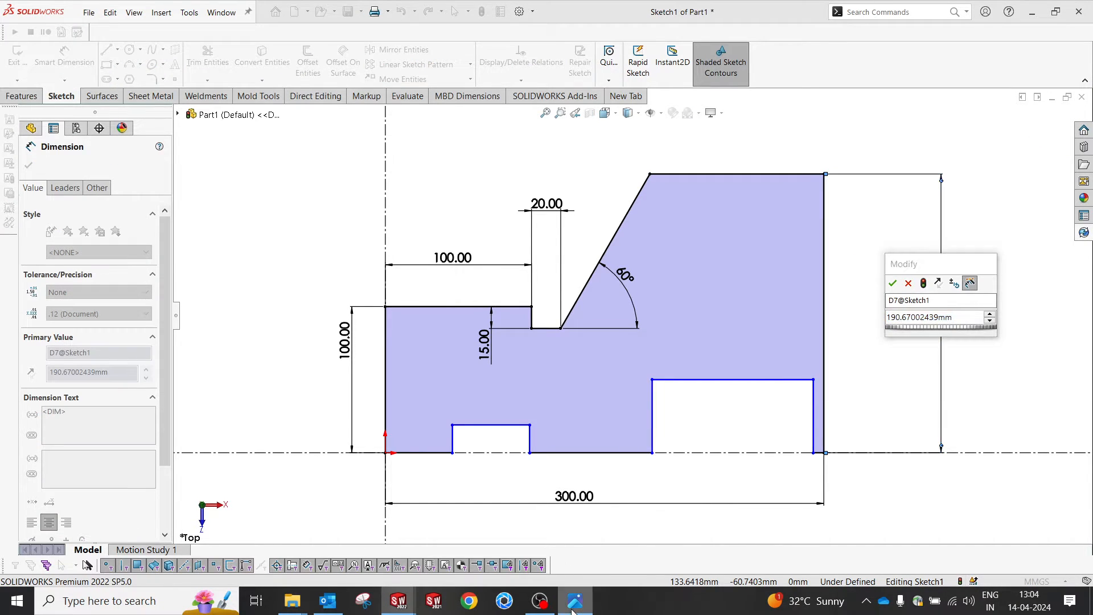
click(574, 608)
click(574, 603)
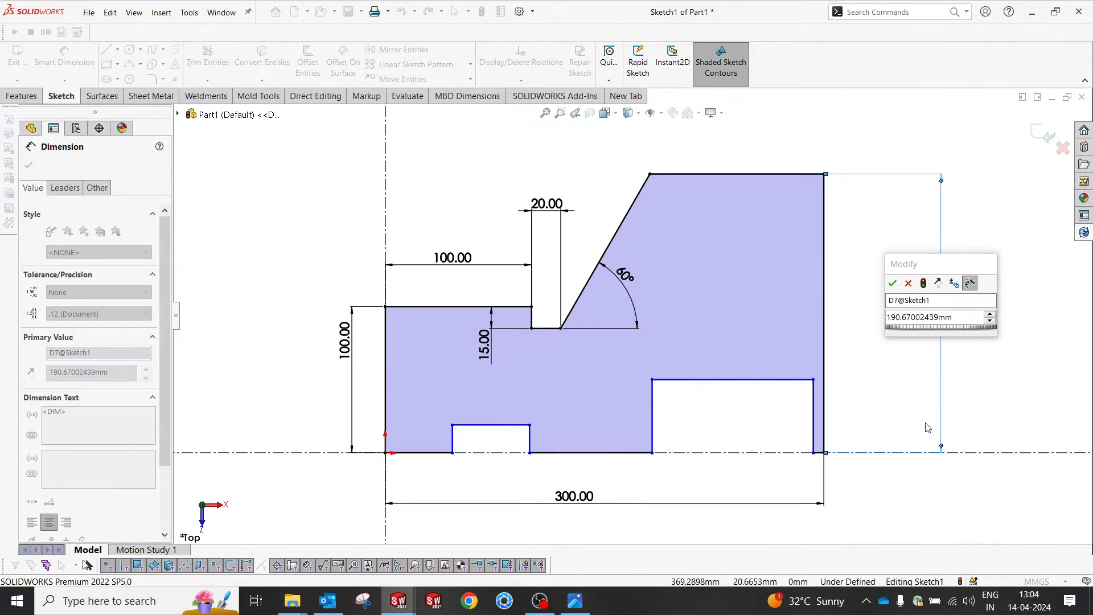
double_click(949, 318)
text(150)
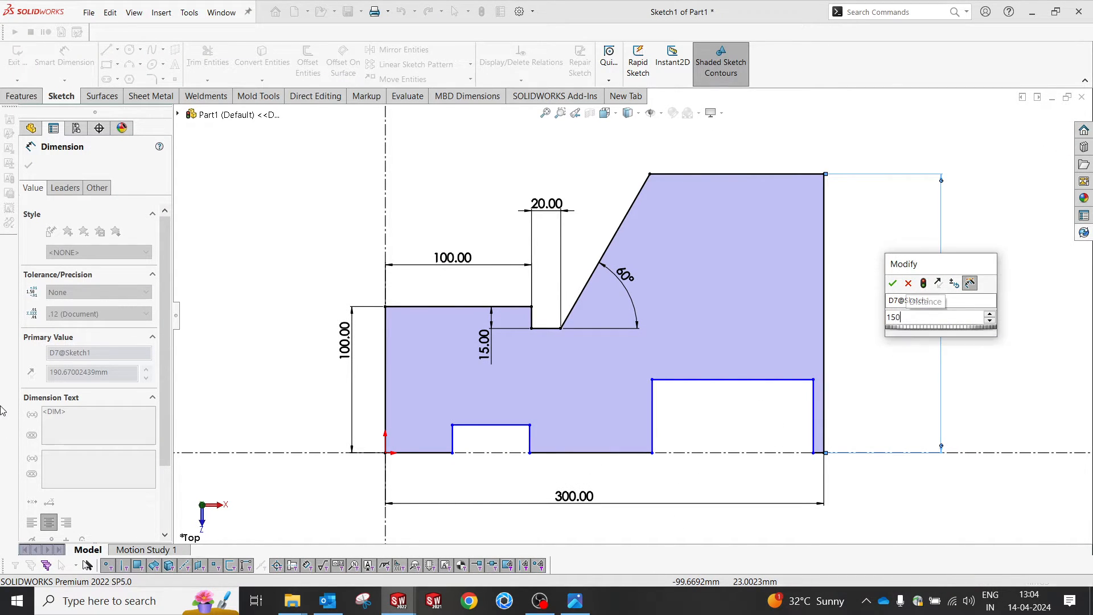
key(Return)
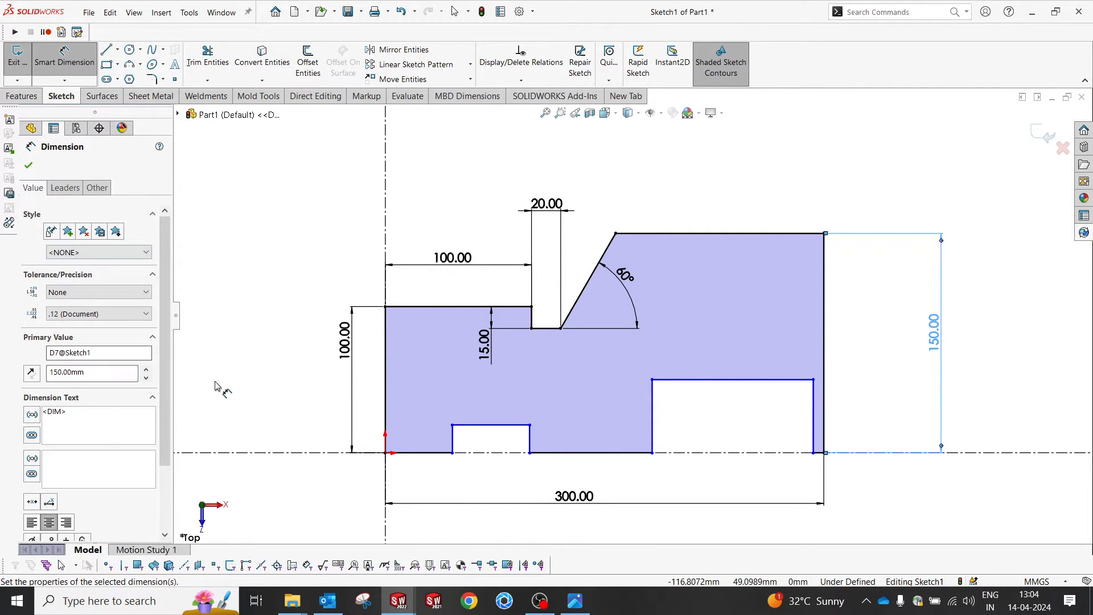
key(Escape)
Step: Check the reference drawing and dimension the bottom edge segment to the right of the large notch at 50 mm
click(574, 603)
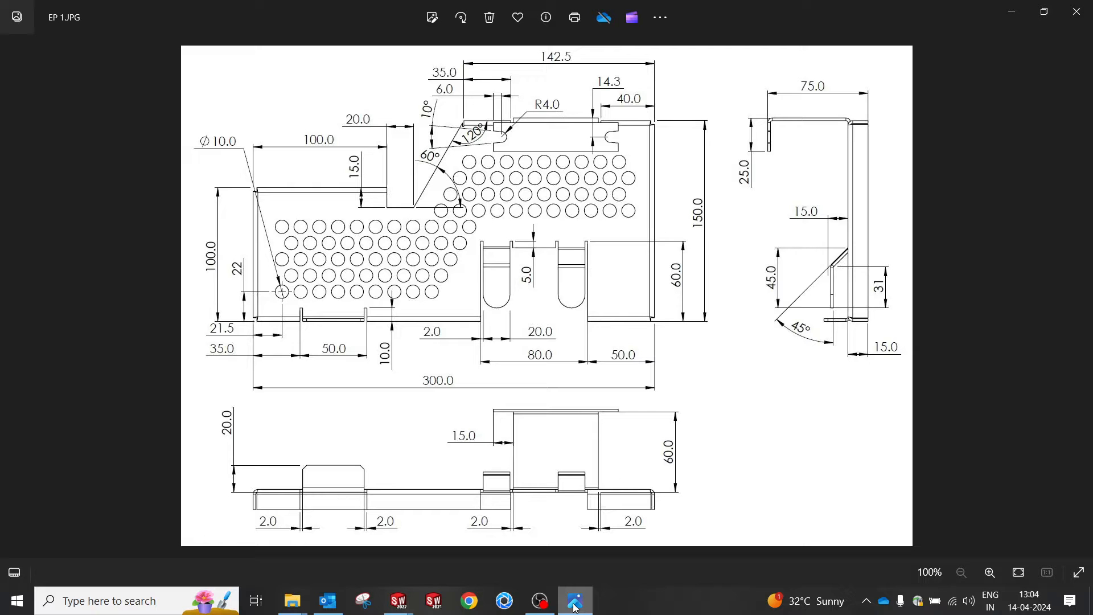
click(575, 605)
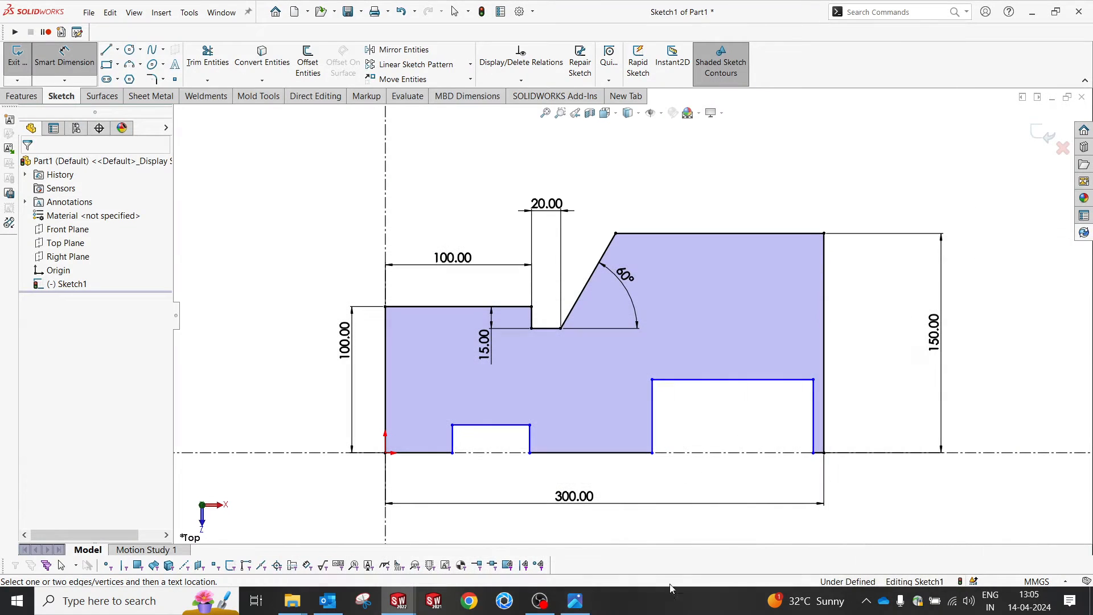
click(818, 453)
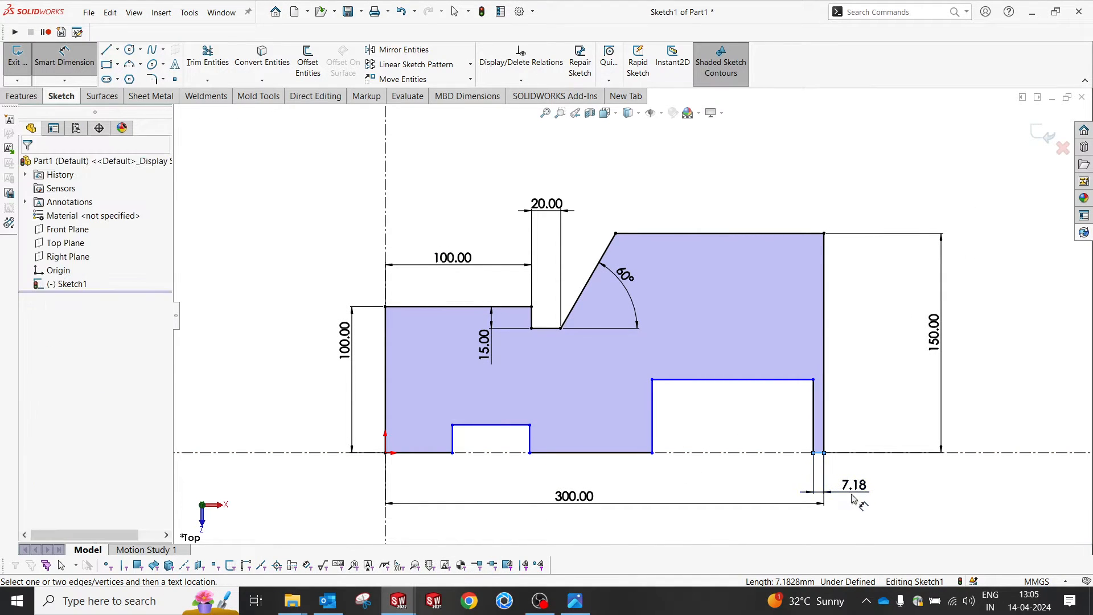
click(836, 488)
text(50)
key(Return)
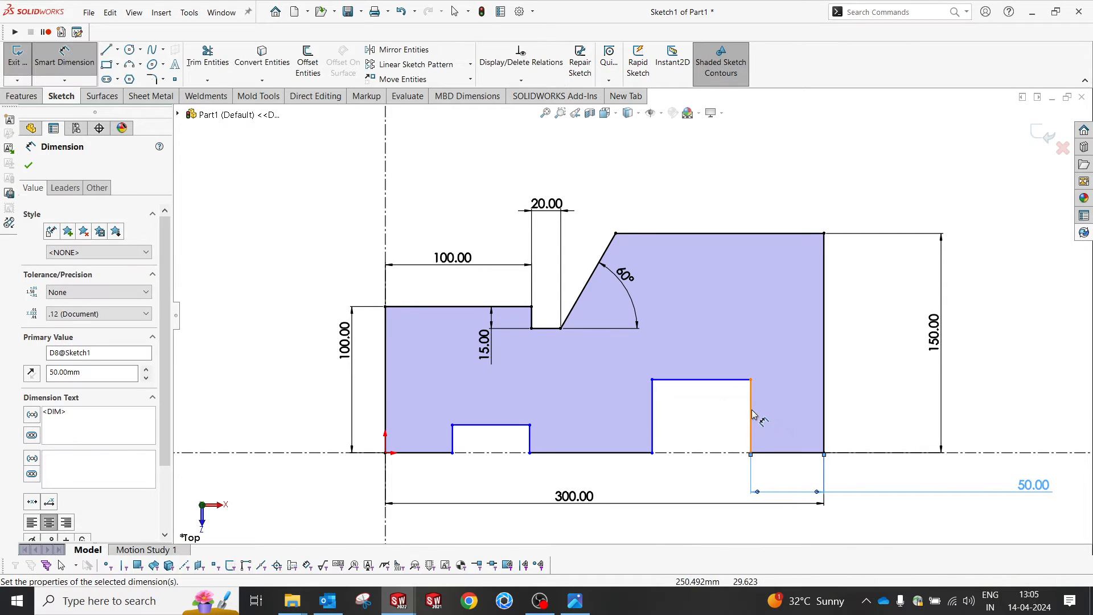
Step: Dimension the large bottom notch 60 mm deep and 80 mm wide
click(750, 421)
click(876, 422)
text(60)
key(Return)
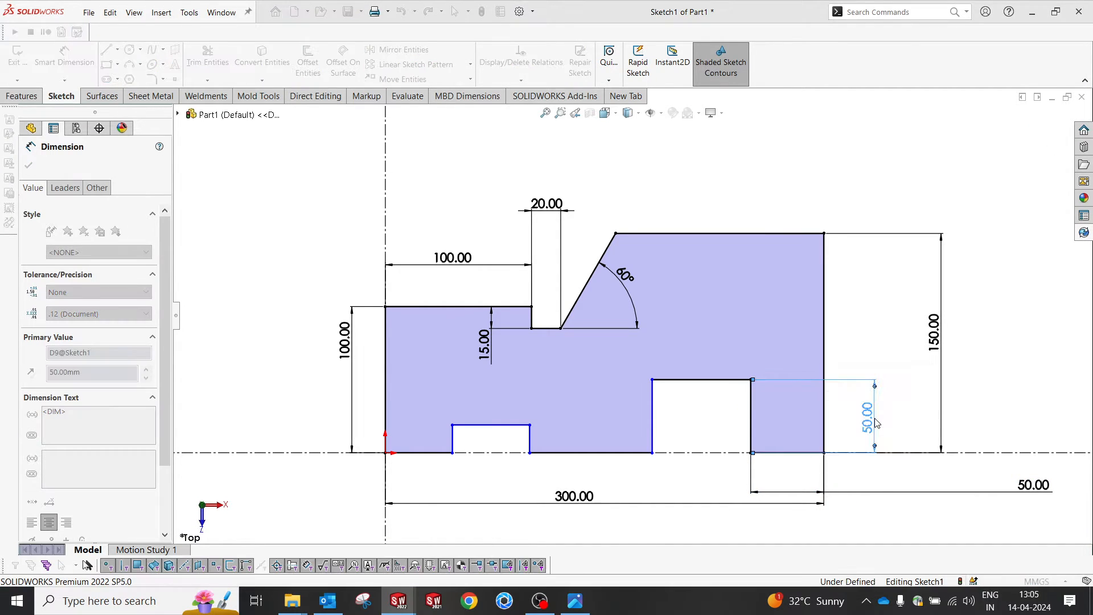
click(723, 368)
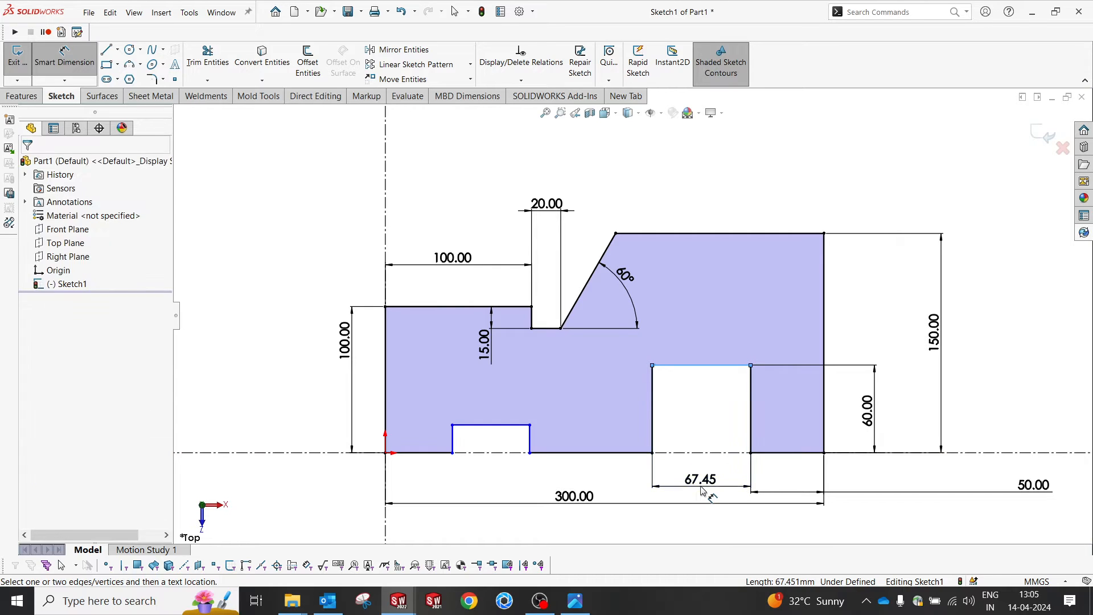
click(702, 490)
text(80)
key(Return)
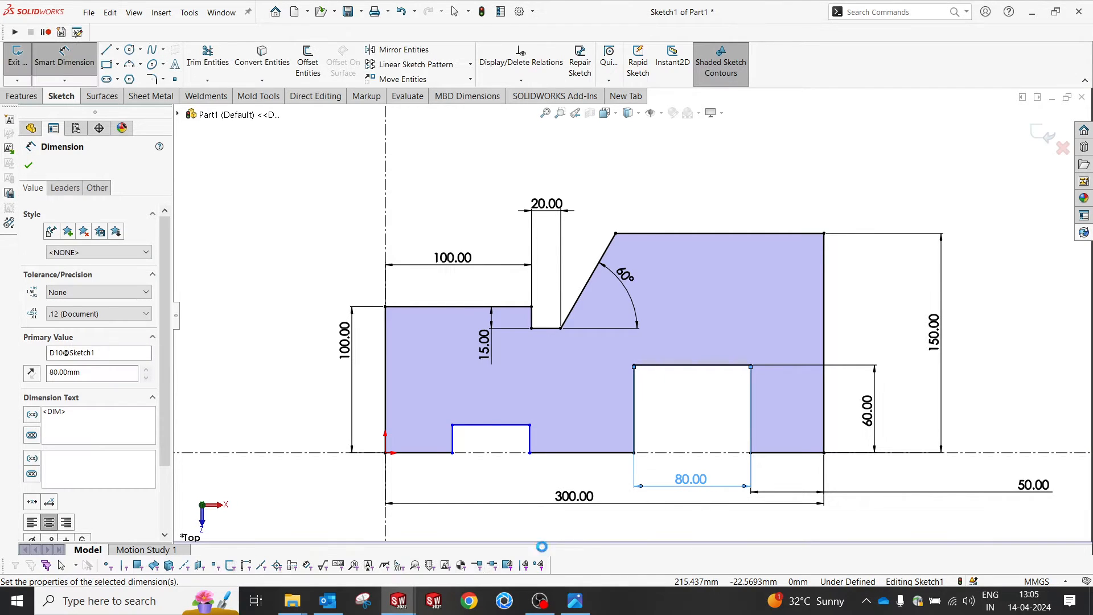
Step: Check the reference drawing and sketch a three-line tab outline about 45 mm wide inside the small notch, hanging from its upper edge
click(576, 601)
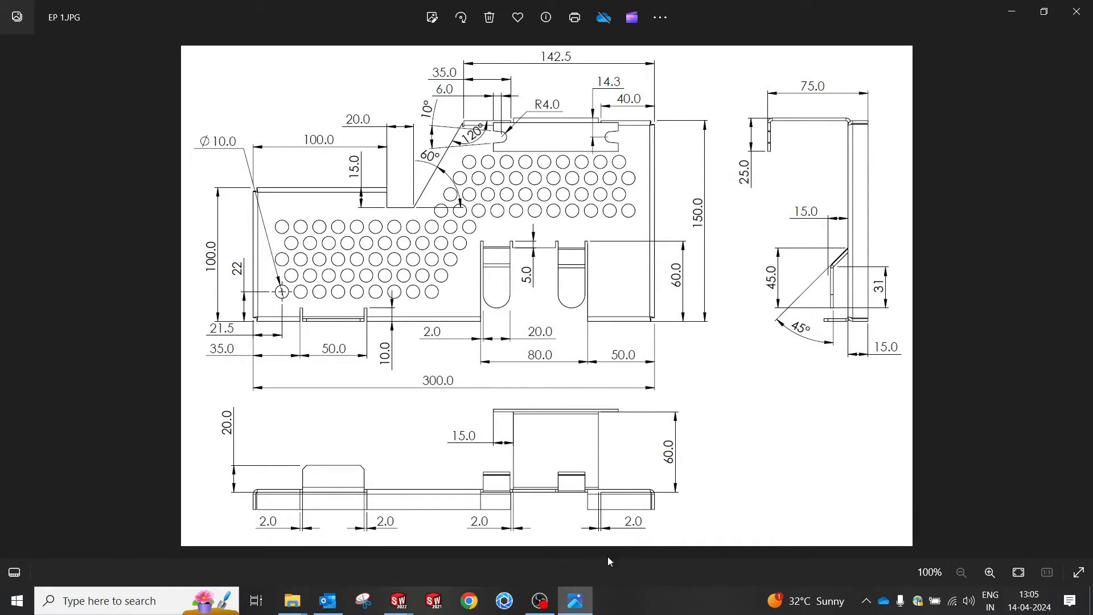
mouse_move(575, 600)
click(580, 542)
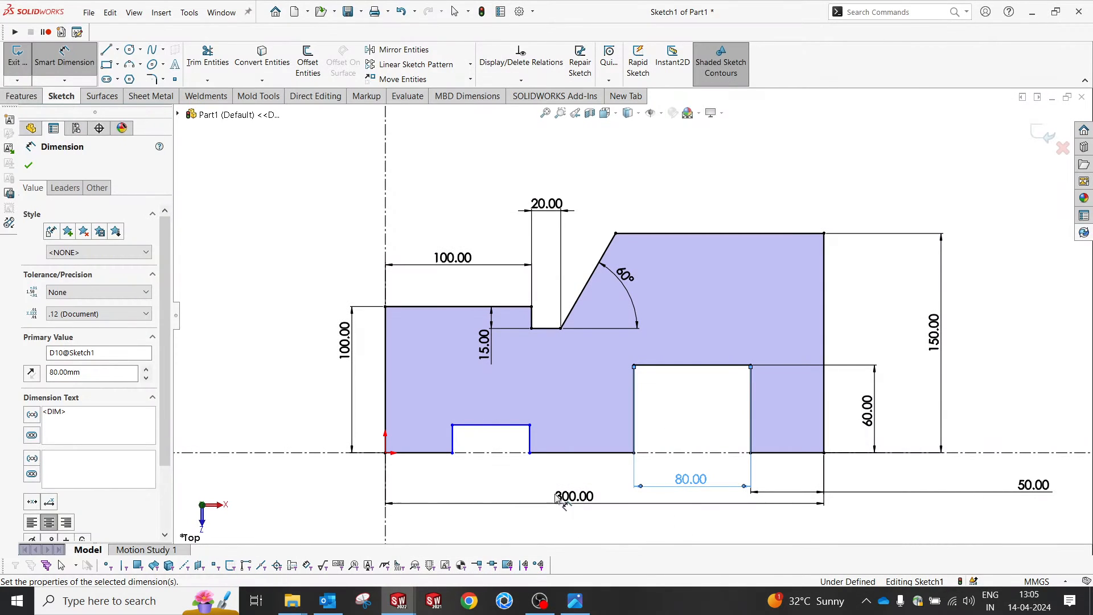
scroll(446, 438, down, 5)
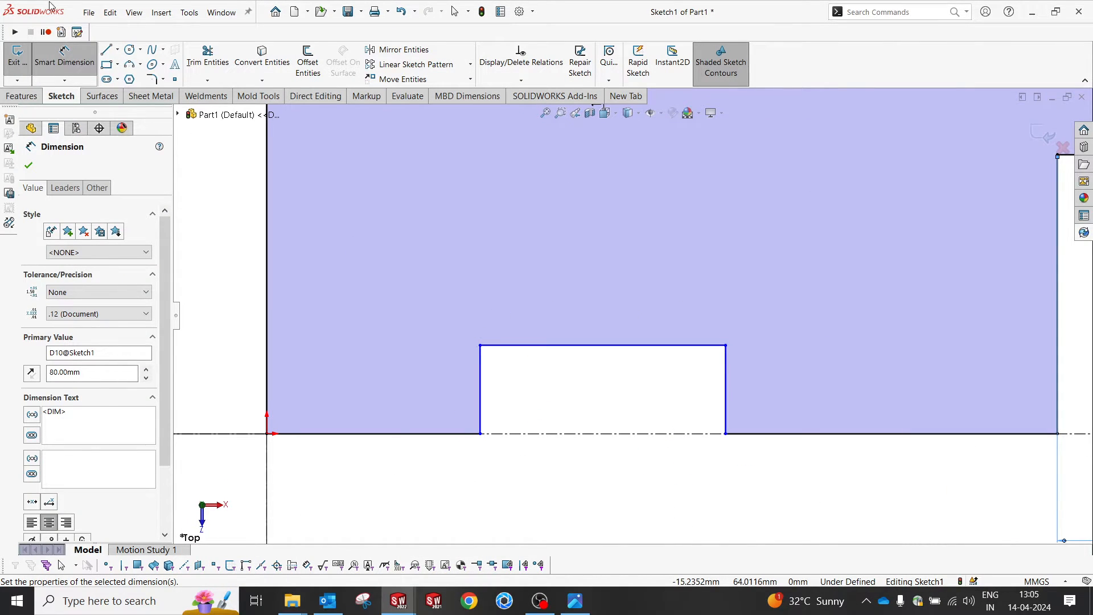
key(Escape)
click(106, 50)
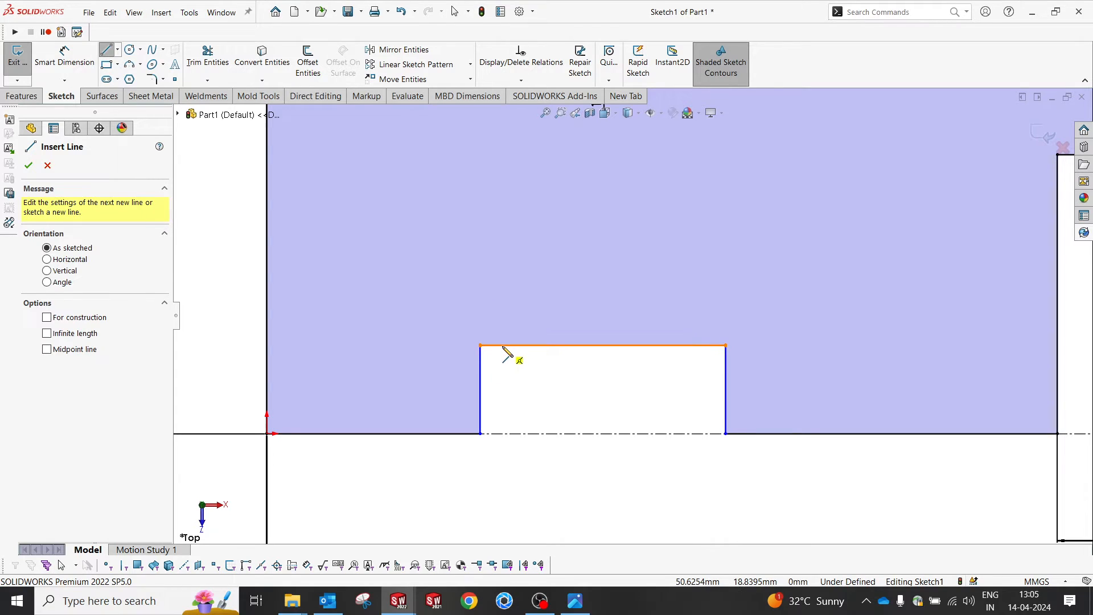
click(502, 345)
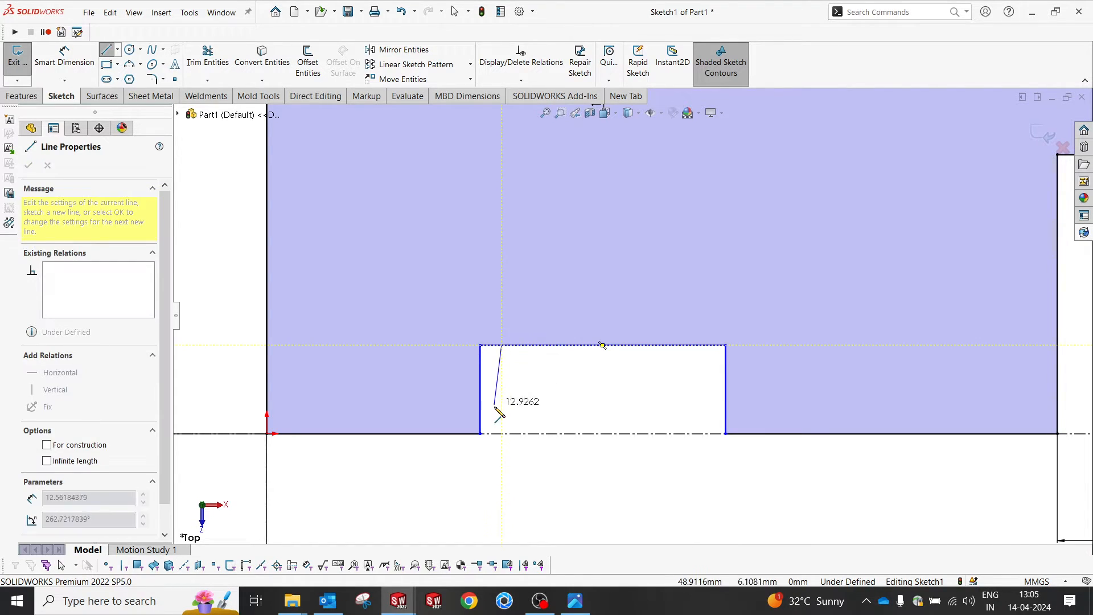
click(502, 424)
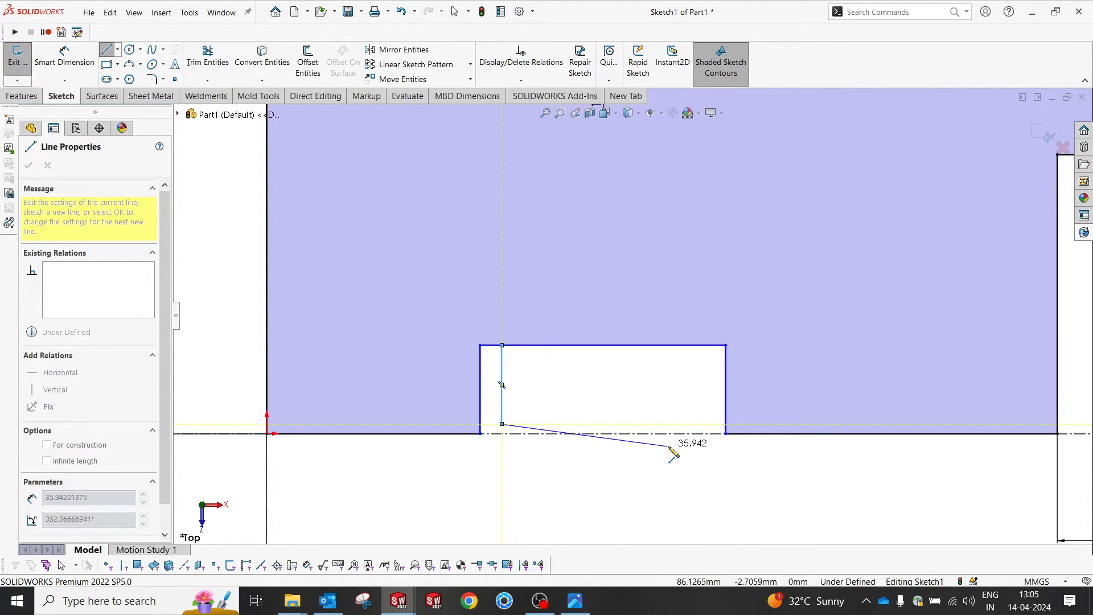
click(713, 426)
click(713, 345)
key(Escape)
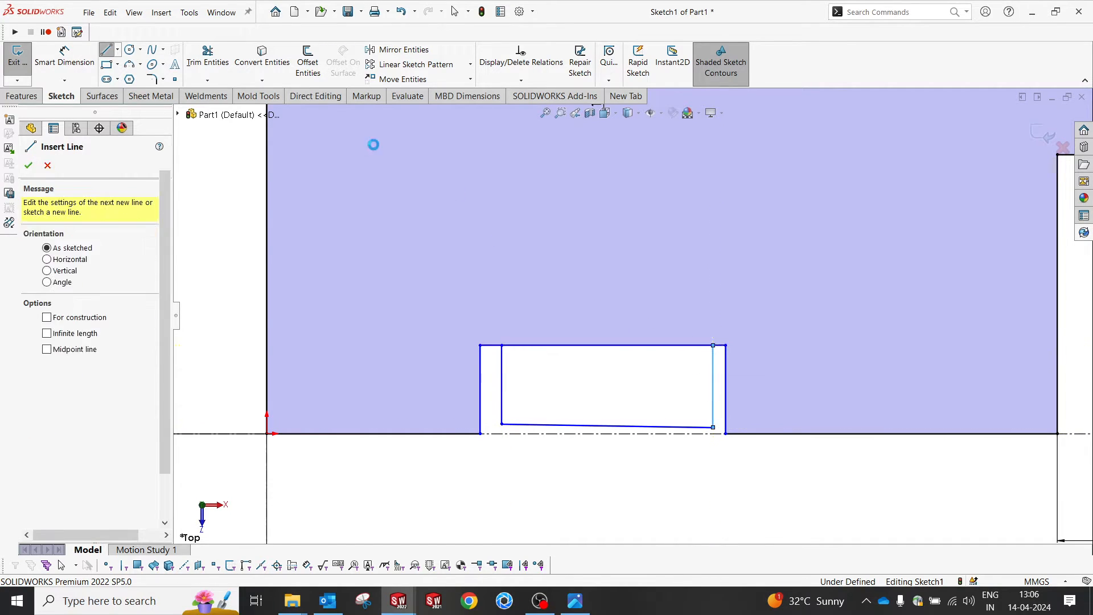
key(Escape)
Step: Trim the small notch's upper edge between the two vertical tab lines
click(207, 57)
drag(646, 324, 650, 362)
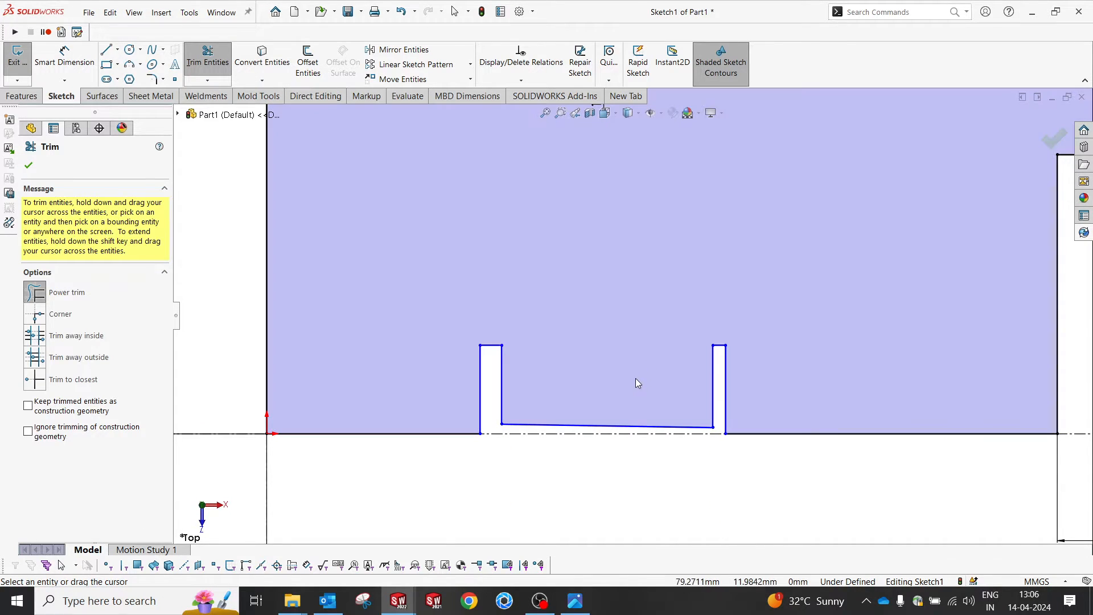
key(Escape)
Step: Add a horizontal relation to the tab's lower edge line
click(603, 426)
click(635, 375)
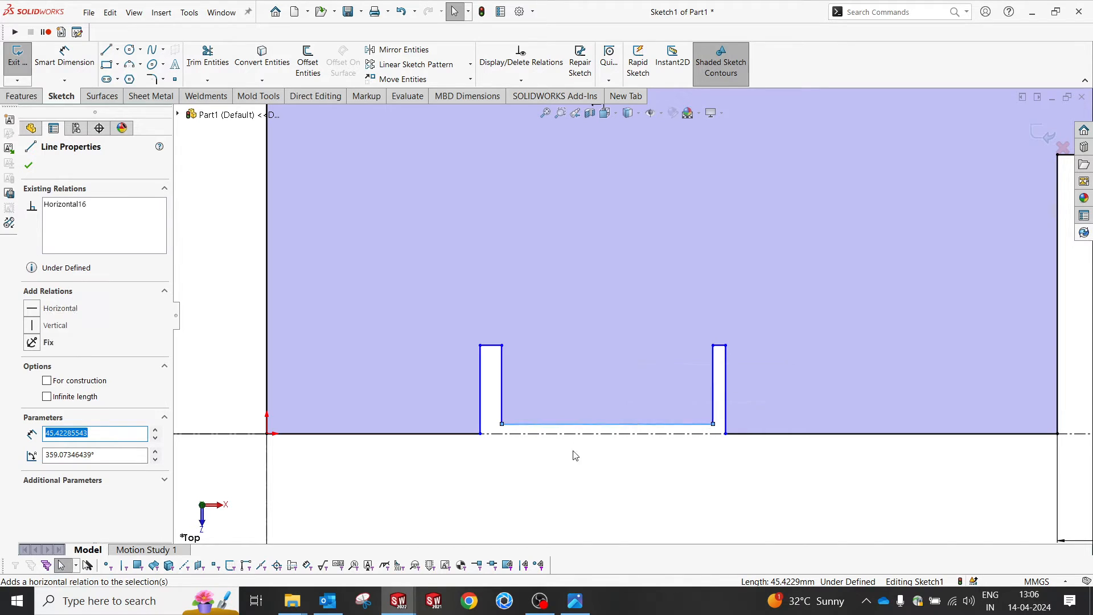
click(552, 494)
Step: Check the reference drawing and dimension the bottom edge segment from the origin to the small notch at 35 mm
right_drag(552, 495, 541, 444)
click(569, 600)
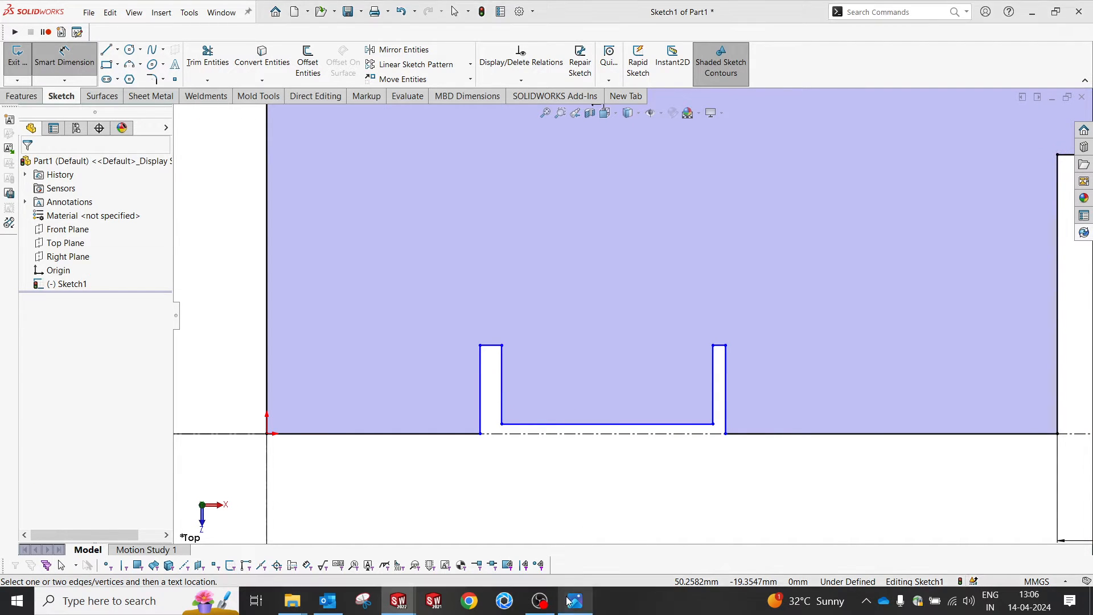
click(569, 600)
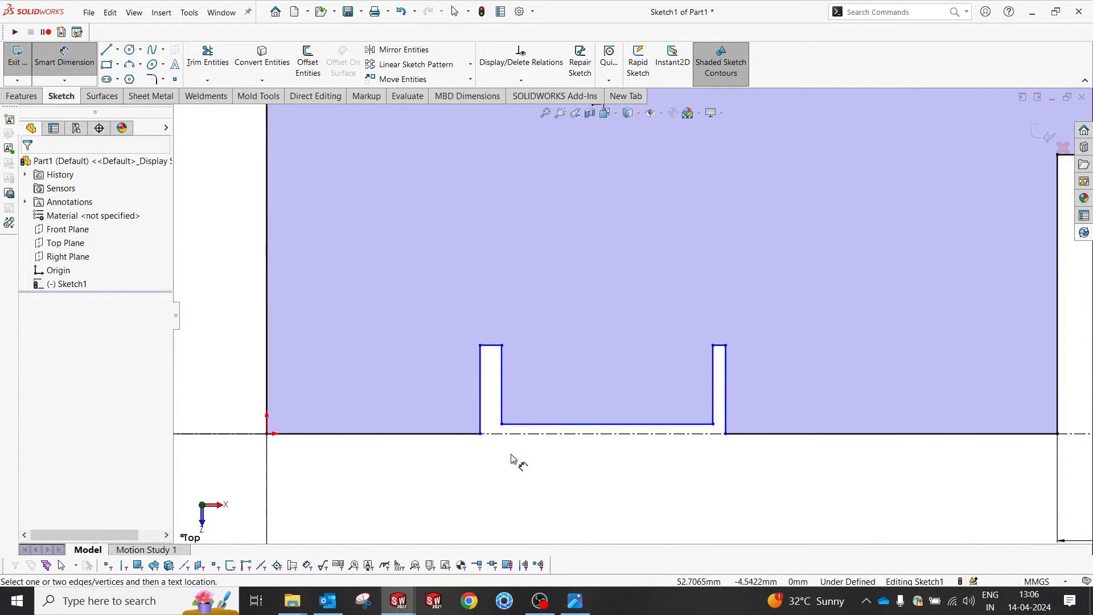
click(442, 435)
click(428, 518)
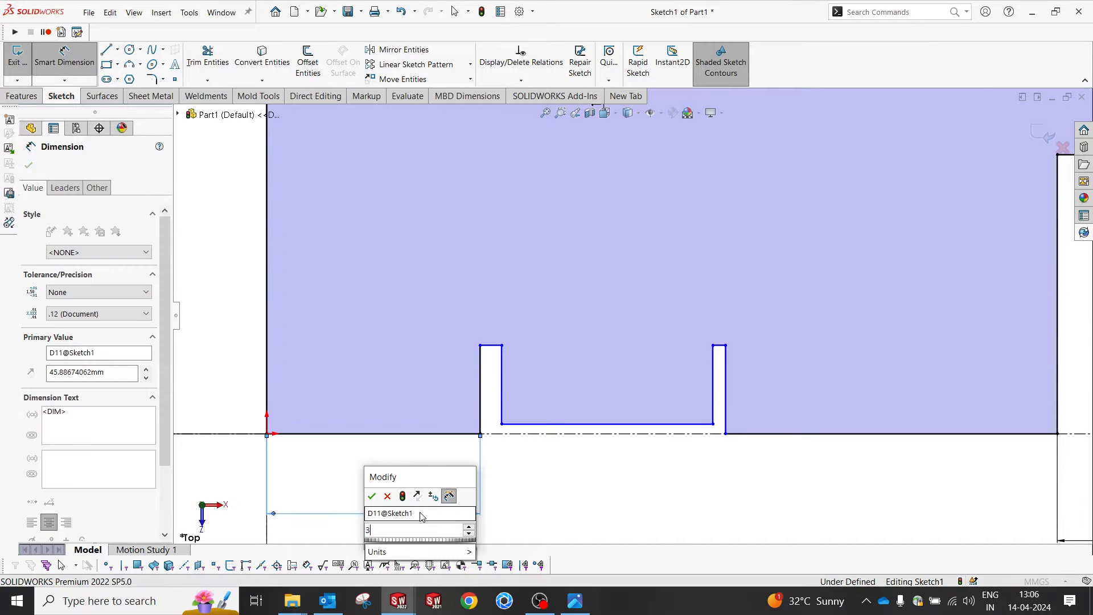
text(35)
key(Return)
key(Escape)
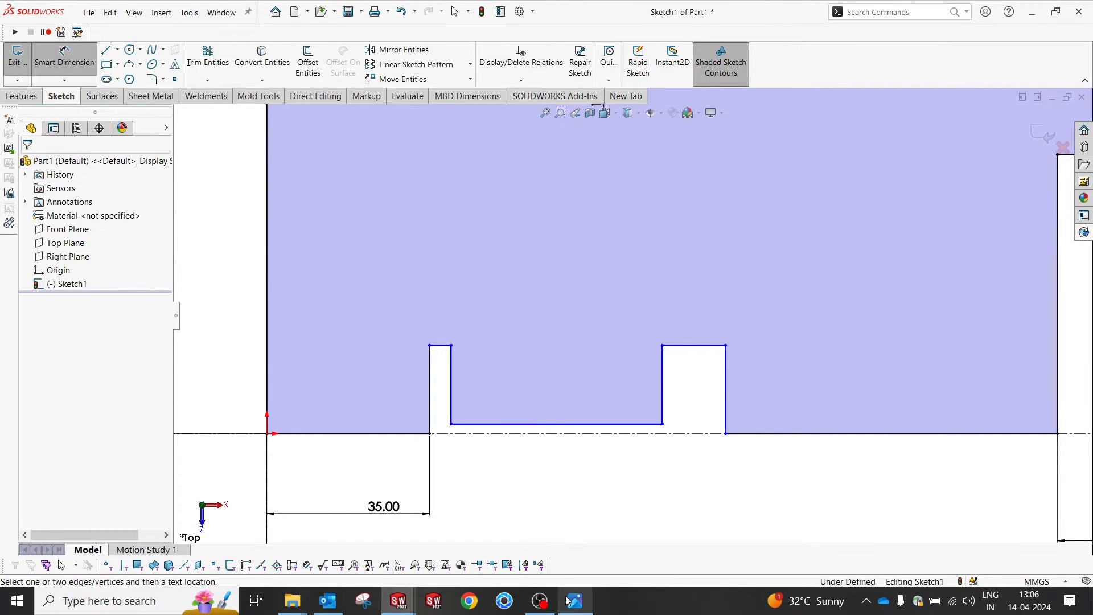
Step: Check the reference drawing and dimension the small notch's width between its outer vertical edges at 50 mm
click(572, 600)
click(569, 600)
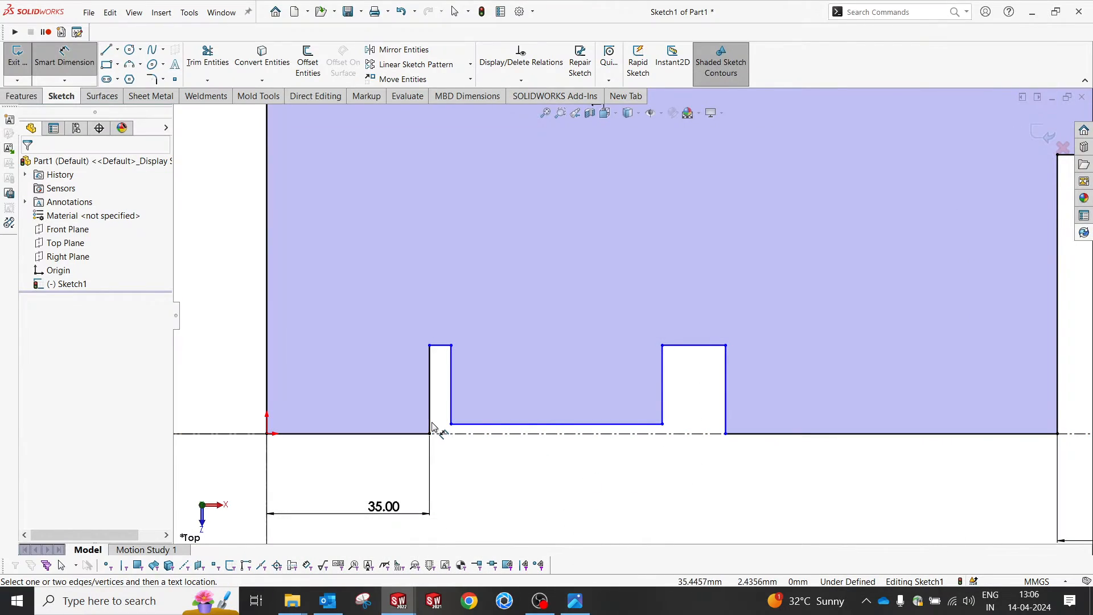
click(430, 428)
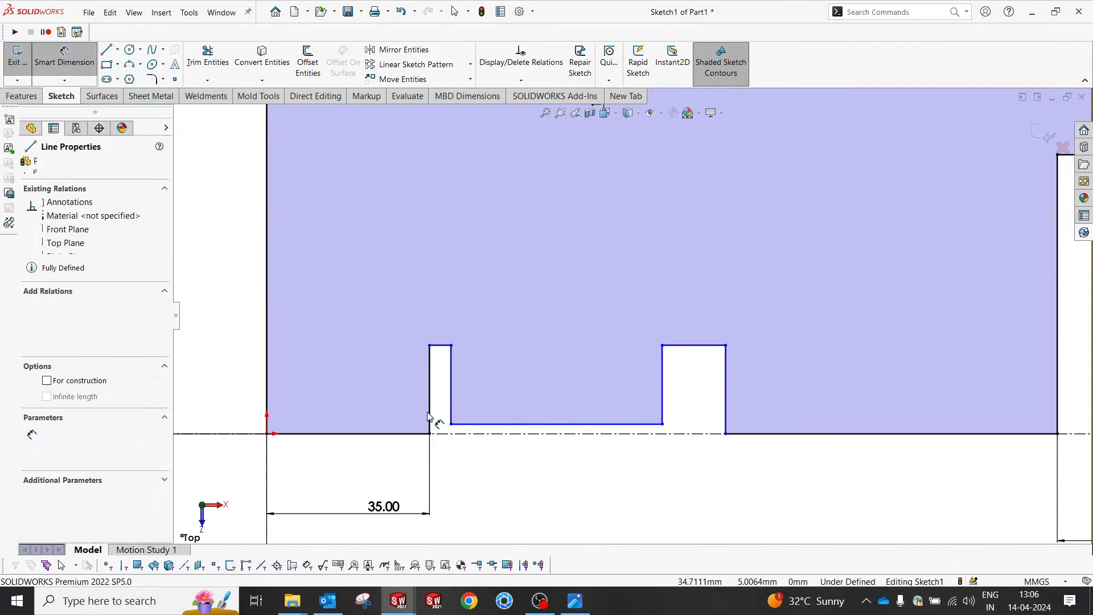
click(726, 398)
click(604, 518)
text(50)
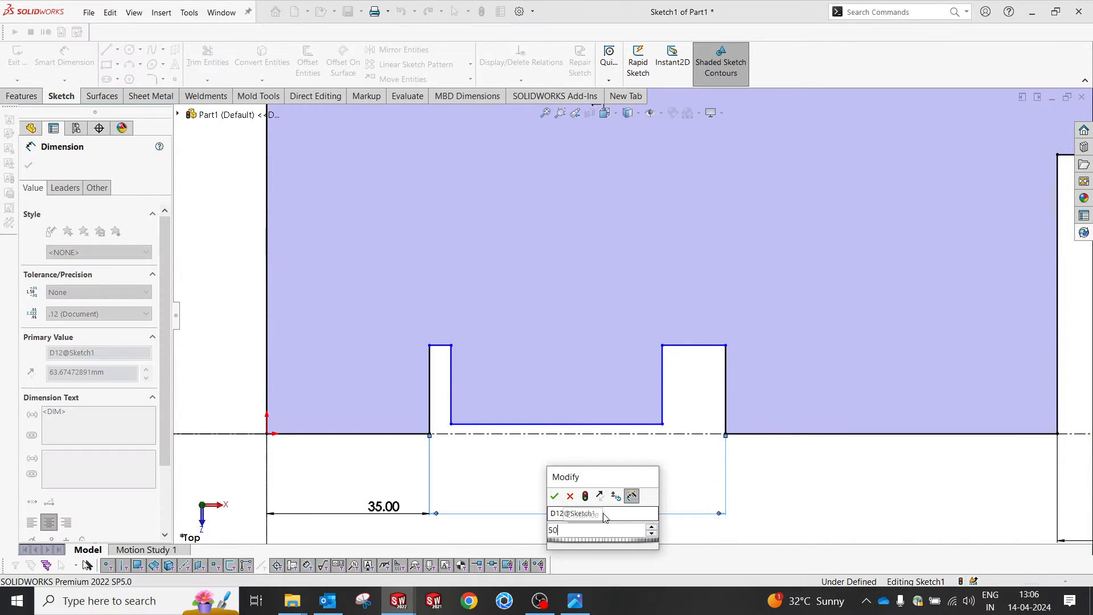
key(Return)
key(Escape)
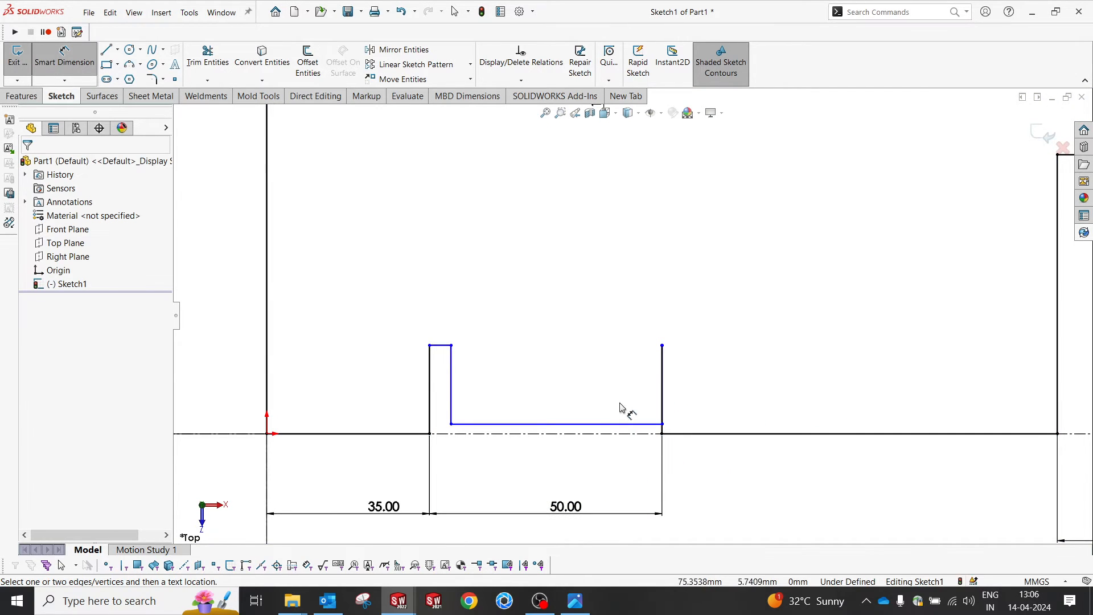
Step: Move the tab's right vertical line back inside the small notch, making the tab about 42.5 mm wide
scroll(624, 419, down, 3)
key(Escape)
scroll(764, 466, down, 5)
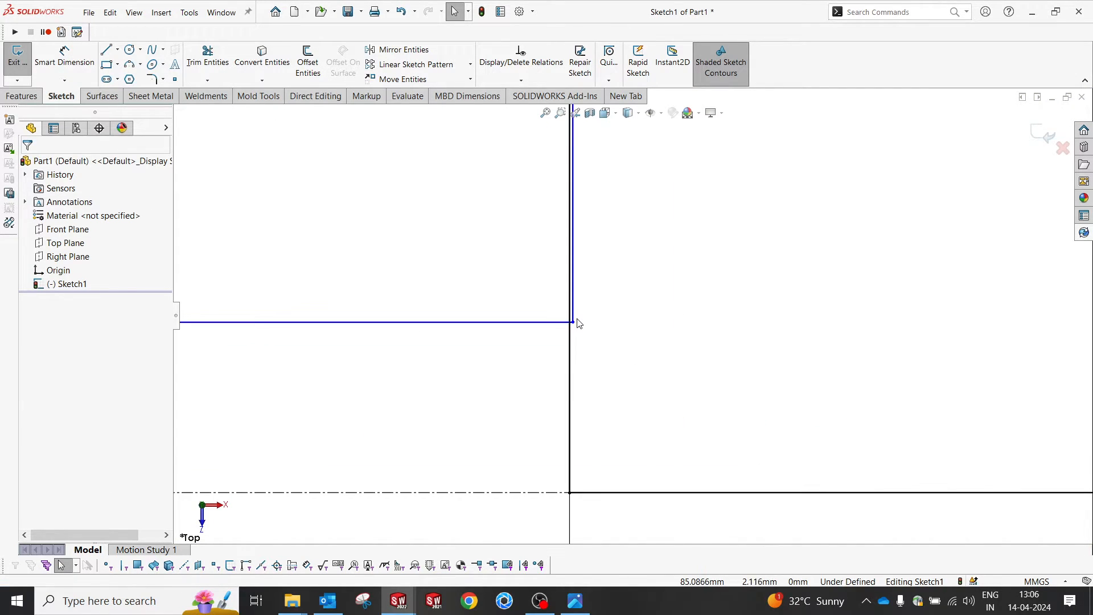
click(570, 333)
drag(402, 291, 406, 296)
click(592, 330)
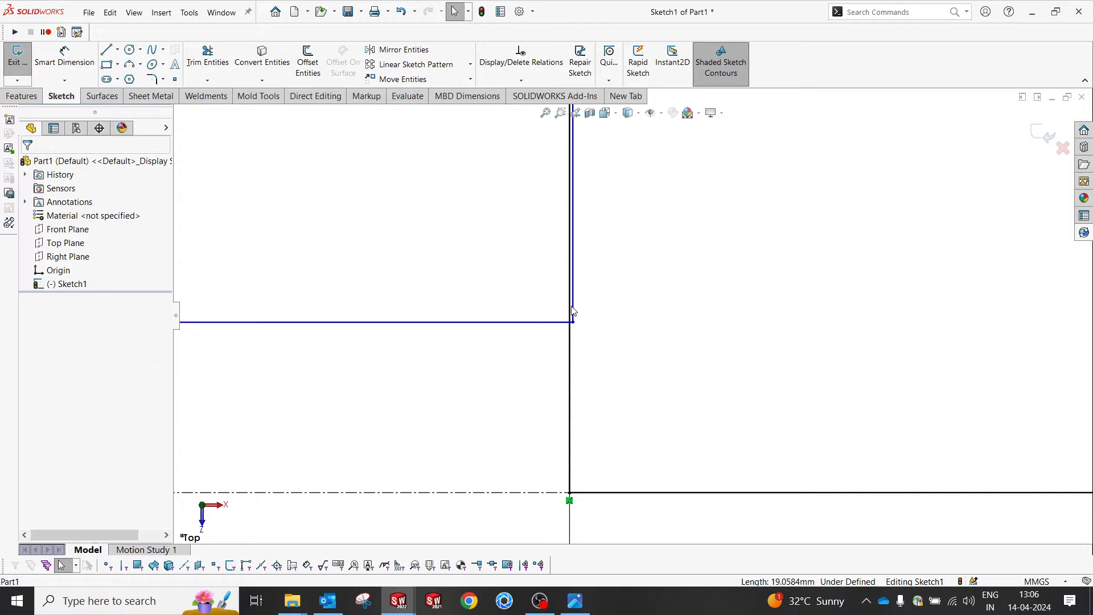
drag(572, 307, 334, 306)
scroll(419, 336, up, 10)
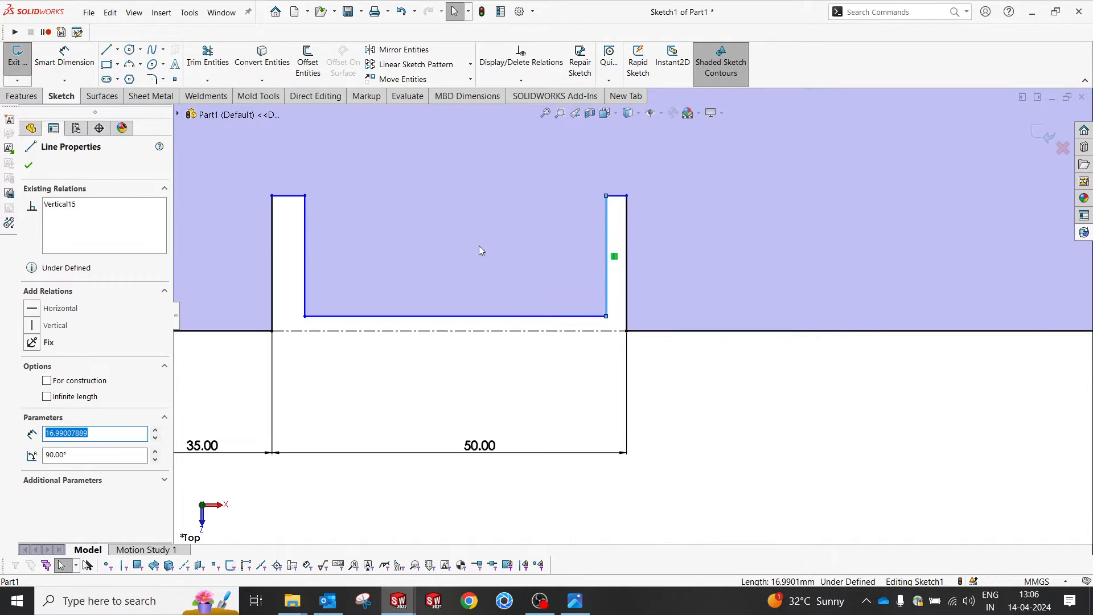
scroll(483, 278, down, 2)
click(498, 394)
Step: Check the reference drawing and make the tab's lower edge collinear with the horizontal construction line across the notch opening
click(576, 604)
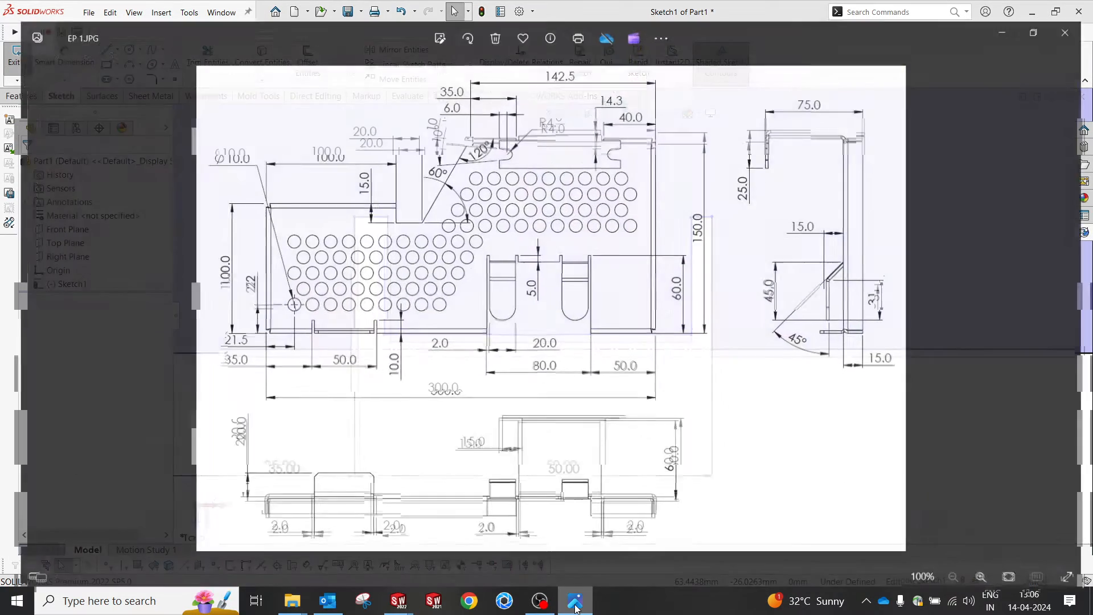
click(576, 606)
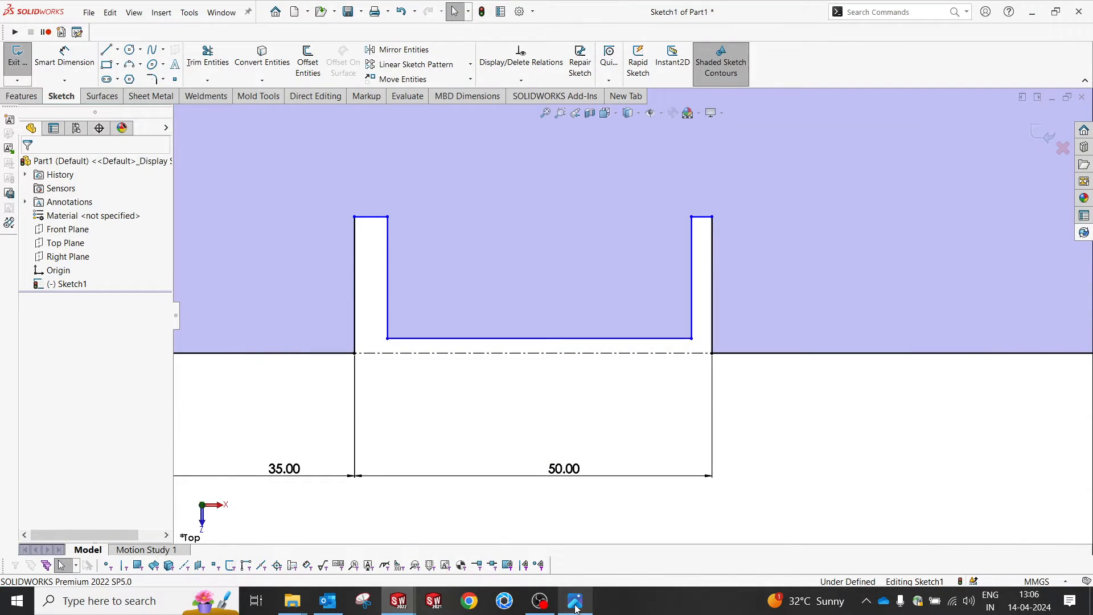
click(535, 338)
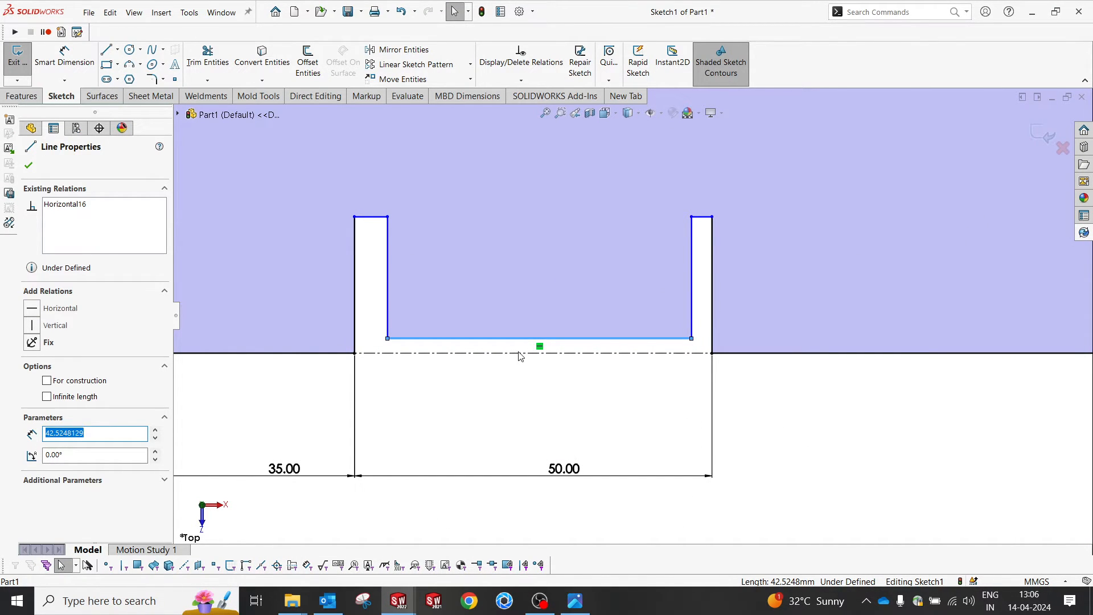
ctrl+click(526, 353)
click(569, 317)
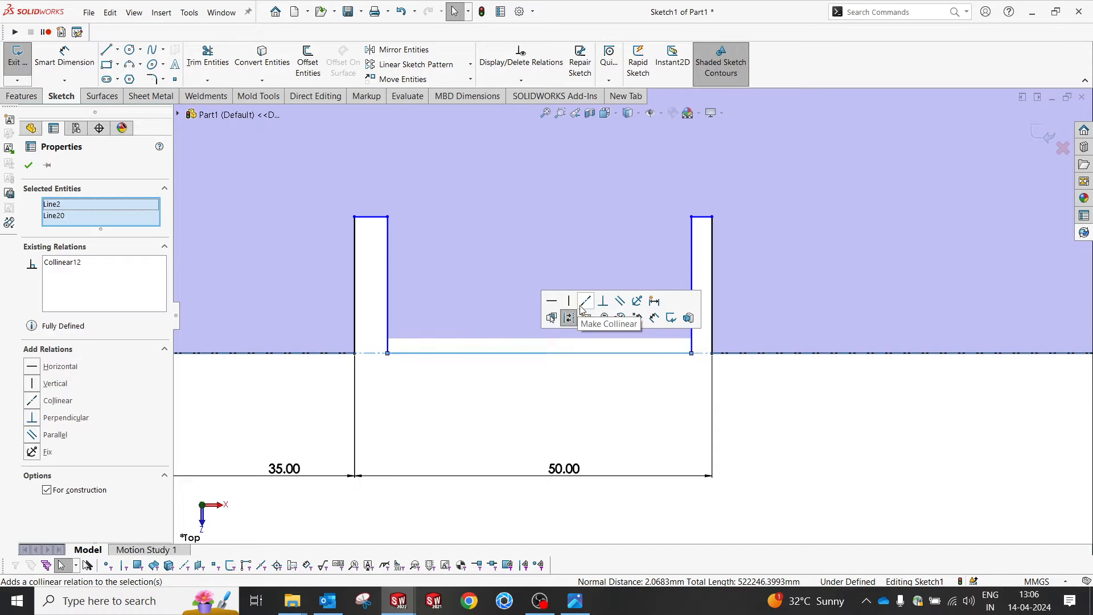
click(556, 411)
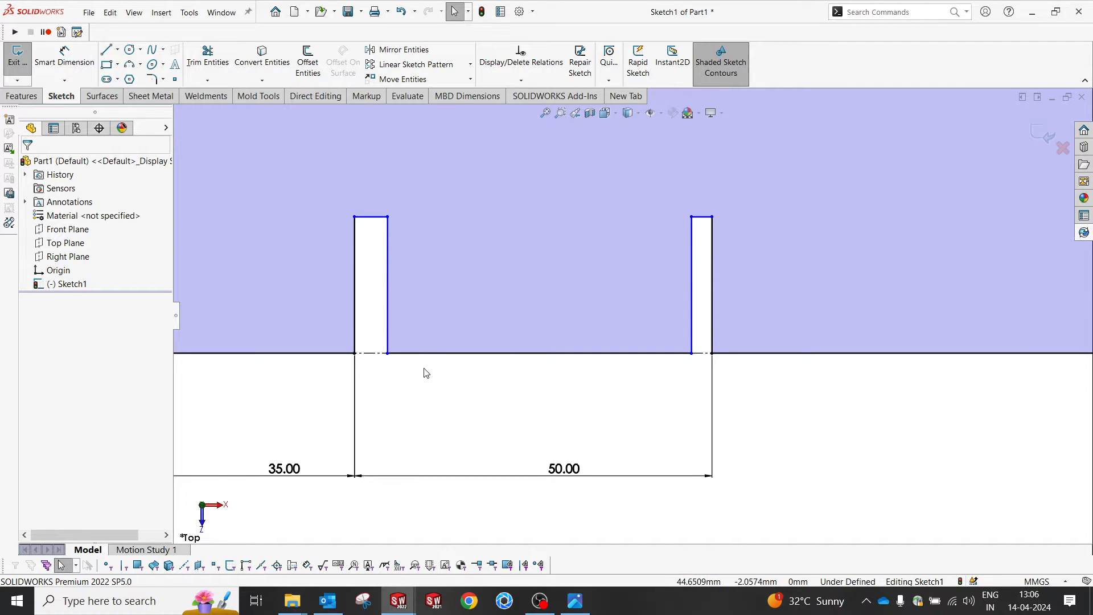
Step: Dimension the top edge of the relief slot left of the tab at 2 mm
right_drag(404, 397, 402, 335)
click(382, 217)
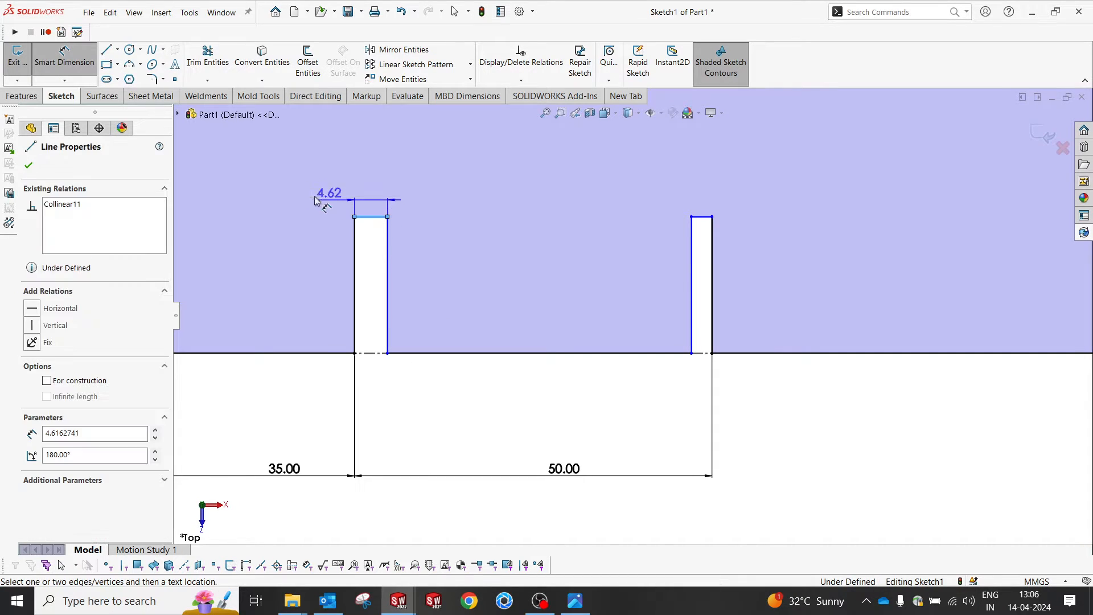
click(287, 187)
text(2)
key(Return)
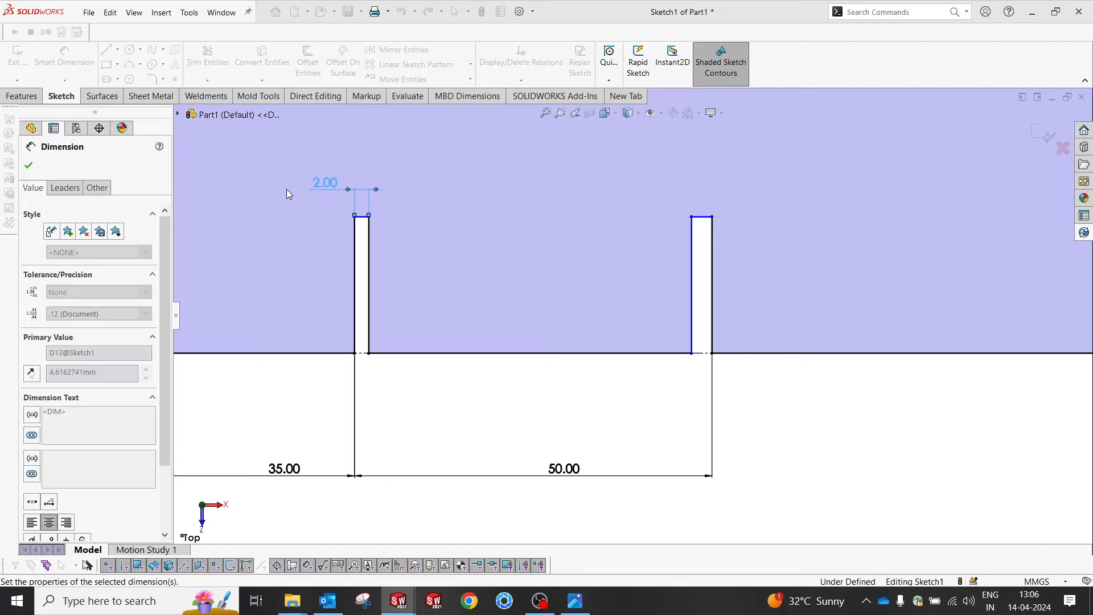
key(Escape)
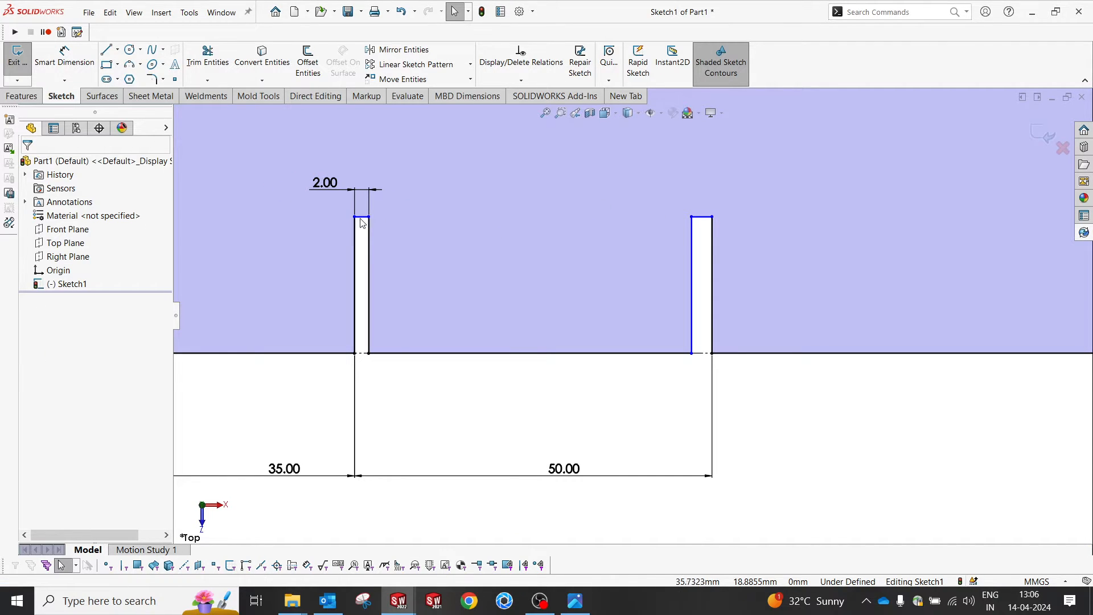
Step: Add an equal relation between the short top edges of the two relief slots beside the tab
click(364, 217)
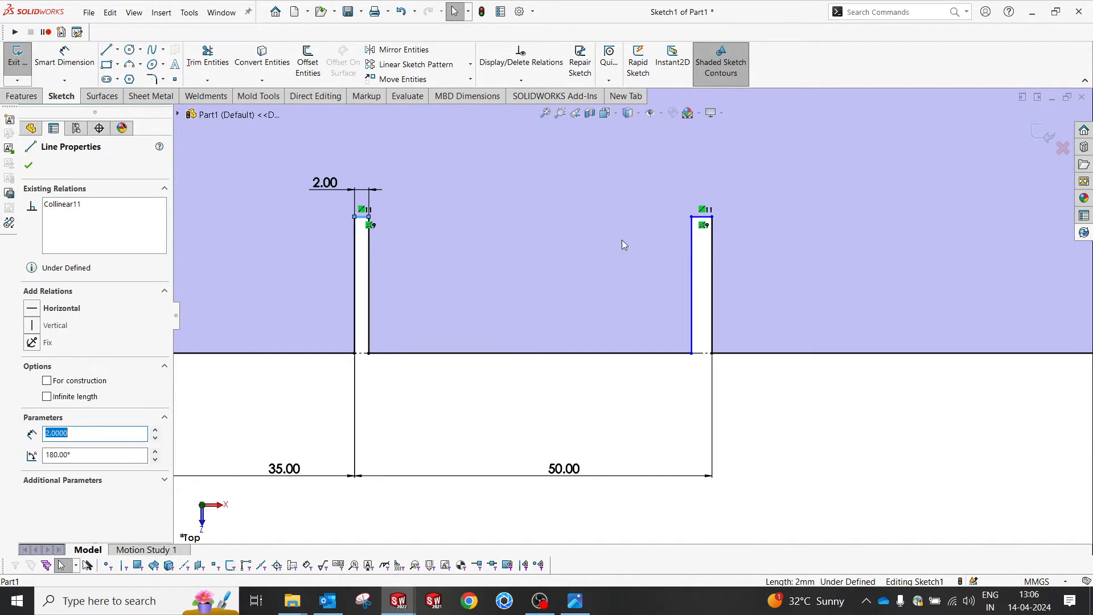
ctrl+click(703, 217)
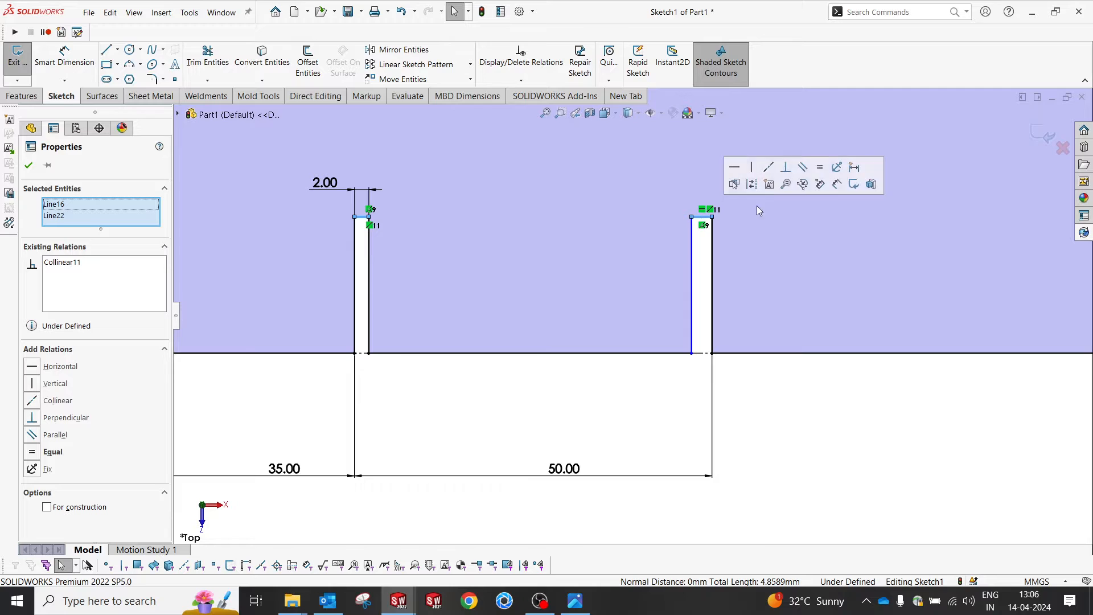
click(819, 168)
click(654, 408)
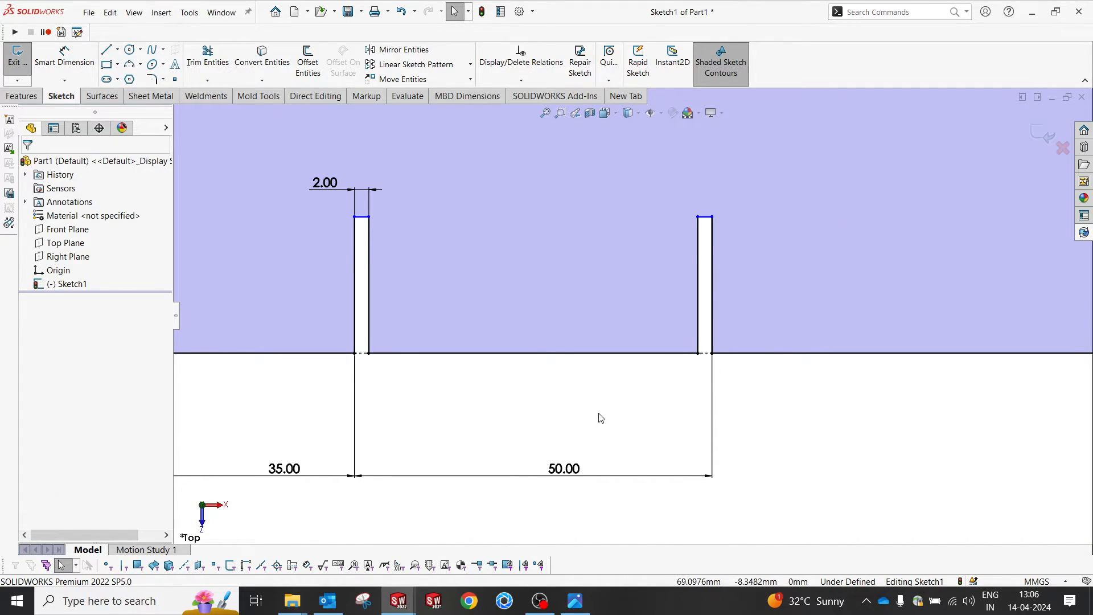
Step: Dimension the outer vertical edge of the right relief slot at 10 mm
right_drag(601, 418, 621, 318)
click(712, 232)
click(784, 303)
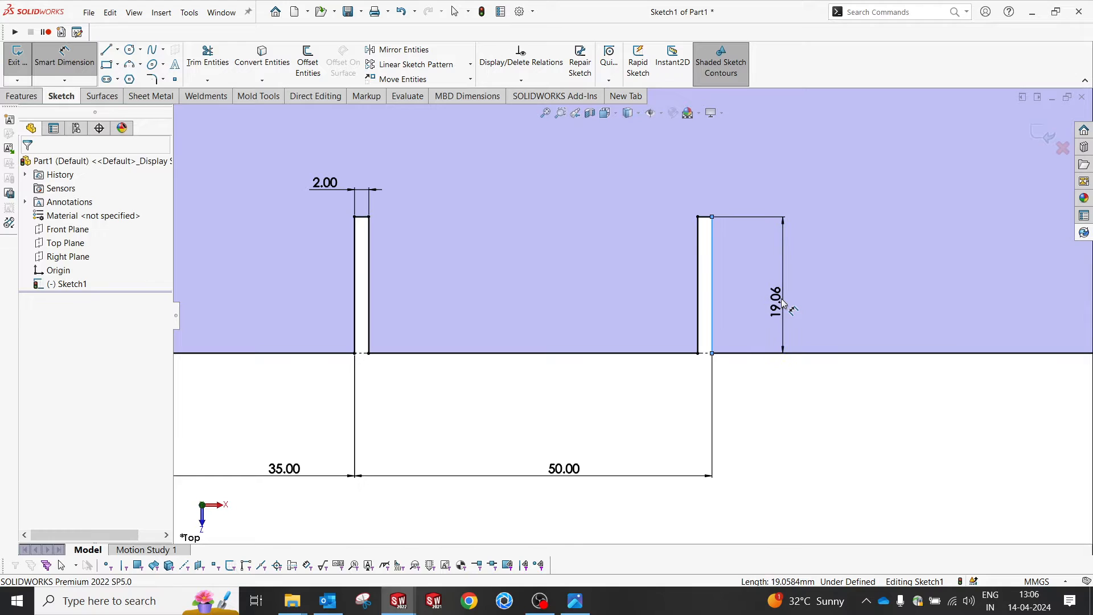
text(10)
key(Return)
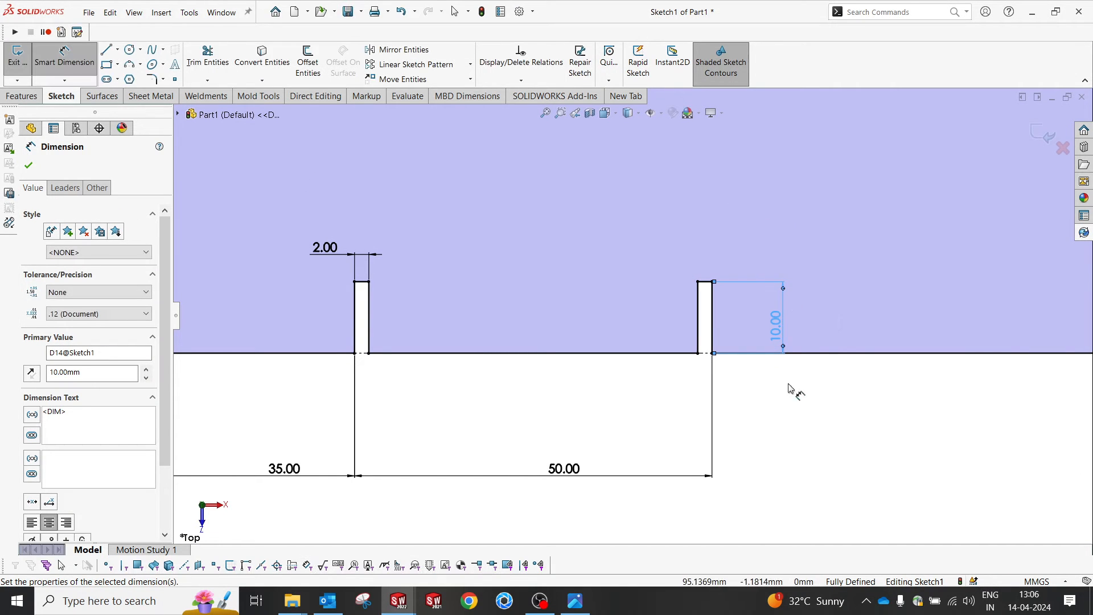
click(786, 393)
scroll(672, 353, up, 5)
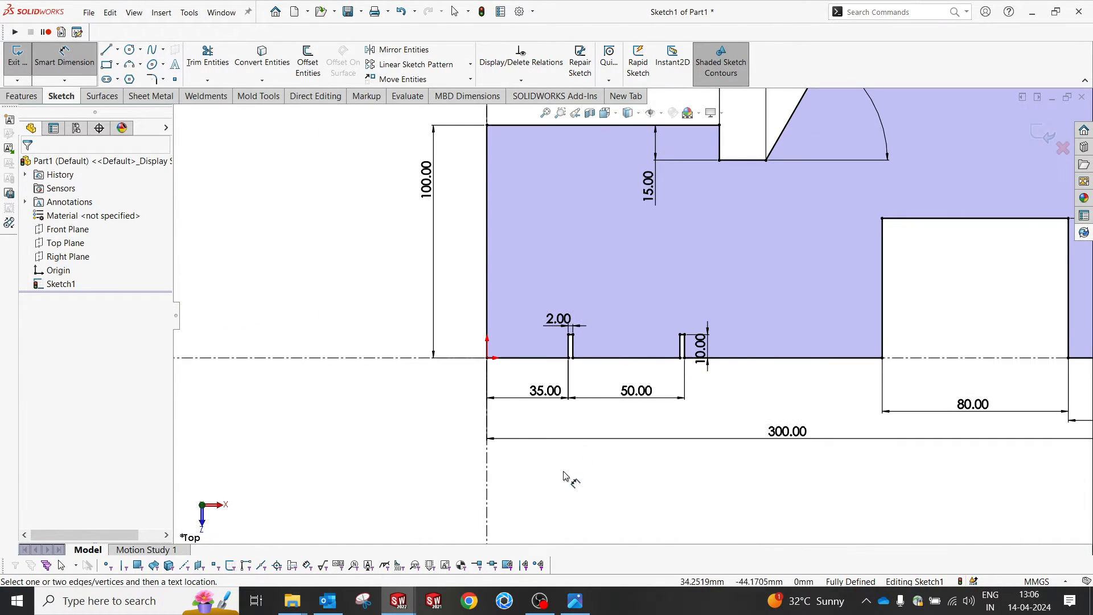
Step: Examine the reference drawing for the layout and dimensions of the two tabs inside the 80 mm notch
click(574, 598)
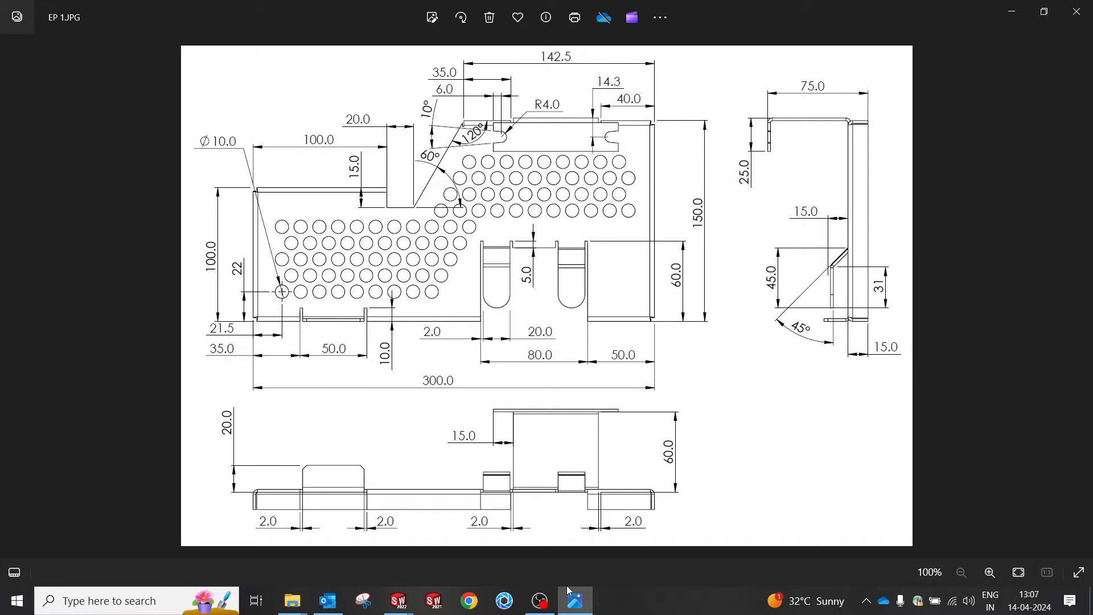
click(576, 602)
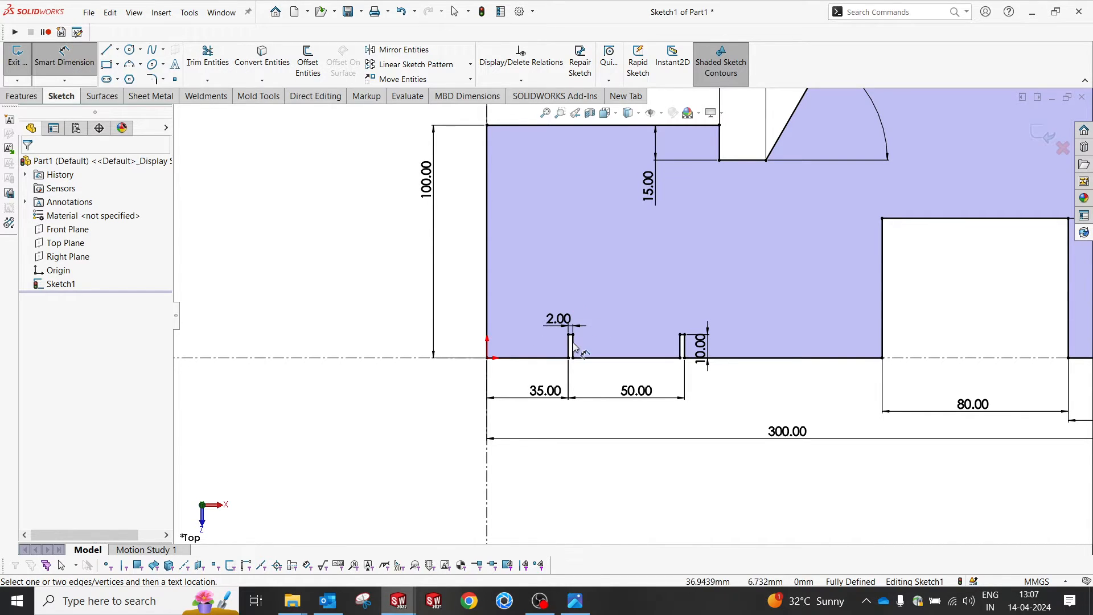
scroll(805, 291, up, 3)
scroll(783, 302, down, 4)
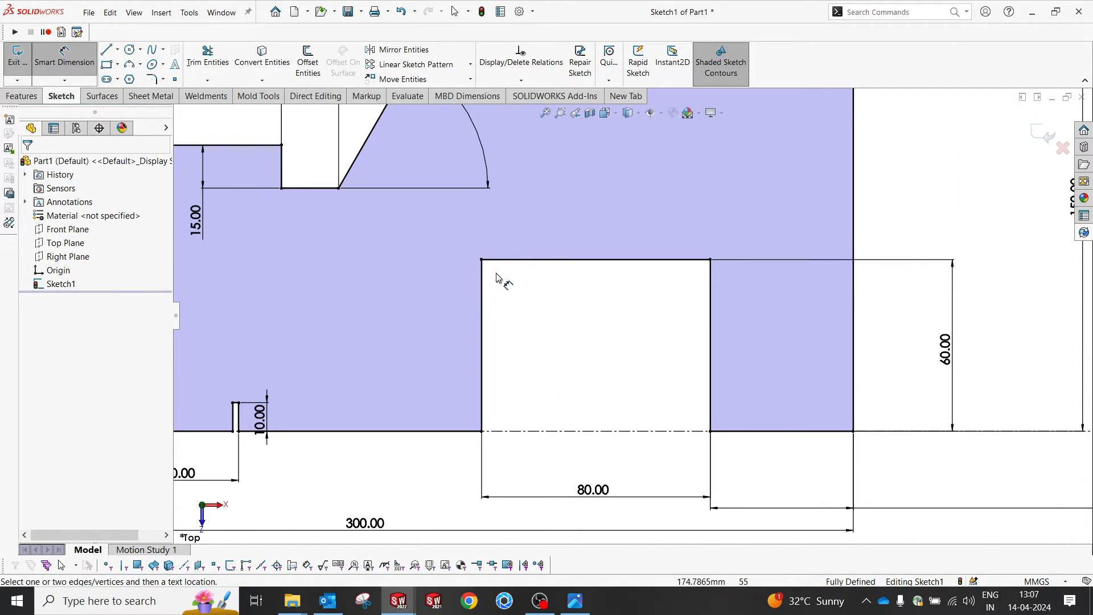
click(569, 598)
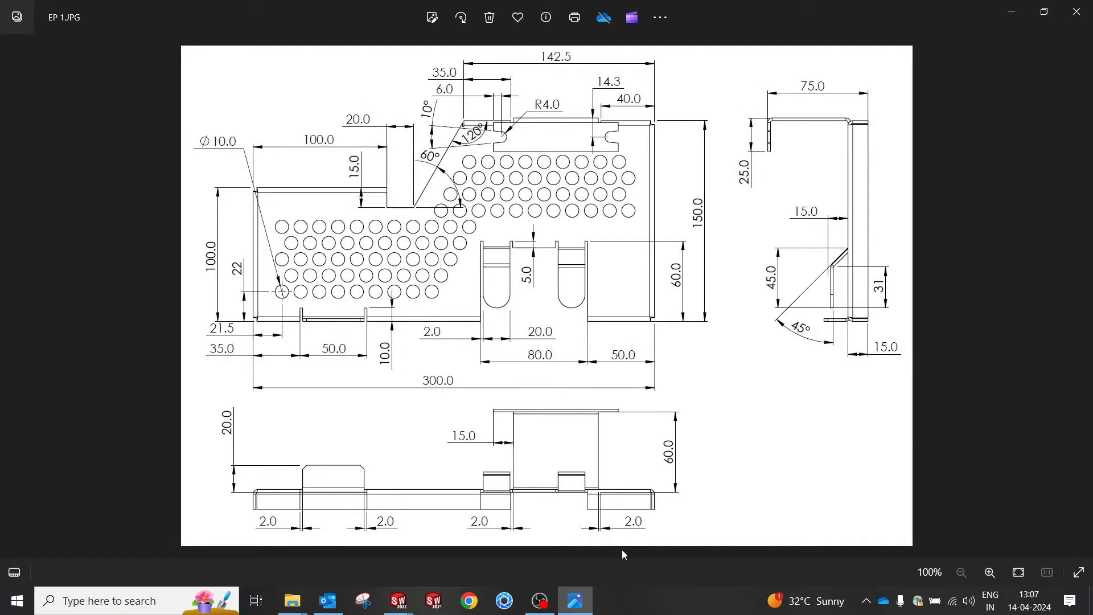
click(575, 601)
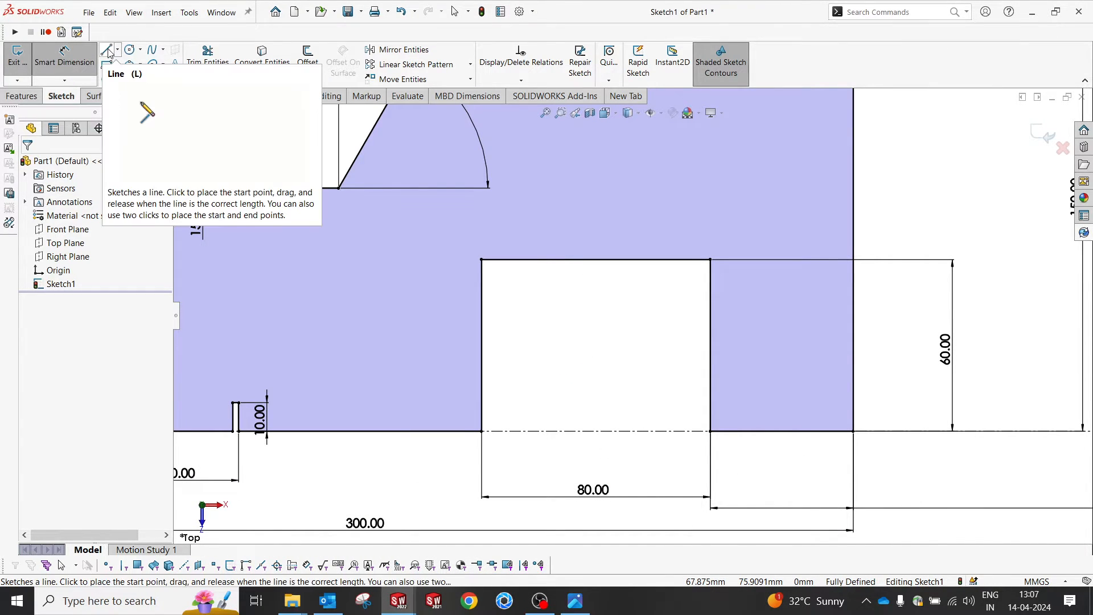
click(578, 602)
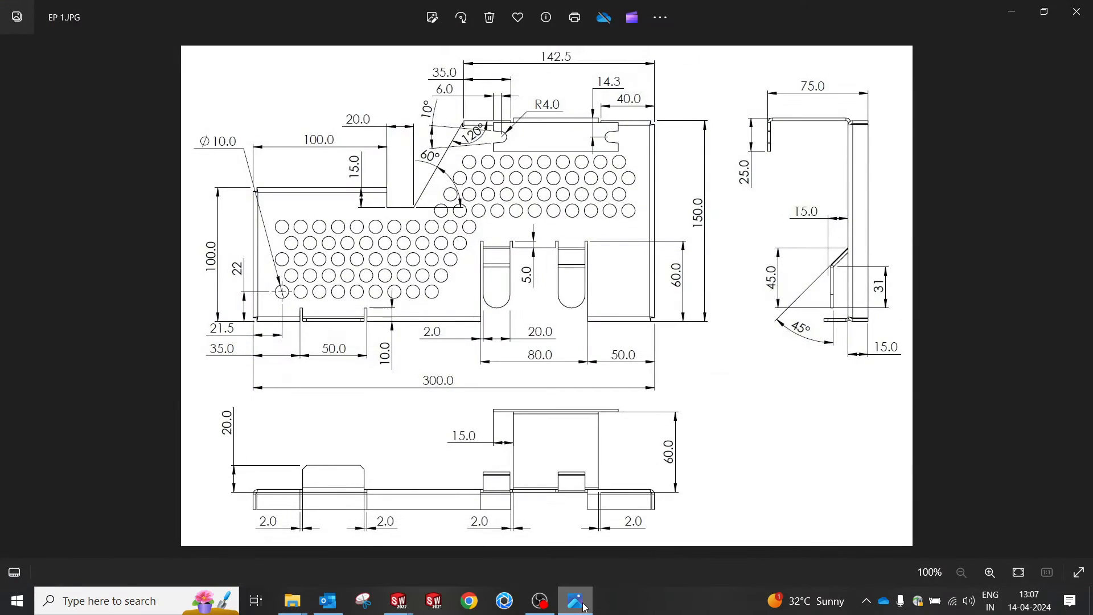
click(576, 600)
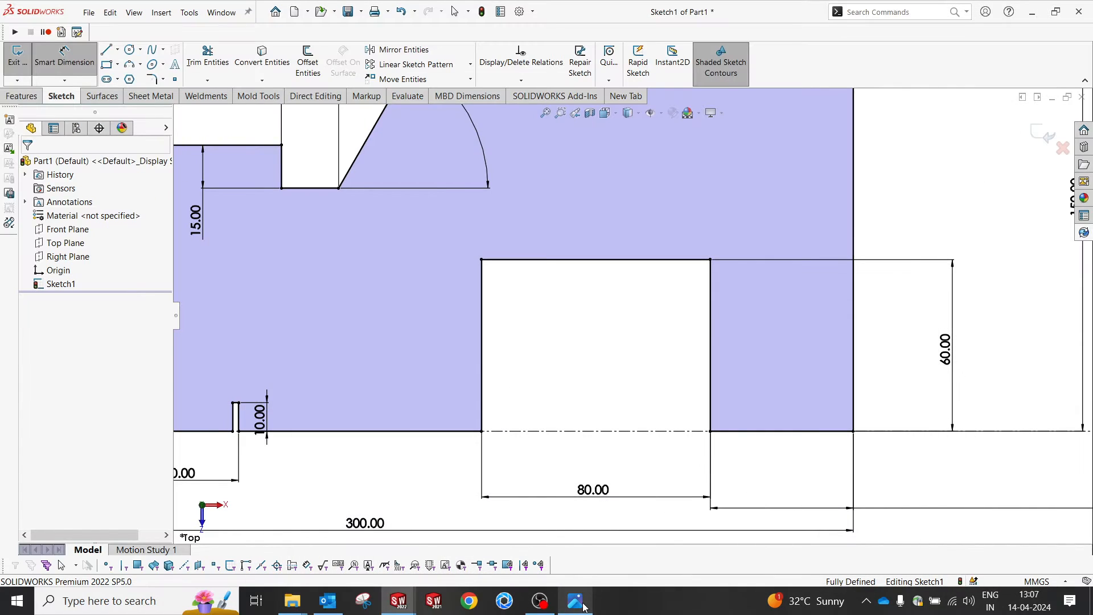
click(576, 601)
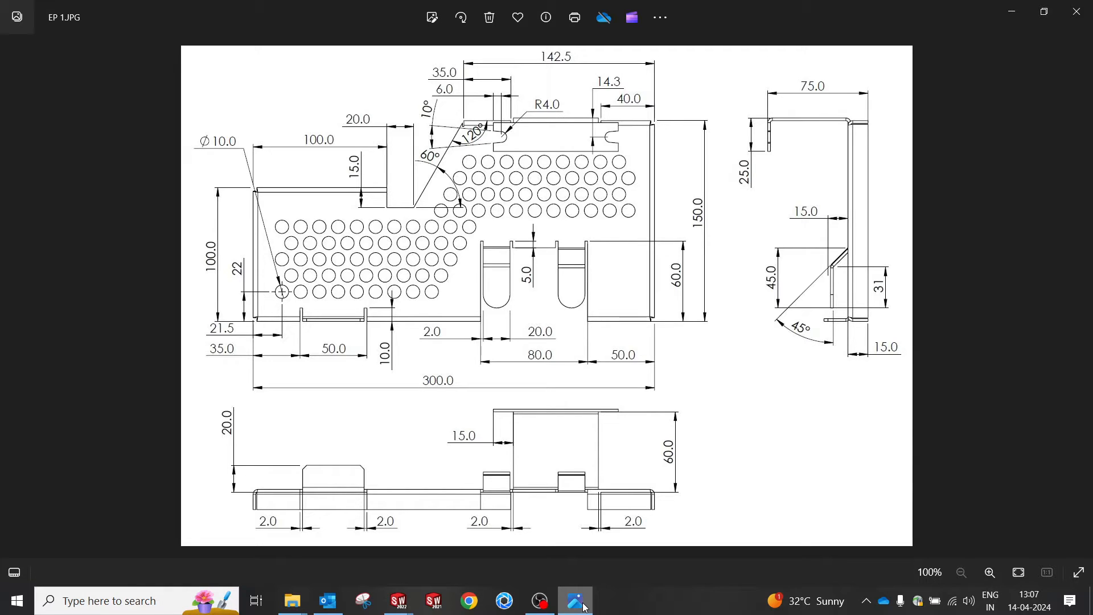
click(584, 608)
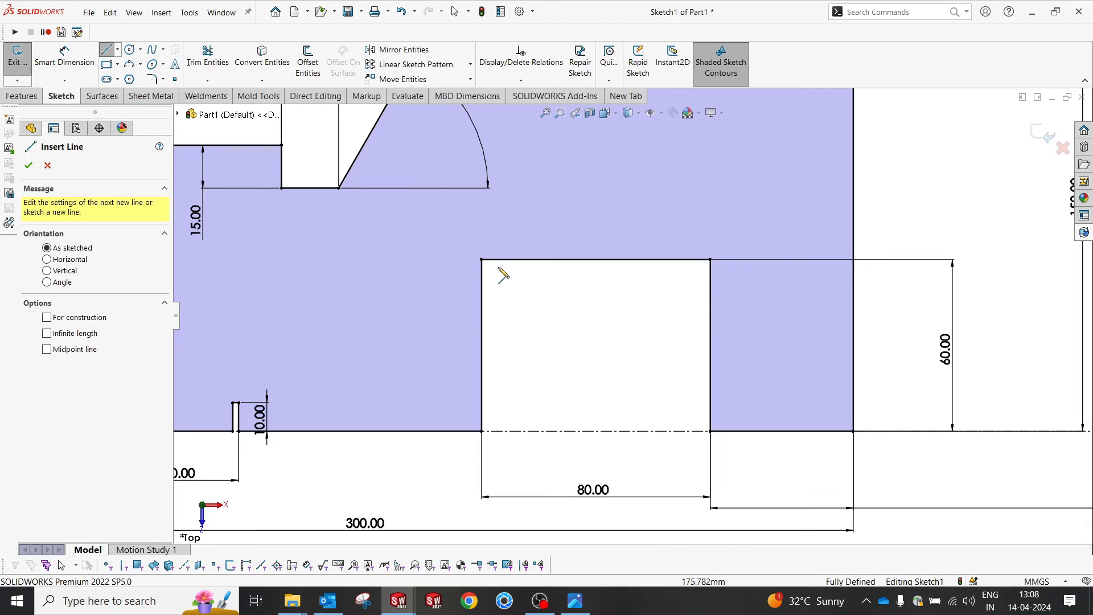
Step: Sketch a three-line tab outline about 36 mm long, hanging from the 80 mm notch's upper edge near its left corner
click(496, 259)
click(496, 361)
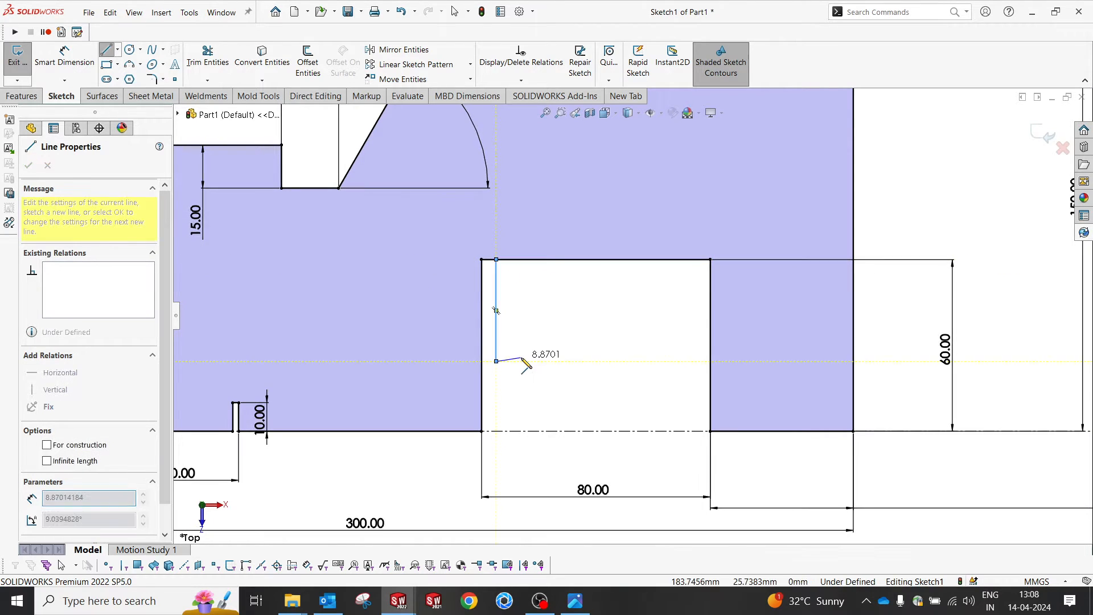
click(535, 360)
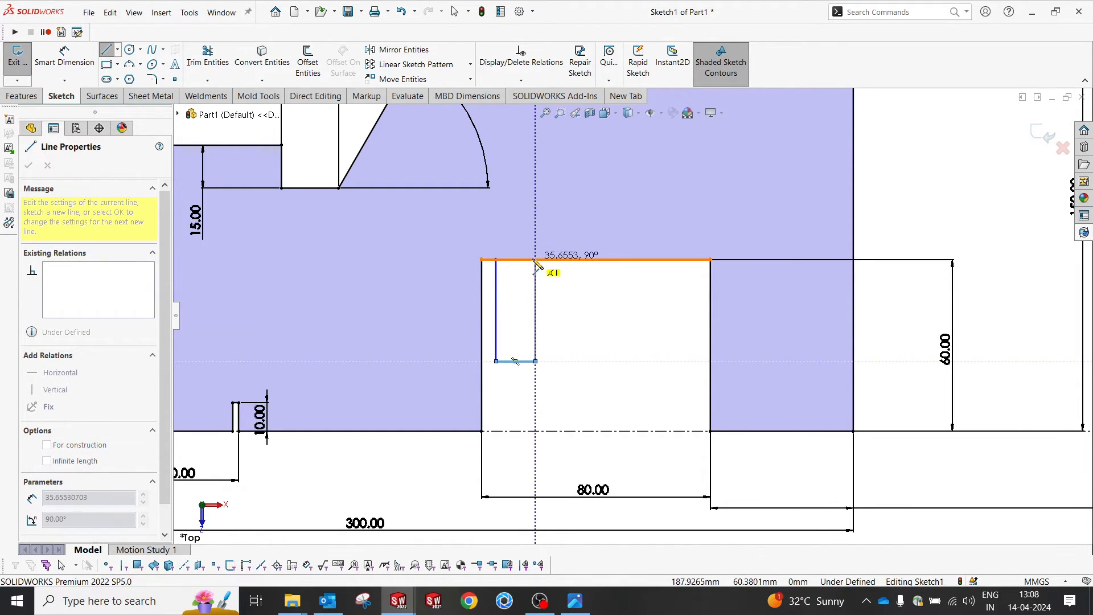
click(535, 259)
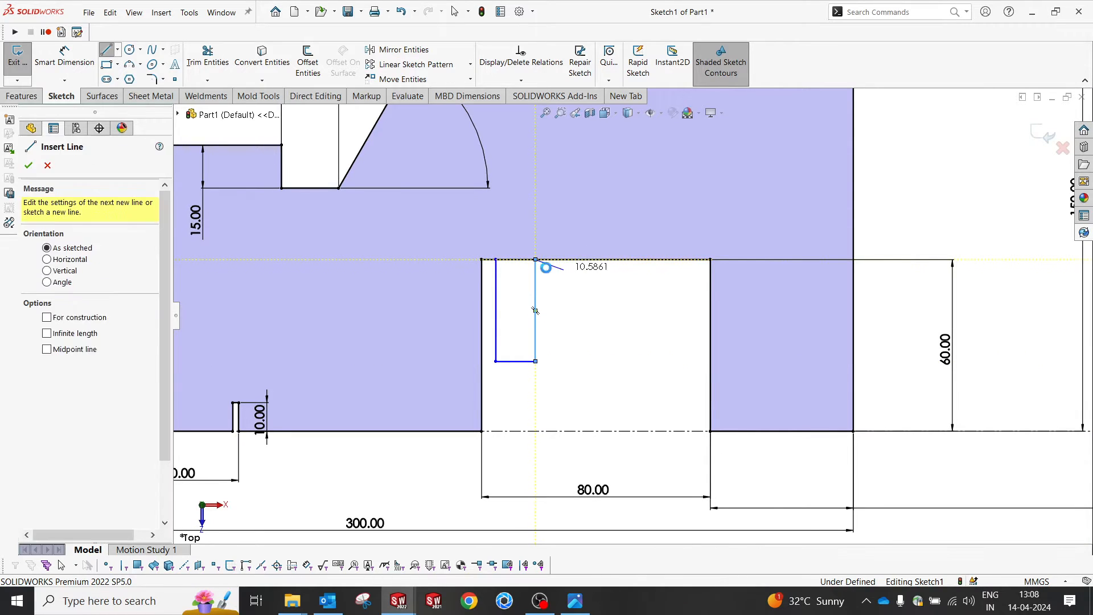
key(Escape)
Step: Sketch a shallow three-line tab outline about 31 mm wide and 7 mm deep, hanging from the middle of the 80 mm notch's upper edge
click(107, 51)
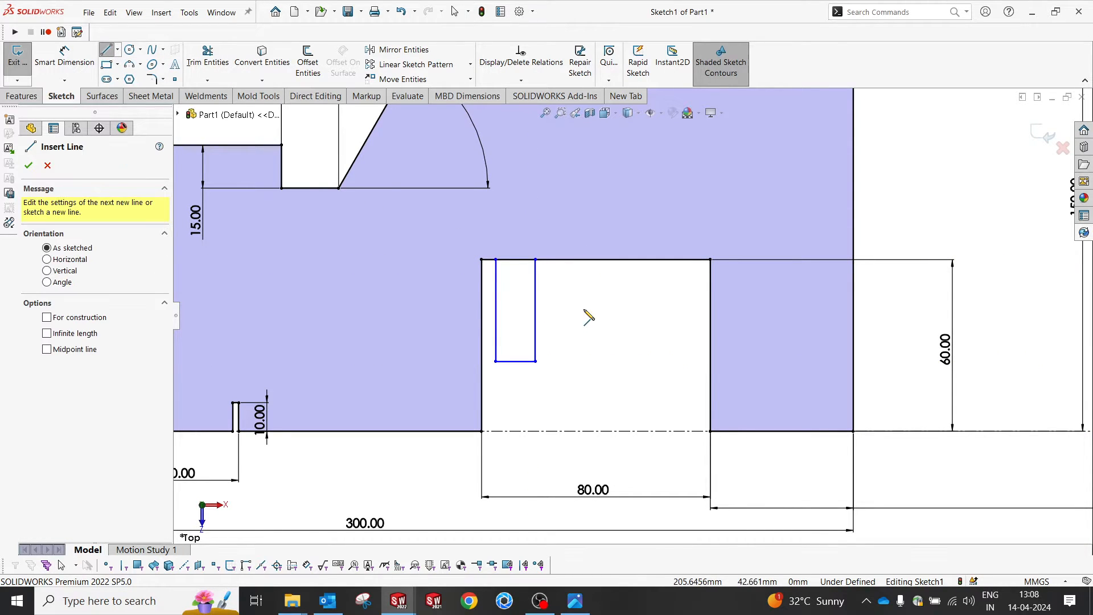
click(549, 260)
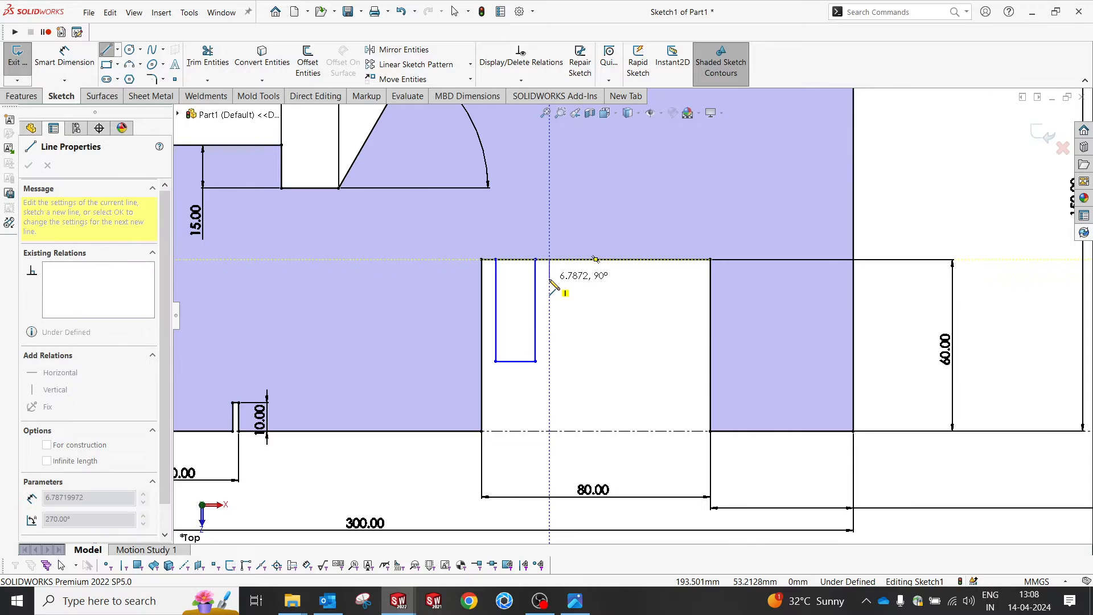
click(549, 278)
click(638, 279)
click(639, 259)
Step: Trim the notch's upper edge across the openings of the long and the shallow tab outlines
click(208, 57)
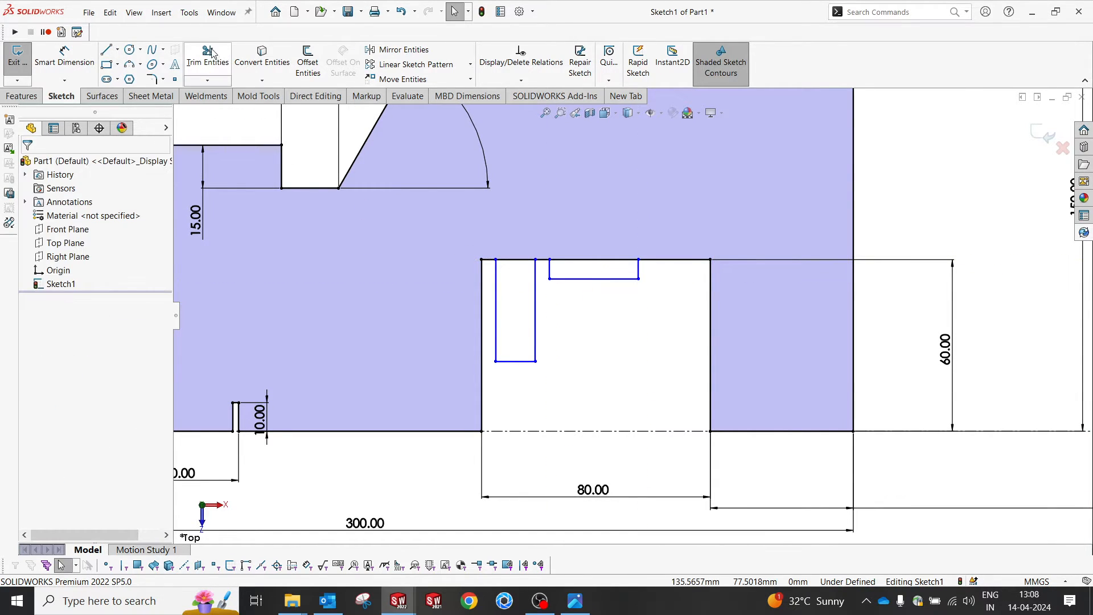
drag(585, 230, 586, 272)
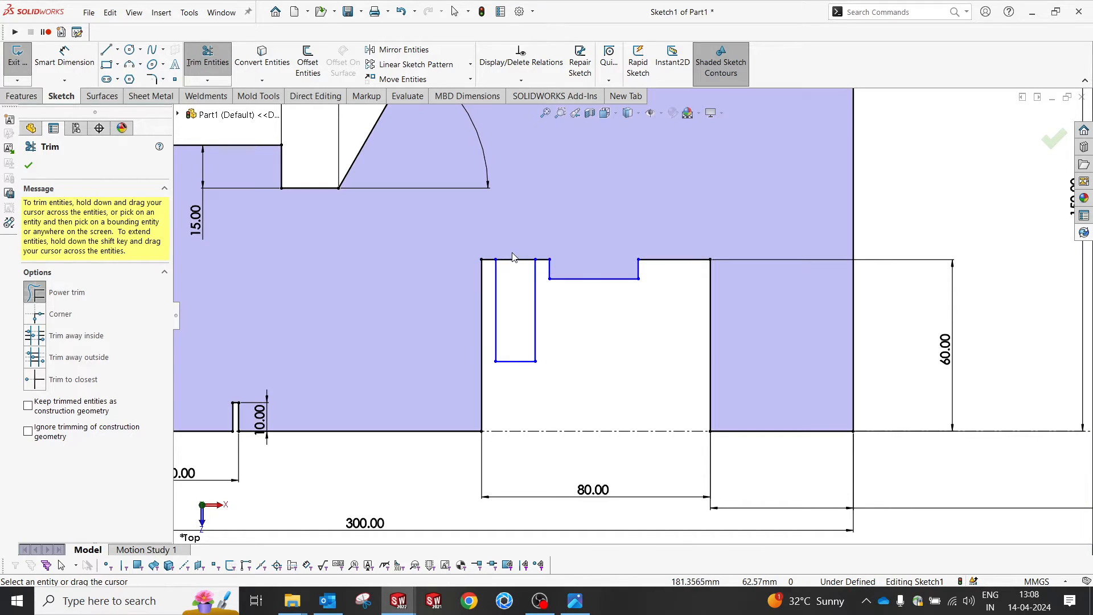
drag(518, 258, 515, 276)
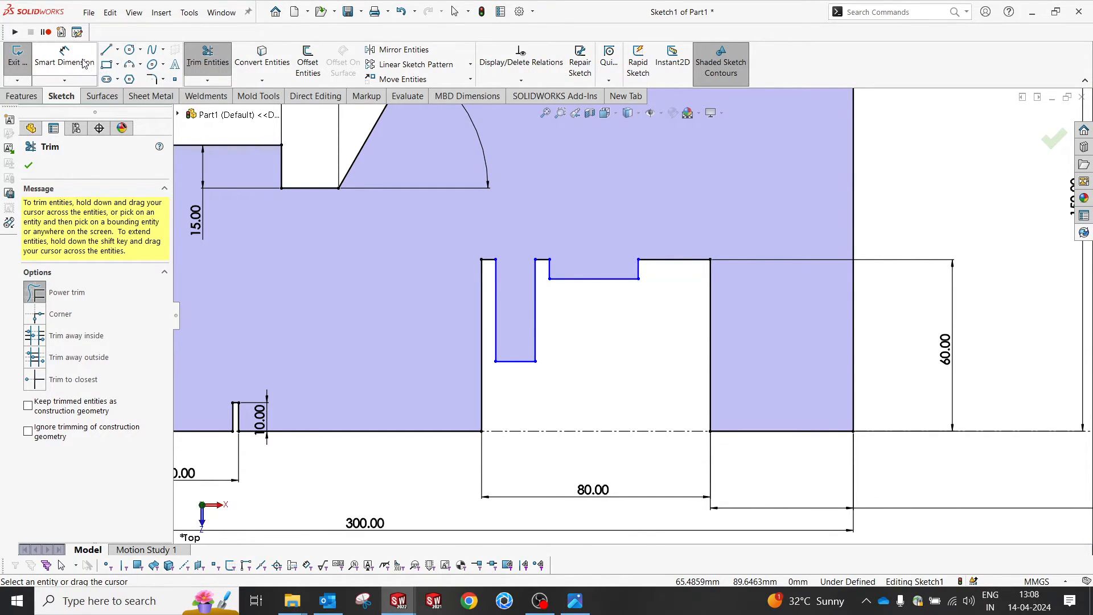
Step: Dimension the lower edge of the long tab inside the notch at 20 mm
click(65, 57)
click(516, 362)
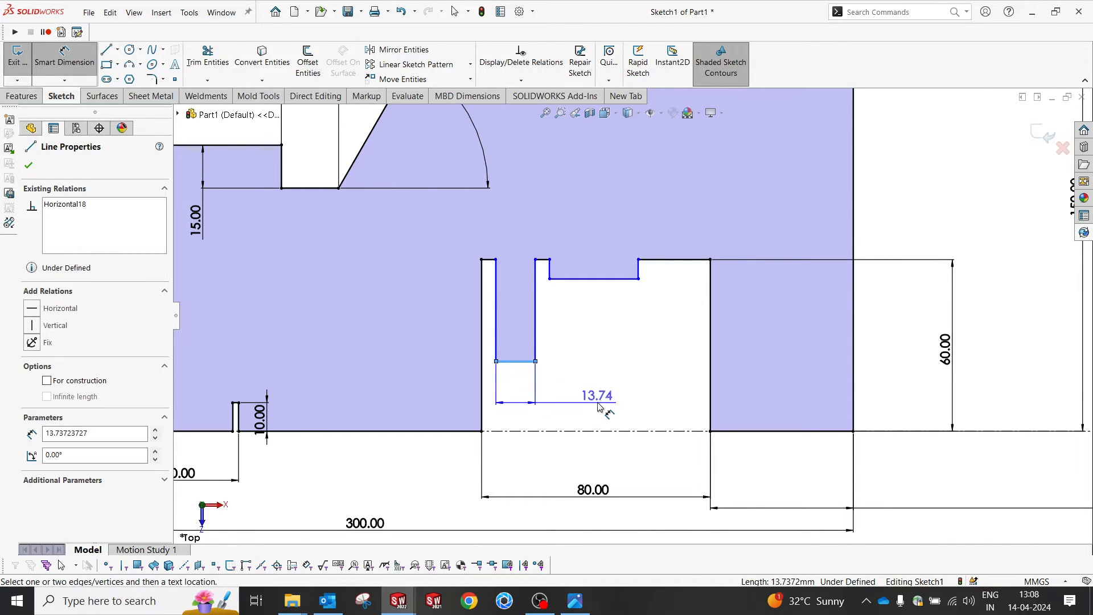
click(544, 405)
text(20)
key(Return)
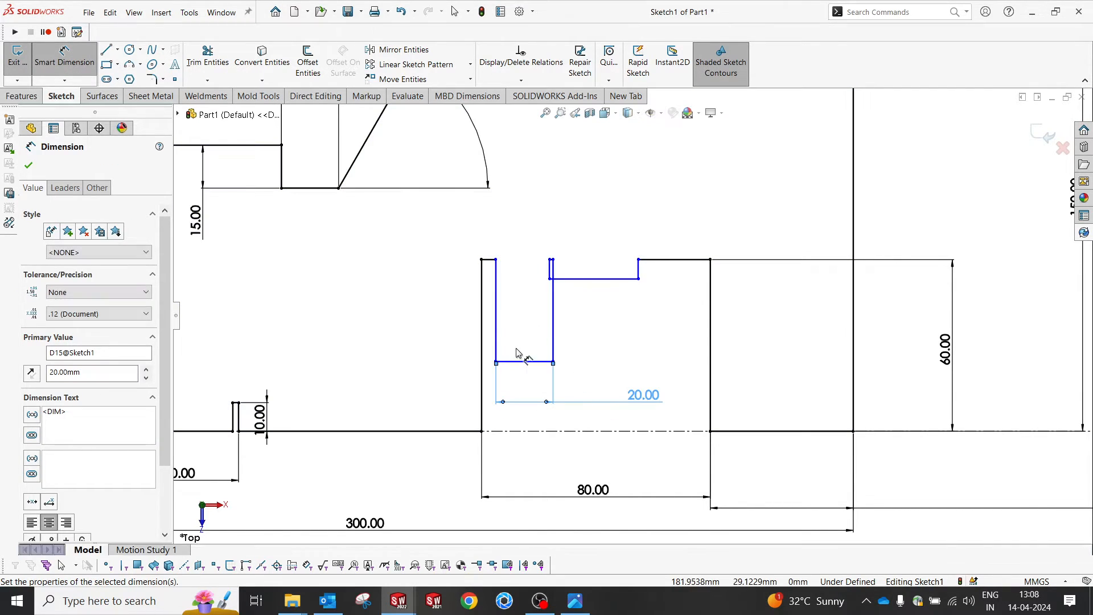
Step: Dimension the gap between the notch's left side and the long tab at 2 mm
click(488, 260)
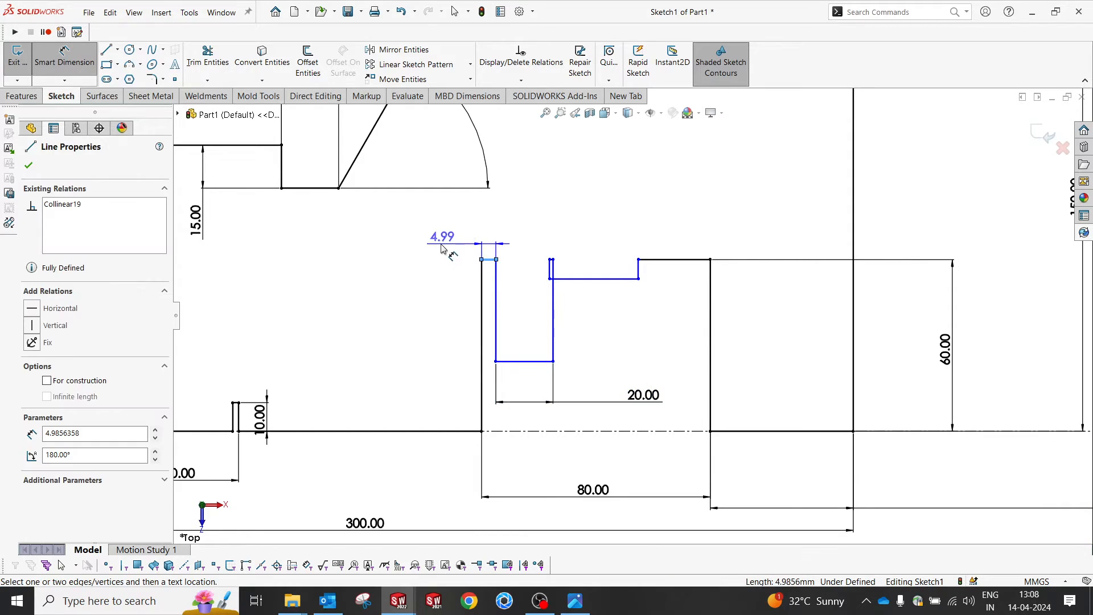
click(450, 242)
text(2)
key(Return)
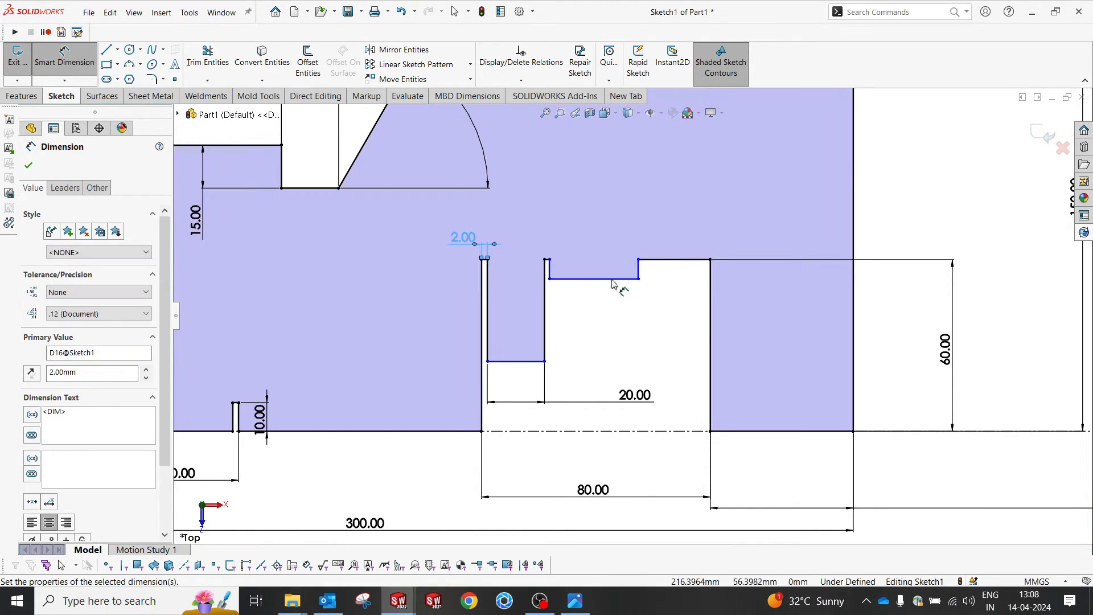
click(619, 332)
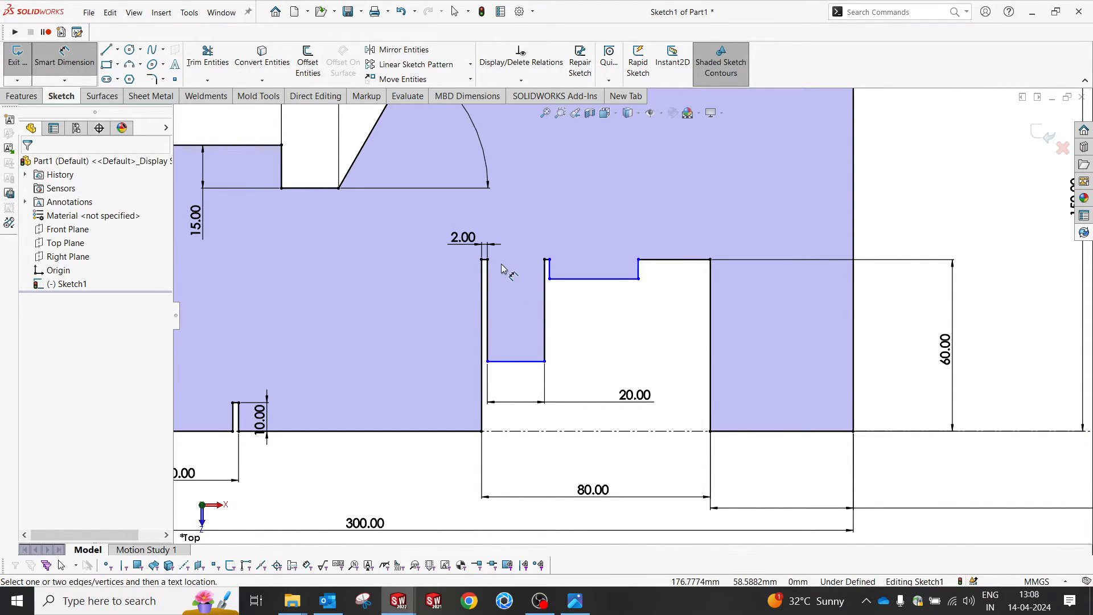
Step: Dimension the vertical side of the 20 mm wide tab at 50 mm
scroll(545, 261, down, 5)
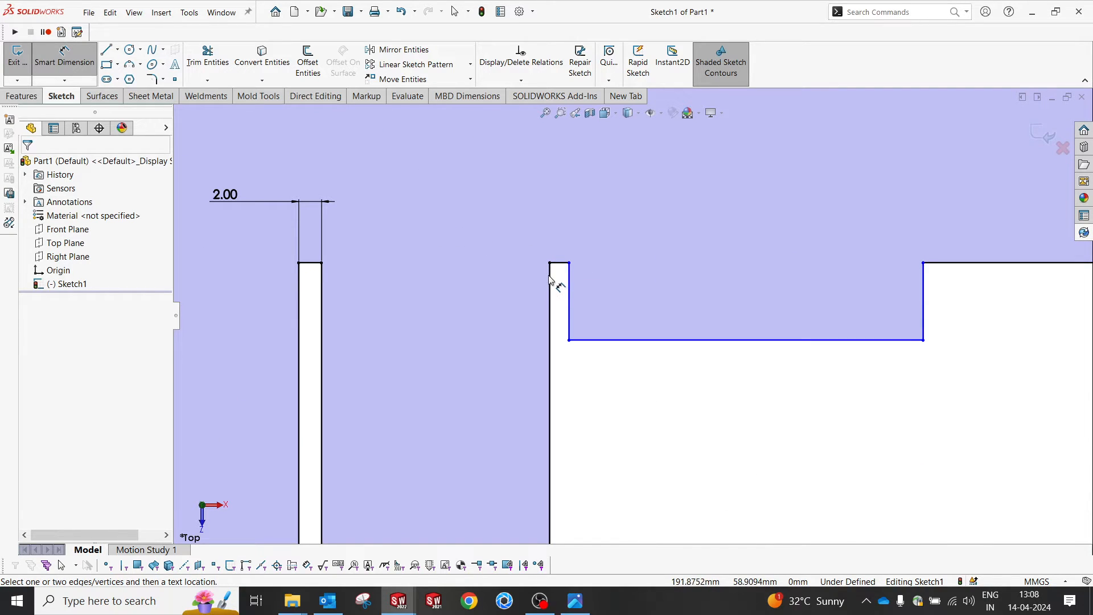
click(549, 279)
scroll(620, 316, up, 5)
click(419, 352)
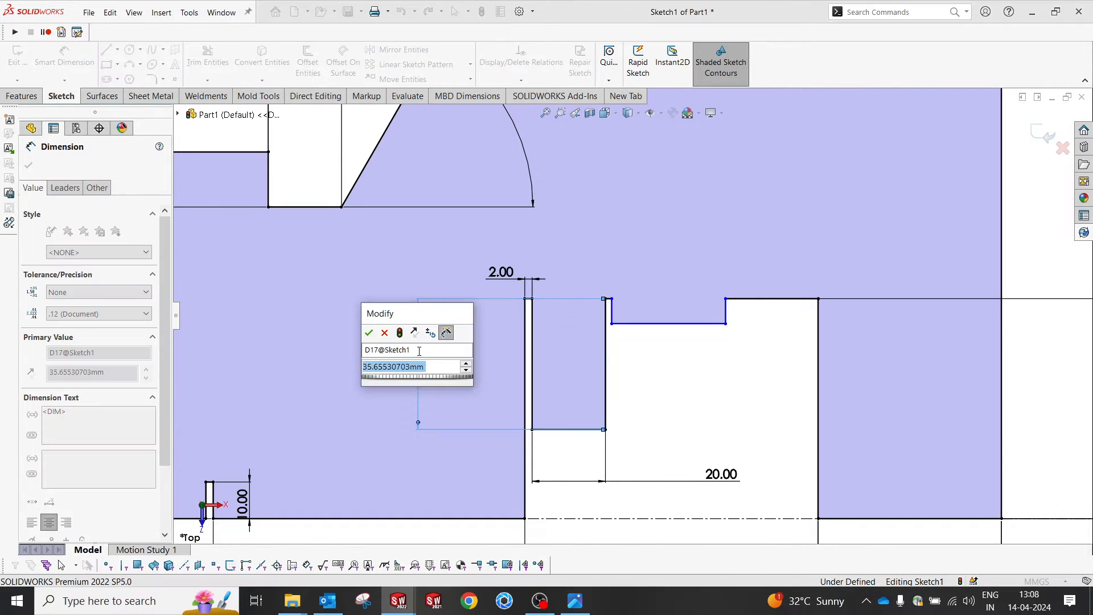
text(50)
key(Return)
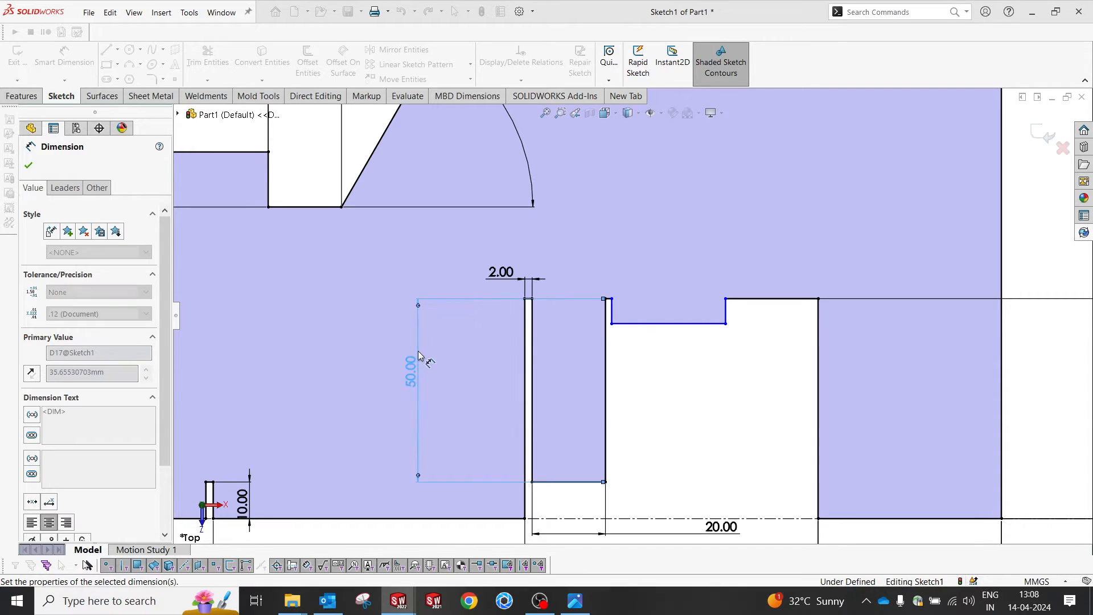
click(699, 388)
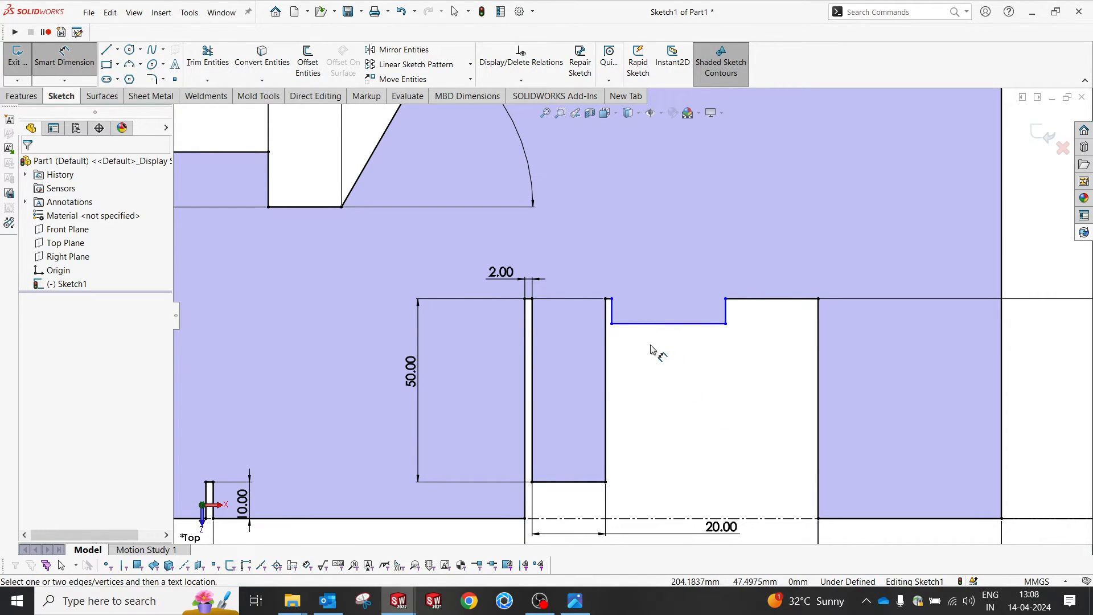
Step: Dimension the shallow central tab's depth from the notch's upper edge at 5 mm
scroll(654, 393, up, 2)
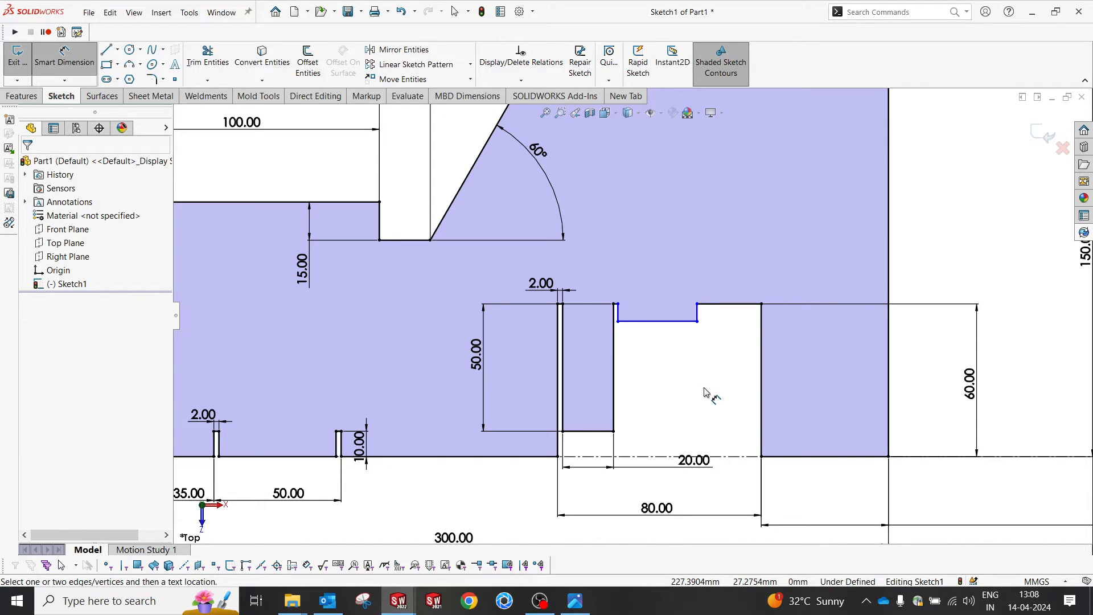
click(637, 323)
scroll(626, 298, down, 4)
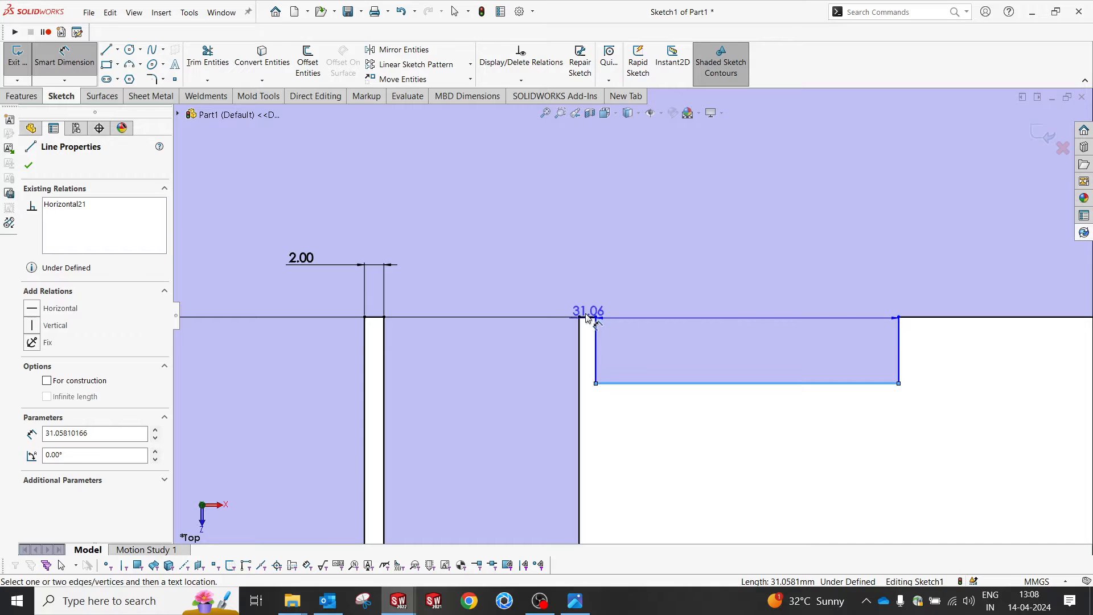
click(587, 317)
click(652, 259)
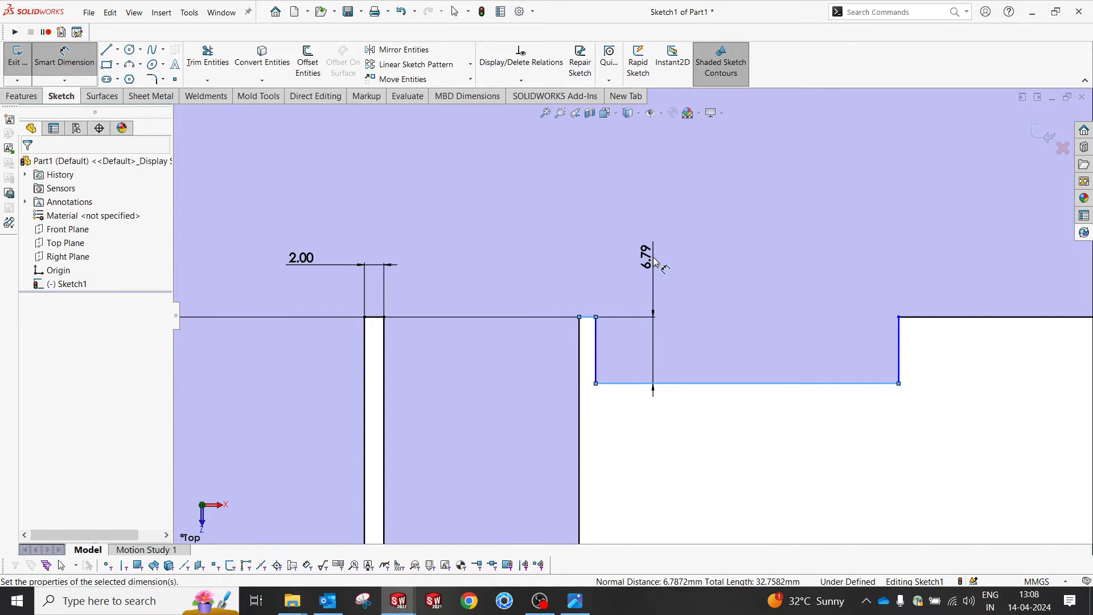
text(5)
key(Return)
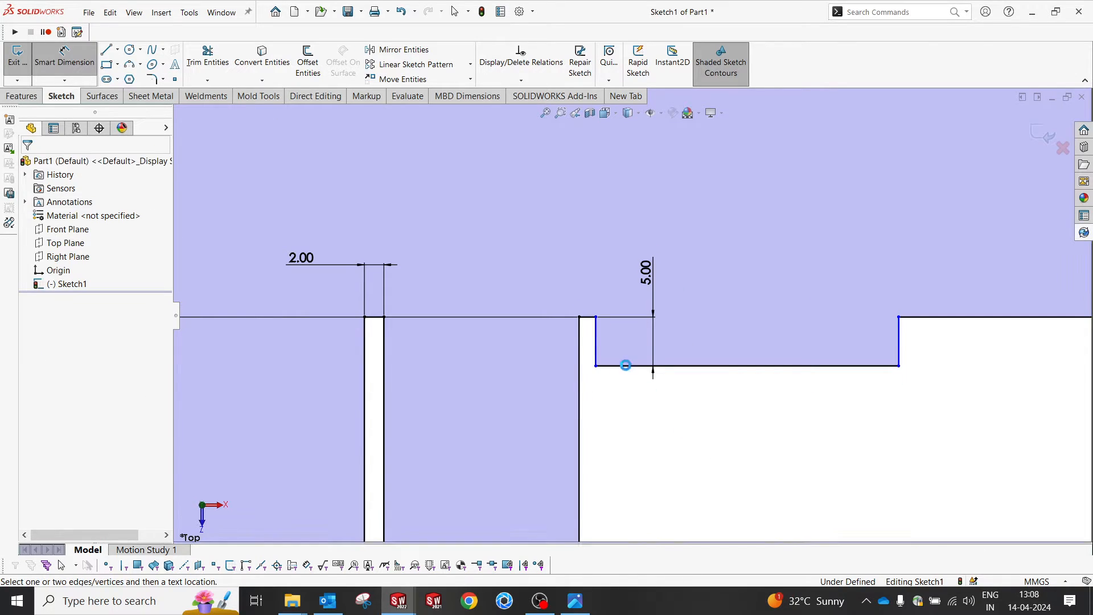
Step: Add an equal relation between the short upper edges of the gaps on both sides of the 20 mm wide tab
key(Escape)
click(587, 316)
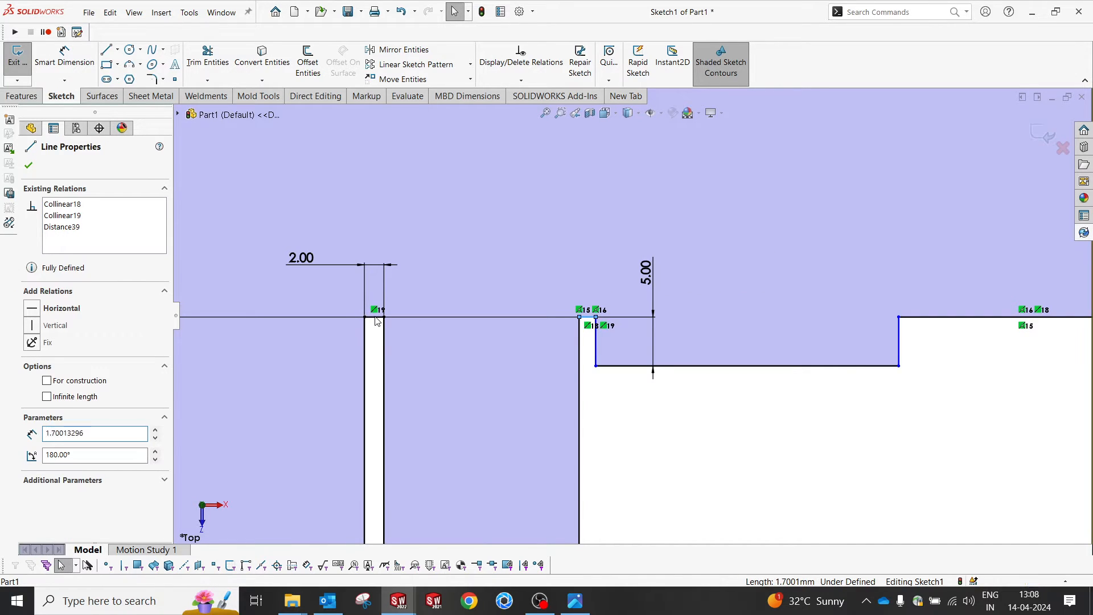
ctrl+click(374, 317)
click(501, 272)
click(655, 424)
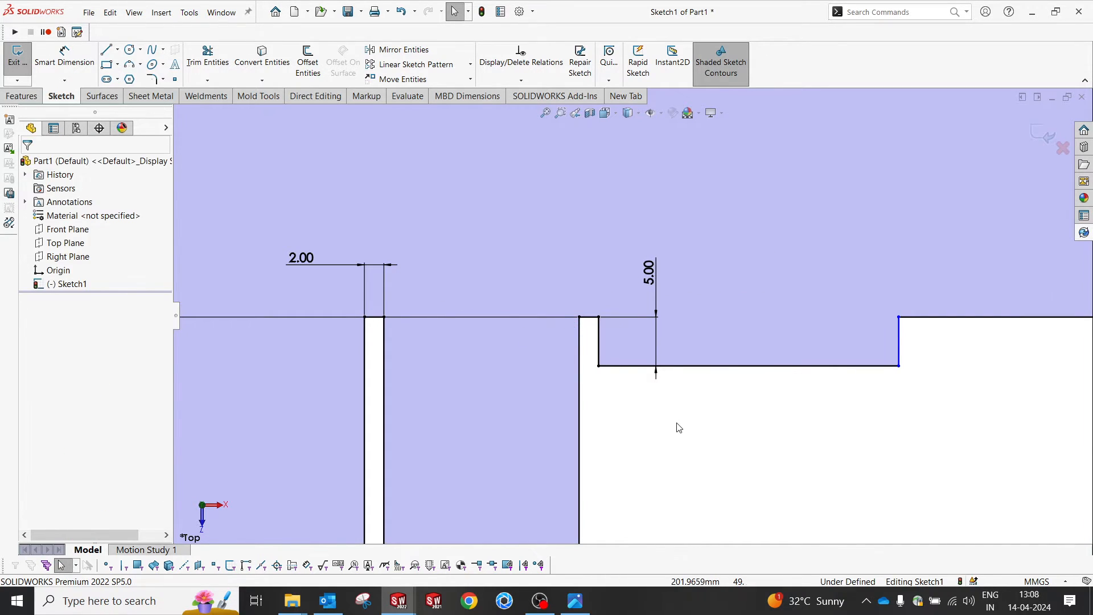
Step: Draw a horizontal centerline across the notch's open end and a vertical centerline about 29 mm long up from its midpoint
scroll(680, 398, up, 5)
scroll(683, 397, down, 3)
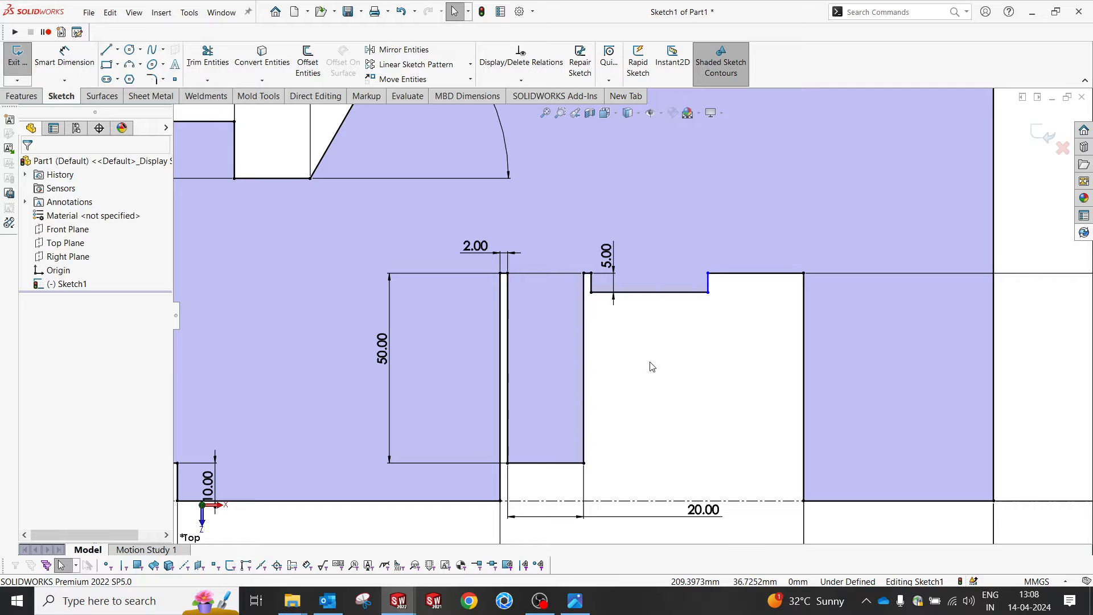
click(118, 49)
click(142, 75)
scroll(629, 319, up, 3)
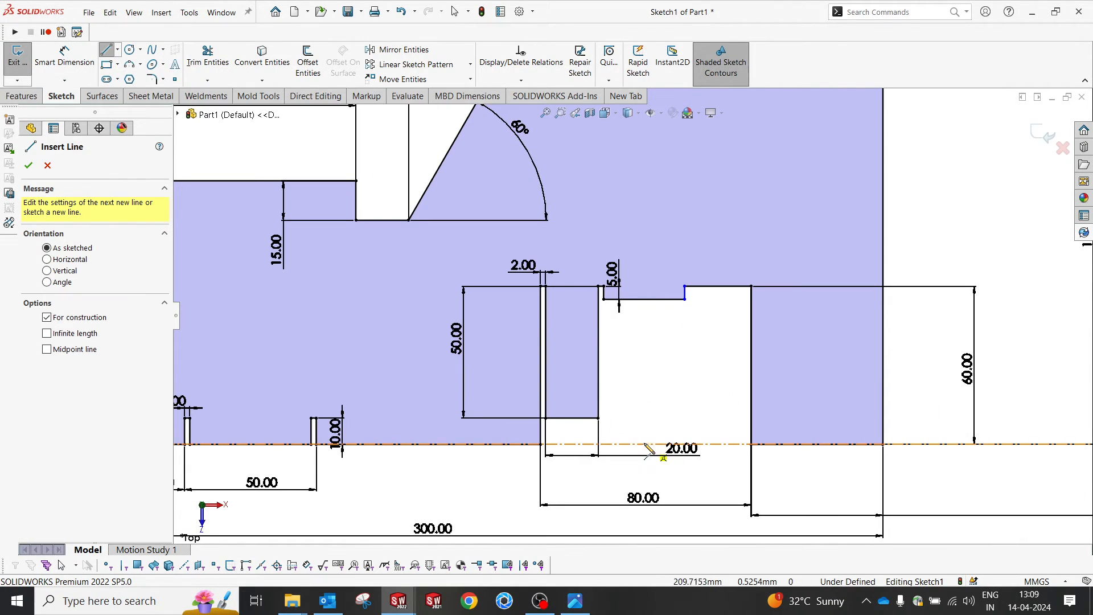
click(541, 444)
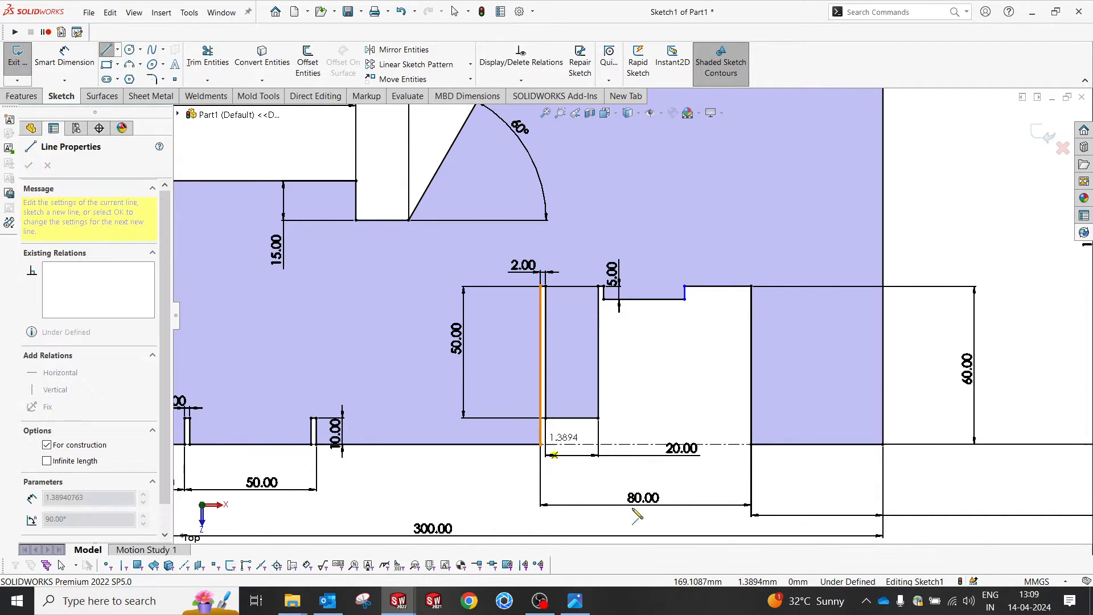
double_click(752, 445)
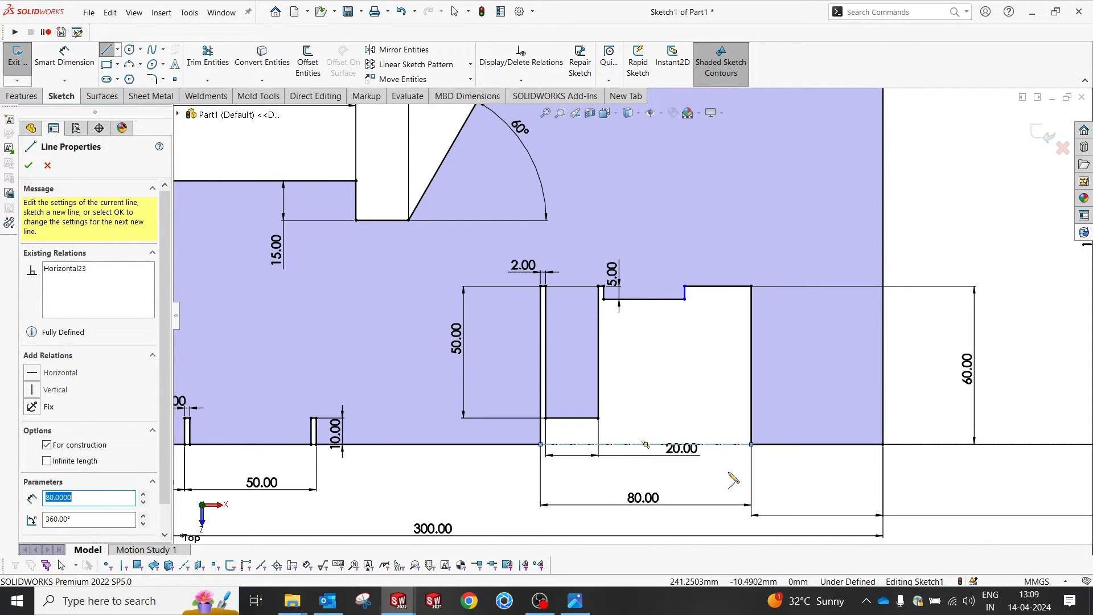
click(645, 444)
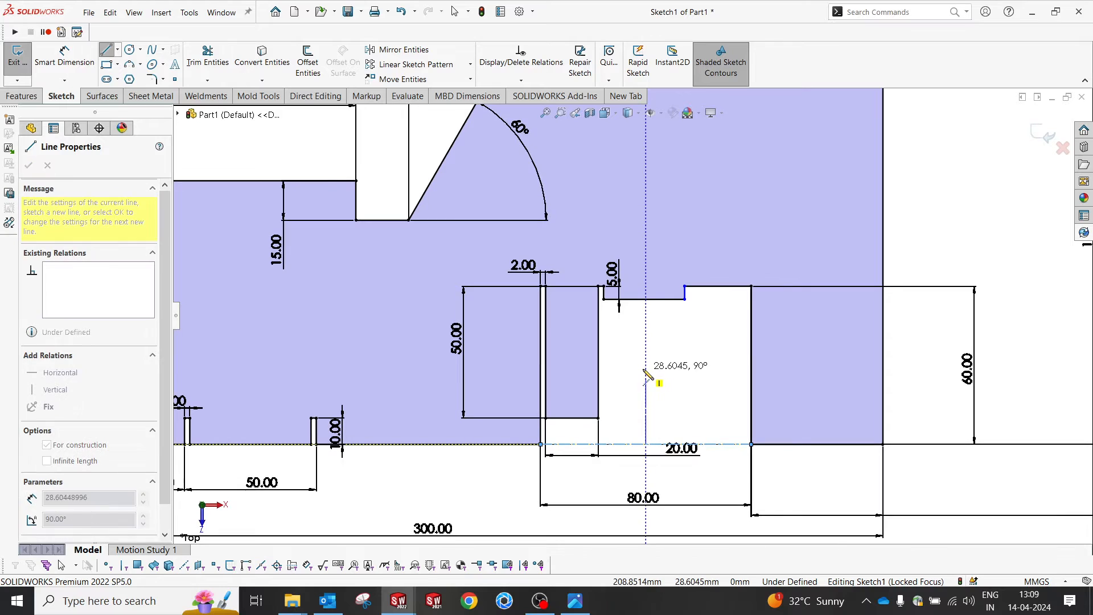
click(646, 369)
key(Escape)
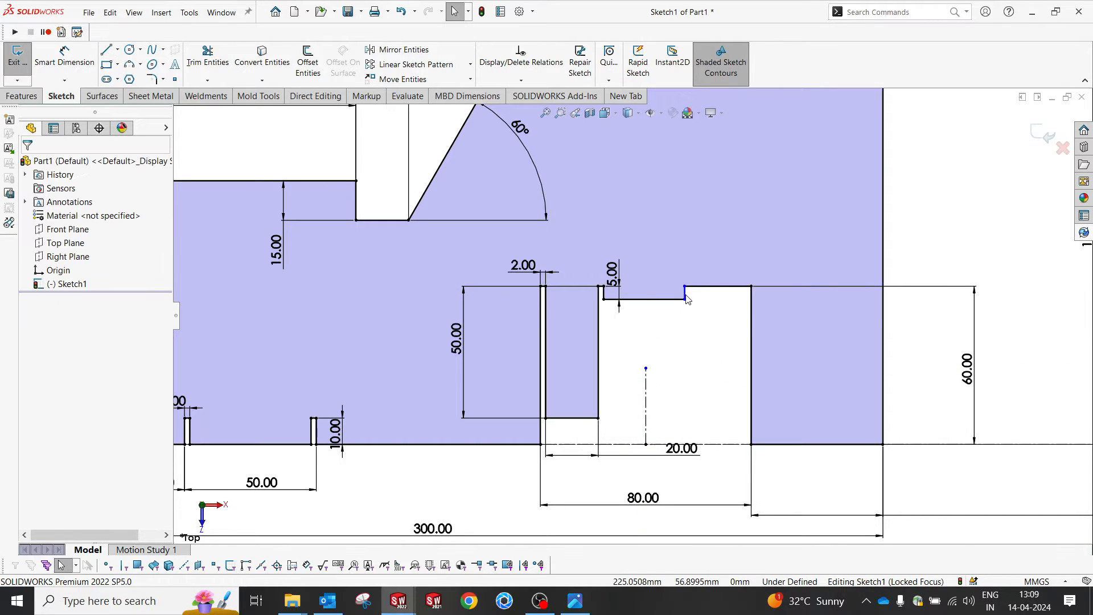
click(392, 51)
scroll(533, 276, down, 3)
mouse_move(532, 276)
mouse_down()
mouse_move(652, 427)
mouse_move(653, 455)
mouse_up()
key(Escape)
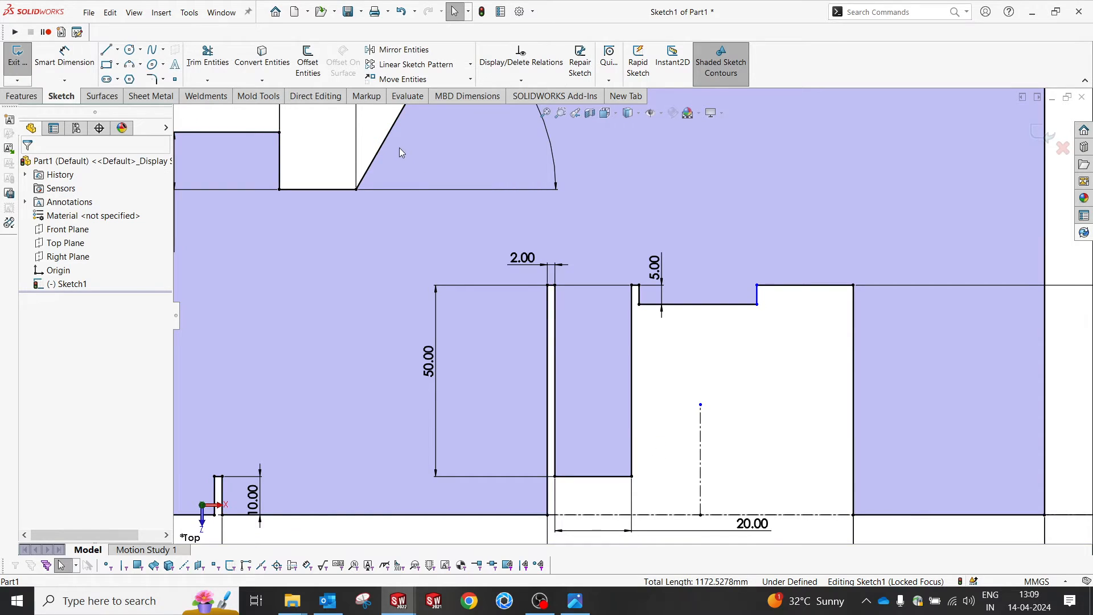
Step: Mirror the three lines of the 20 mm wide tab about the vertical centerline, keeping the original
click(407, 79)
click(398, 50)
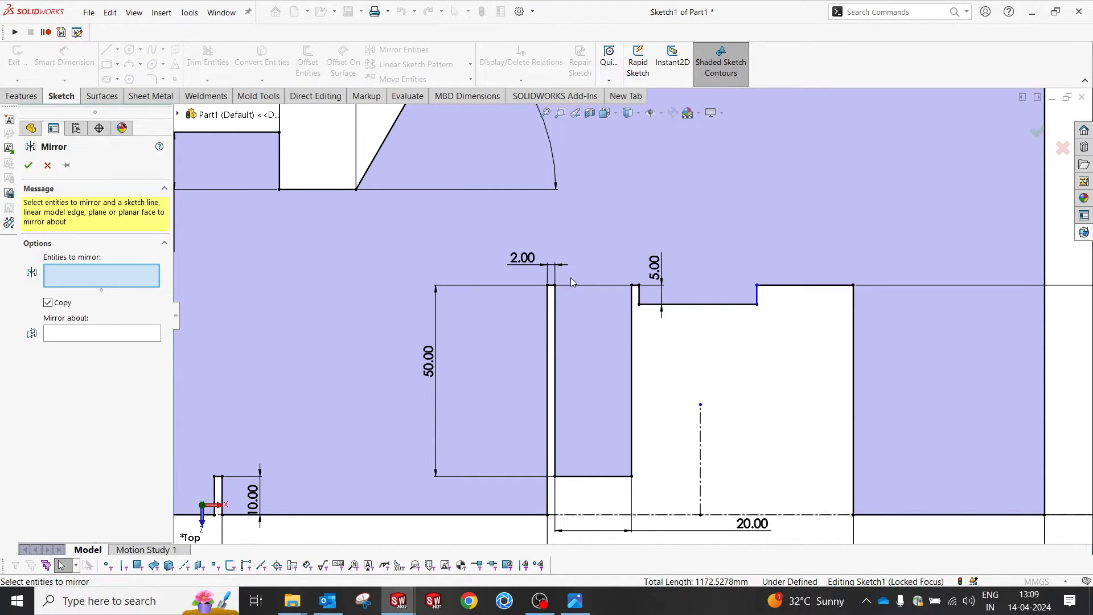
click(555, 325)
click(574, 477)
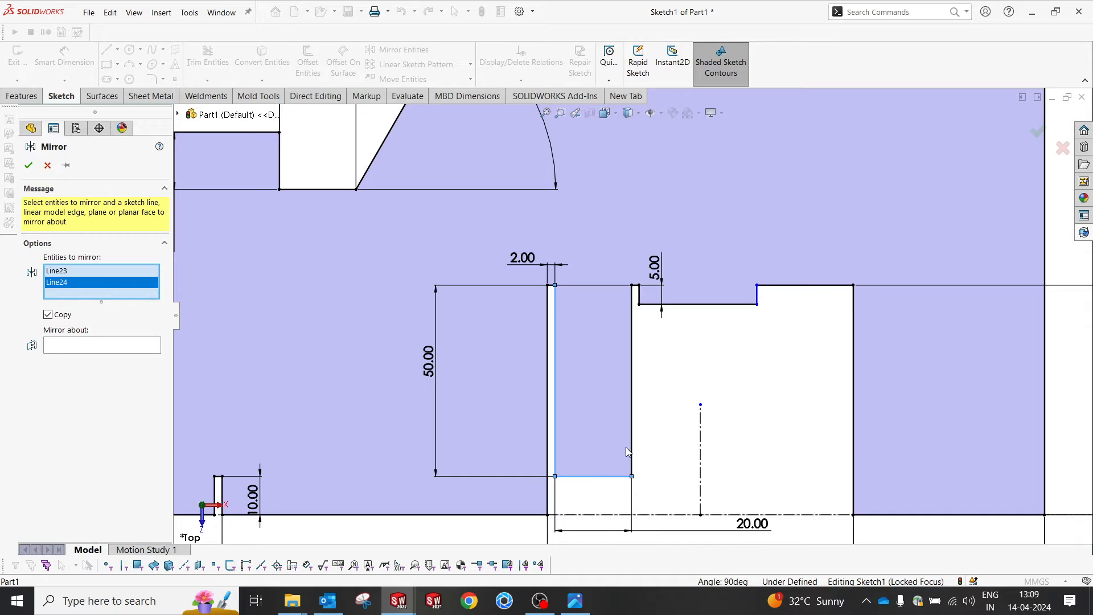
click(630, 444)
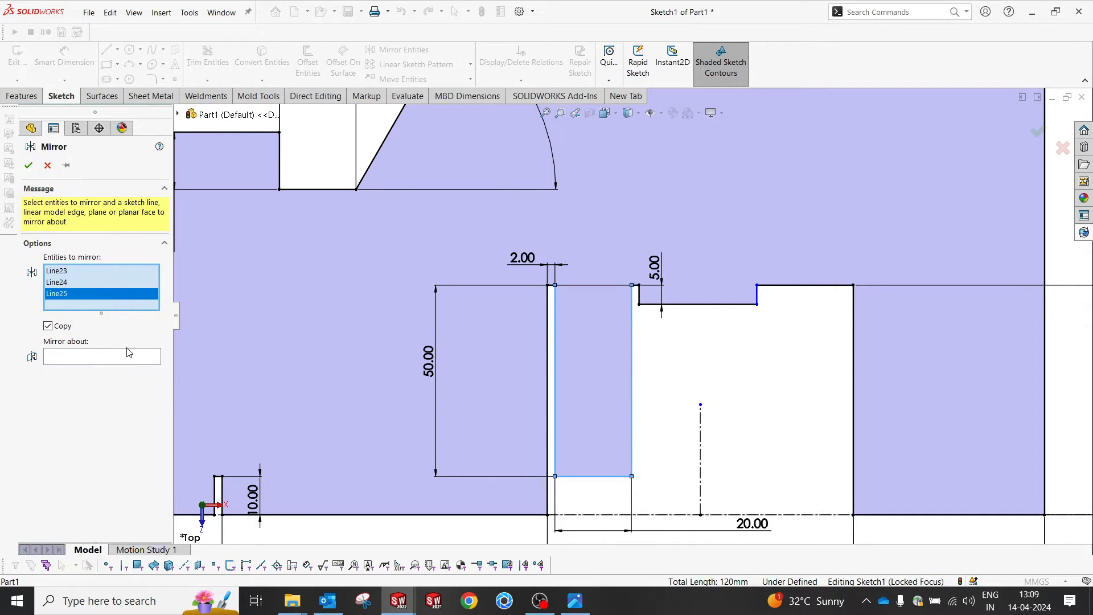
click(127, 357)
click(701, 438)
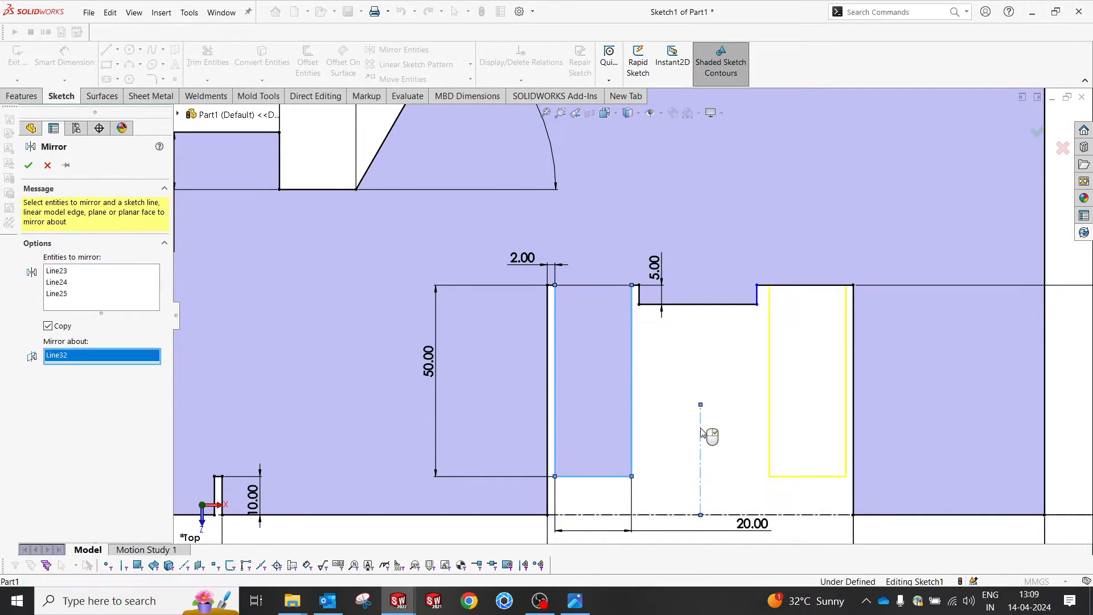
click(31, 165)
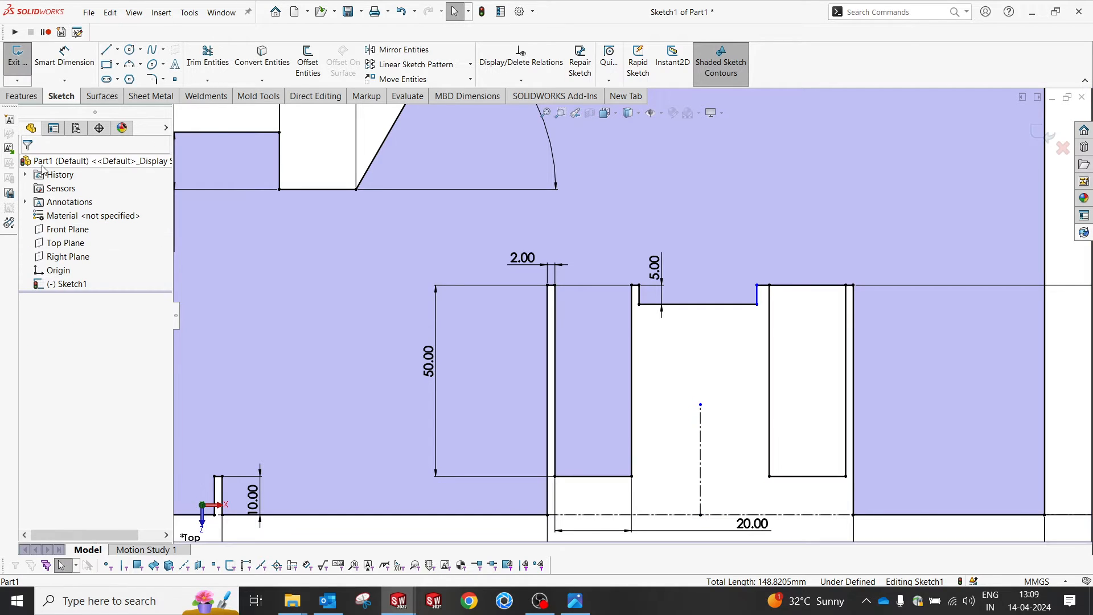
Step: Trim the notch's upper edge across the opening of the mirrored tab
click(218, 56)
drag(825, 272, 822, 310)
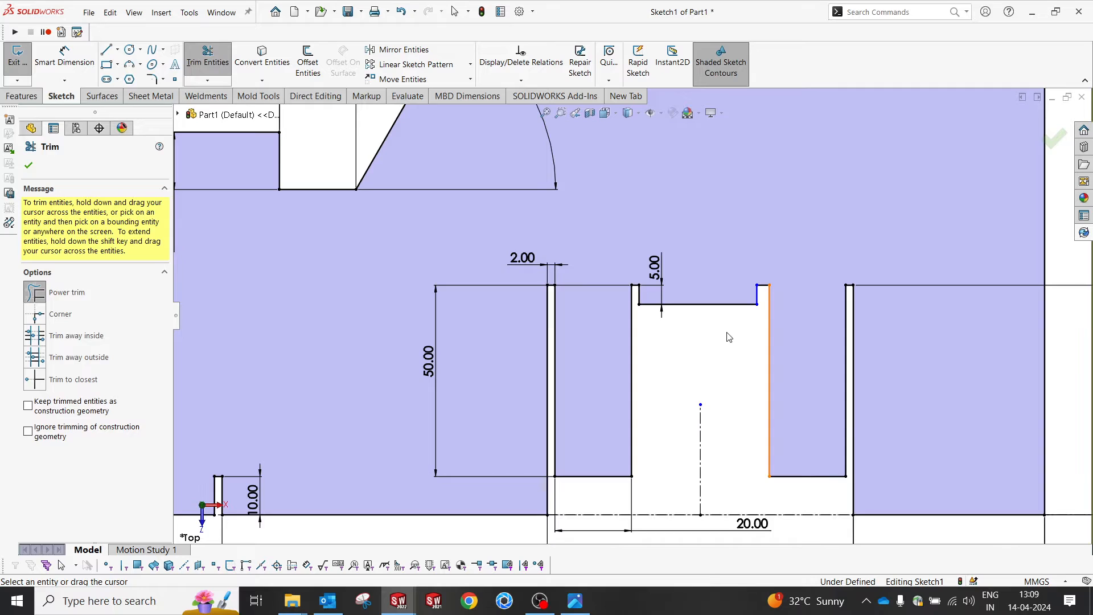
key(Escape)
Step: Add an equal relation between the short upper edges of the gaps at either side of the notch's central opening
scroll(761, 290, down, 3)
click(753, 284)
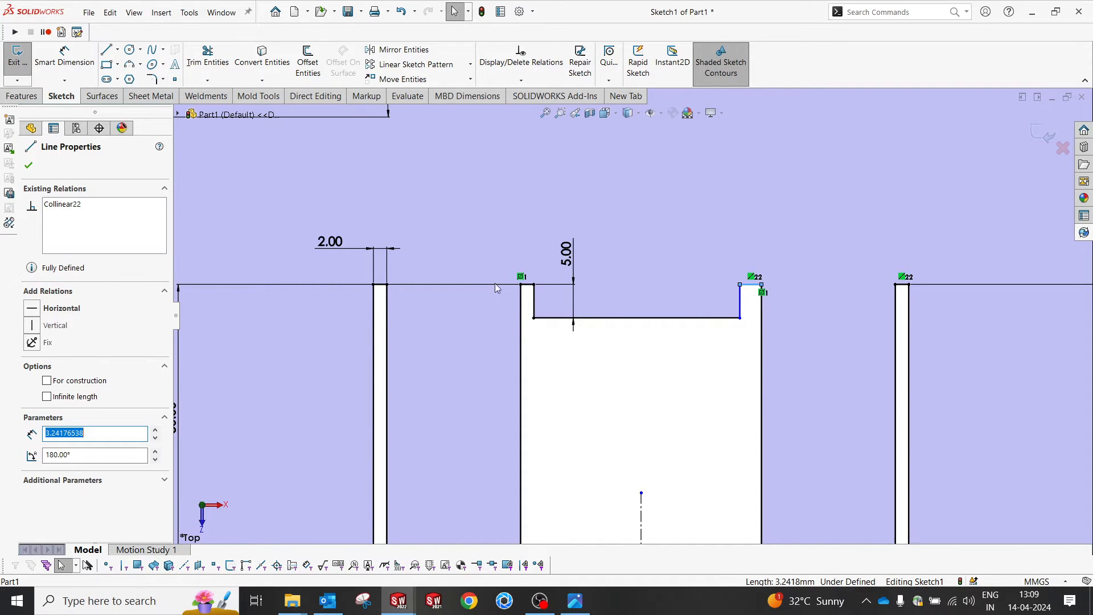
ctrl+click(528, 287)
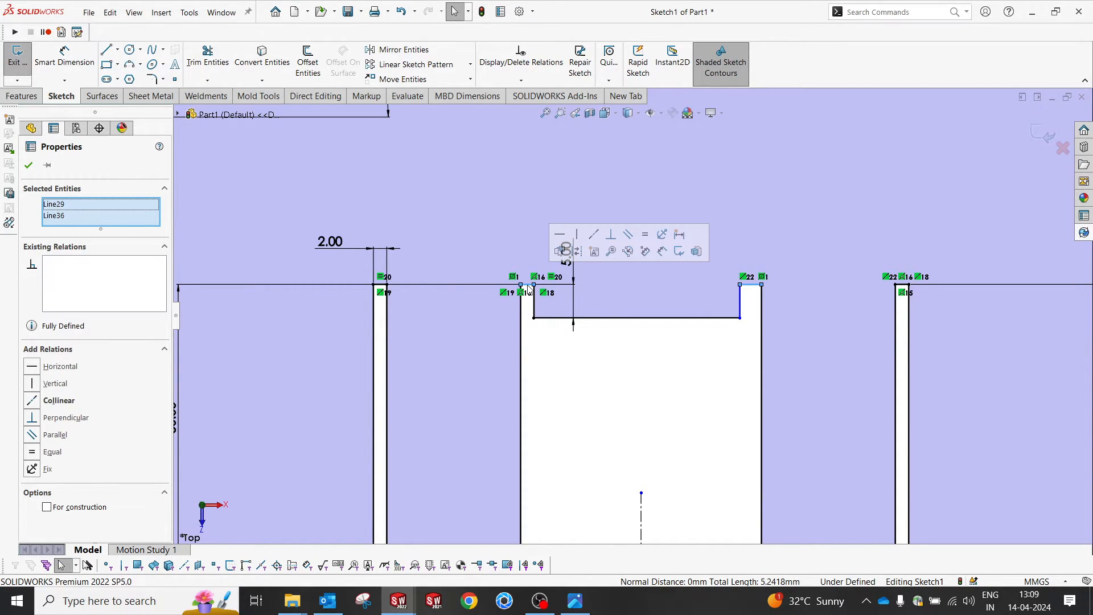
click(645, 234)
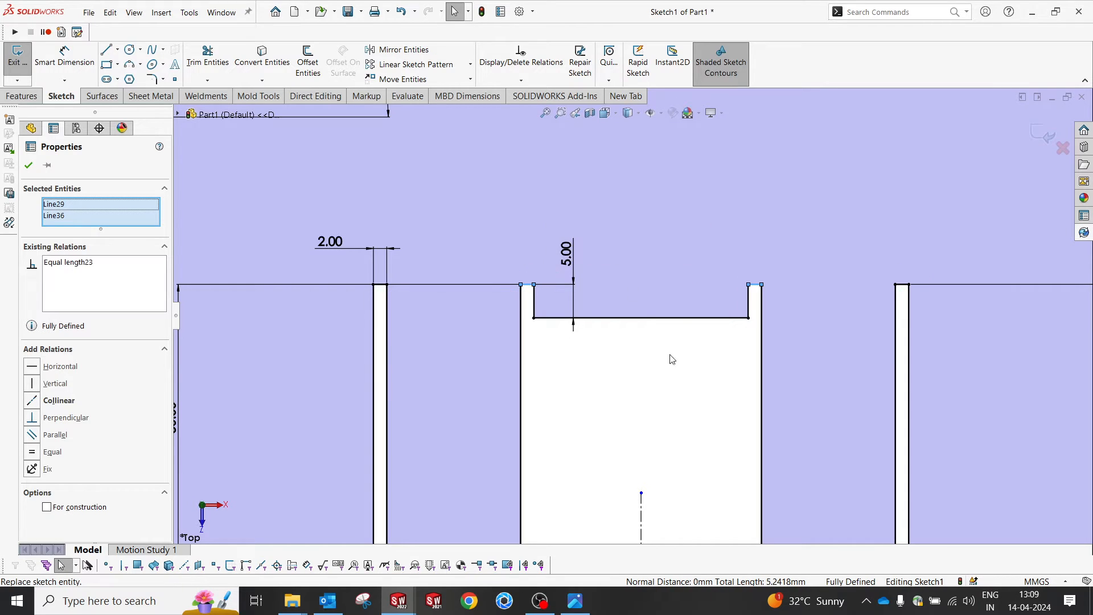
click(689, 394)
scroll(688, 394, up, 8)
scroll(683, 390, down, 7)
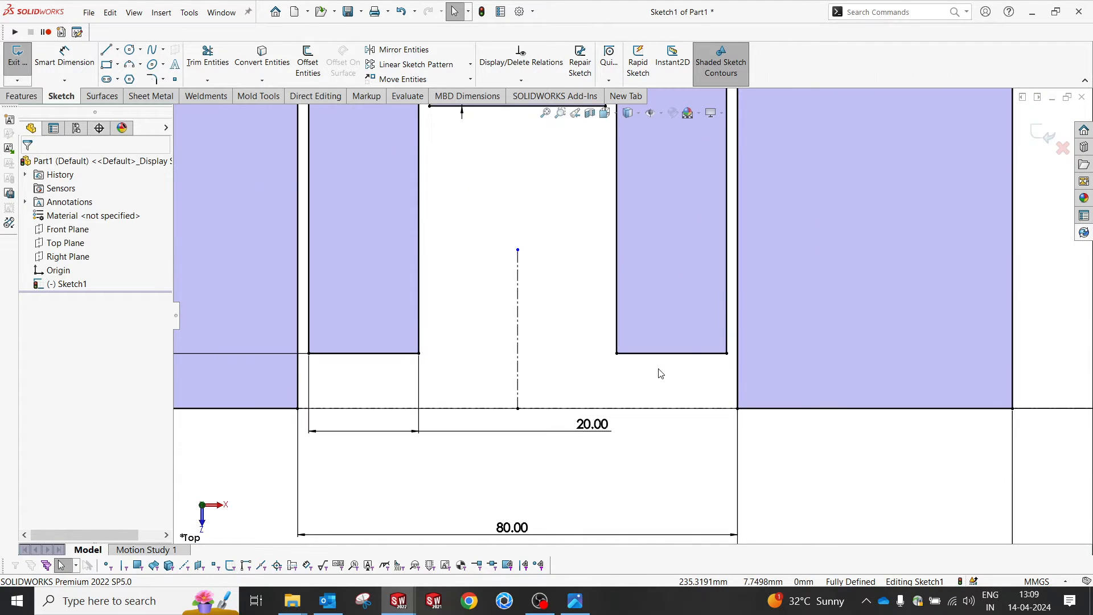
scroll(660, 374, up, 9)
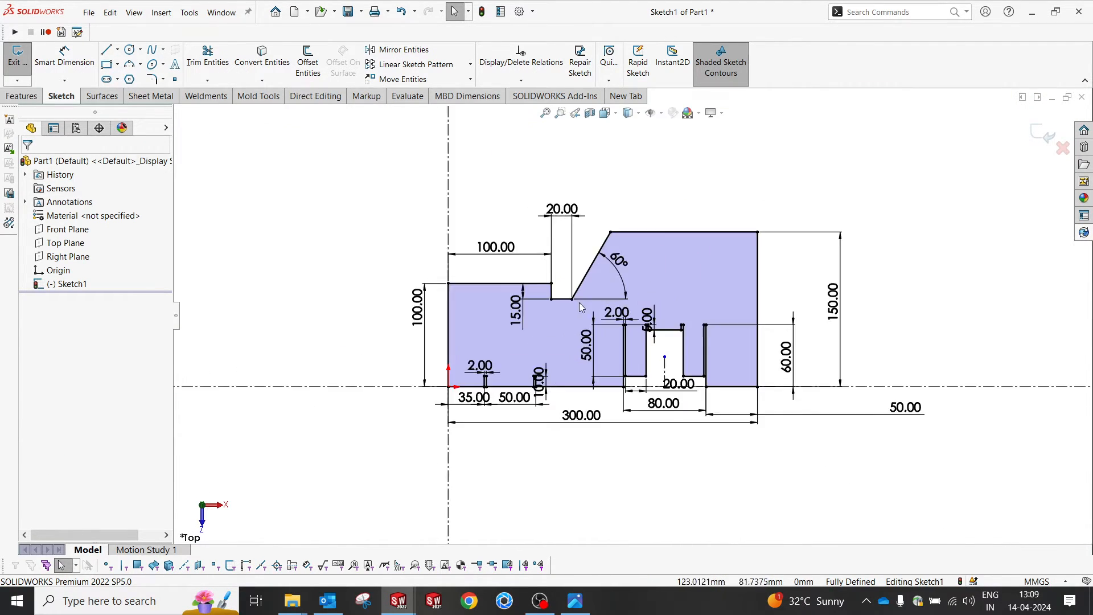
scroll(576, 303, down, 3)
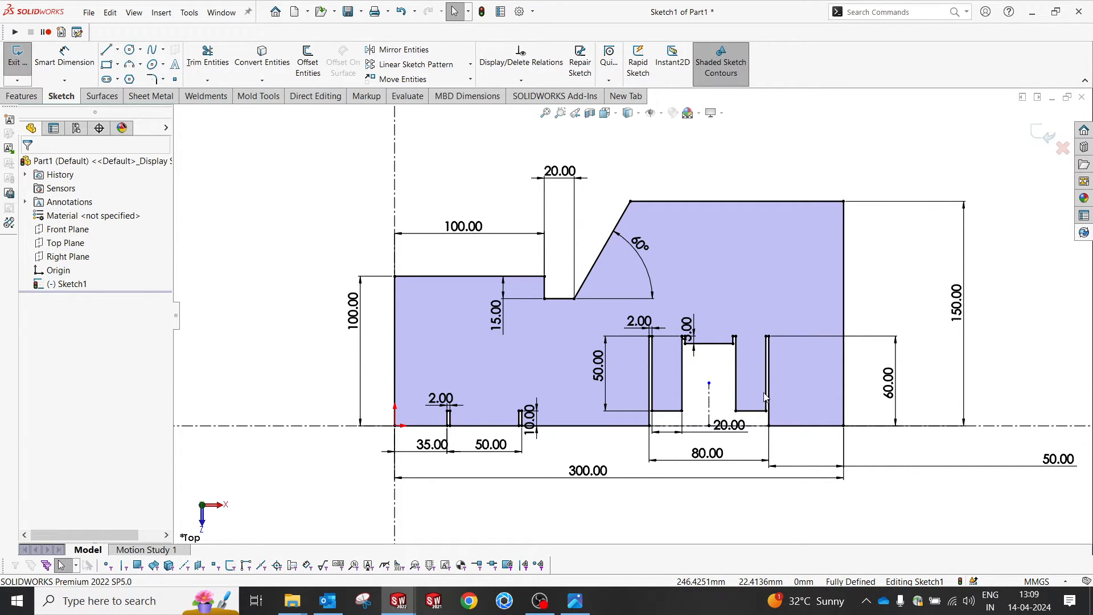
Step: Check the EP 1.JPG drawing and sketch a three-line rectangular notch about 6 mm wide below the profile's 150 mm high upper edge
click(575, 602)
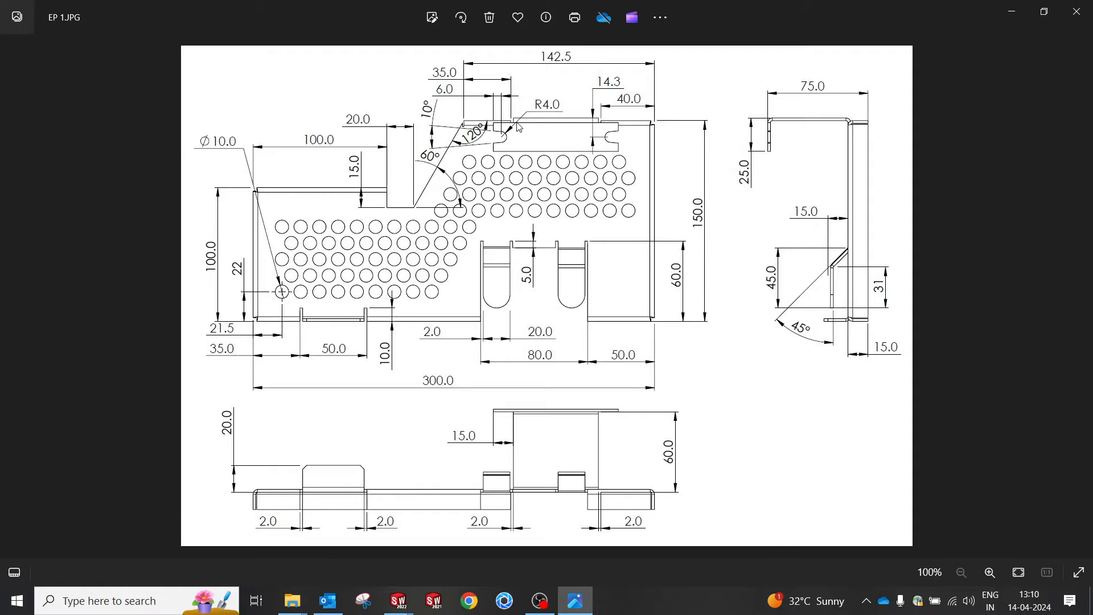
click(579, 613)
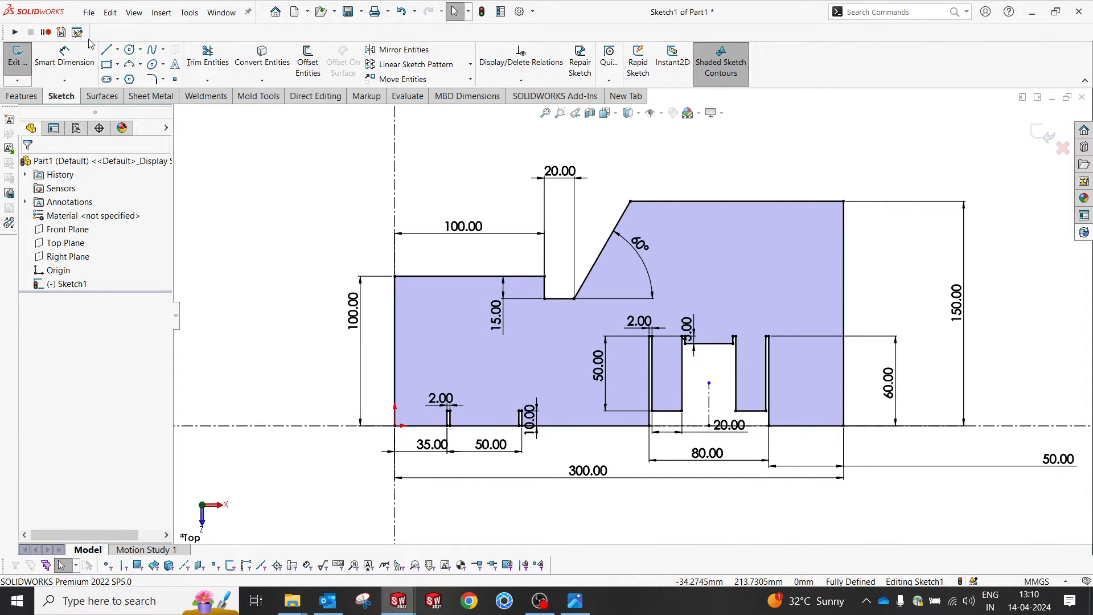
click(106, 49)
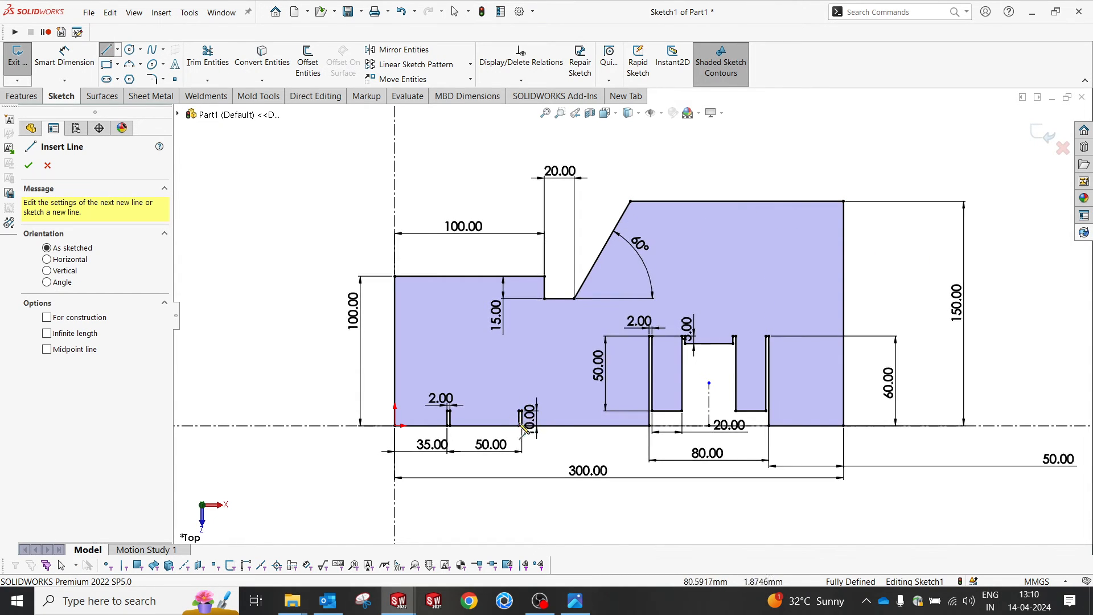
scroll(710, 209, down, 3)
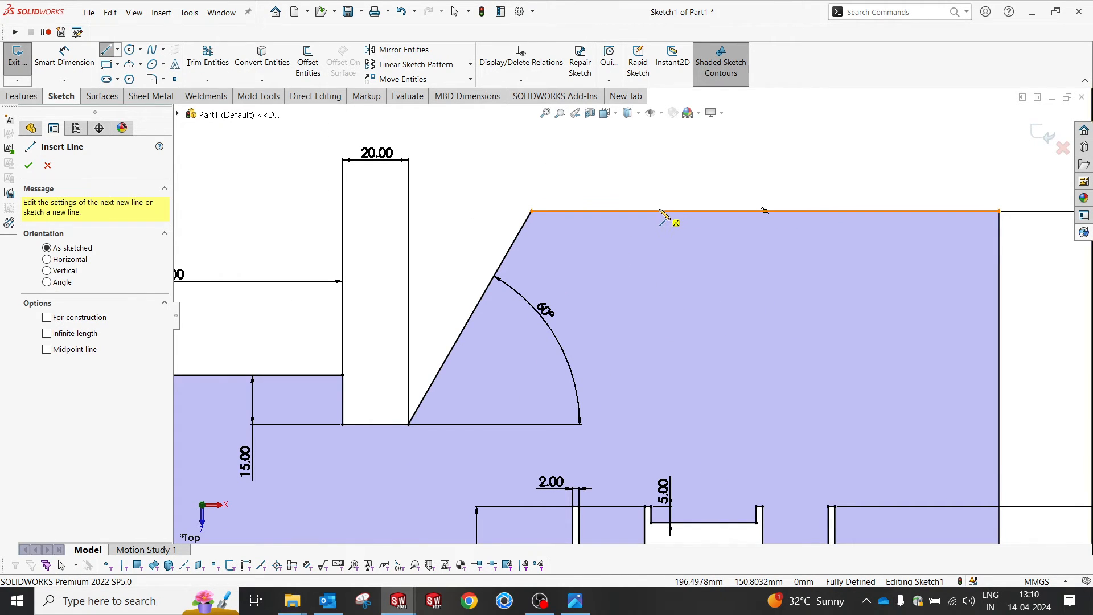
click(660, 211)
click(659, 232)
click(679, 232)
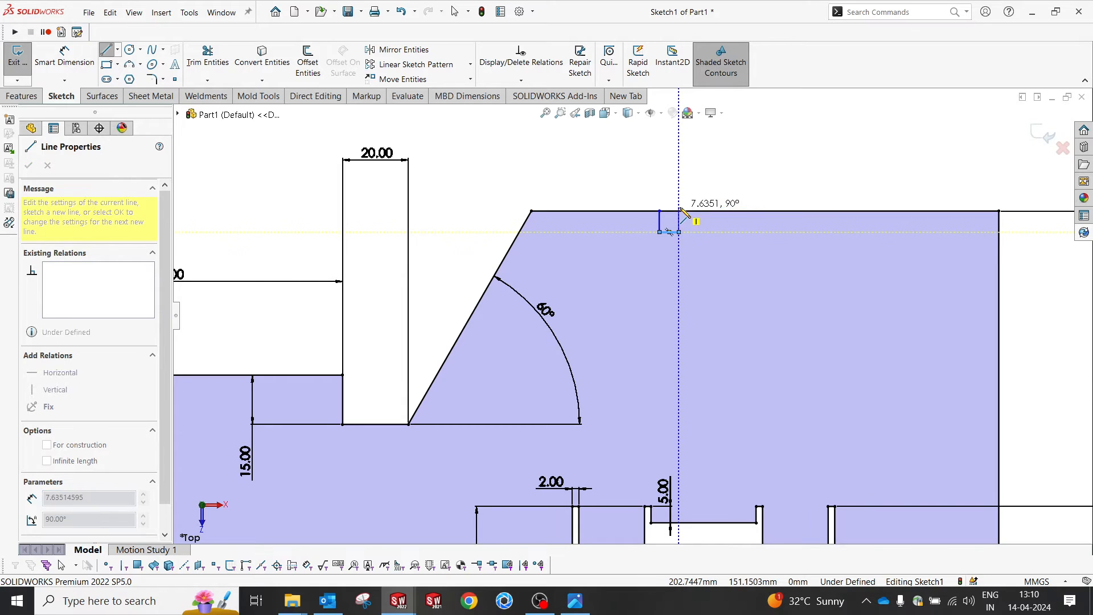
click(679, 211)
key(Escape)
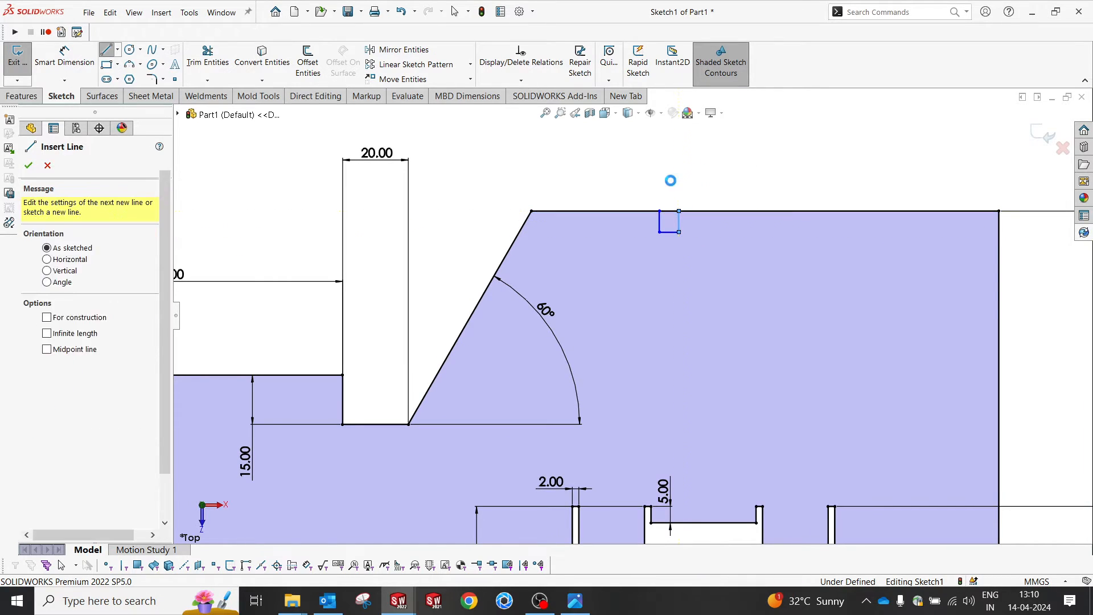
Step: Trim the profile's upper edge across the opening of the small notch
click(210, 54)
scroll(683, 228, down, 4)
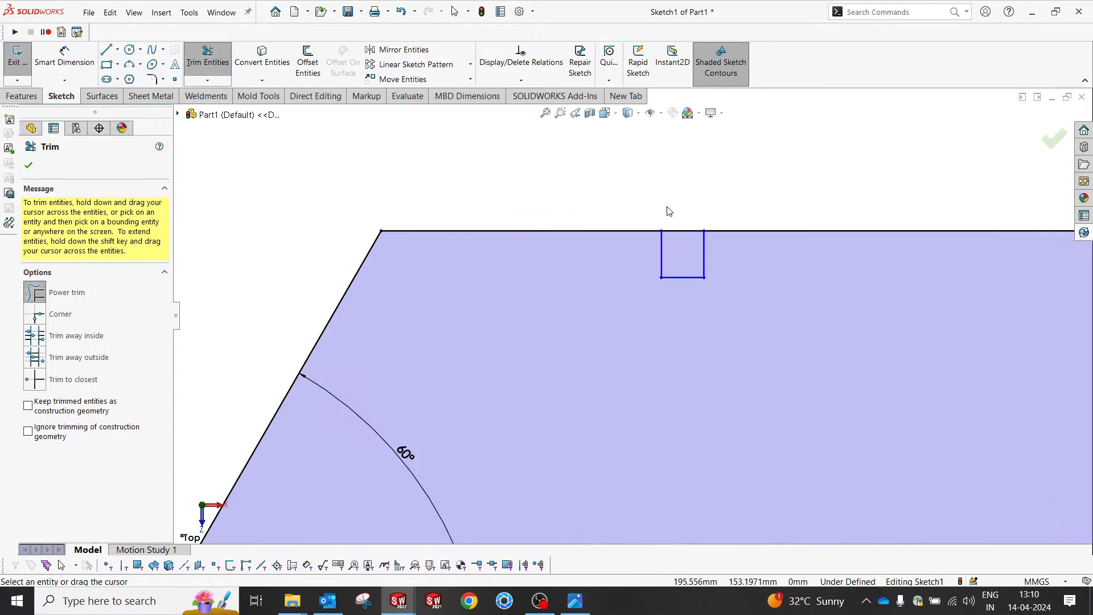
scroll(703, 232, up, 9)
scroll(754, 232, down, 2)
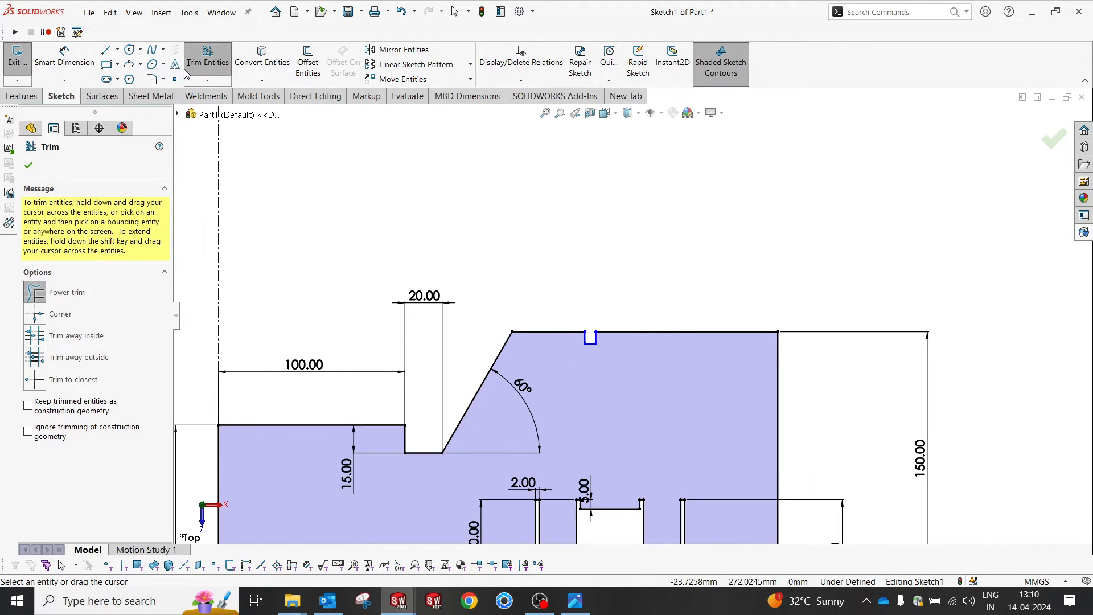
key(Escape)
click(107, 65)
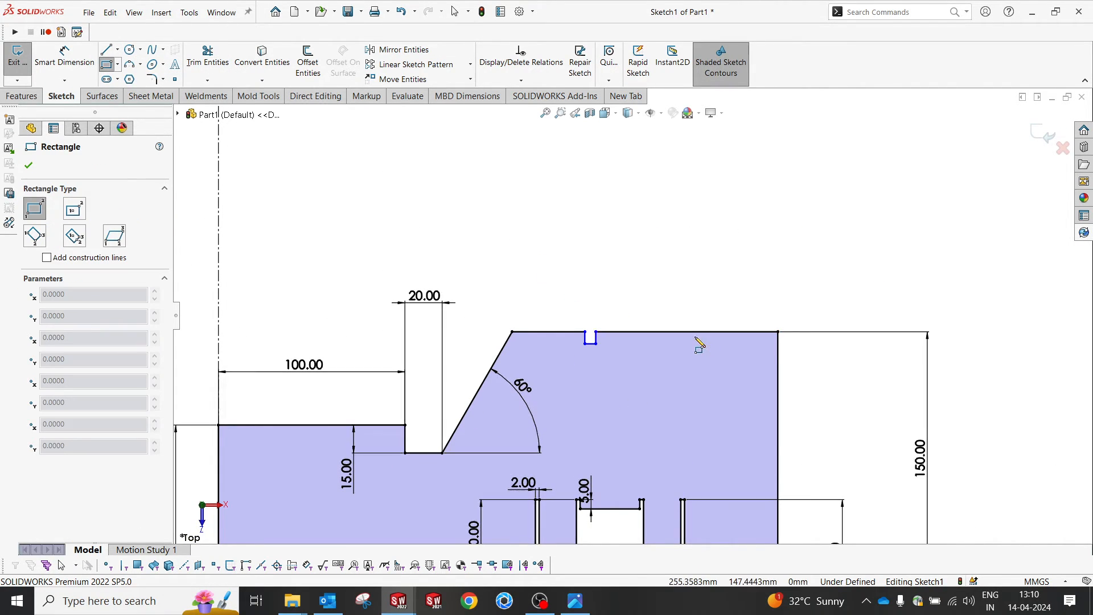
click(696, 328)
click(697, 331)
key(Escape)
drag(679, 304, 711, 339)
key(Delete)
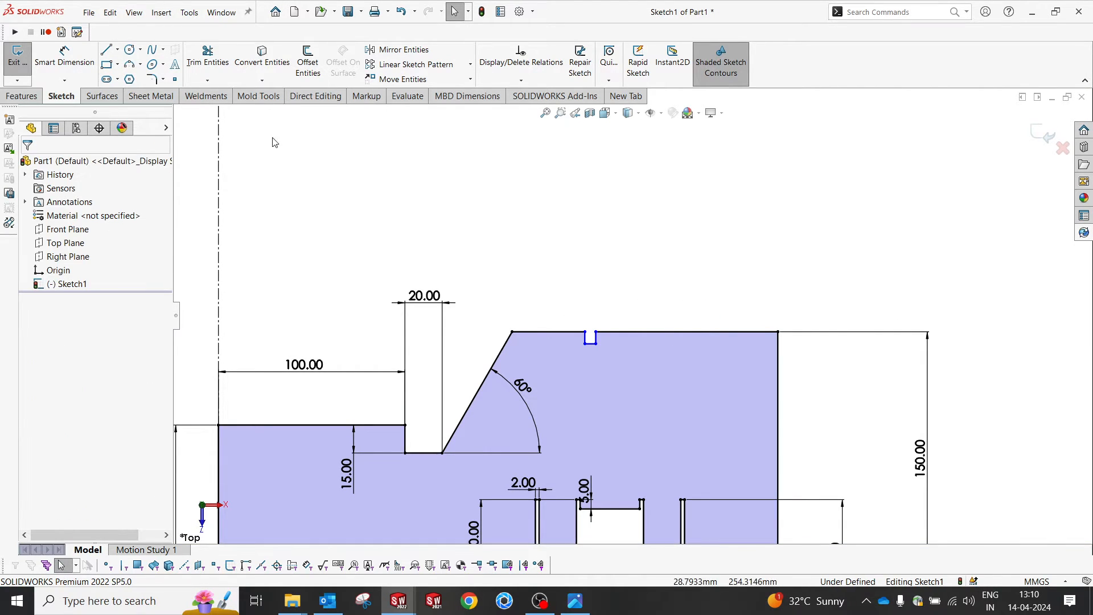
Step: Sketch a second three-line rectangular notch on the same upper edge, nearer the profile's right vertical edge
click(108, 52)
scroll(712, 339, down, 2)
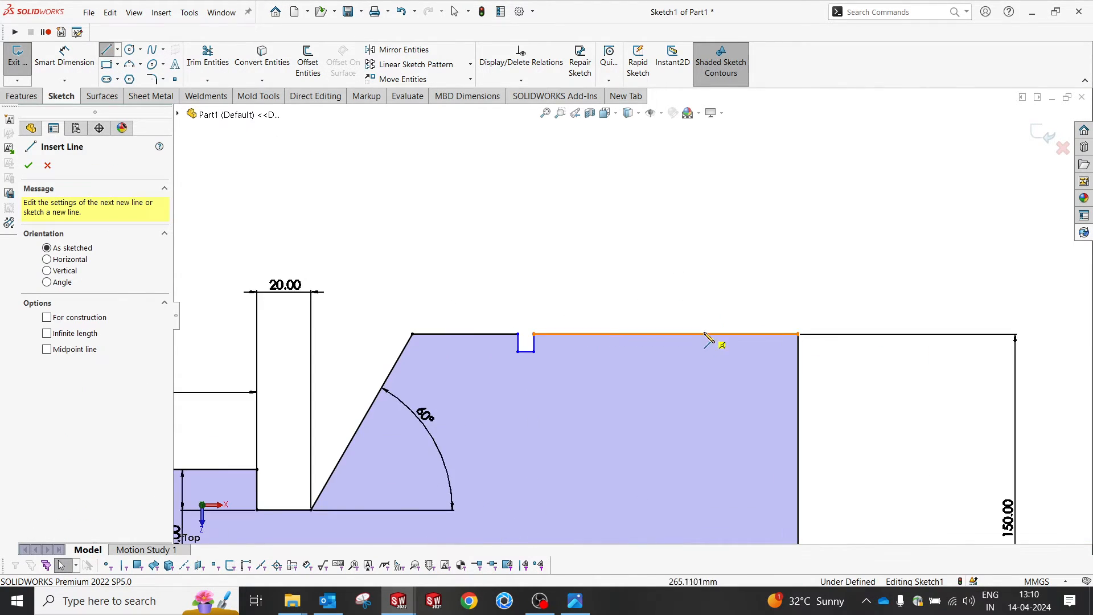
click(692, 334)
click(692, 351)
click(725, 351)
click(724, 334)
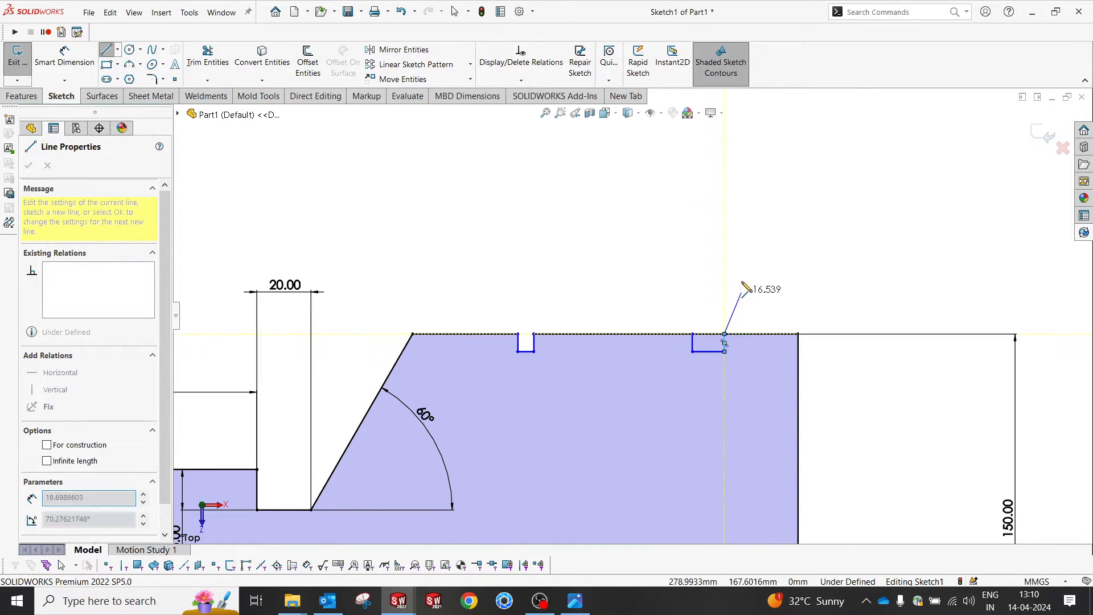
key(Escape)
click(206, 63)
drag(710, 339, 710, 326)
key(Escape)
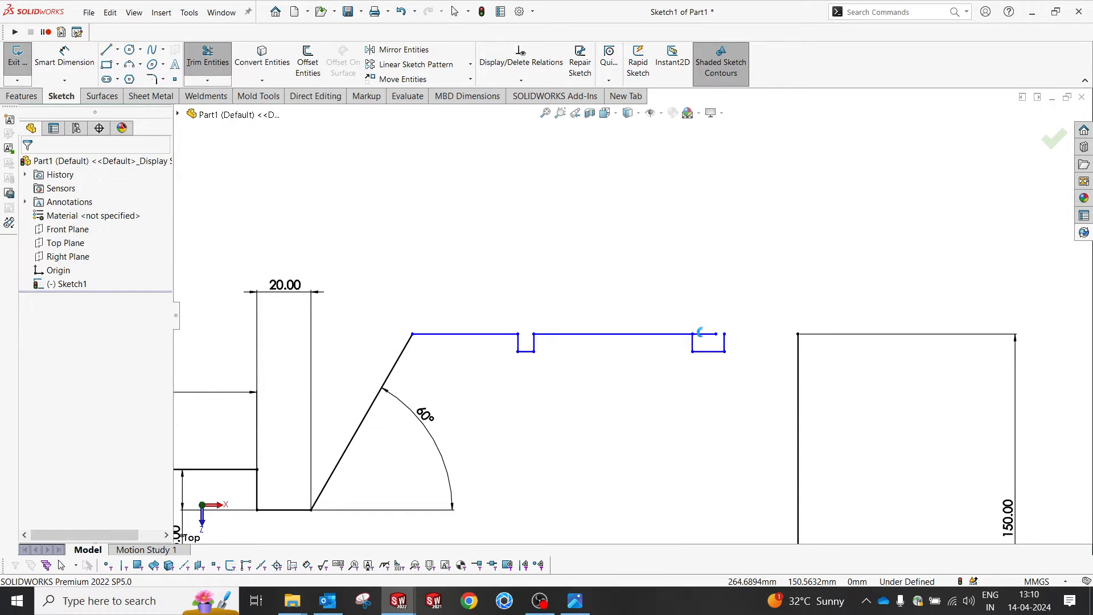
key(ctrl+z)
Step: Trim the upper edge across the opening of the second notch, keeping the segments on both sides
scroll(718, 334, down, 5)
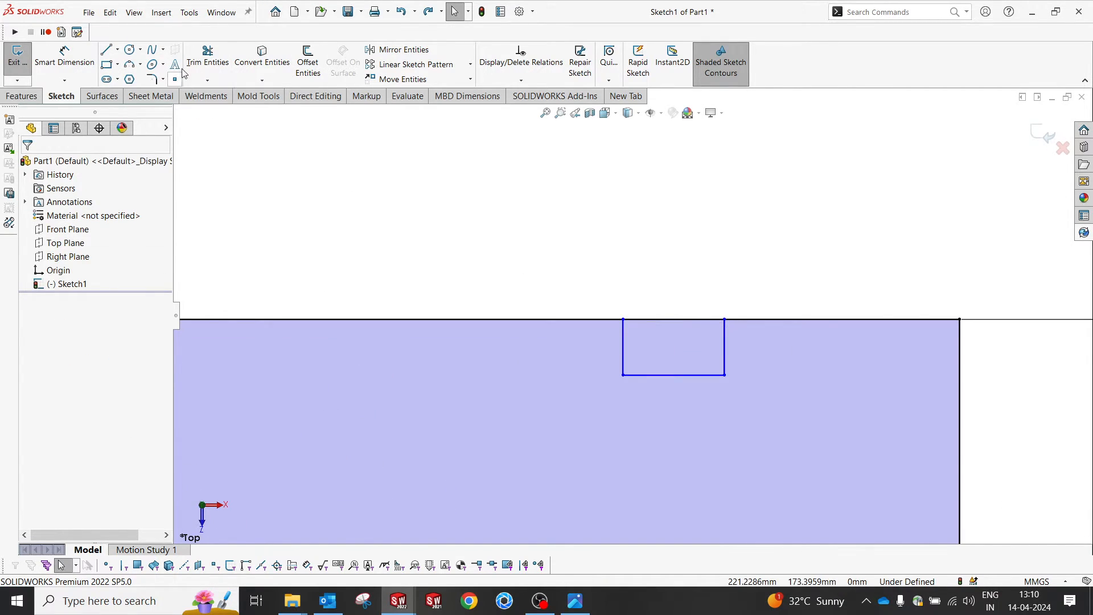
click(207, 57)
mouse_move(683, 293)
mouse_down()
mouse_move(688, 319)
mouse_move(678, 298)
mouse_up()
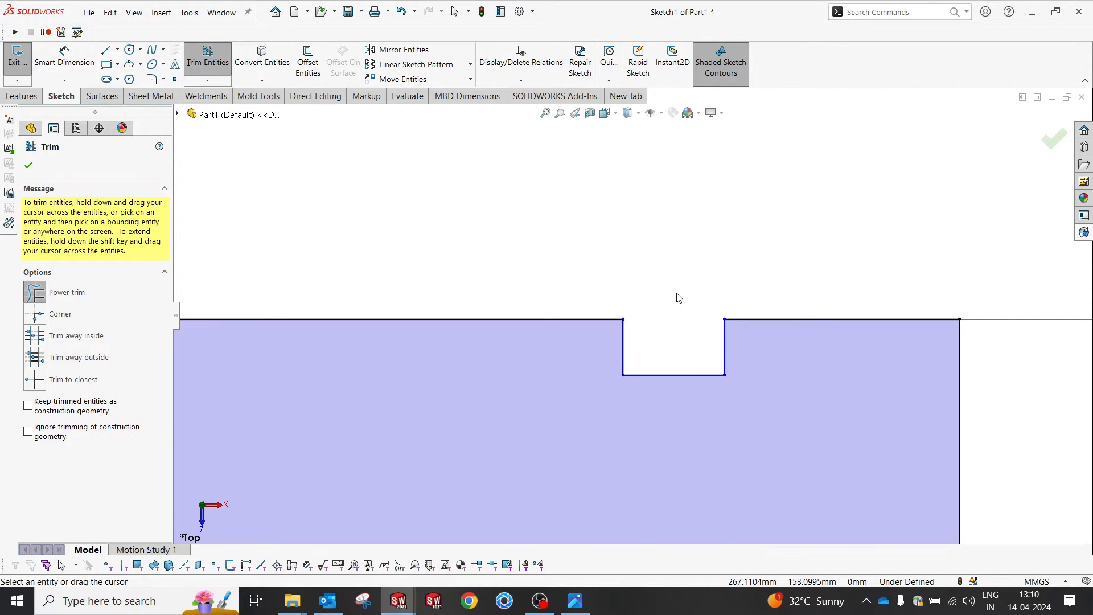
scroll(677, 293, up, 5)
Step: Dimension the upper edge segment between the second notch and the right vertical edge at 45 mm
right_drag(677, 293, 682, 268)
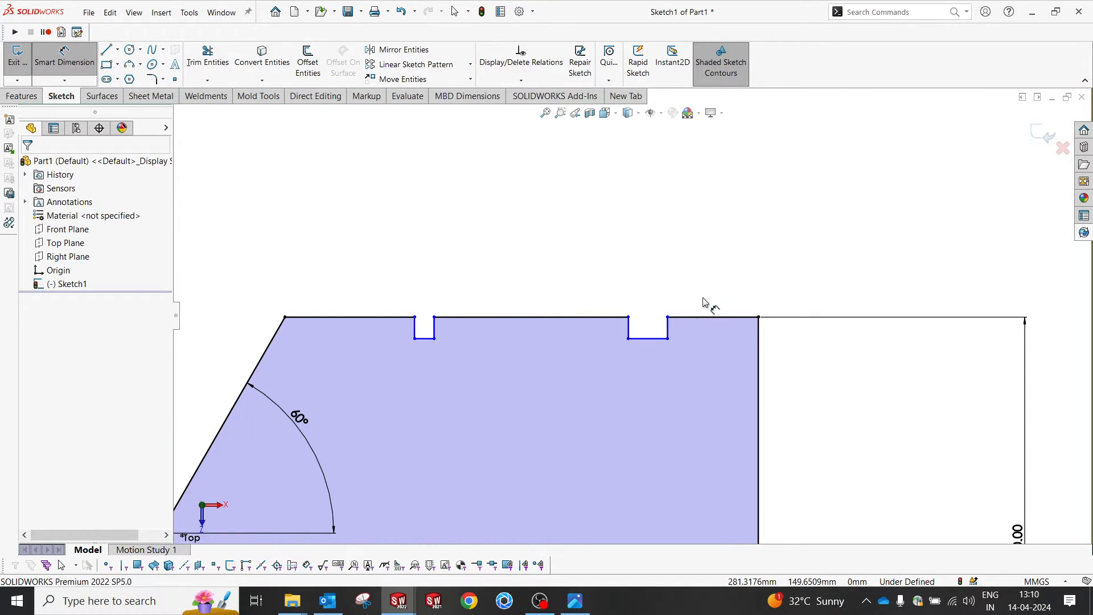
click(701, 315)
click(711, 253)
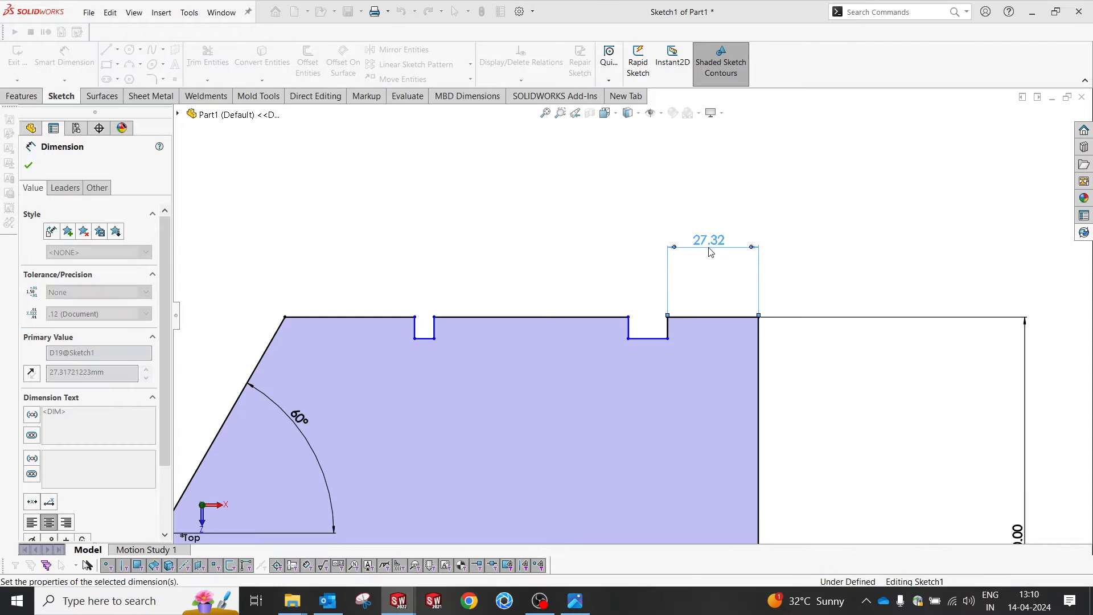
text(45)
key(Return)
key(Escape)
Step: Narrow the second notch by moving its left side, and make the bottom edges of both notches equal in length
drag(629, 329, 596, 331)
click(583, 294)
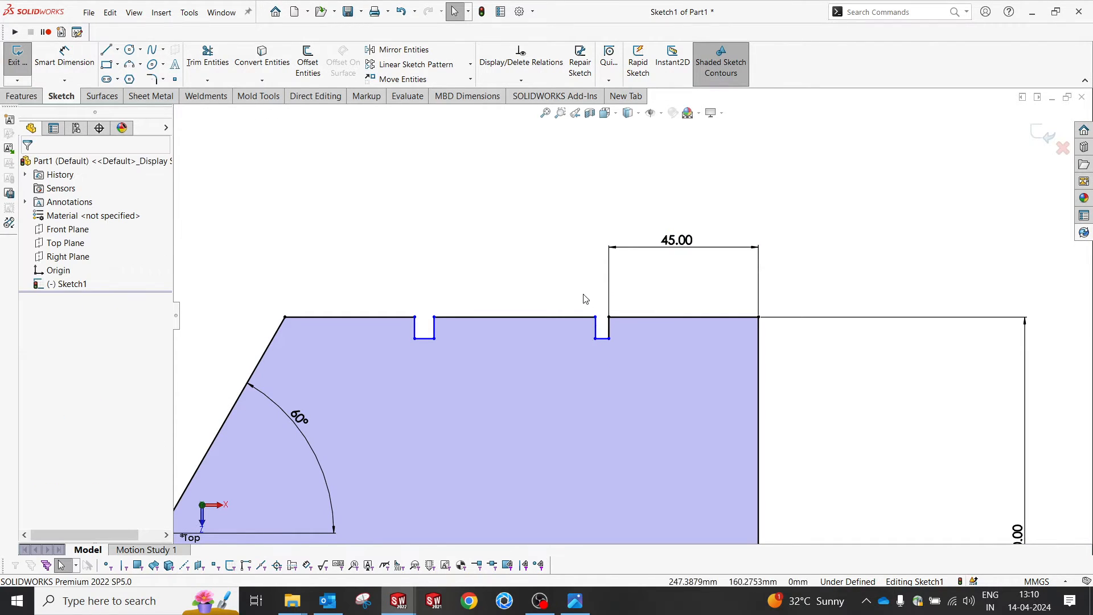
click(604, 340)
ctrl+click(424, 340)
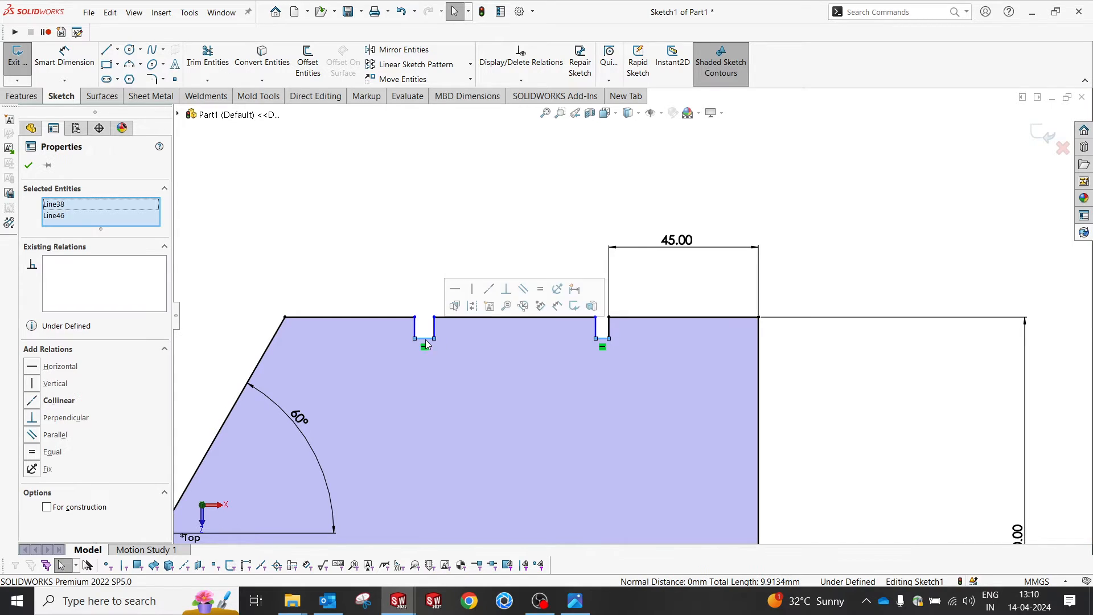
click(543, 298)
Step: Dimension the second notch with a depth of 10 mm and a width of 2 mm
right_drag(504, 270, 505, 236)
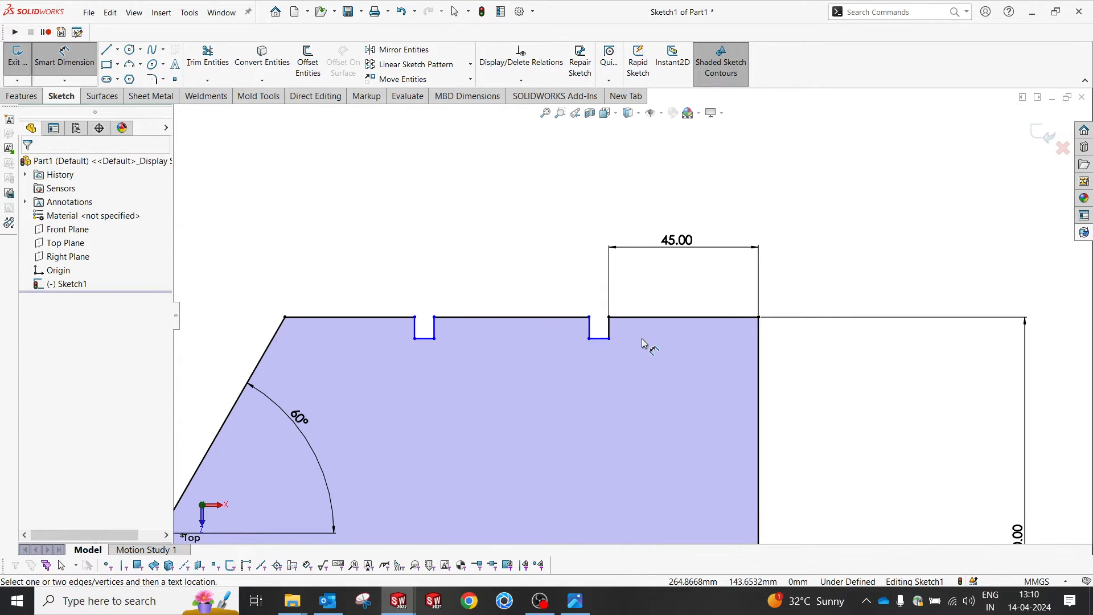
click(609, 330)
click(654, 381)
key(Return)
click(599, 350)
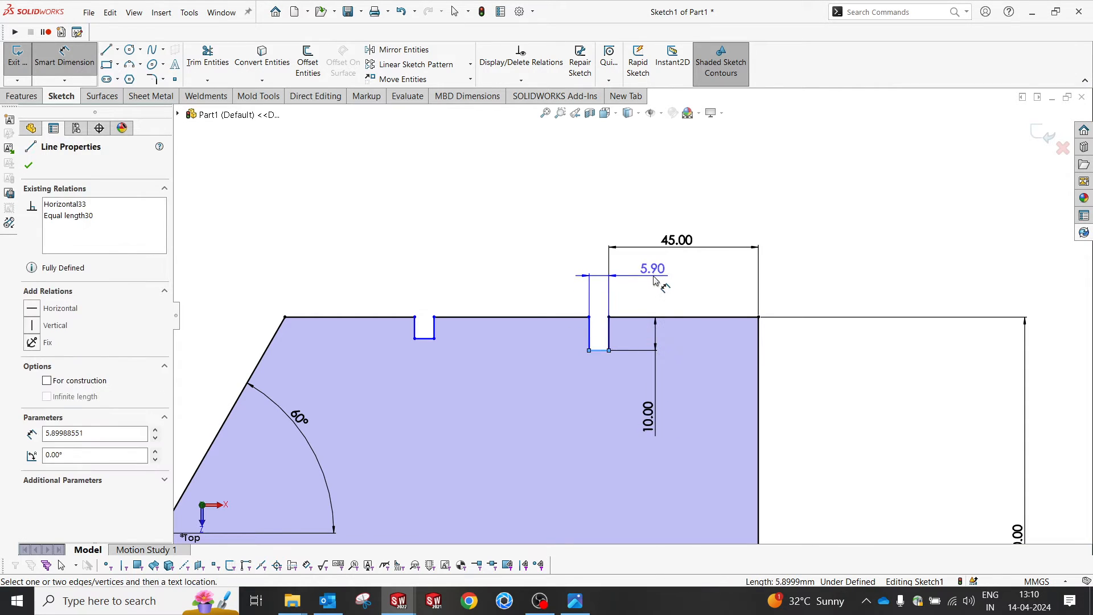
click(659, 278)
text(2)
key(Return)
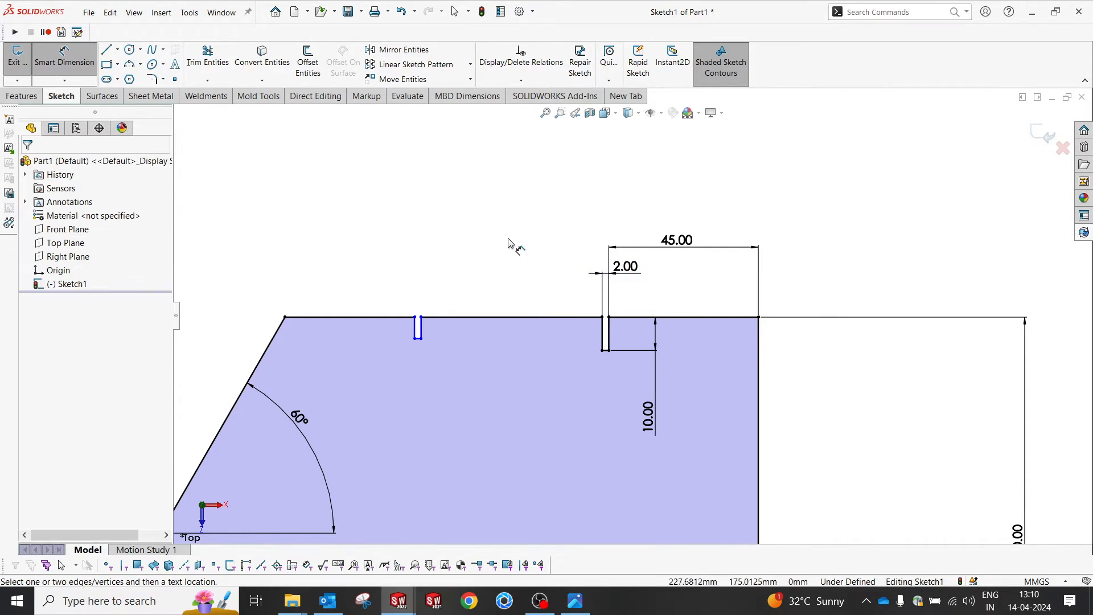
Step: Dimension the upper edge segment between the sloped line's top corner and the first notch at 35 mm
click(393, 317)
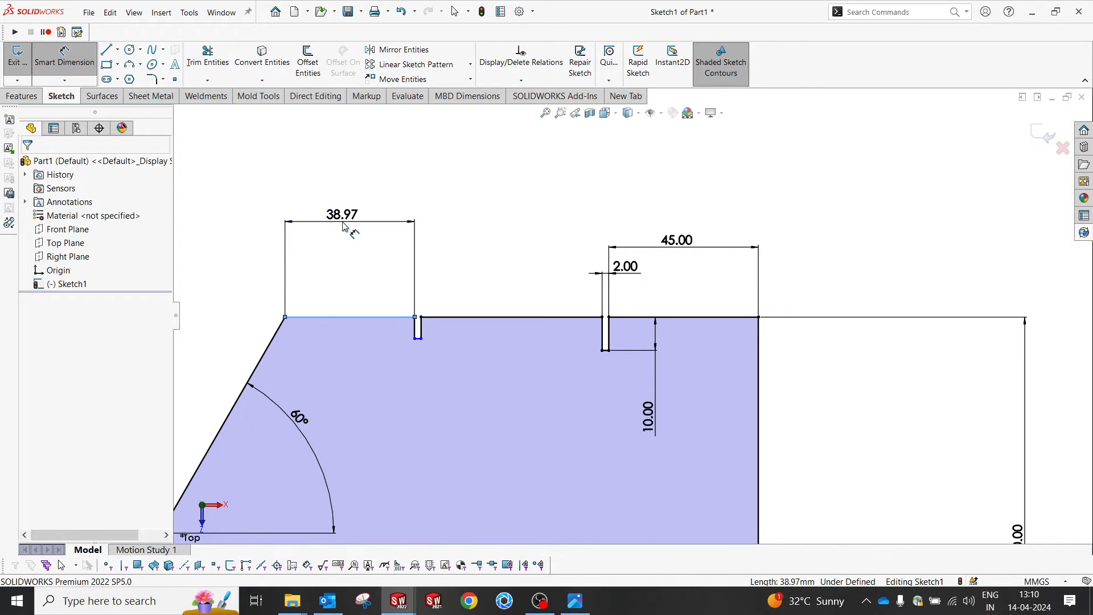
click(344, 226)
text(35)
key(Return)
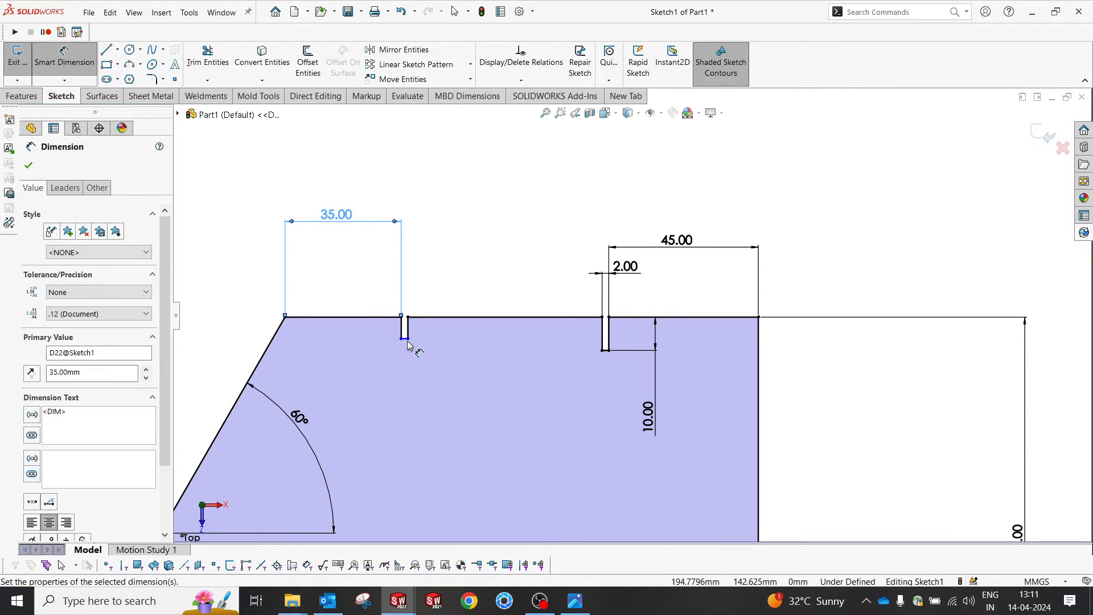
Step: Make the bottom edges of the two upper notches collinear
click(401, 338)
scroll(373, 337, down, 4)
key(Escape)
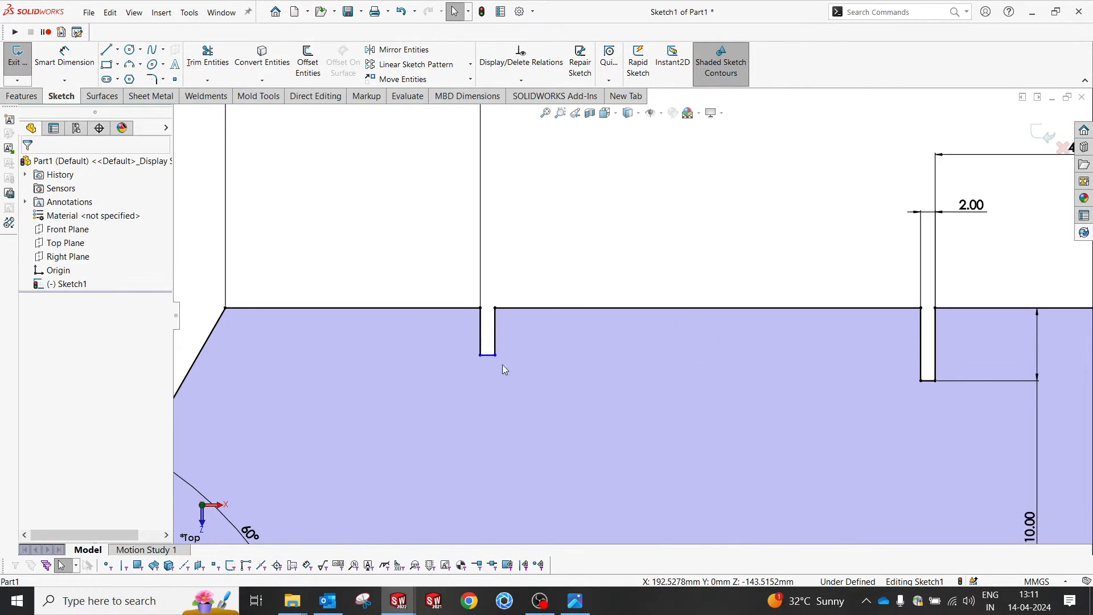
click(488, 354)
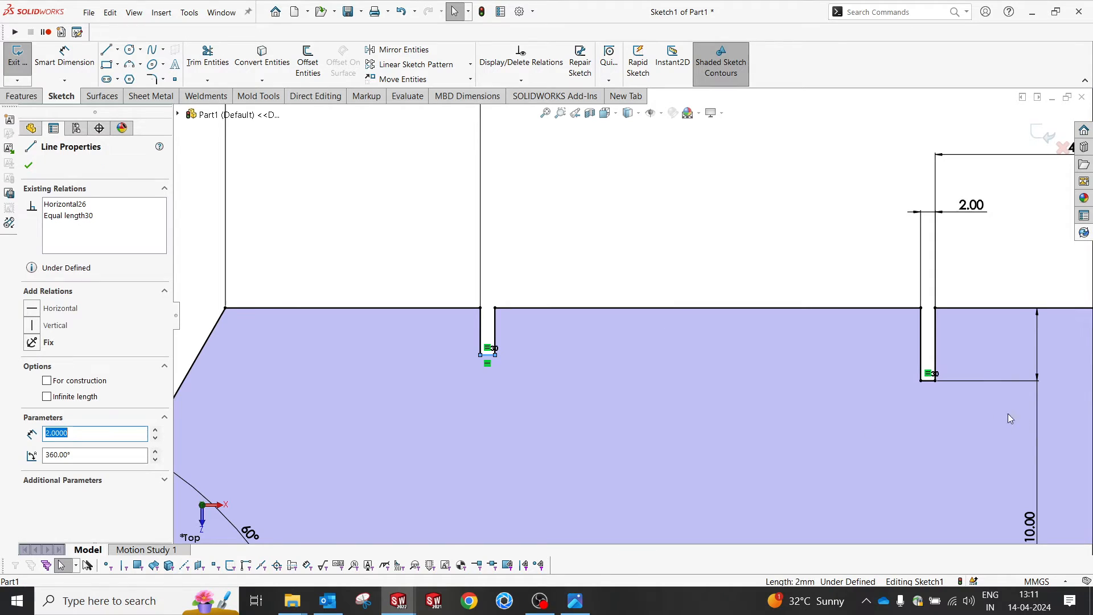
ctrl+click(928, 380)
click(979, 329)
key(Escape)
scroll(690, 237, up, 5)
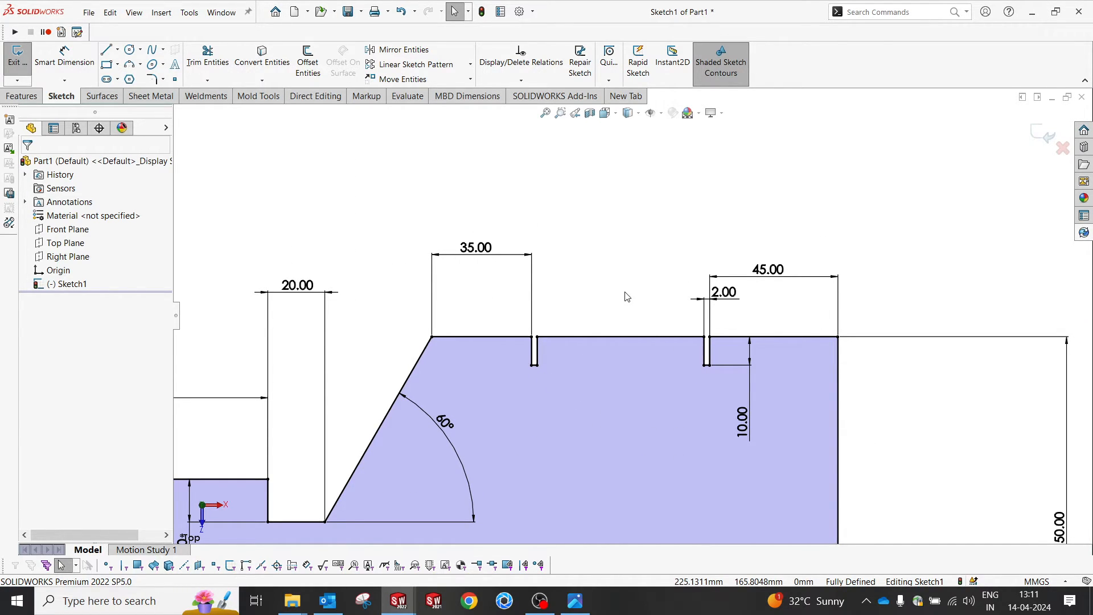
Step: Exit the base profile sketch
scroll(626, 297, up, 5)
scroll(592, 371, down, 3)
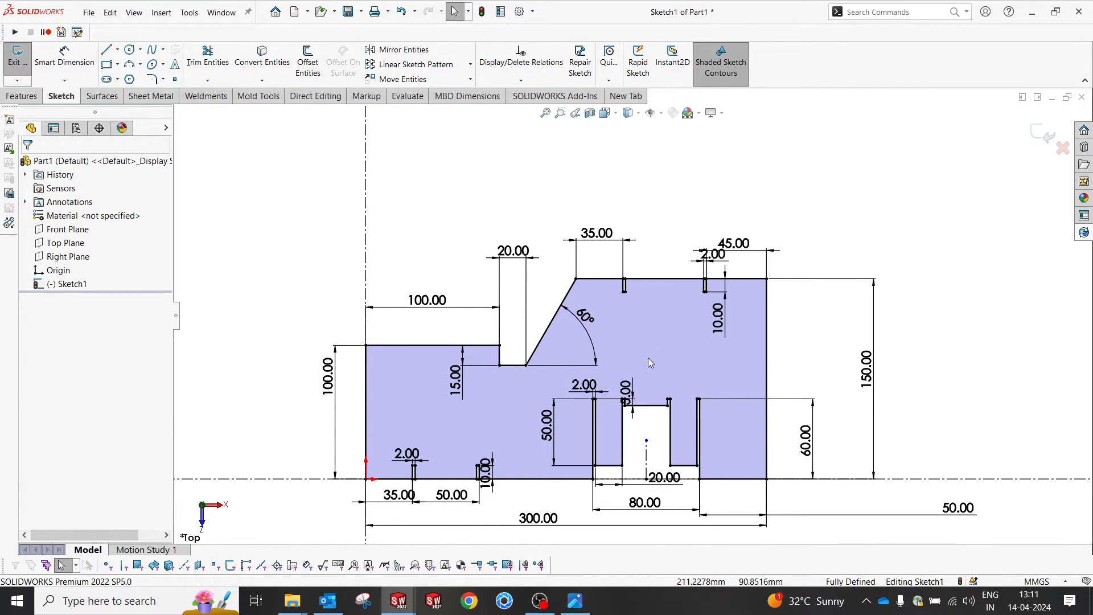
click(1043, 135)
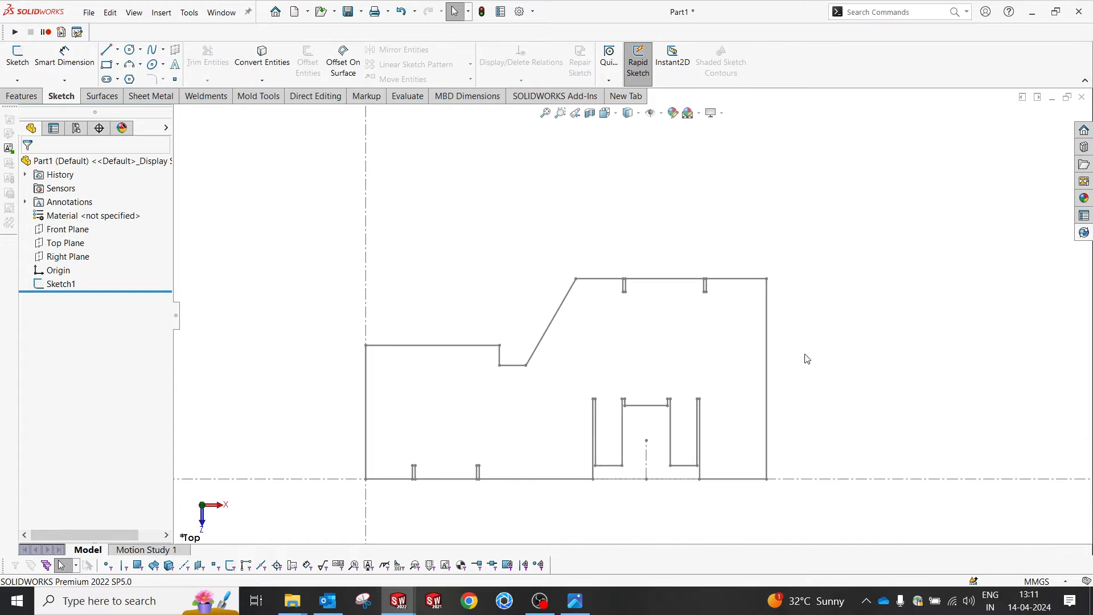
Step: Create a sheet metal base flange from the bracket profile sketch with 2 mm thickness and a K-factor of 0.5
scroll(734, 329, up, 2)
mouse_move(735, 207)
middle_down()
mouse_move(744, 302)
mouse_move(520, 425)
mouse_move(582, 383)
middle_up()
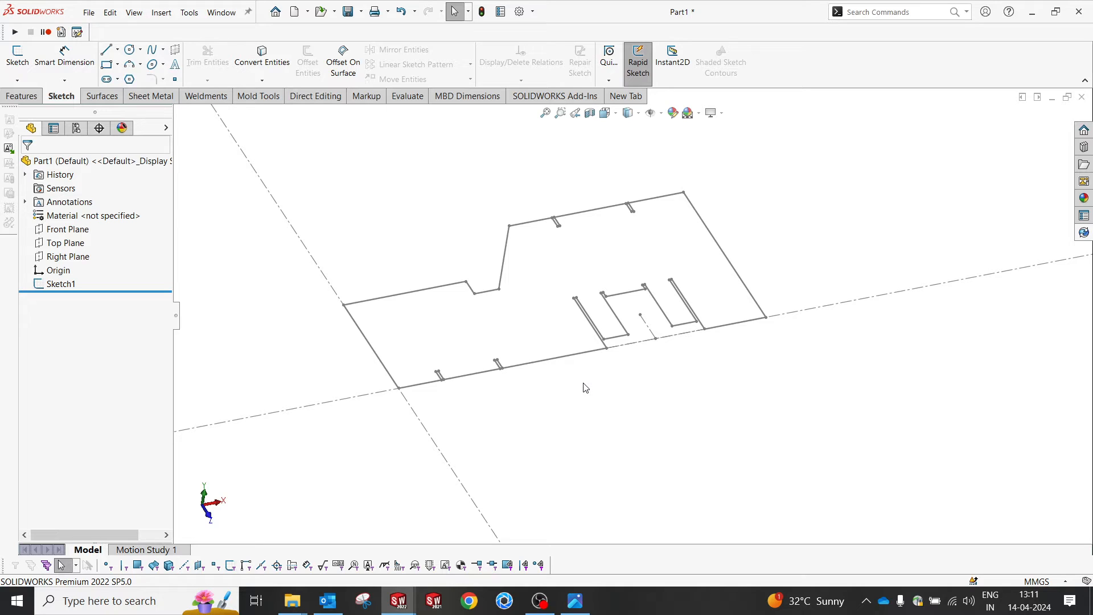
click(165, 97)
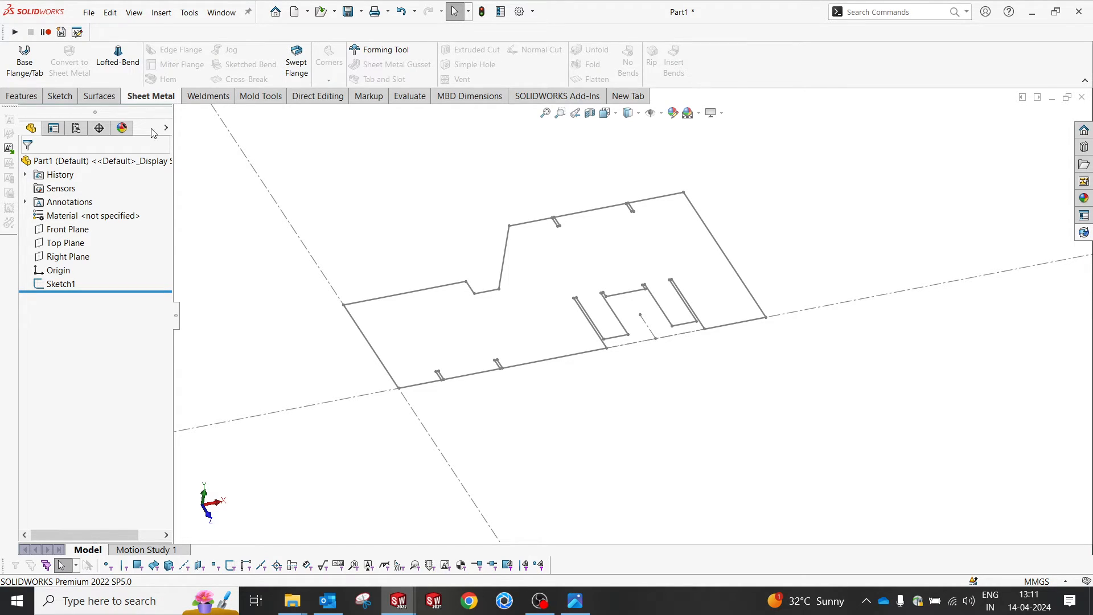
click(24, 62)
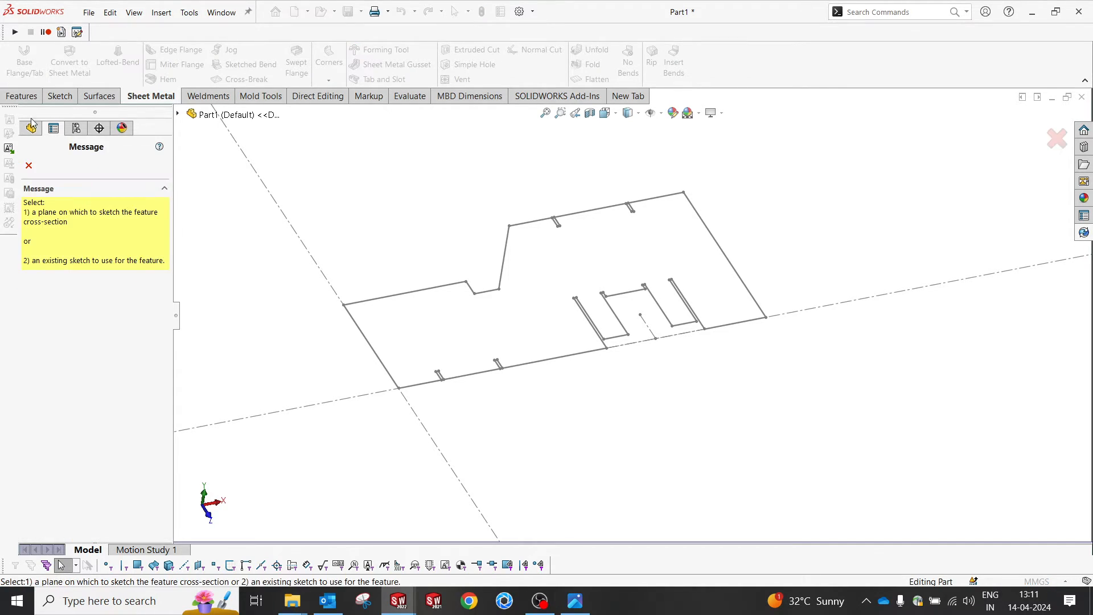
click(419, 297)
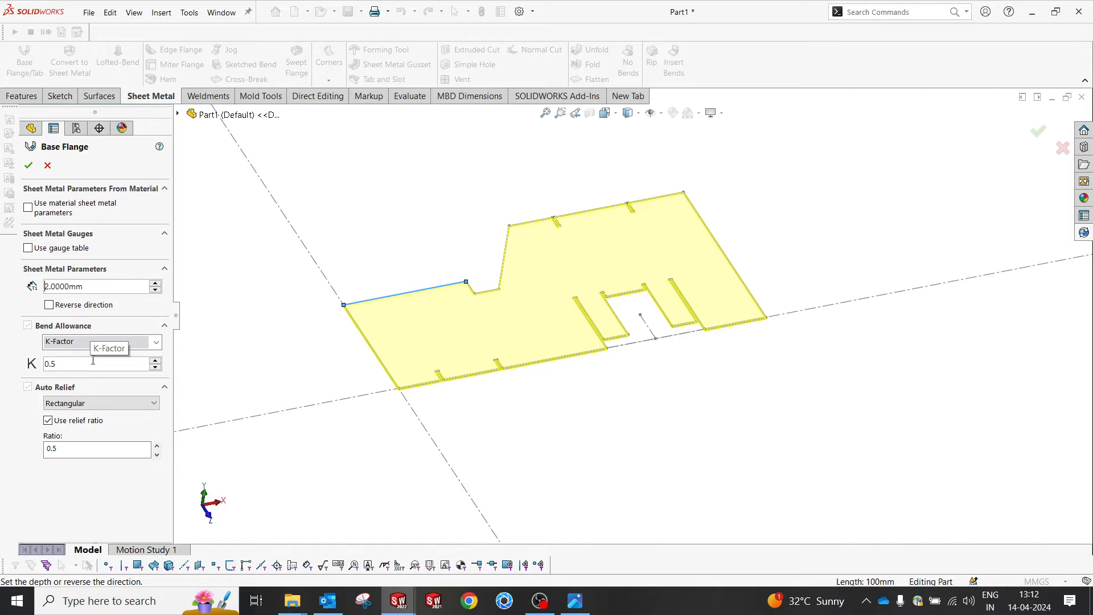
click(28, 166)
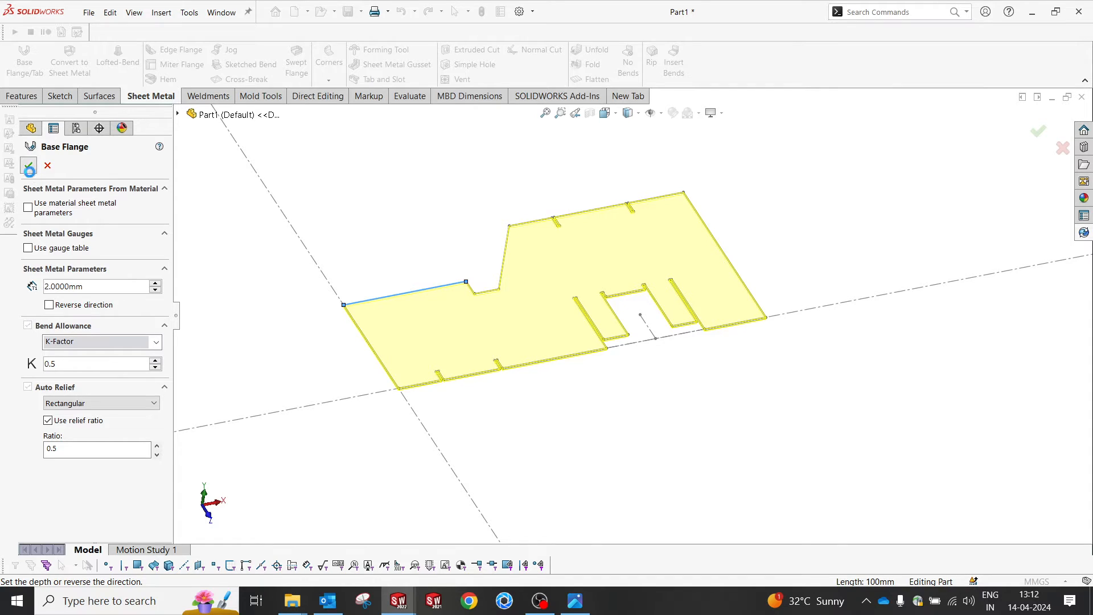
Step: Start an edge flange pointing downward on the plate's short end edge and add the adjoining 100 mm upper edge
middle_drag(366, 307, 391, 213)
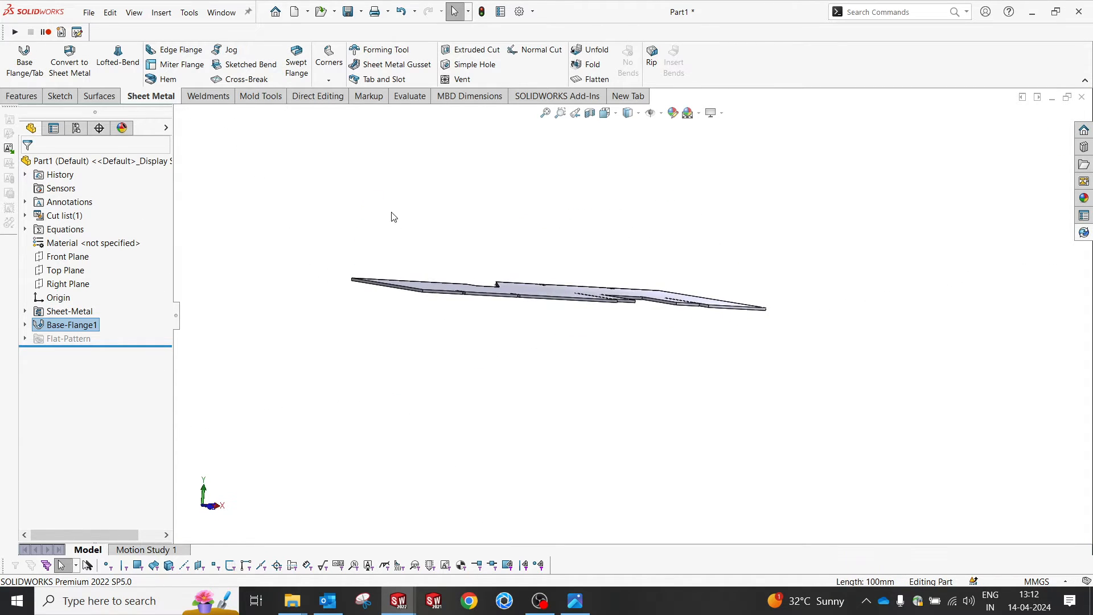
middle_drag(401, 286, 419, 273)
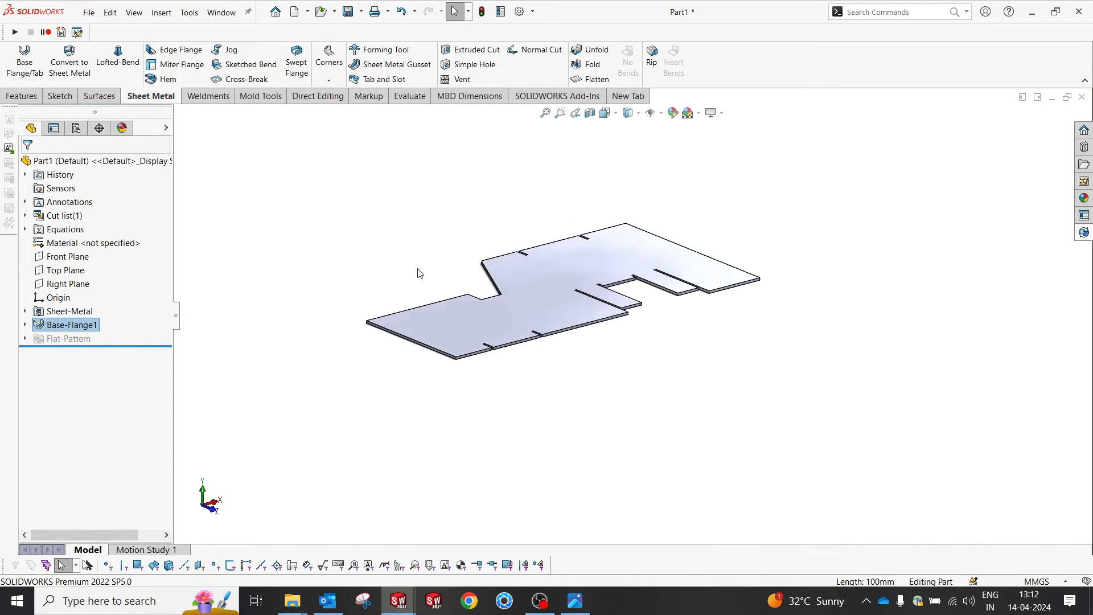
click(173, 52)
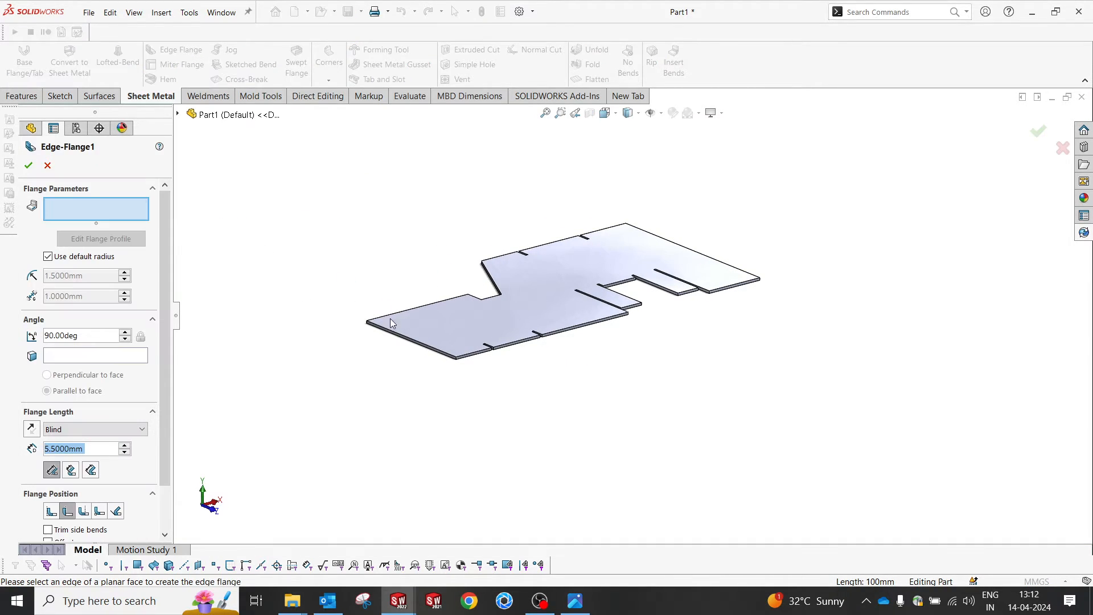
scroll(369, 310, down, 5)
click(445, 311)
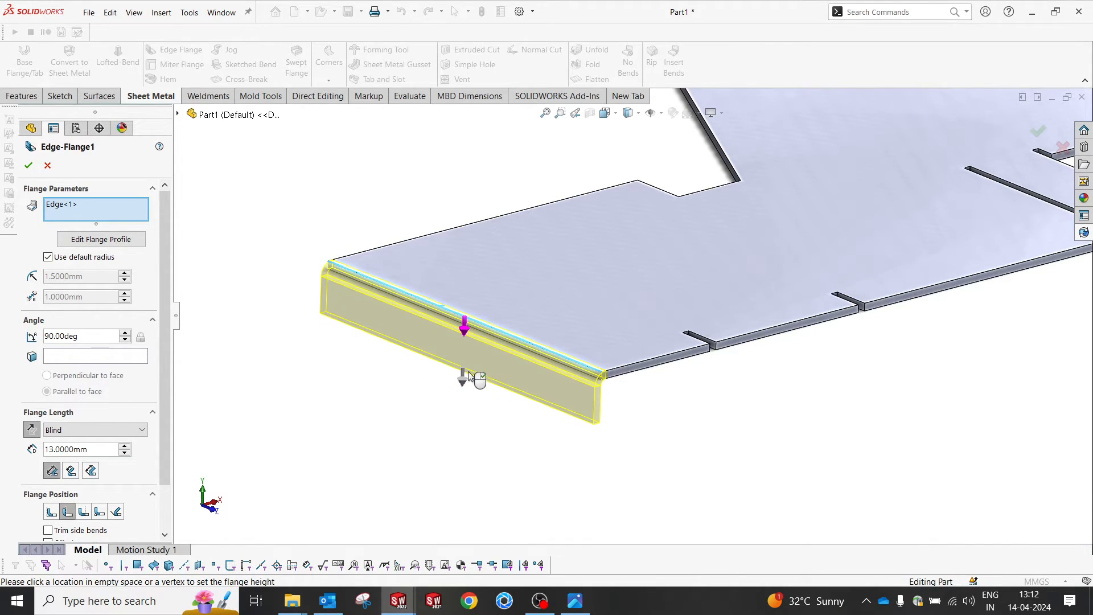
click(397, 245)
Step: Add the two outer segments of the raised upper edge, on either side of the relief notches, to the edge flange
scroll(626, 239, up, 3)
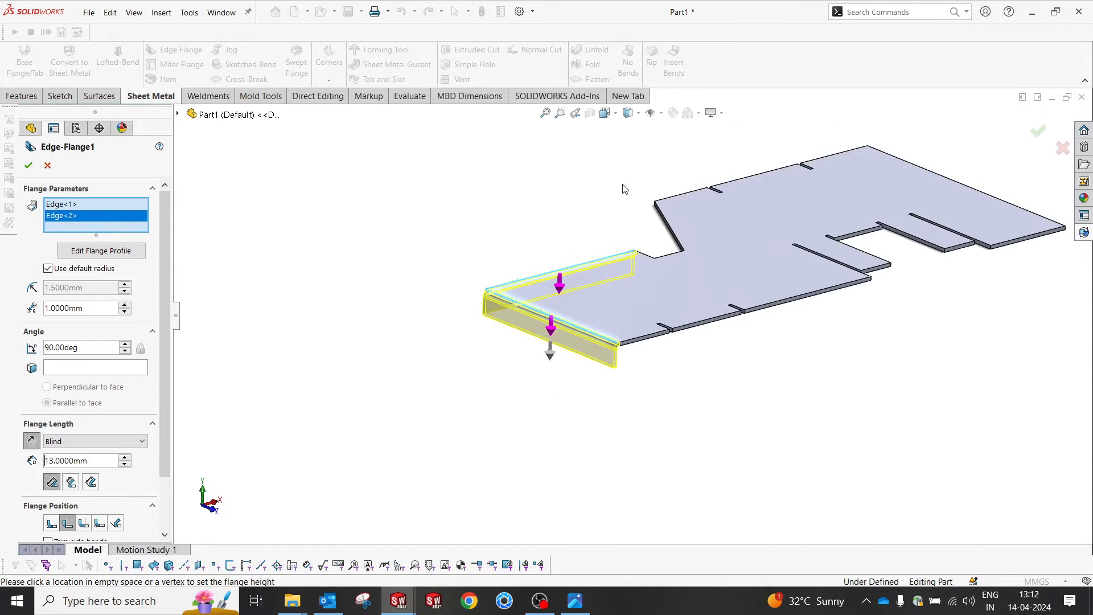
scroll(741, 213, down, 4)
middle_drag(741, 213, 726, 317)
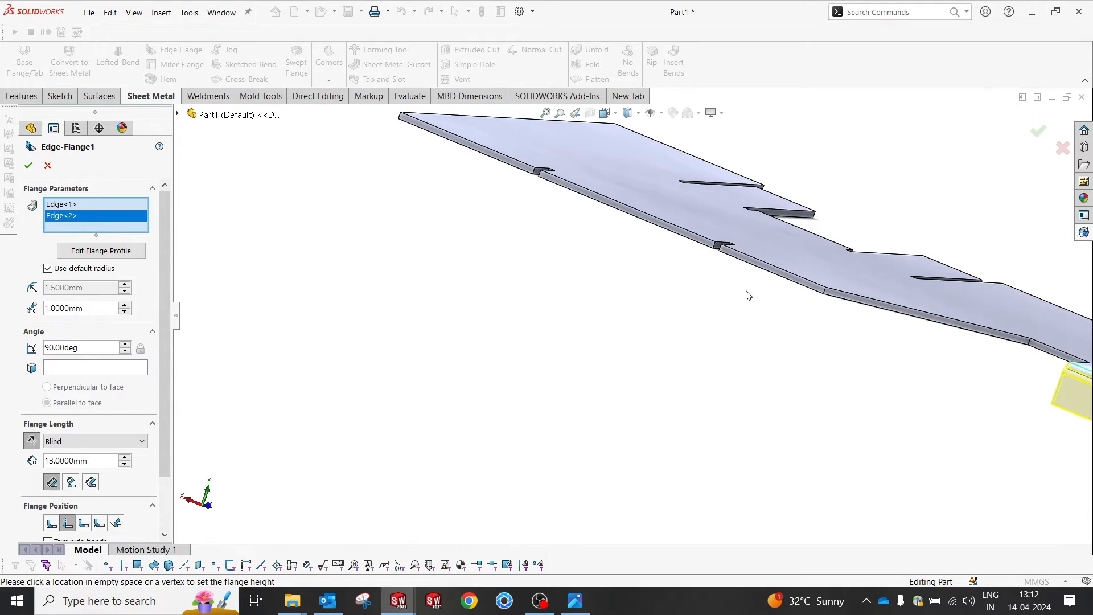
click(763, 273)
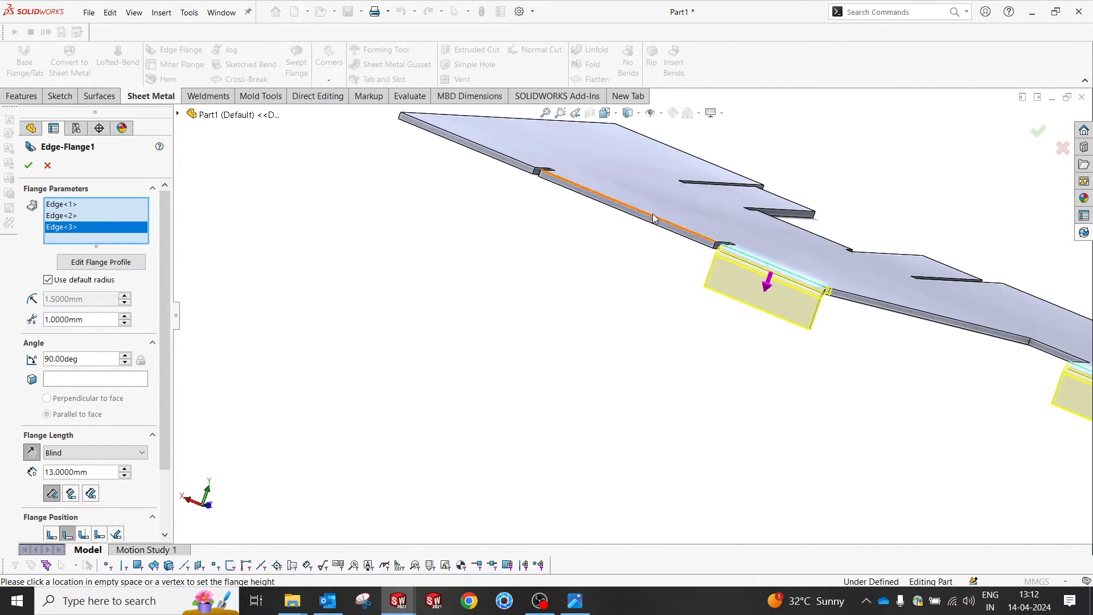
click(482, 153)
Step: Add the 150 mm end edge and the three outer lower edge segments to the flange, skipping the segment between the lower notches
middle_drag(543, 203, 439, 177)
scroll(438, 177, up, 5)
scroll(911, 360, down, 3)
middle_drag(882, 350, 751, 392)
scroll(833, 341, up, 2)
scroll(907, 297, down, 3)
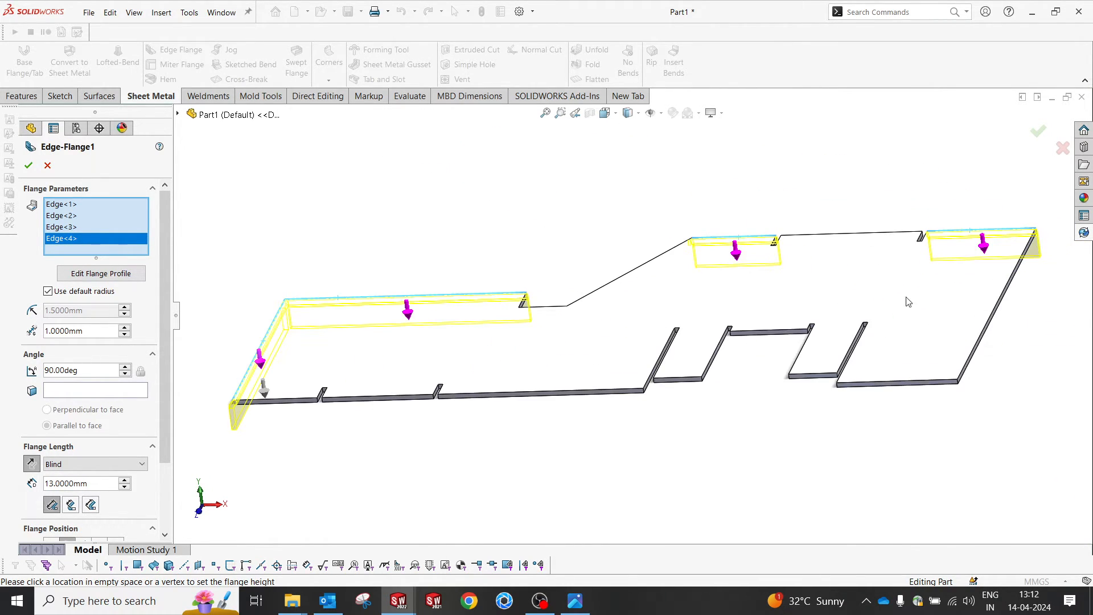
click(1014, 268)
click(896, 383)
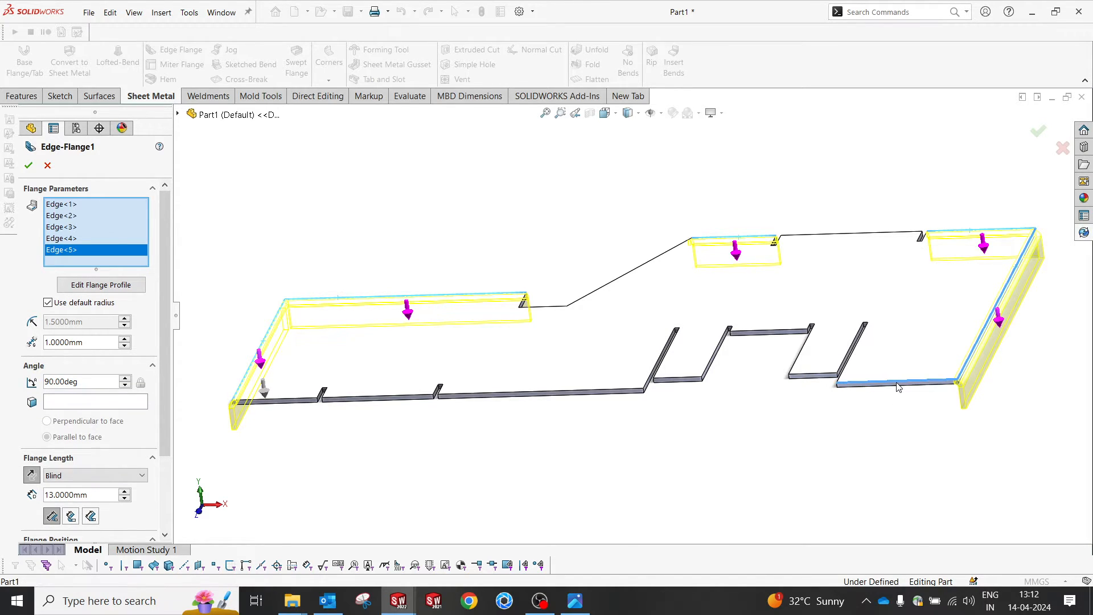
click(595, 392)
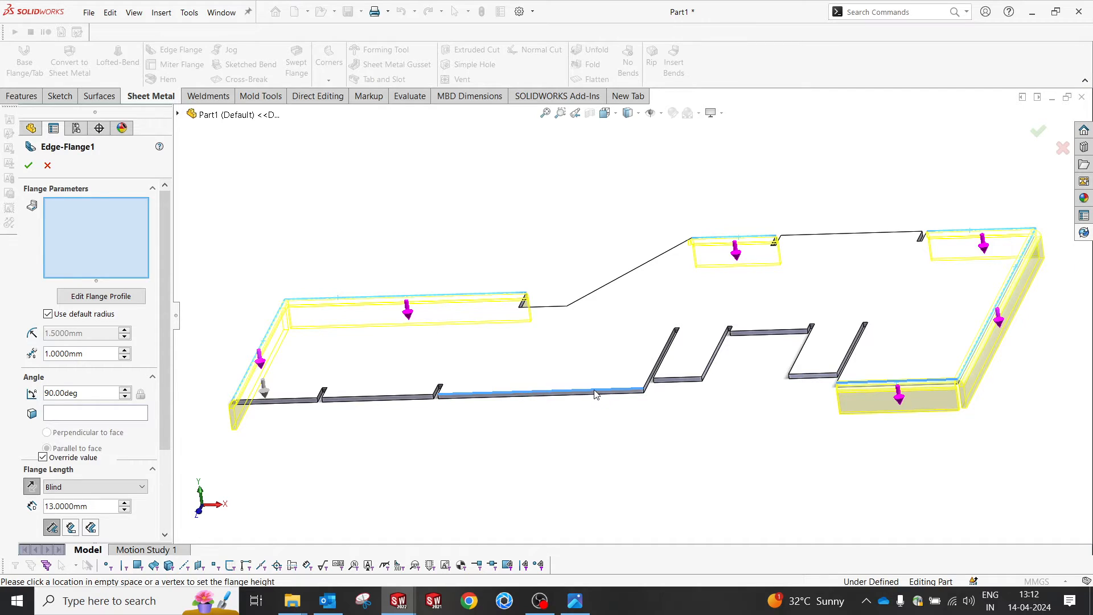
click(288, 400)
Step: Set the edge flange position to Material Inside
middle_drag(300, 431, 357, 411)
scroll(512, 420, down, 1)
scroll(514, 418, down, 4)
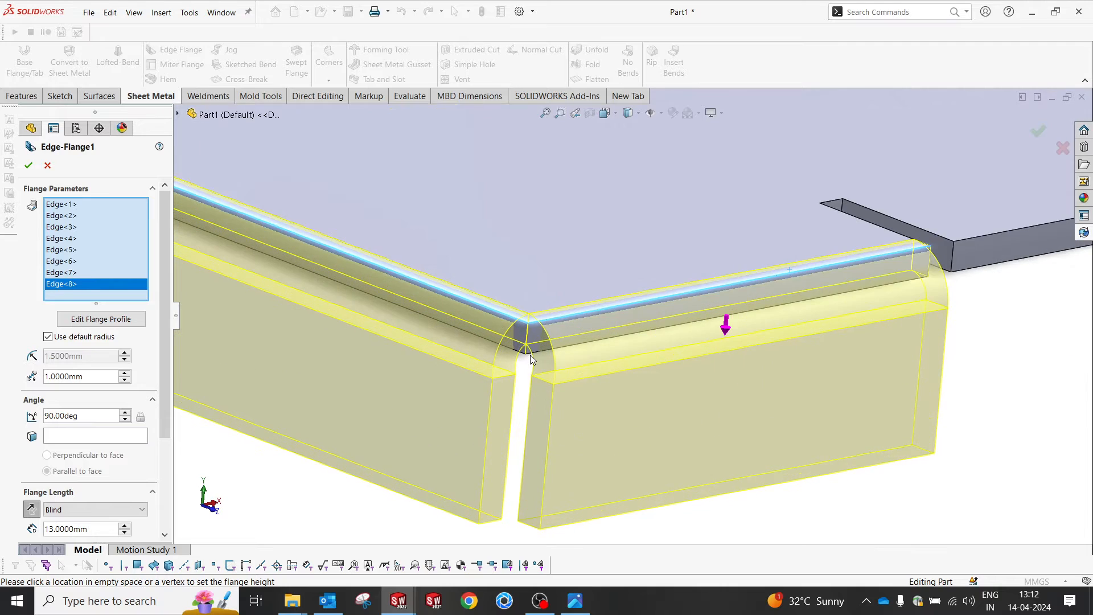
middle_drag(531, 355, 463, 366)
middle_drag(554, 355, 572, 372)
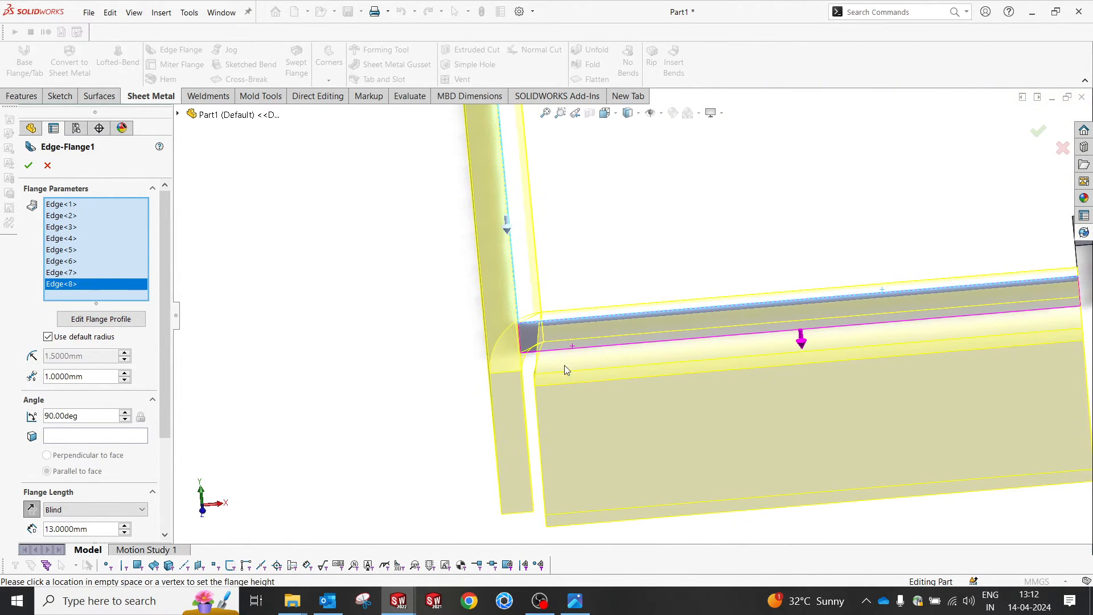
scroll(167, 401, down, 3)
click(51, 488)
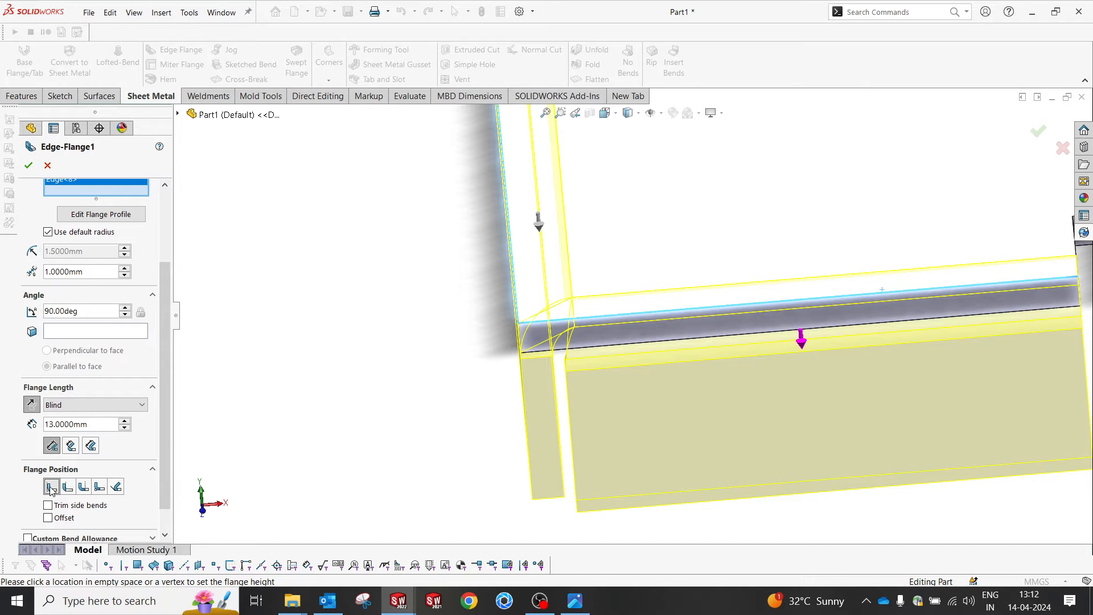
Step: Compare the flange preview around the corners and notches with the EP 1.JPG drawing
click(575, 601)
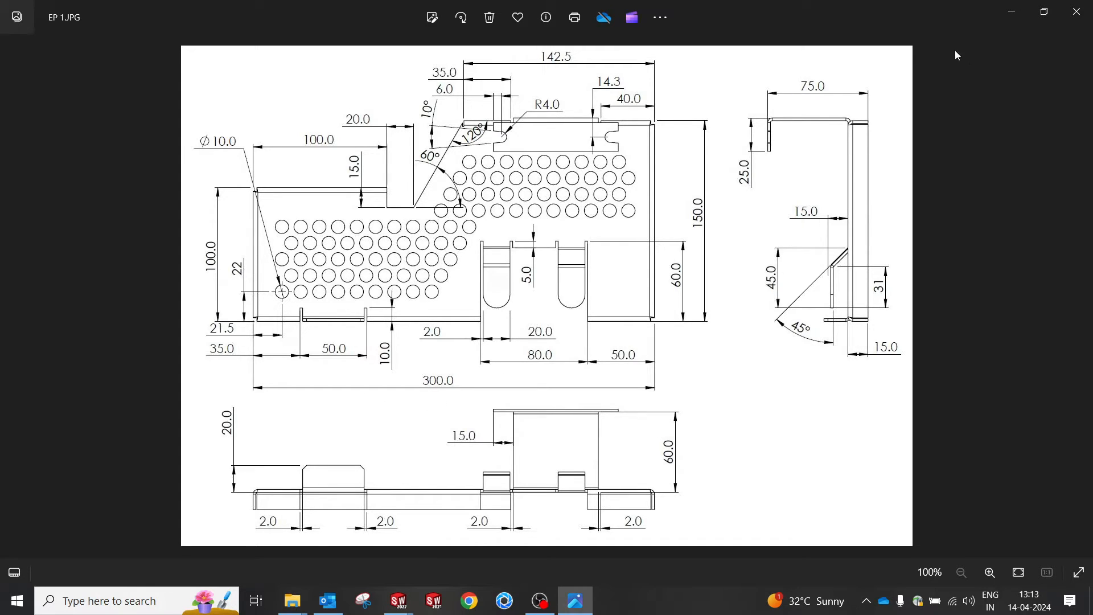
click(1012, 12)
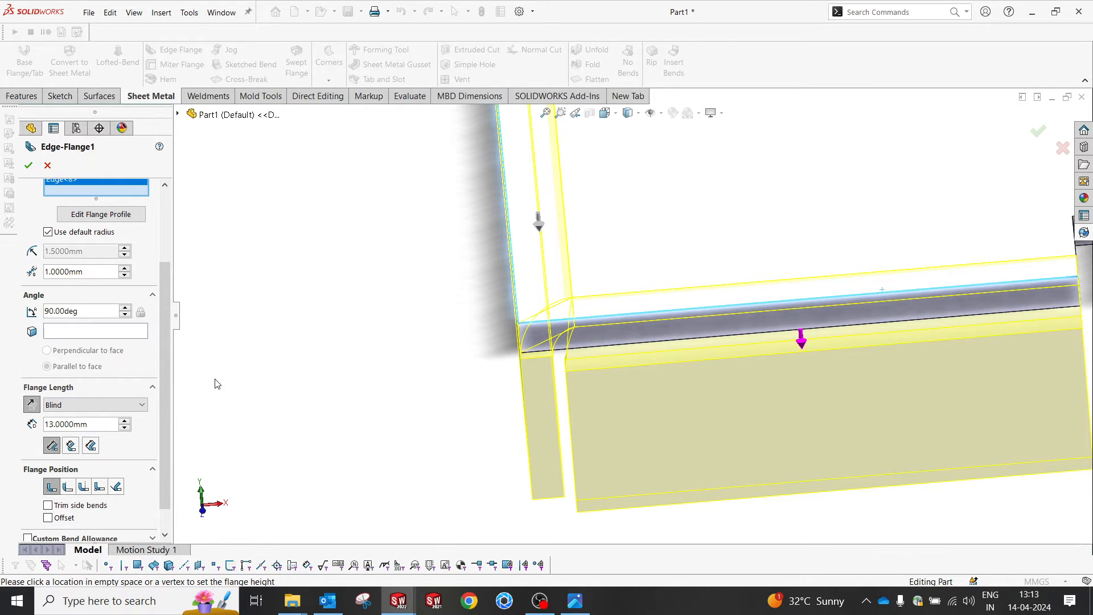
scroll(453, 316, up, 8)
scroll(852, 281, up, 5)
scroll(867, 272, down, 6)
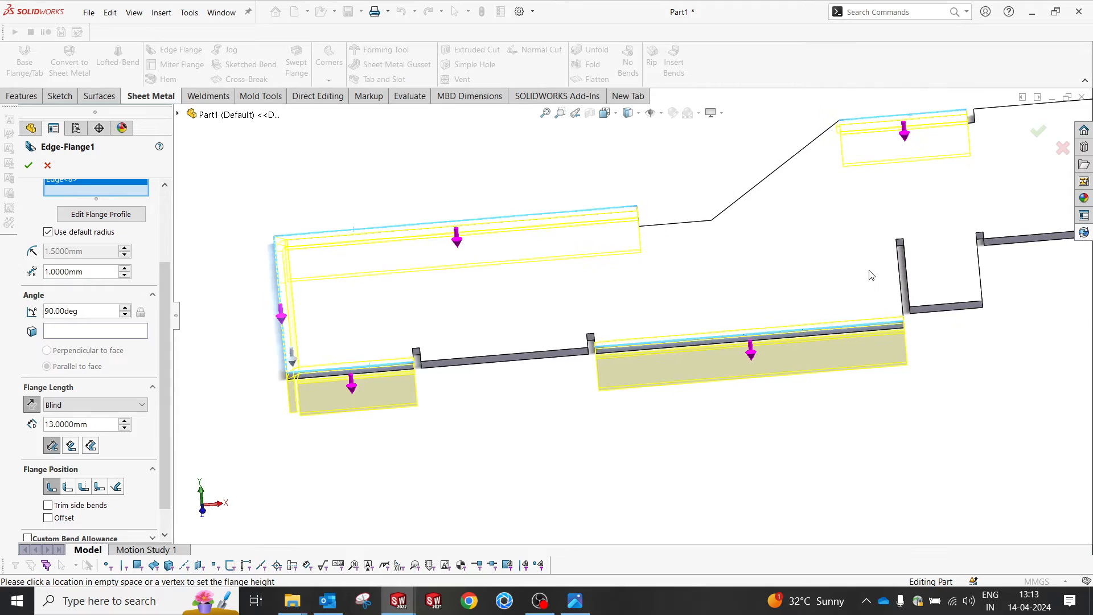
scroll(912, 306, up, 4)
middle_drag(818, 275, 844, 315)
scroll(626, 268, down, 6)
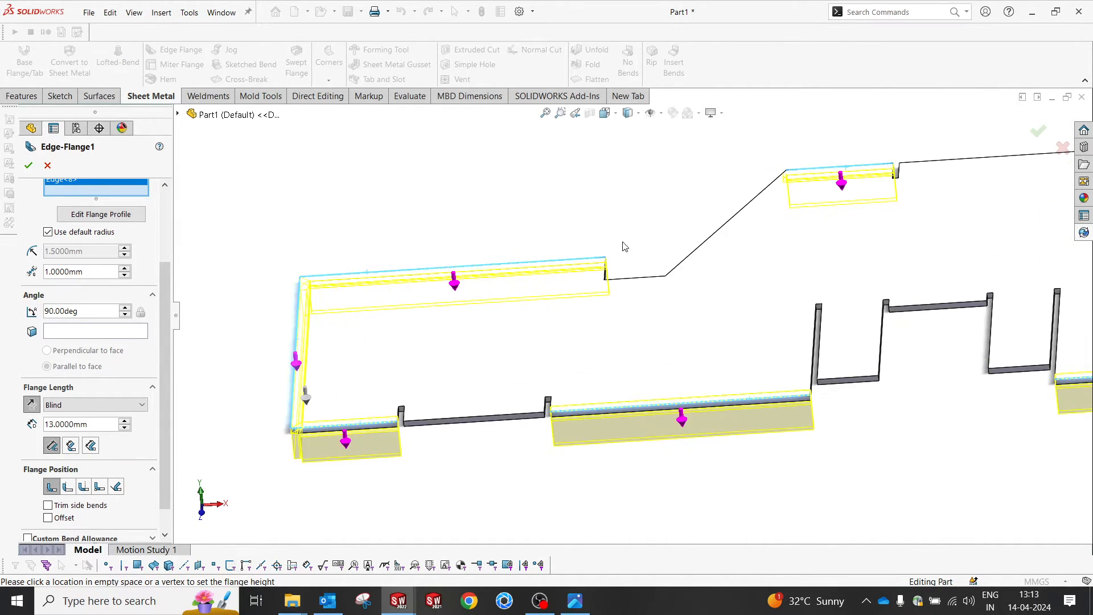
mouse_move(620, 273)
middle_down()
mouse_move(578, 325)
mouse_move(632, 277)
middle_up()
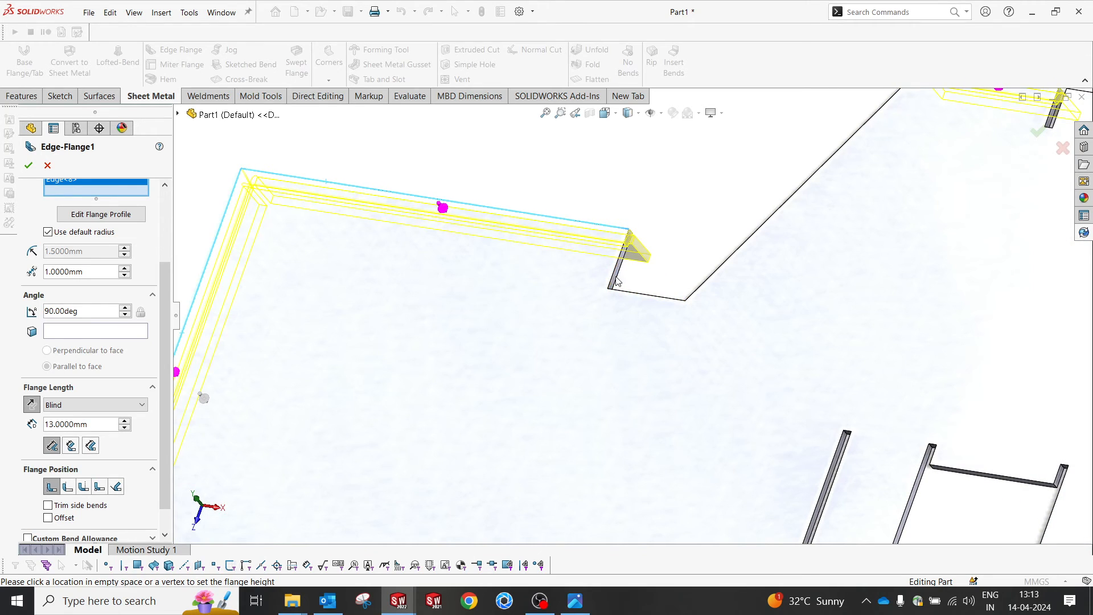
click(576, 602)
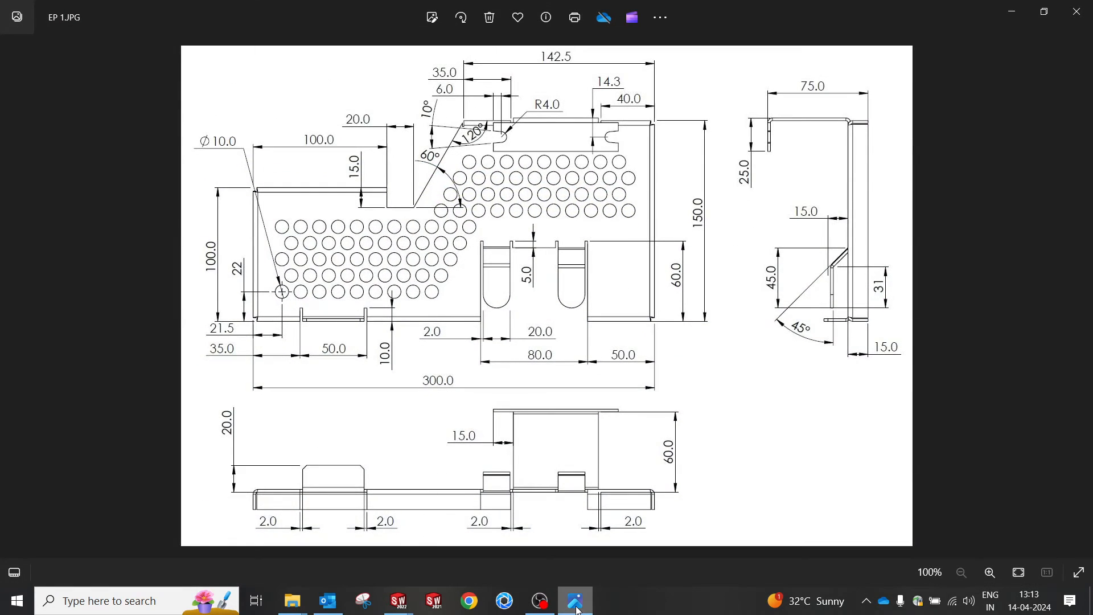
click(576, 610)
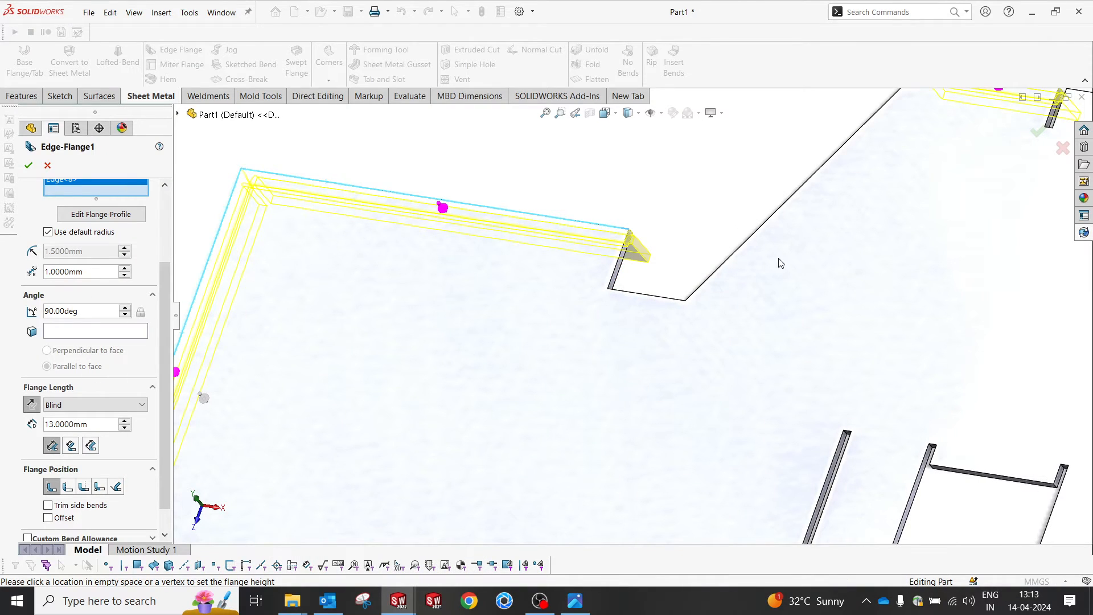
scroll(794, 257, up, 7)
middle_drag(589, 249, 633, 209)
scroll(665, 311, down, 2)
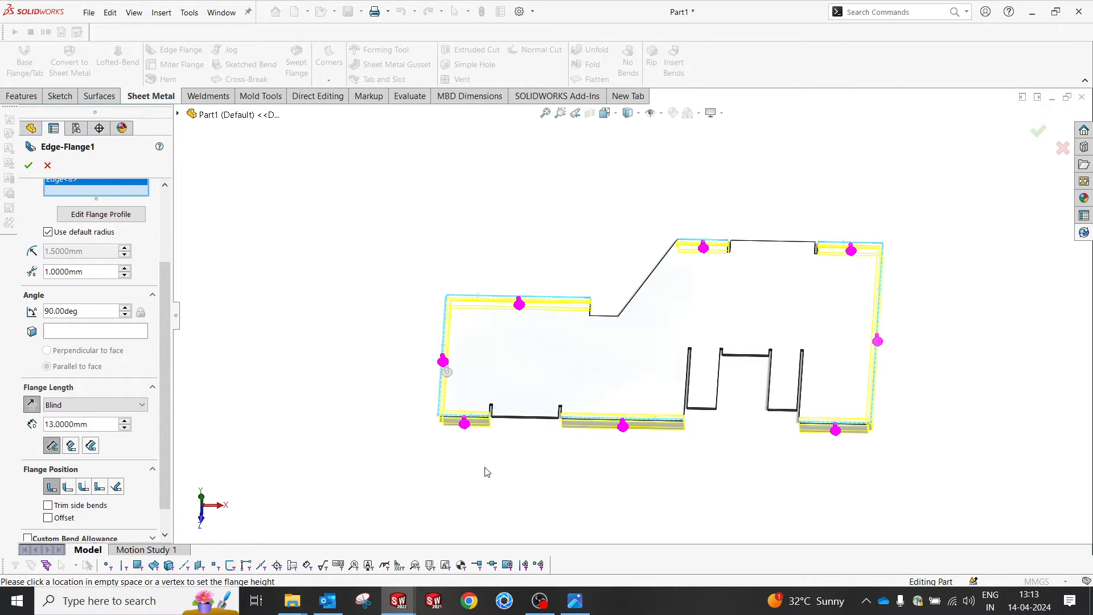
Step: Try a flange angle of 45° and restore it to 90°
scroll(485, 455, down, 5)
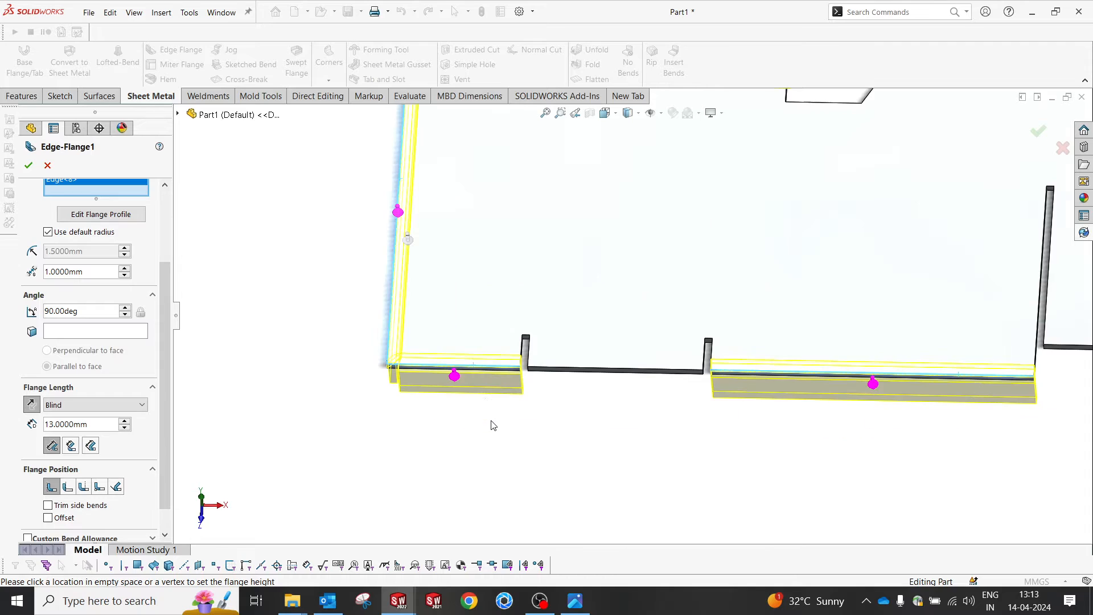
click(95, 316)
text(45)
key(Return)
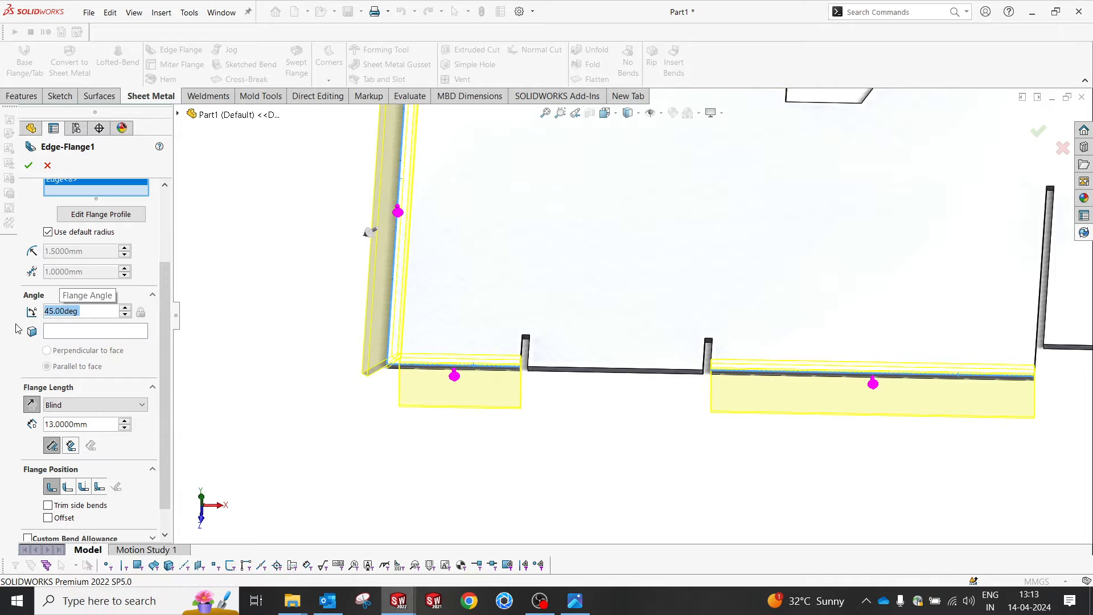
text(90)
key(Return)
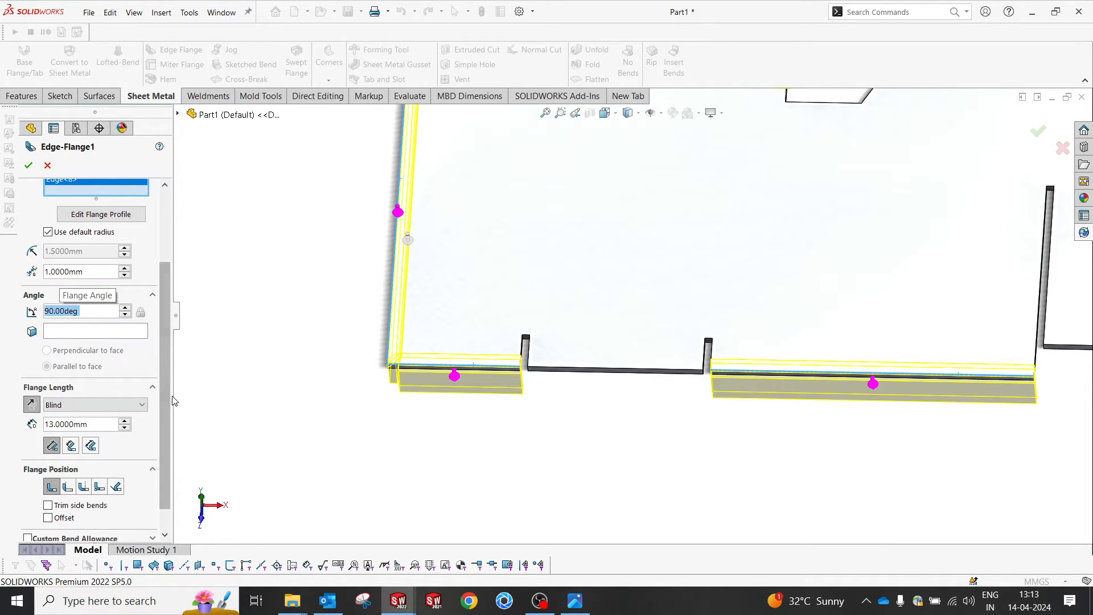
Step: Set the flange length to 15 mm after checking the drawing, and finish the edge flange
drag(168, 398, 168, 418)
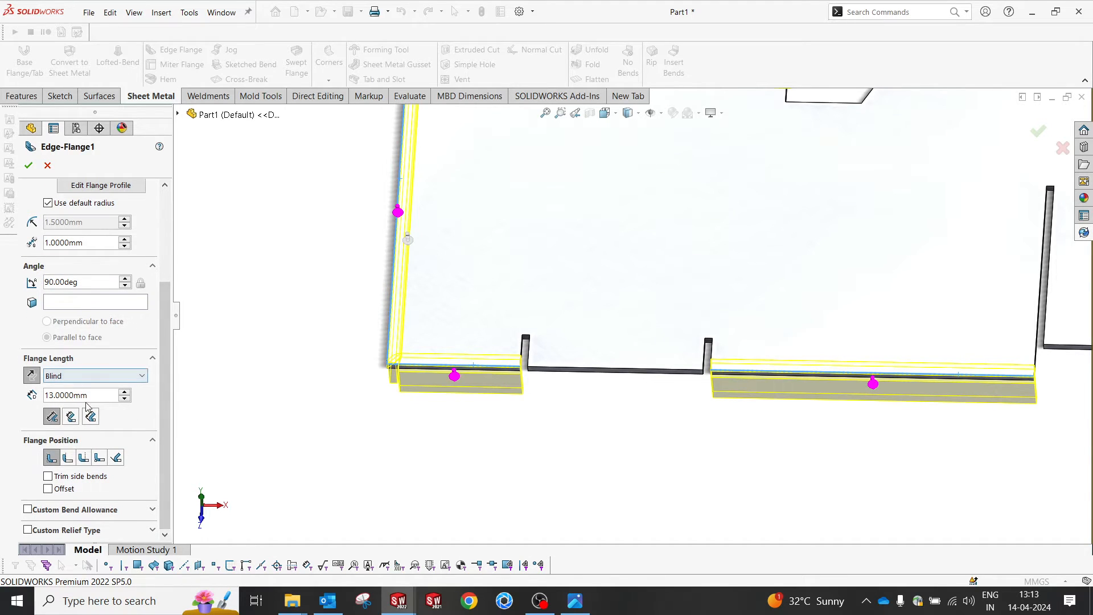
double_click(61, 396)
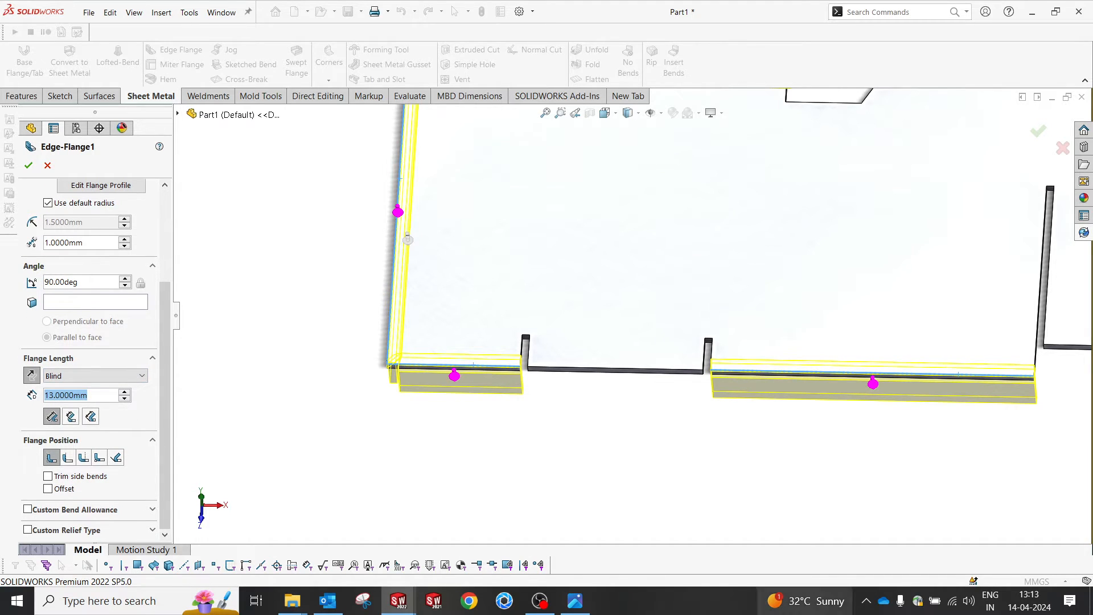
click(574, 608)
click(587, 608)
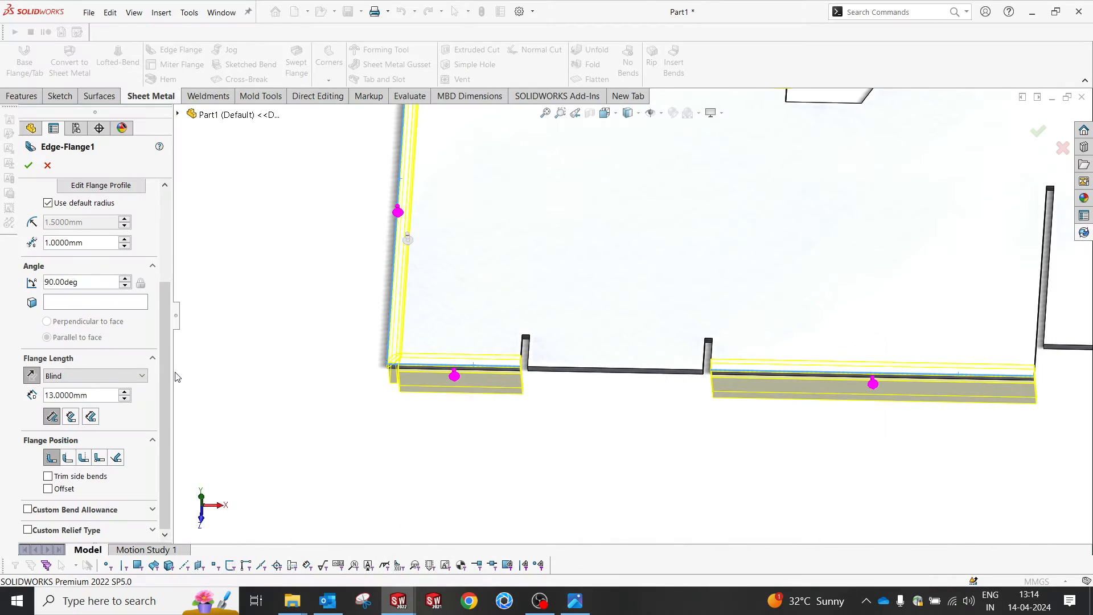
double_click(108, 397)
text(15)
key(Return)
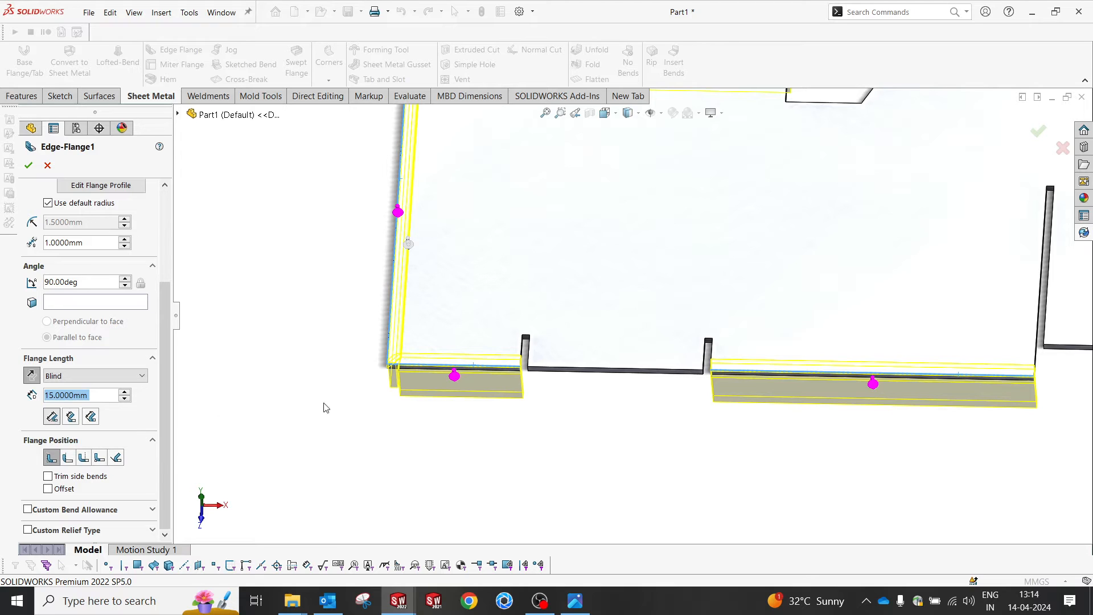
middle_drag(537, 297, 537, 215)
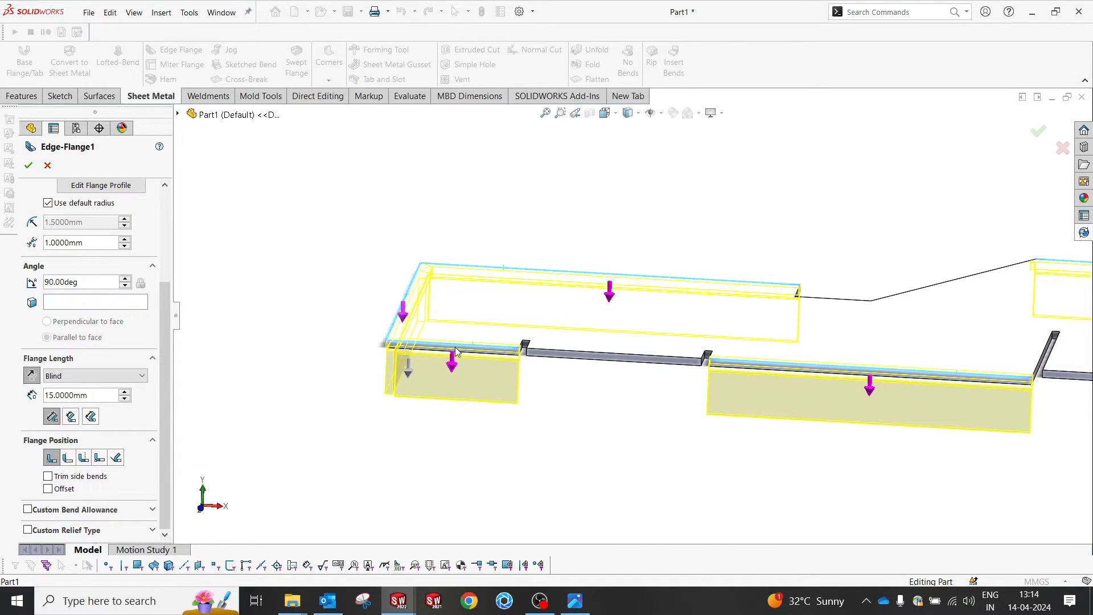
click(28, 165)
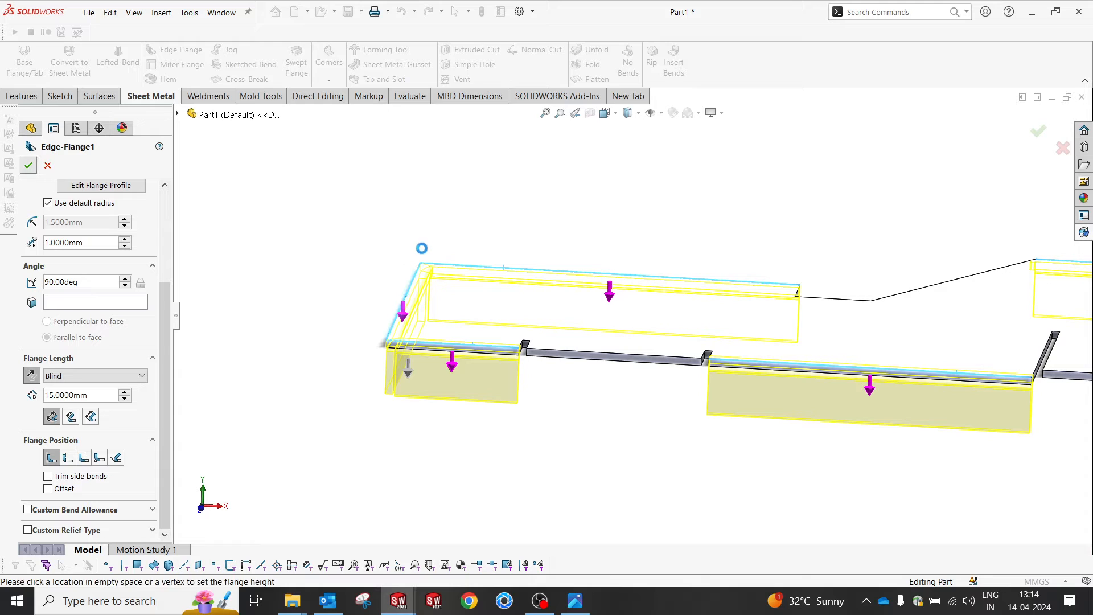
Step: Inspect the finished perimeter flanges and check the raised front tab's dimensions in the EP 1.JPG drawing
scroll(433, 247, up, 6)
middle_drag(676, 308, 771, 341)
scroll(824, 294, down, 5)
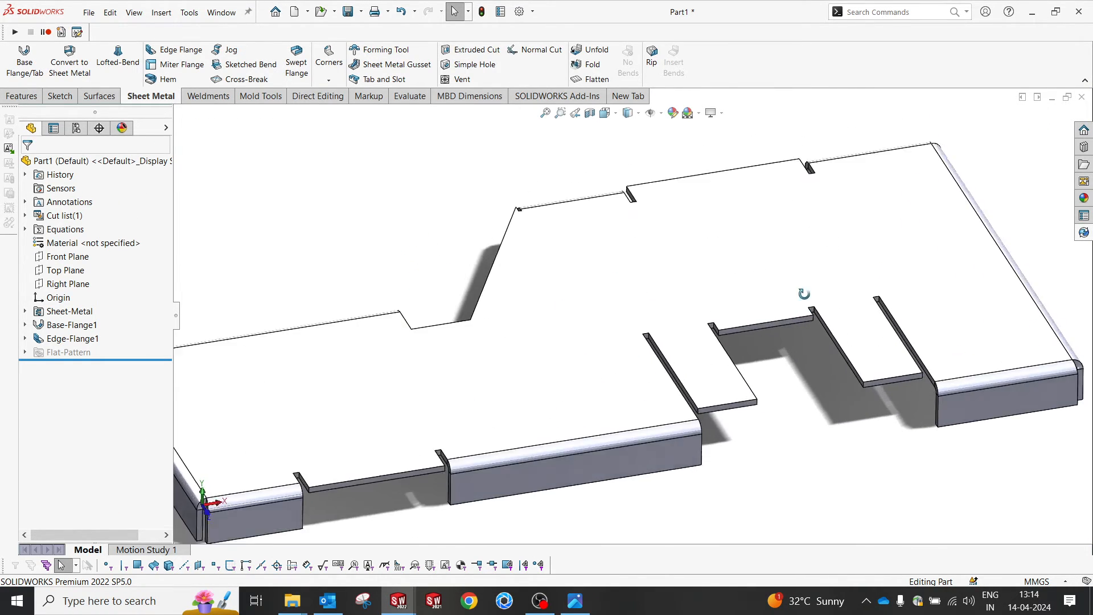
middle_drag(823, 294, 823, 297)
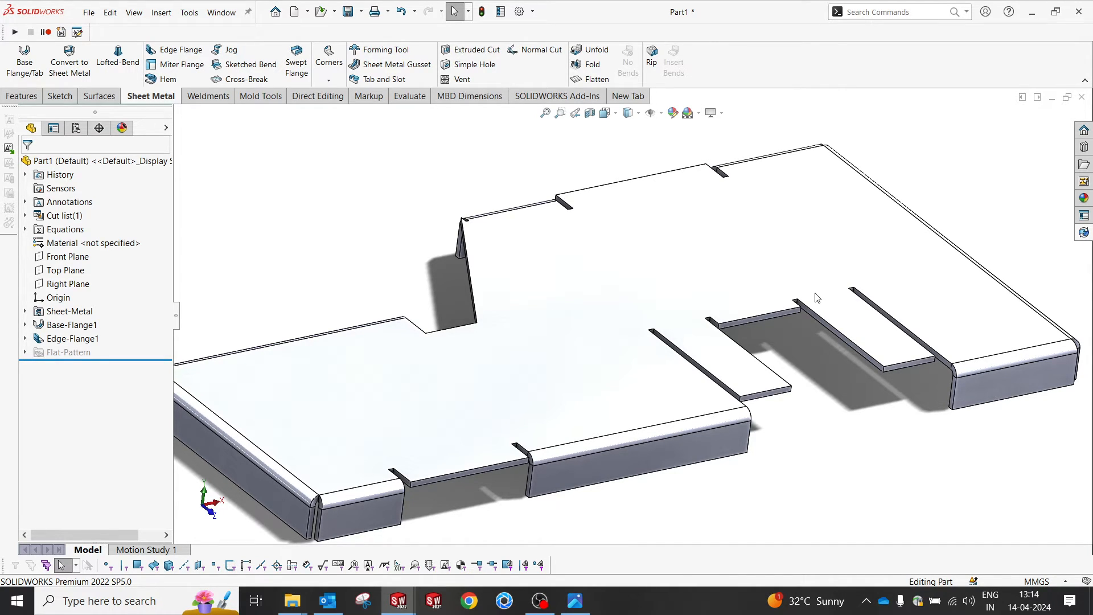
click(566, 609)
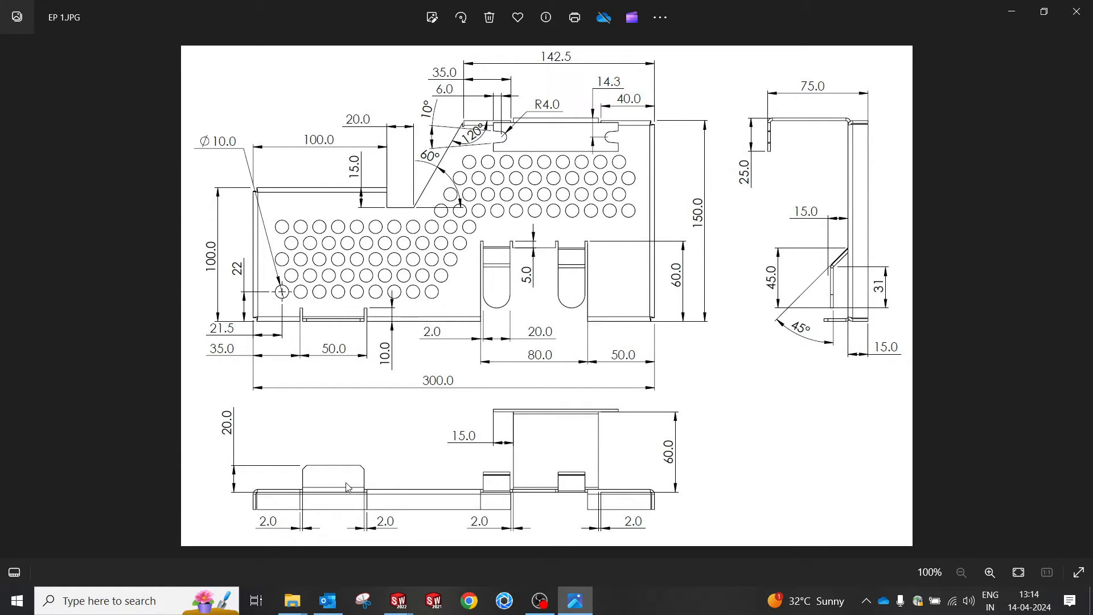
click(576, 602)
middle_drag(472, 376, 493, 360)
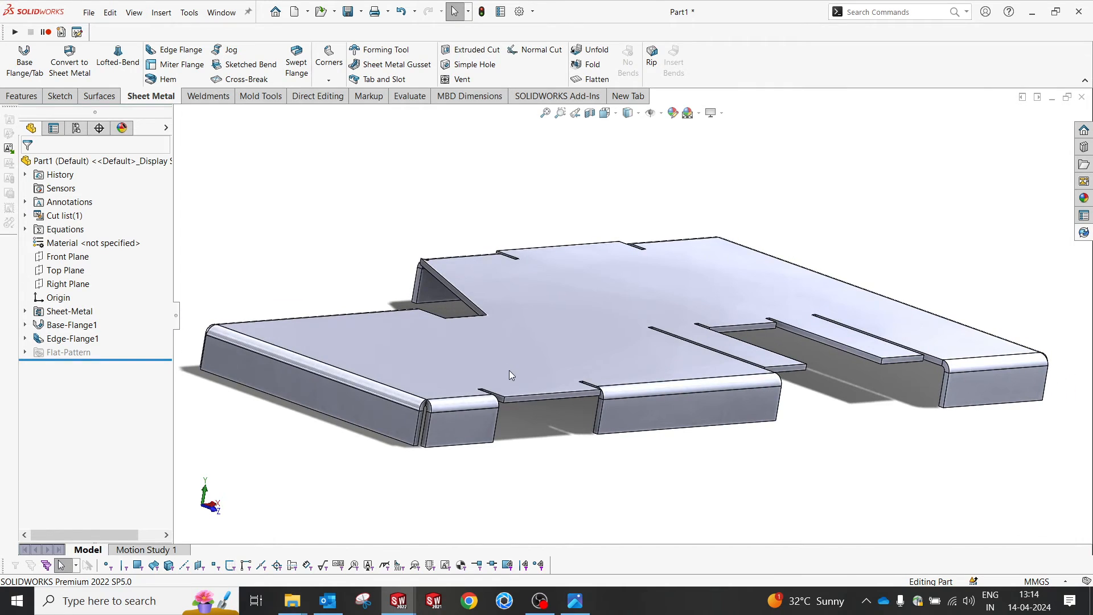
Step: Create an upward 90° edge flange on the front edge between the two narrow relief slots, with a length of 20 mm
click(509, 370)
click(379, 283)
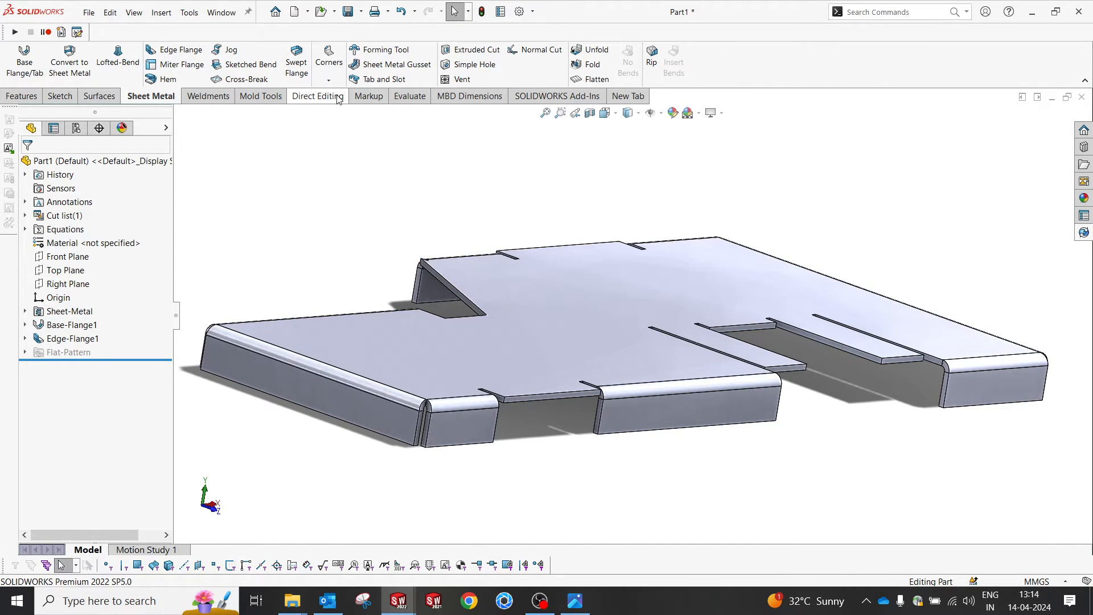
click(191, 56)
scroll(527, 383, down, 5)
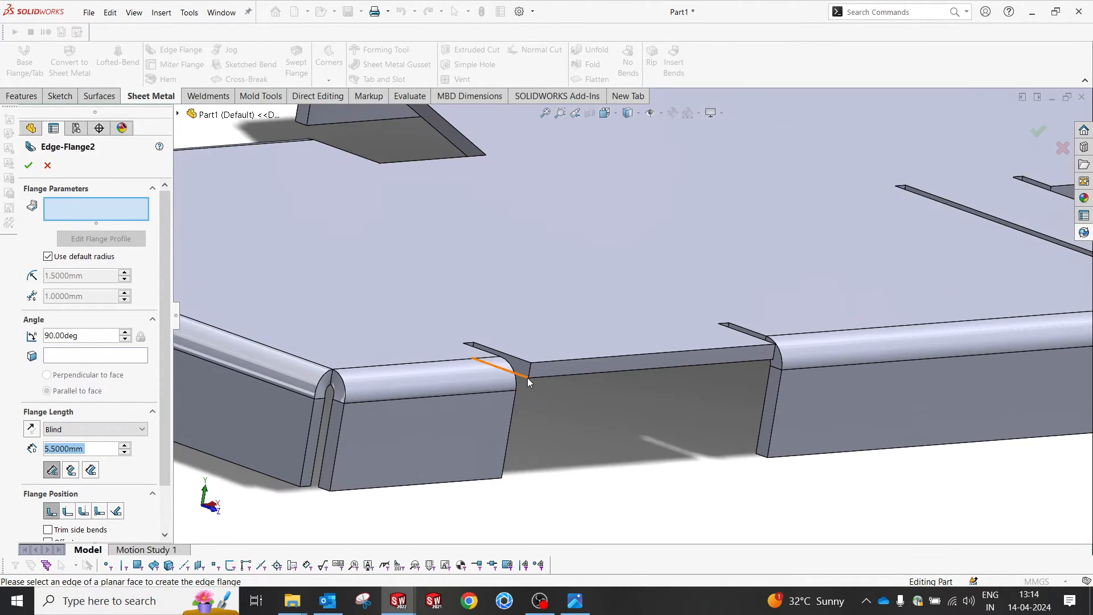
click(535, 364)
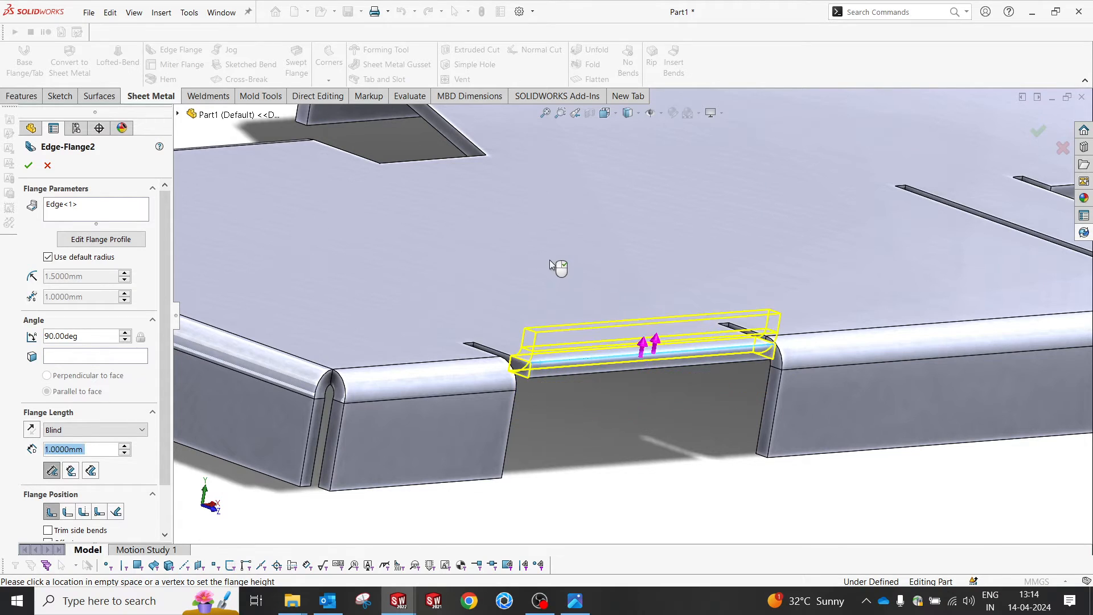
click(561, 224)
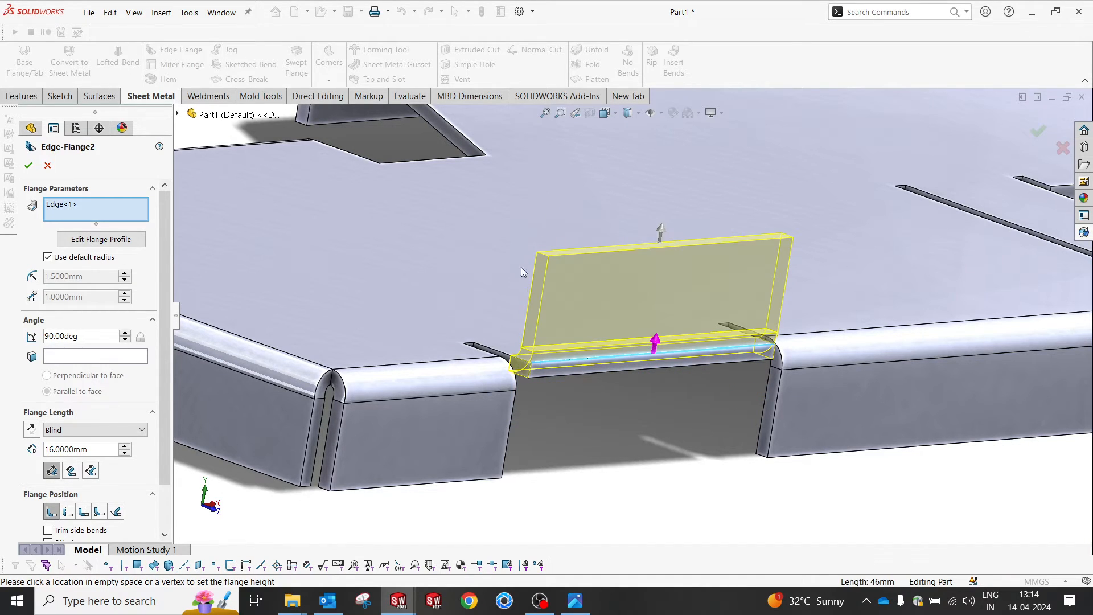
double_click(89, 447)
text(20)
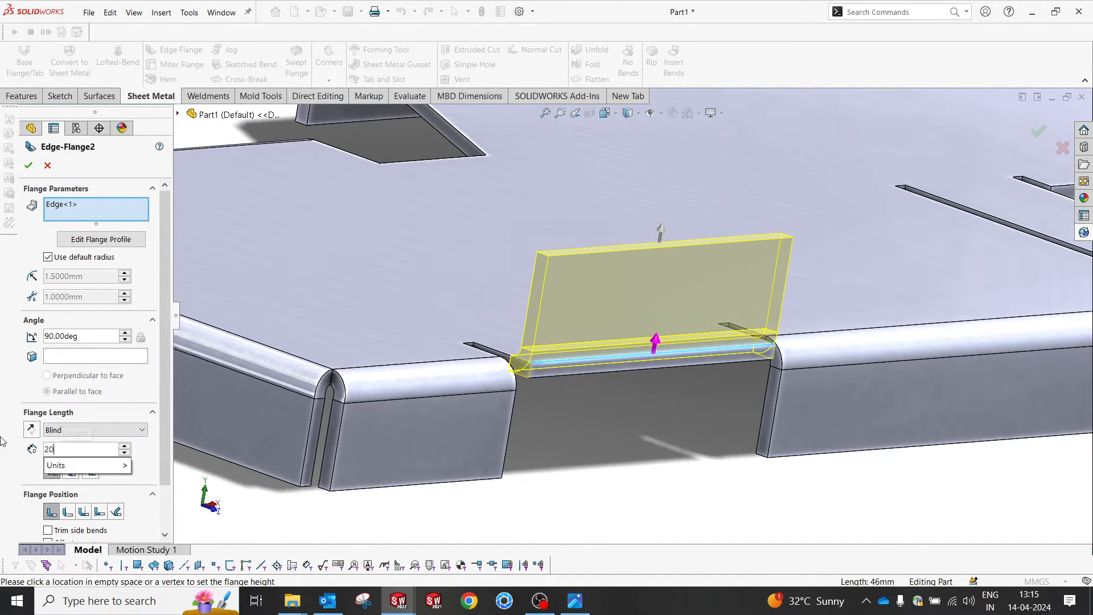
Step: Create the edge flange on the front notch edge with a 20 mm length and the Material Inside position
key(Return)
mouse_move(564, 372)
middle_down()
mouse_move(617, 398)
mouse_move(583, 371)
middle_up()
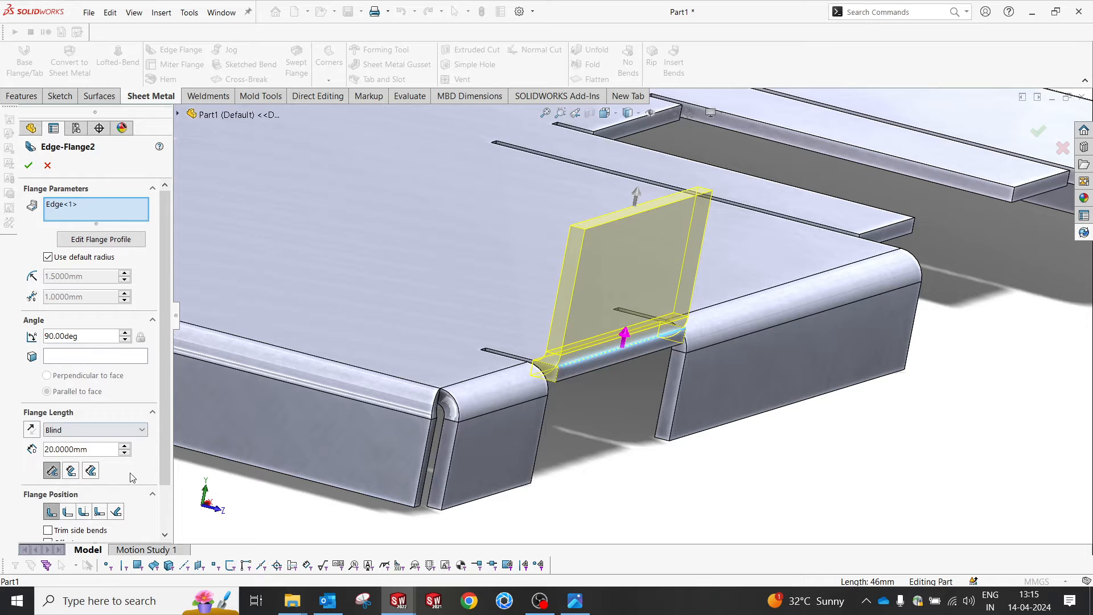
scroll(169, 509, down, 2)
middle_drag(668, 355, 644, 378)
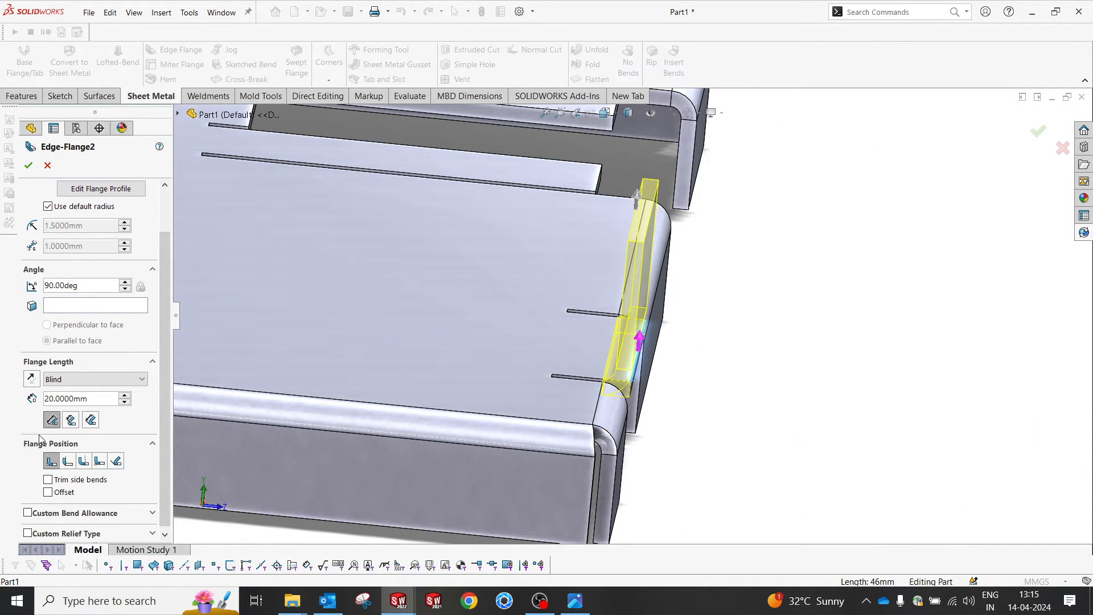
click(68, 461)
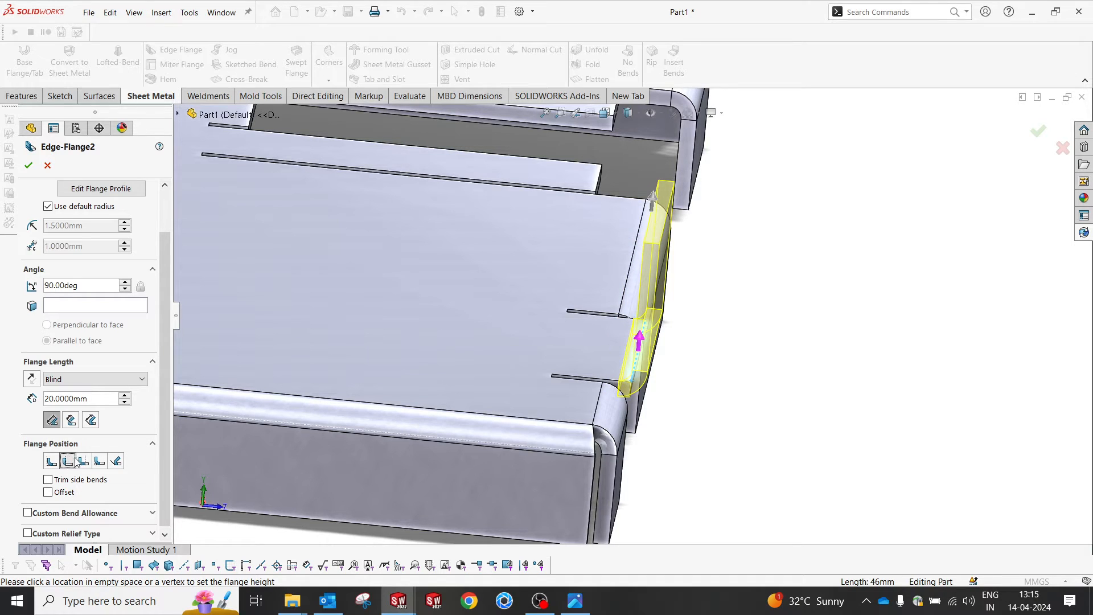
click(84, 461)
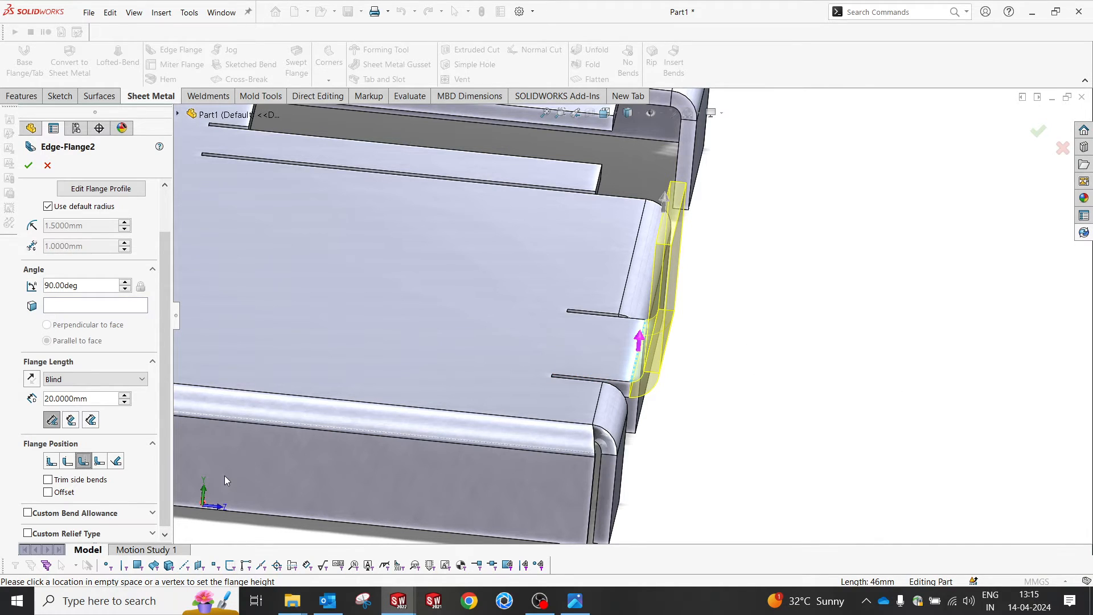
click(51, 462)
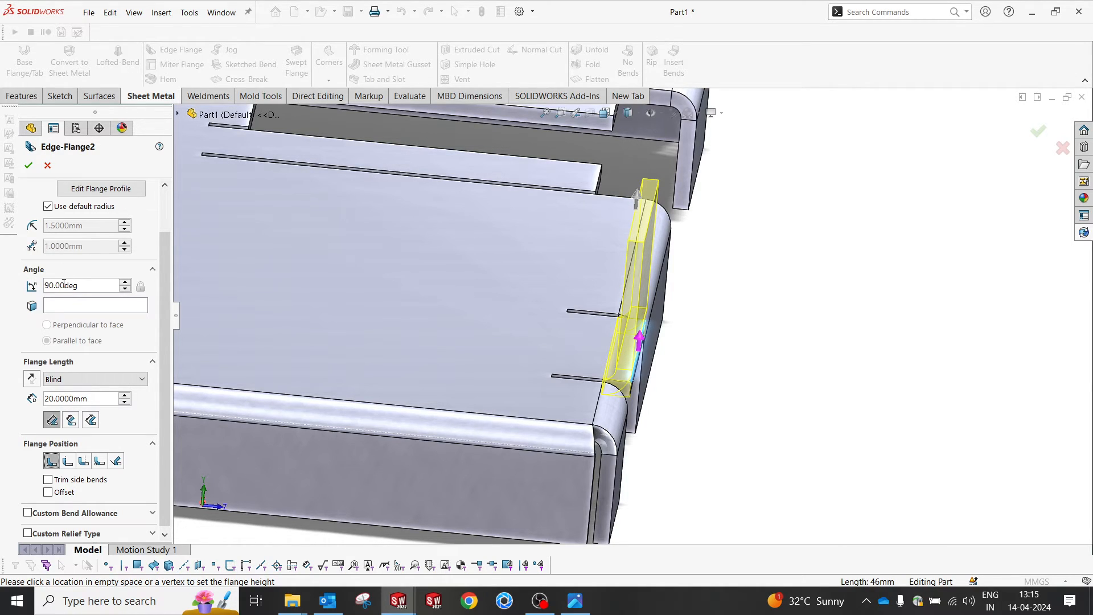
click(25, 167)
Step: Chamfer both upper corners of the upright front flange with a 4 mm distance at 45 degrees
middle_drag(748, 308, 586, 290)
scroll(456, 256, up, 3)
scroll(355, 233, down, 5)
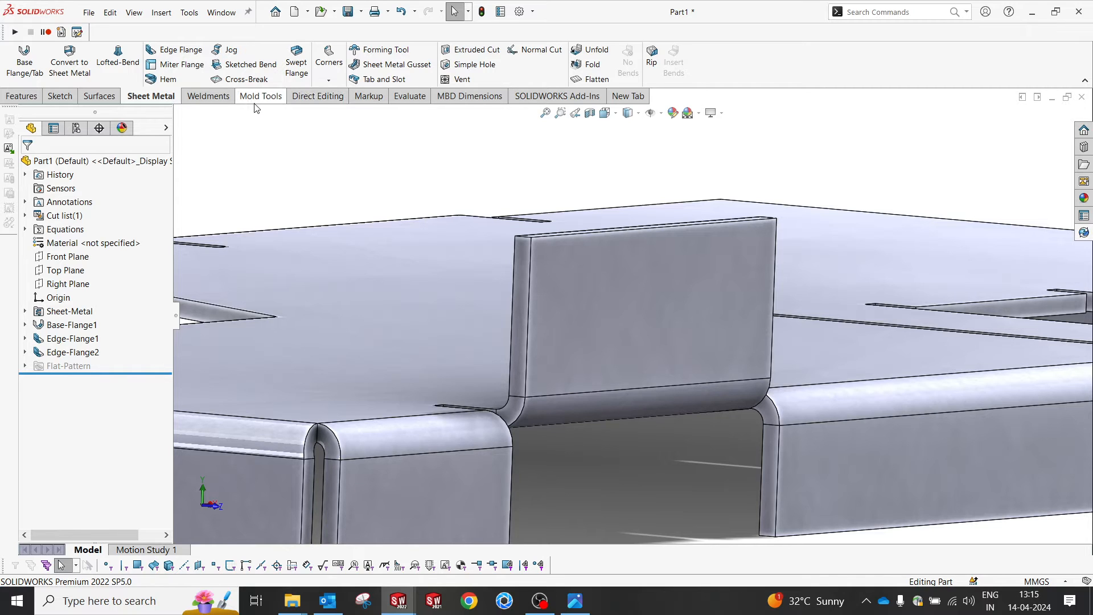
click(318, 96)
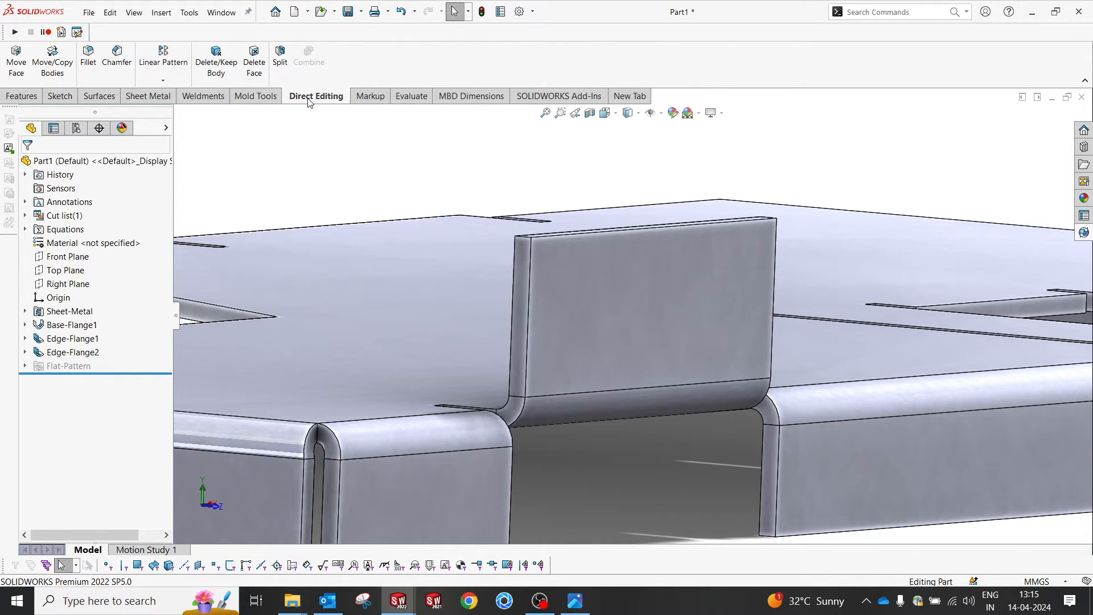
click(108, 71)
click(527, 238)
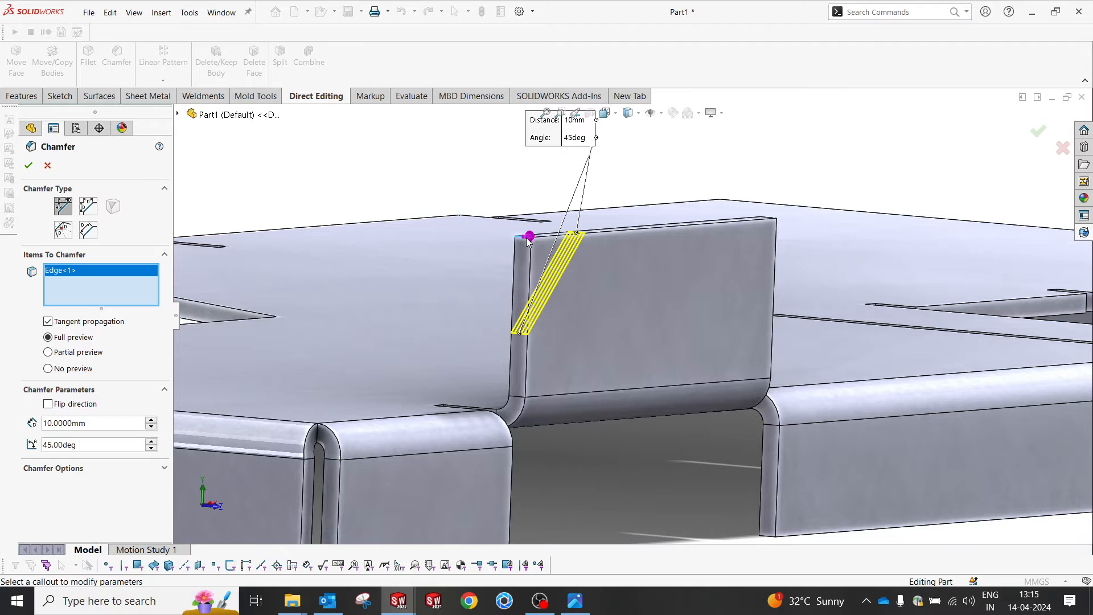
middle_drag(723, 228, 800, 238)
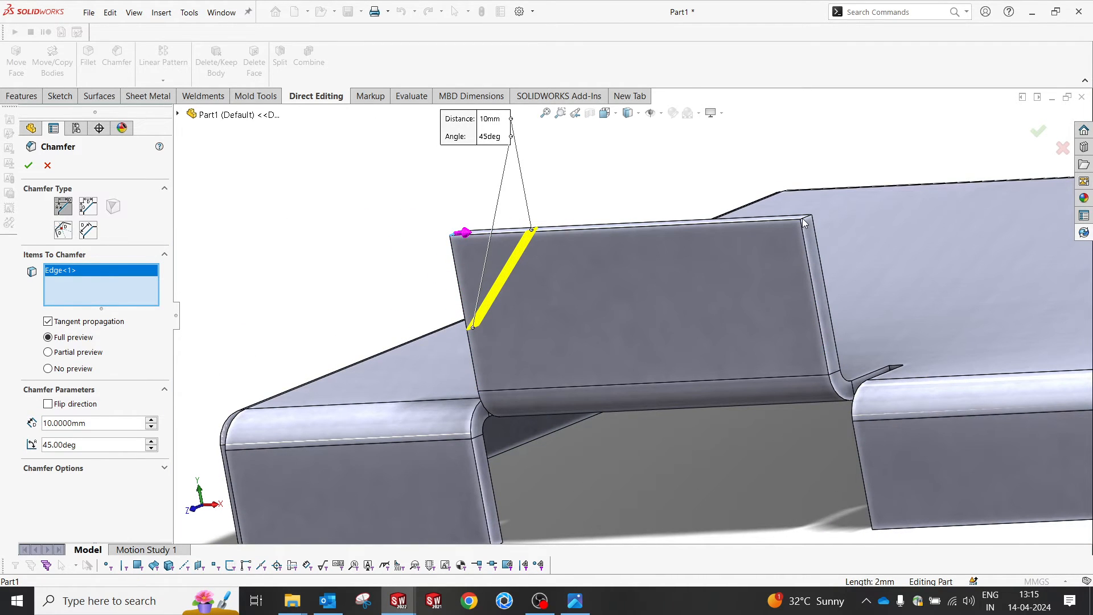
click(803, 222)
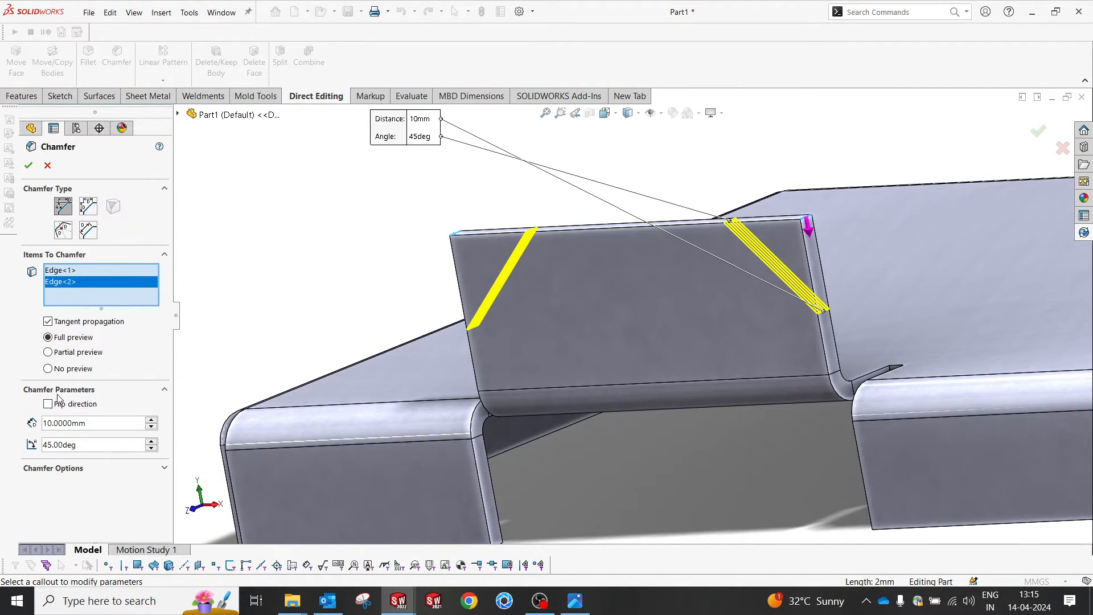
double_click(93, 418)
text(2)
key(Return)
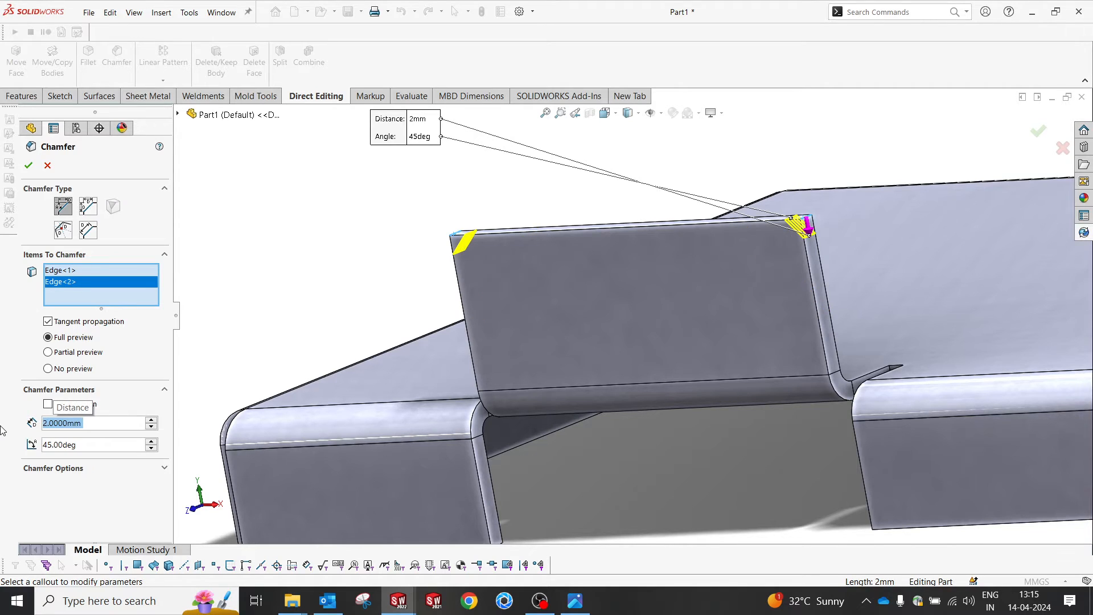
text(4)
key(Return)
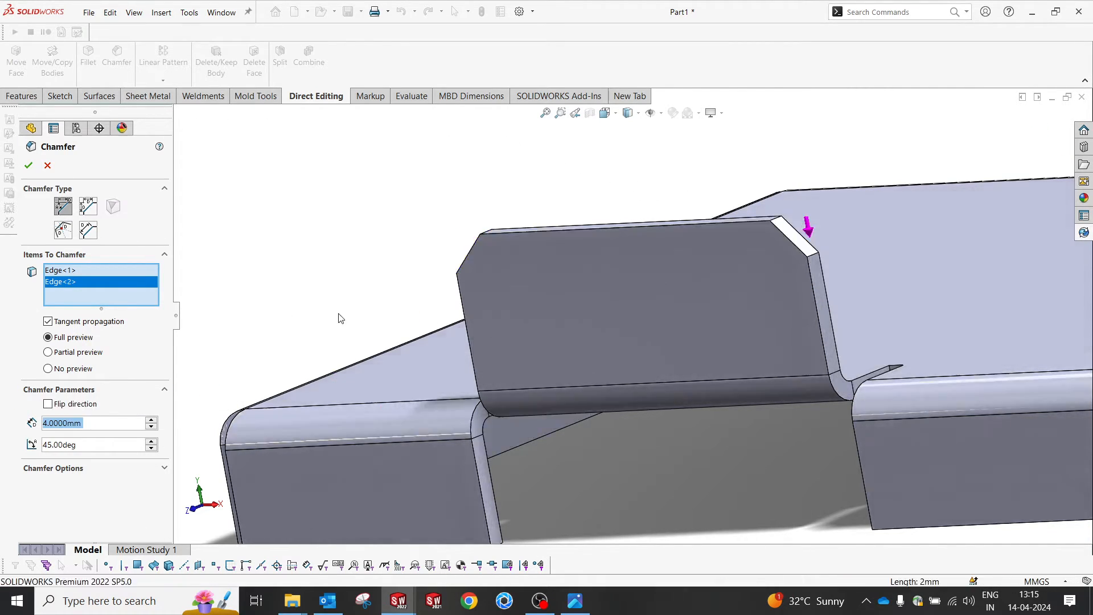
Step: Inspect the chamfered front flange and the overall sheet metal part
mouse_move(546, 296)
middle_down()
mouse_move(717, 306)
mouse_move(584, 364)
mouse_move(549, 283)
mouse_move(540, 288)
mouse_move(555, 291)
middle_up()
scroll(584, 364, up, 6)
scroll(657, 321, up, 1)
scroll(568, 277, down, 2)
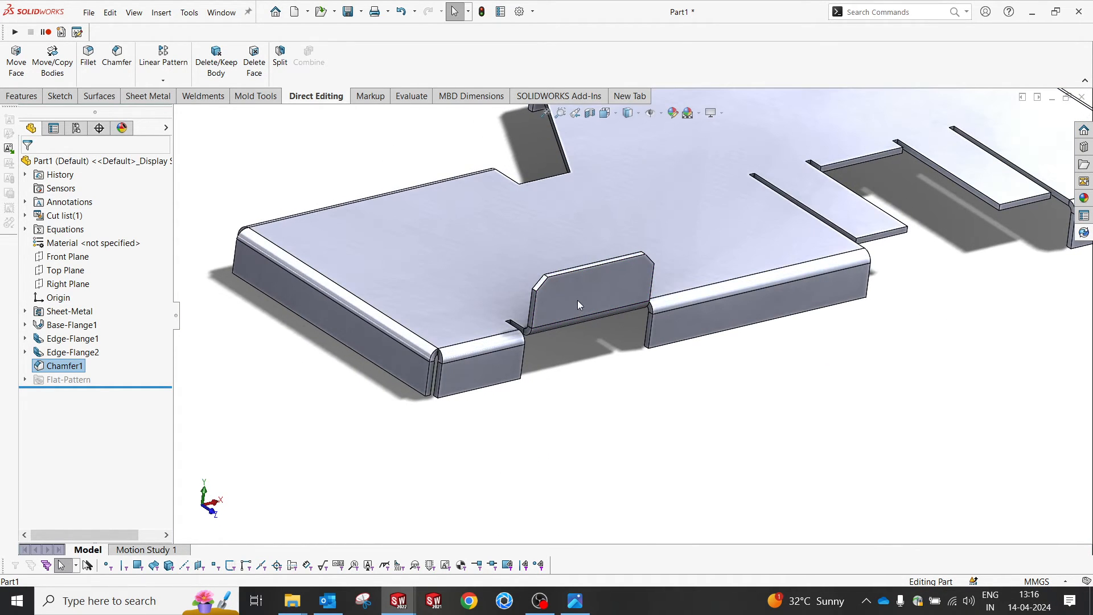
scroll(575, 302, up, 5)
scroll(655, 178, down, 6)
scroll(685, 188, up, 5)
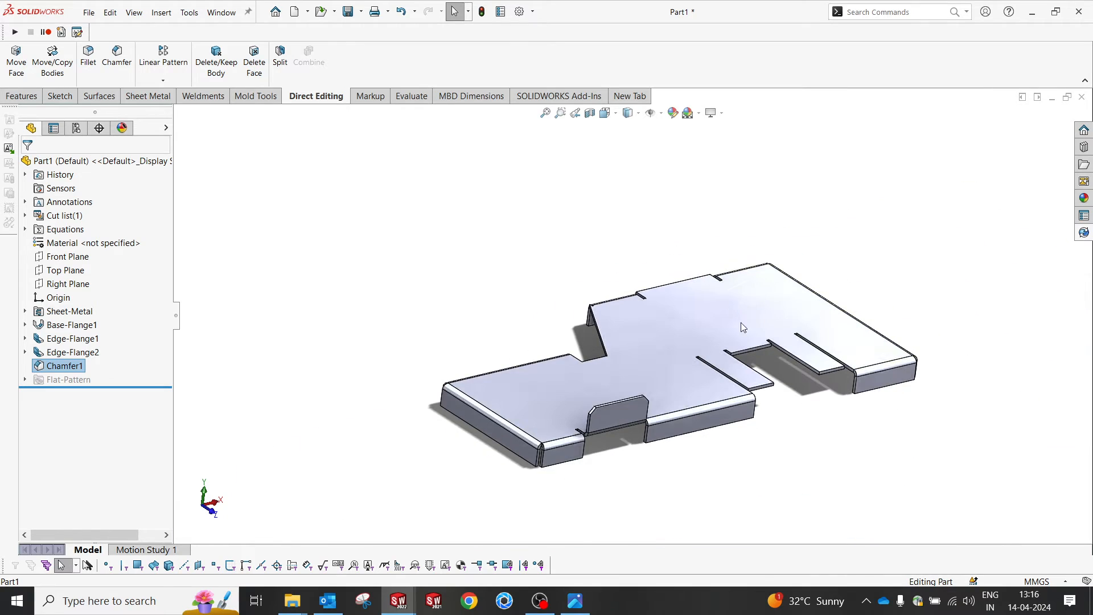
scroll(749, 265, down, 2)
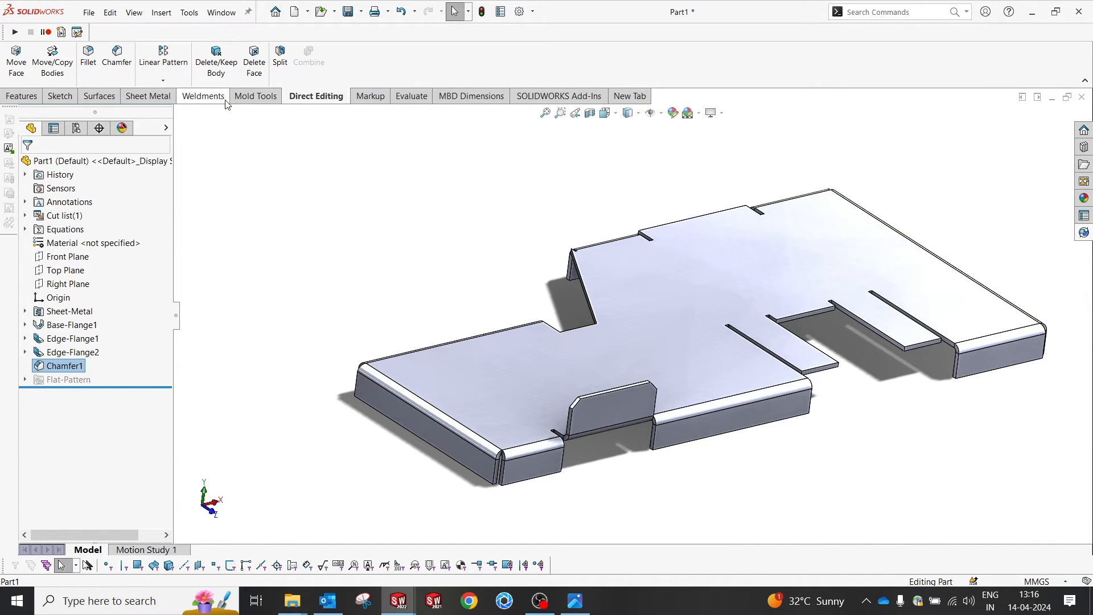
Step: Start a Jog on the plate's top face and sketch a horizontal bend line from edge to edge across the left slotted tab
click(153, 98)
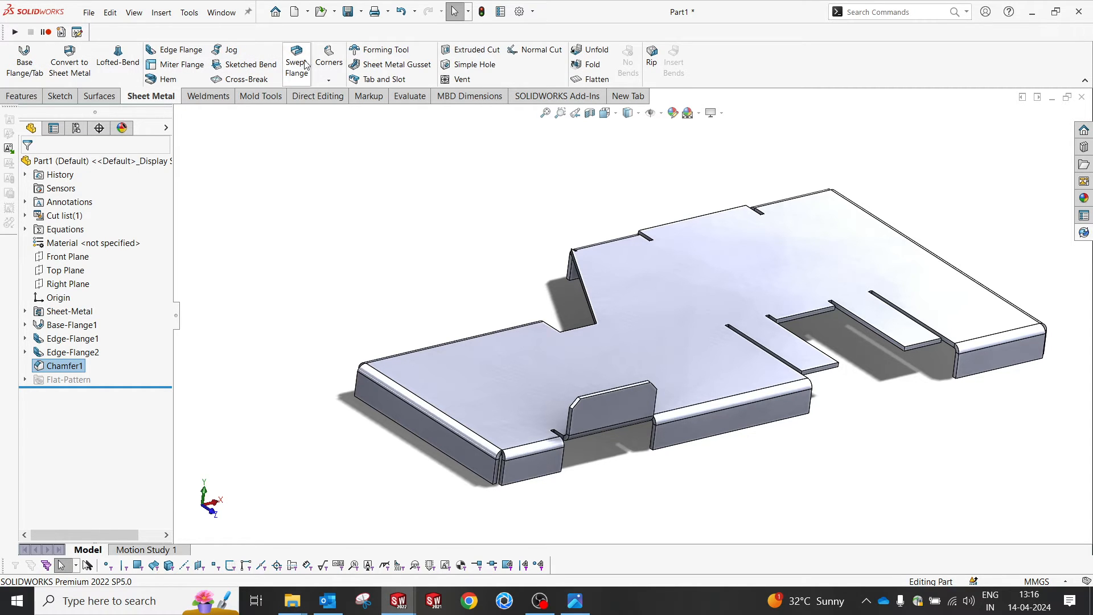
click(227, 53)
scroll(772, 339, down, 5)
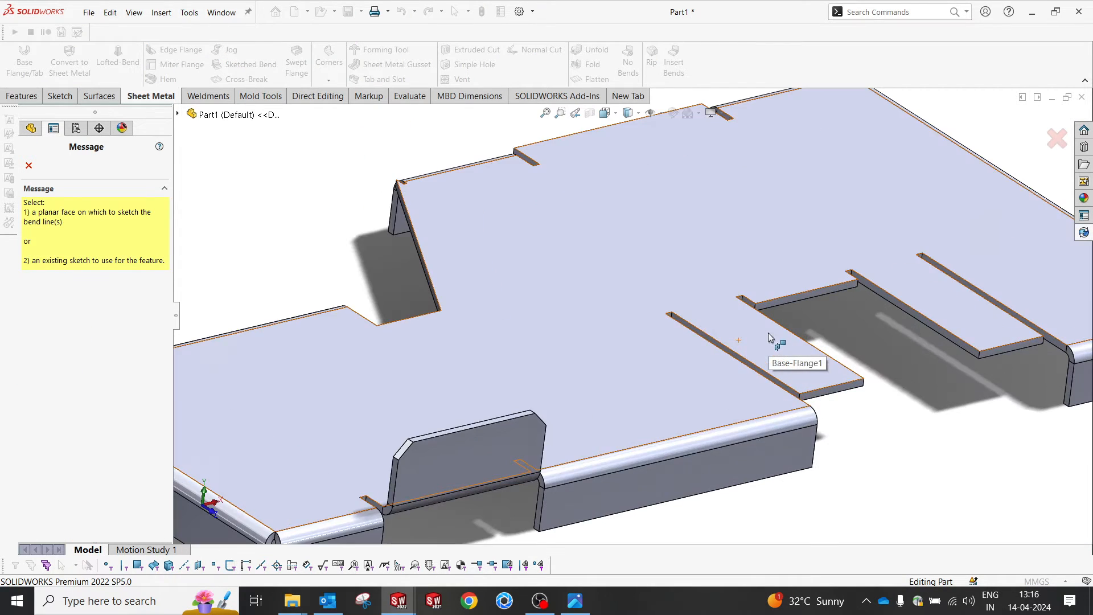
click(772, 339)
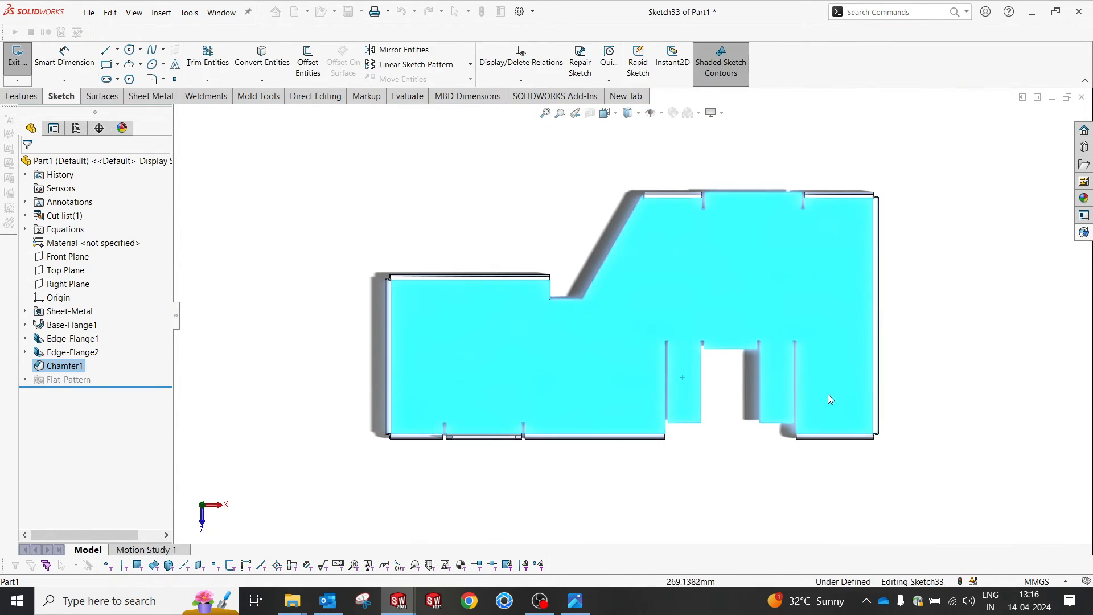
scroll(688, 376, down, 6)
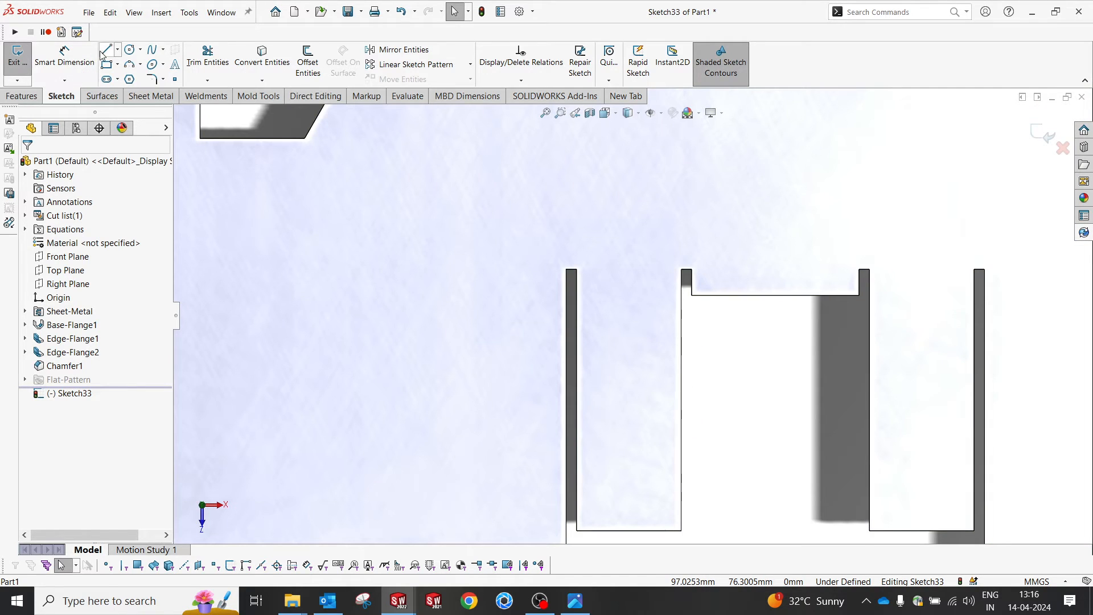
click(104, 51)
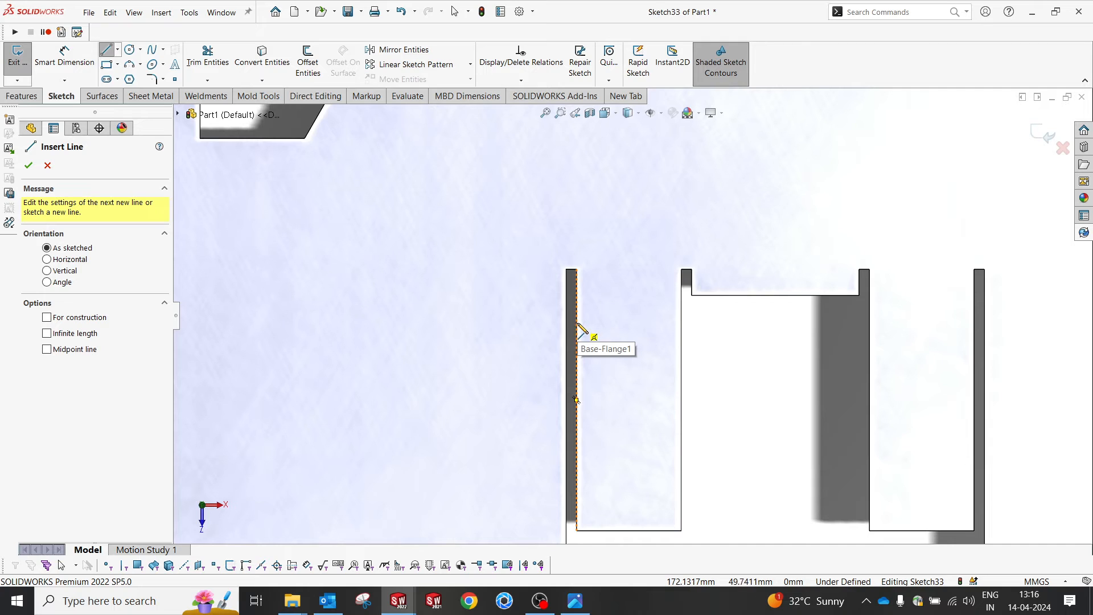
click(576, 306)
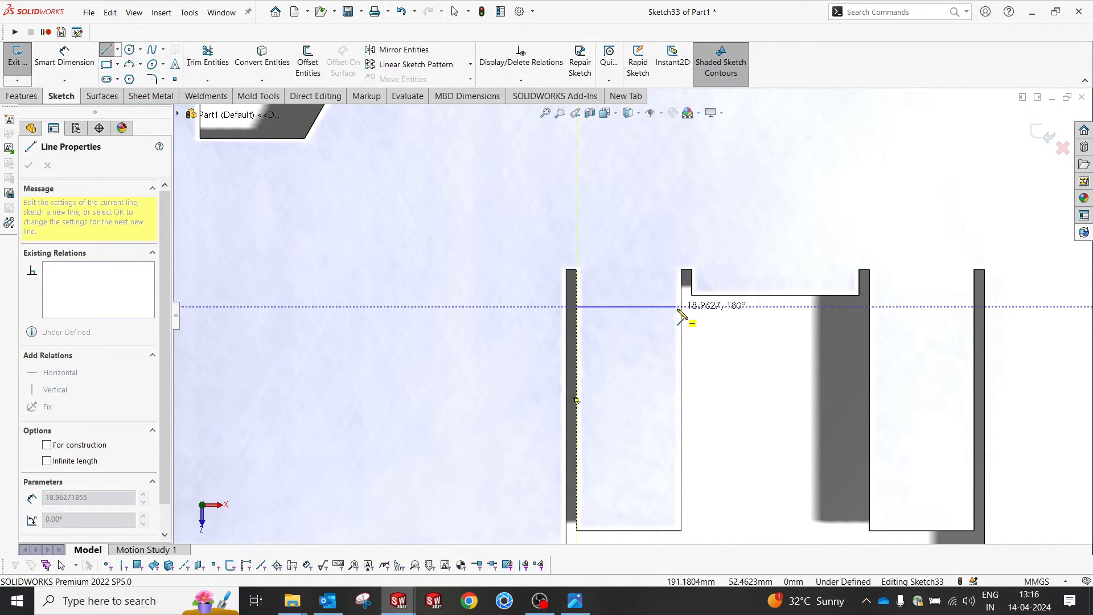
click(681, 308)
key(Escape)
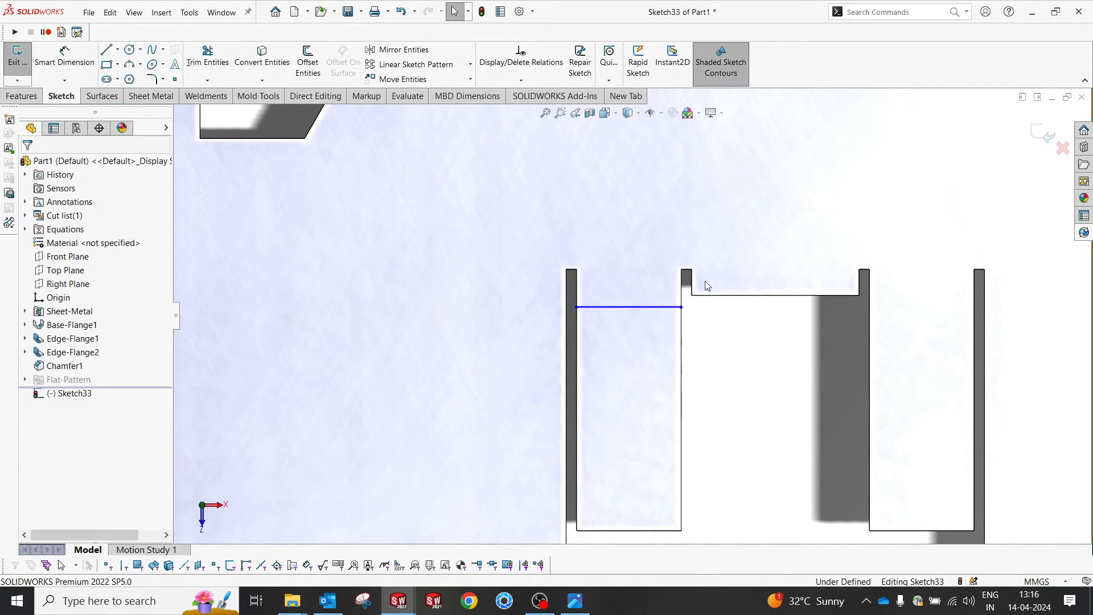
Step: Dimension the bend line 15 mm from the inner end of the slot beside the tab
right_drag(711, 308, 691, 275)
click(688, 271)
click(678, 308)
click(718, 375)
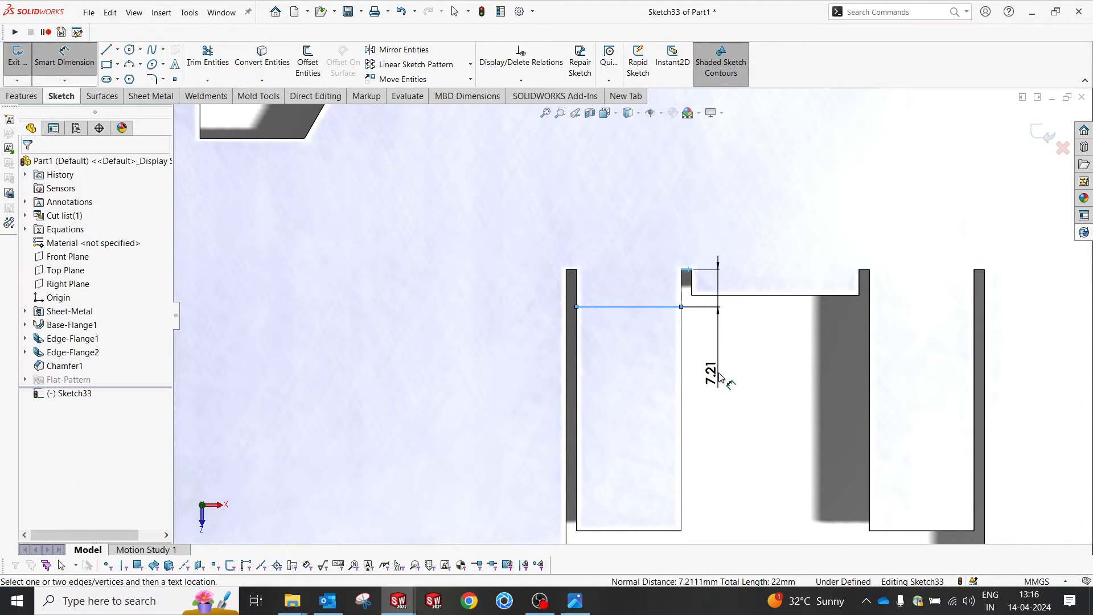
text(15)
key(Return)
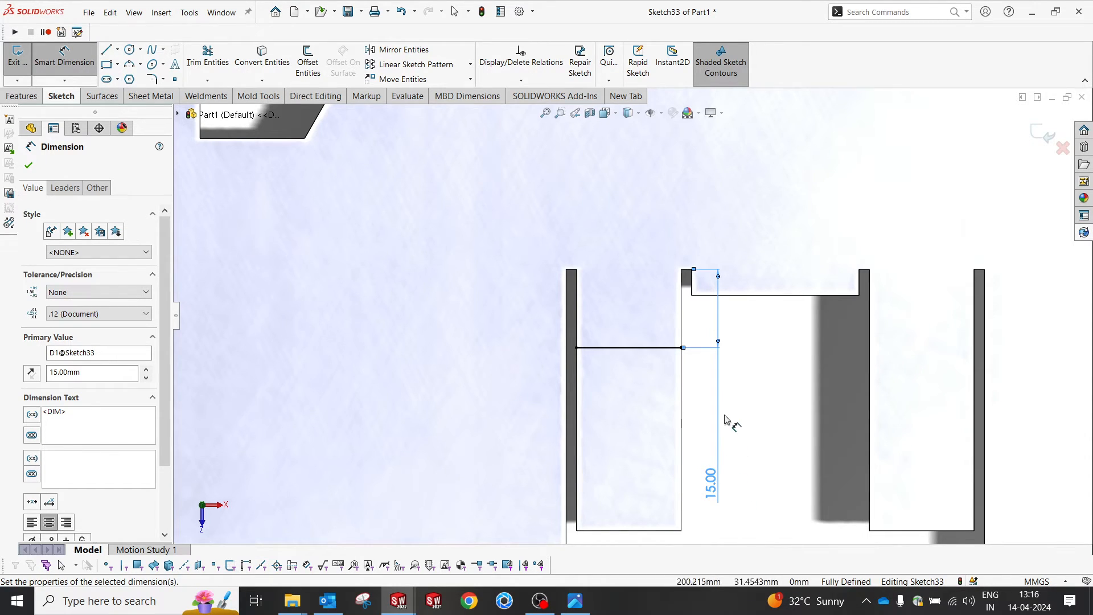
right_click(732, 438)
click(742, 430)
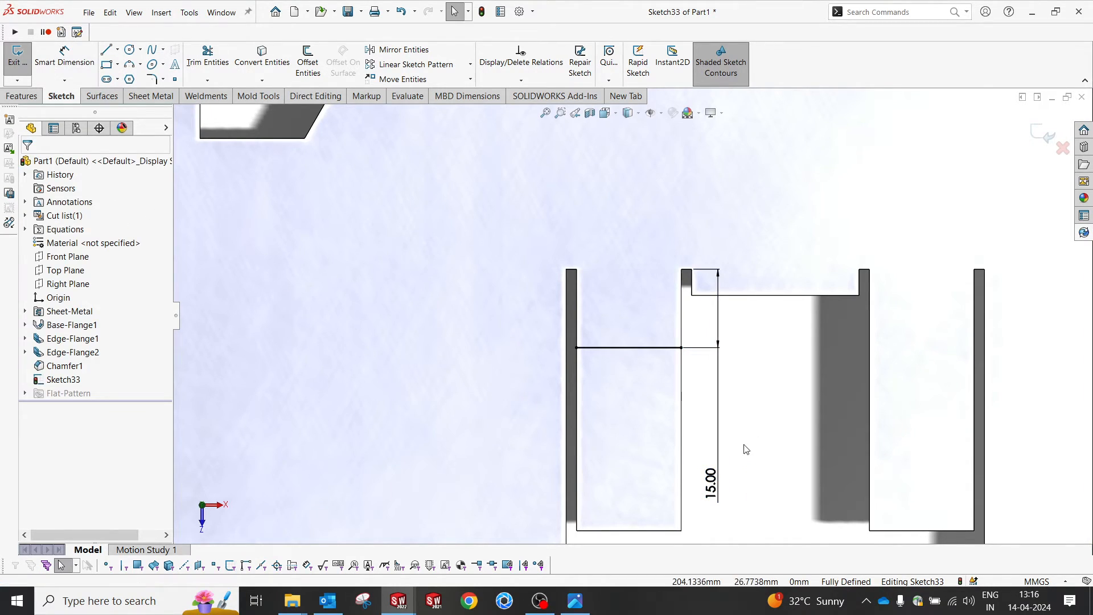
Step: Check the reference drawing EP 1.JPG in the image viewer for the tab's jog dimensions, and return to the model
click(581, 599)
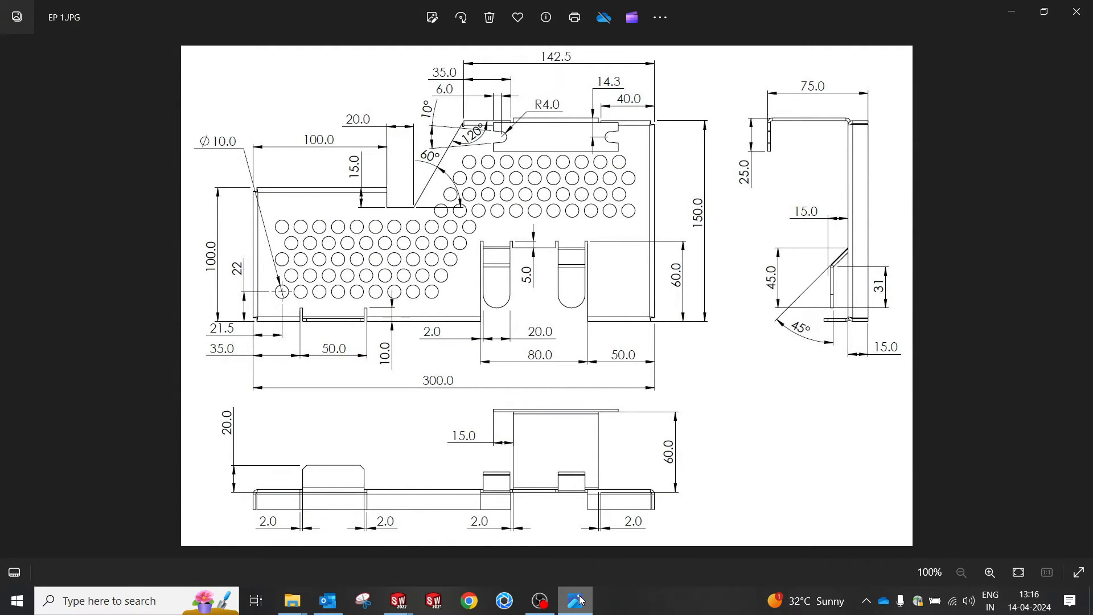
click(580, 599)
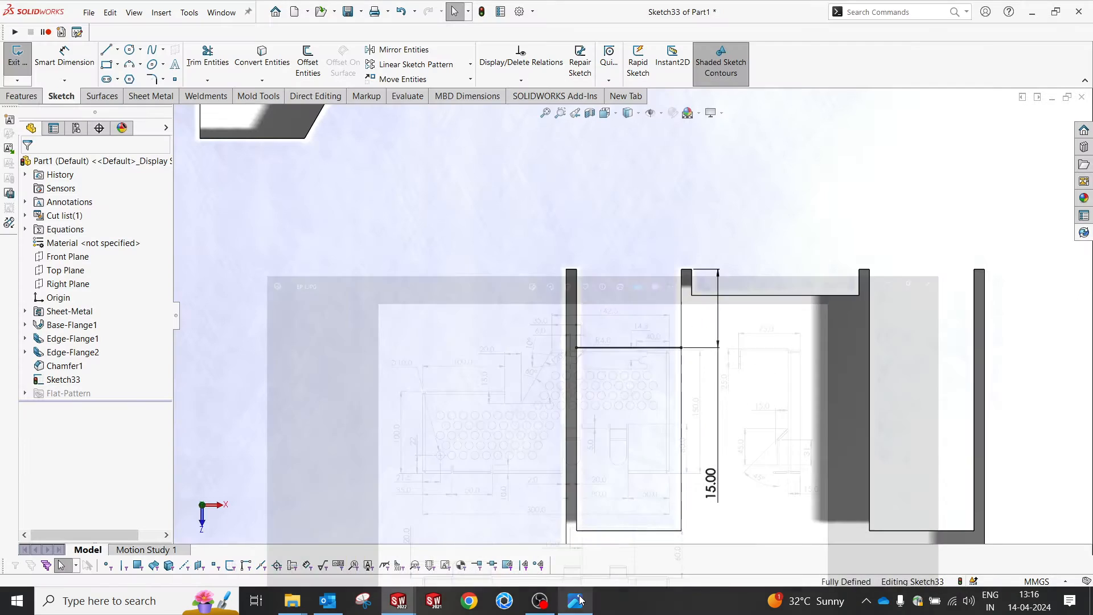
key(alt+Tab)
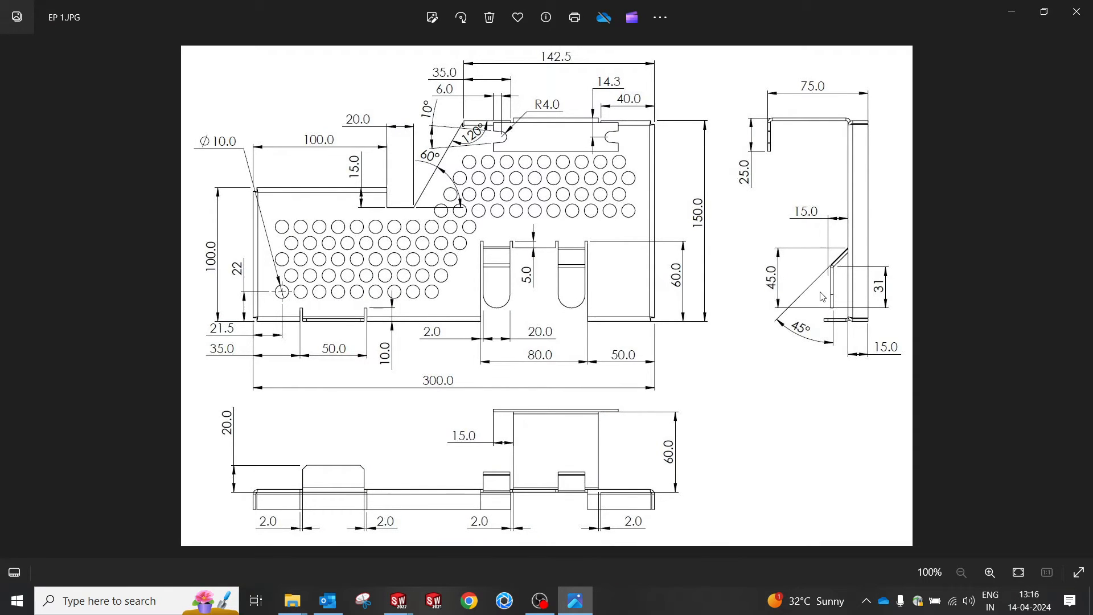
click(575, 600)
Step: Apply the Jog command to the bend line sketch, with the plate's main top face as the fixed face
mouse_move(610, 442)
middle_down()
mouse_move(620, 374)
mouse_move(665, 360)
mouse_move(632, 356)
middle_up()
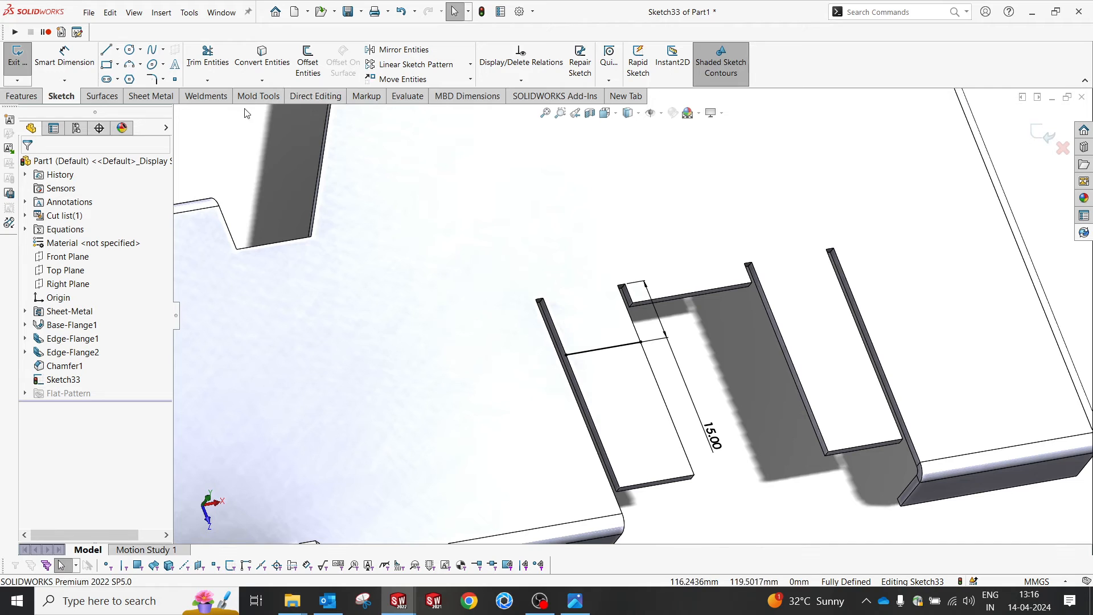
click(151, 96)
click(224, 52)
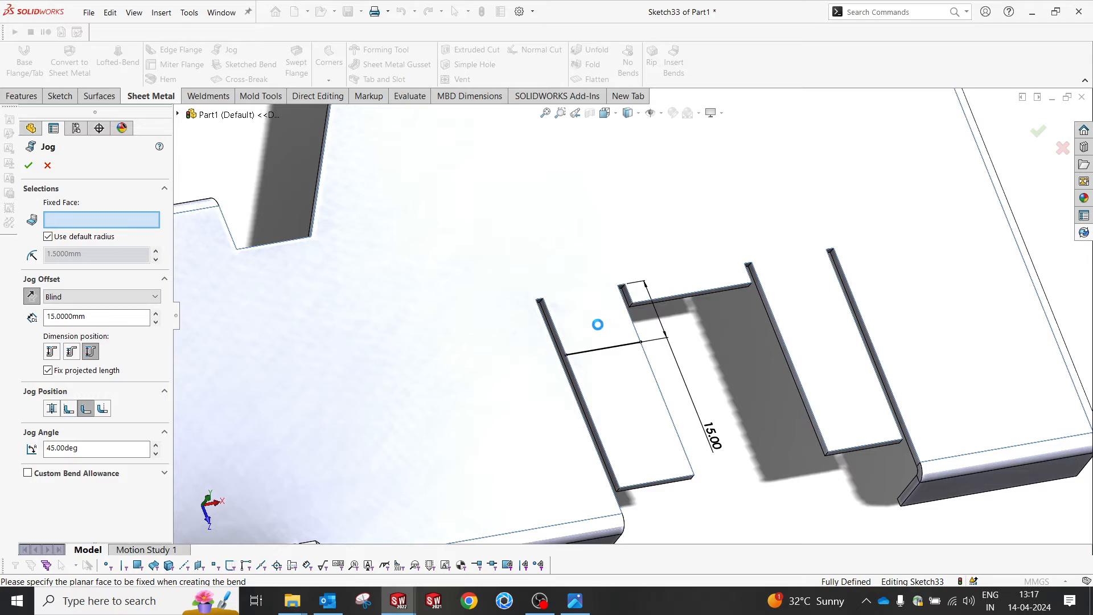
click(597, 324)
middle_drag(598, 325, 619, 347)
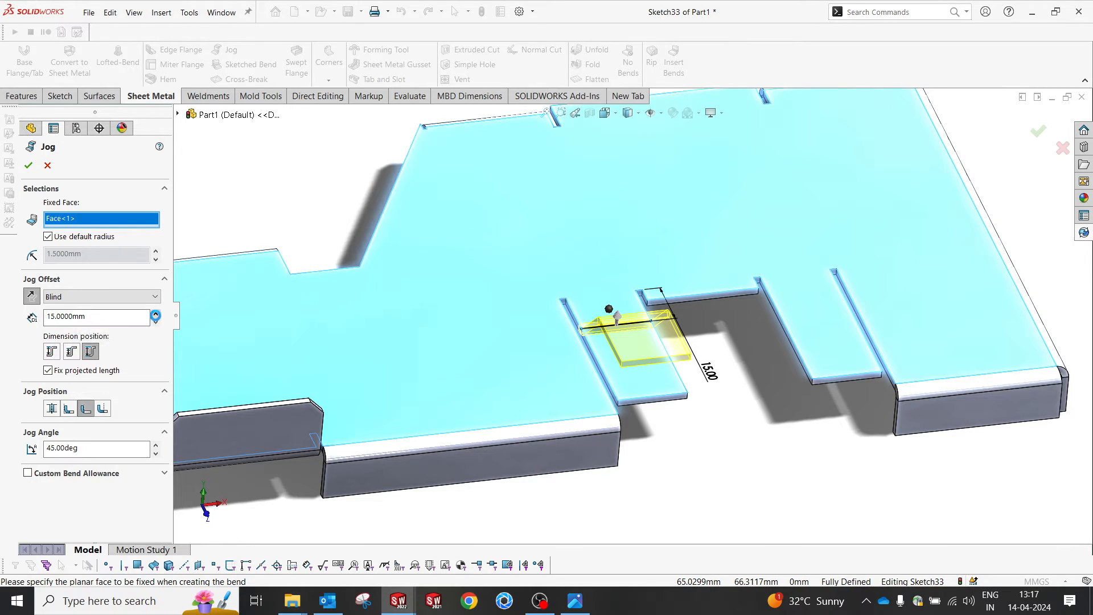
Step: Set the jog offset to 15 mm and the jog position to Material Inside
click(155, 314)
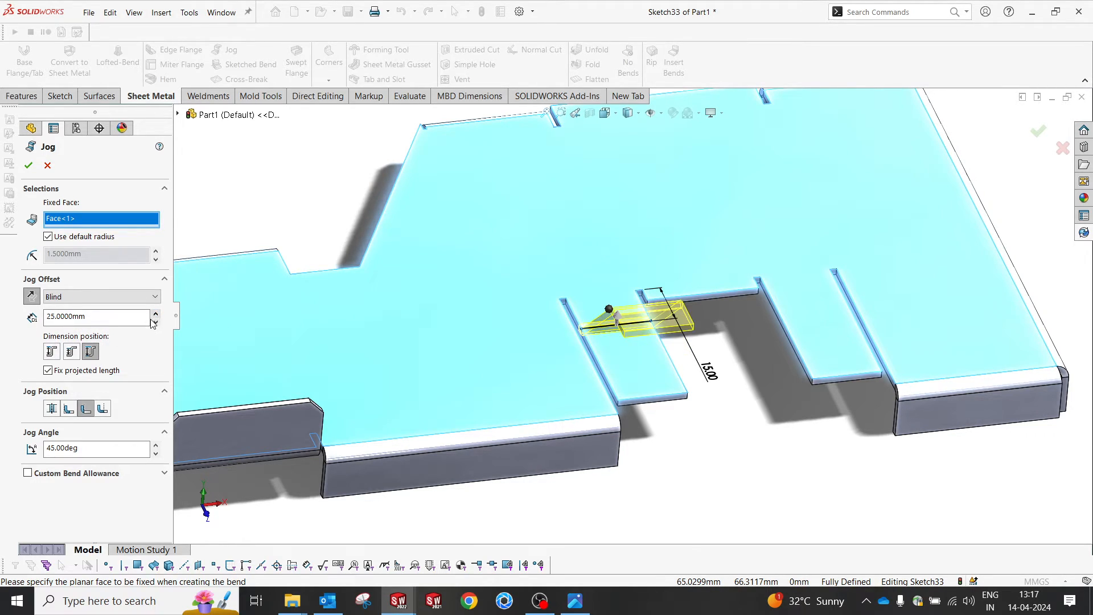
drag(111, 319, 51, 322)
text(15)
key(Return)
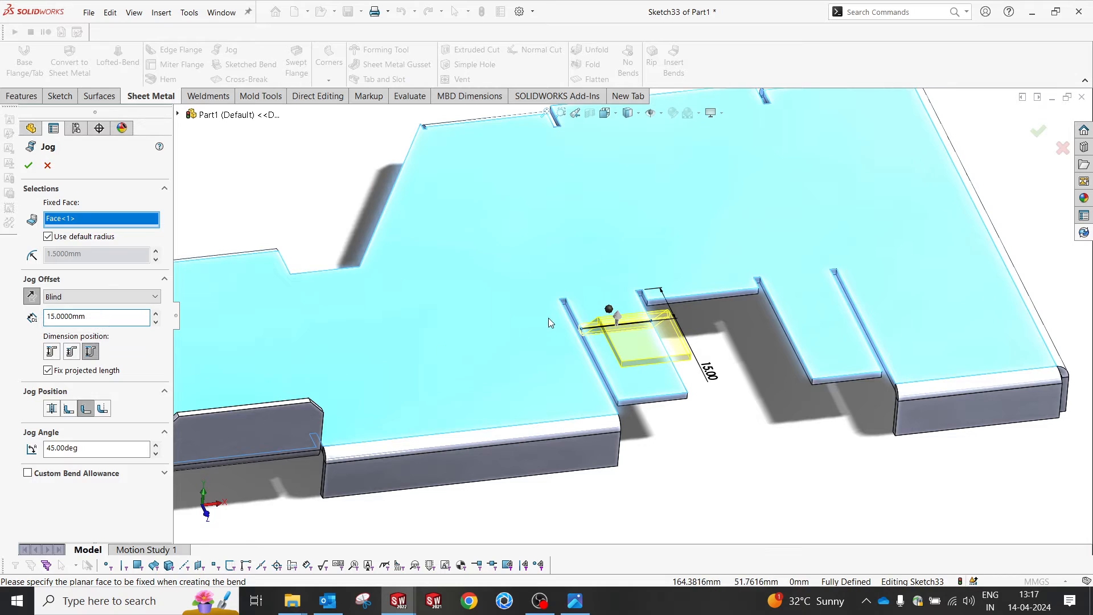
scroll(589, 336, down, 5)
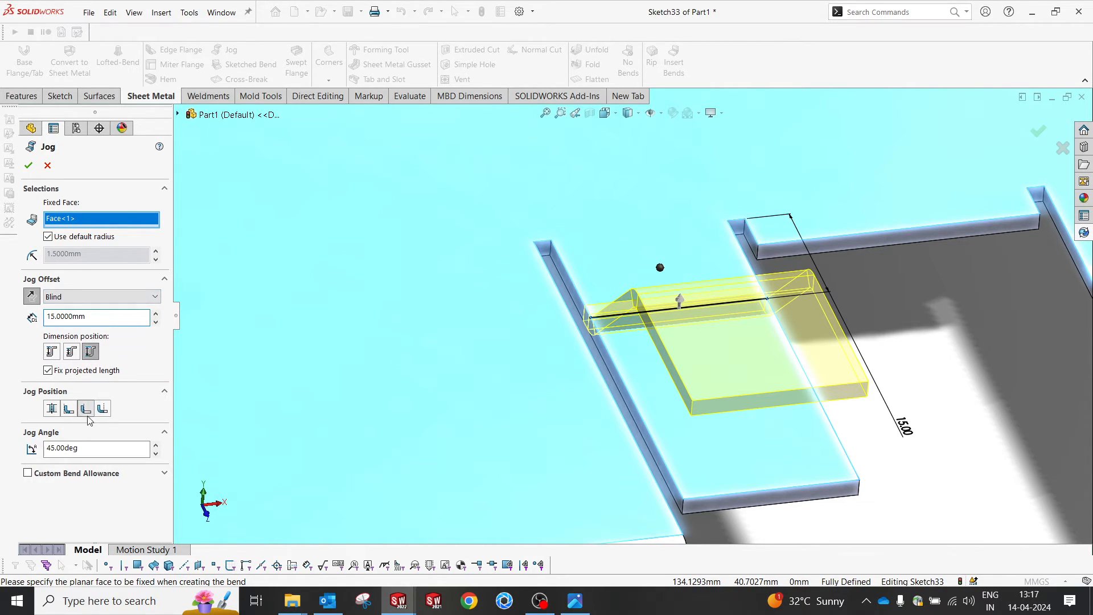
click(68, 409)
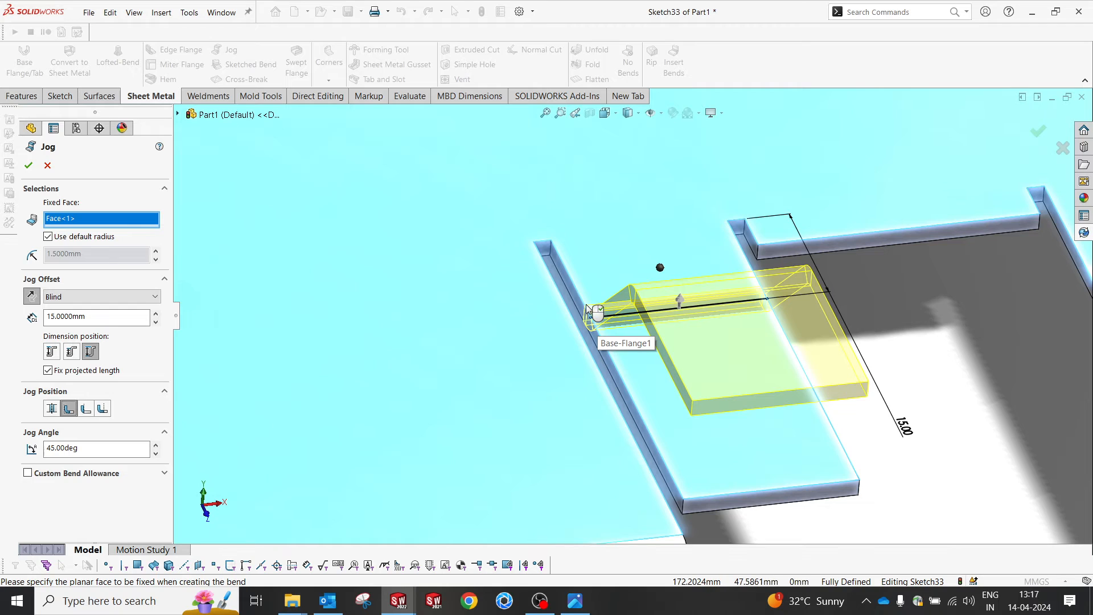
Step: Change the jog position to Bend Outside, check it against the EP 1.JPG drawing, and complete the tab's jog
click(104, 406)
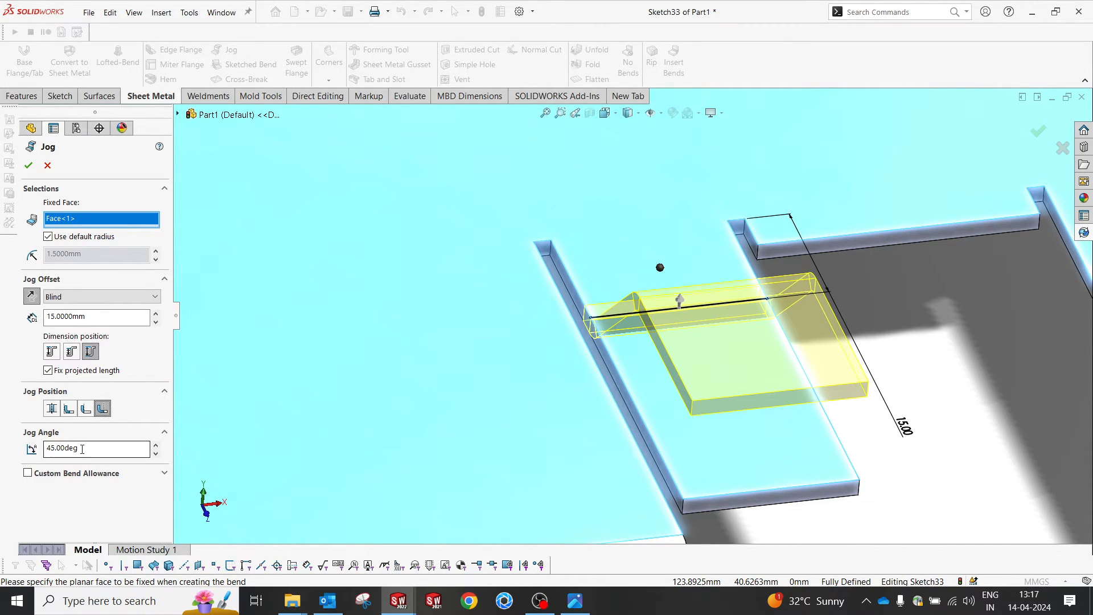
click(575, 601)
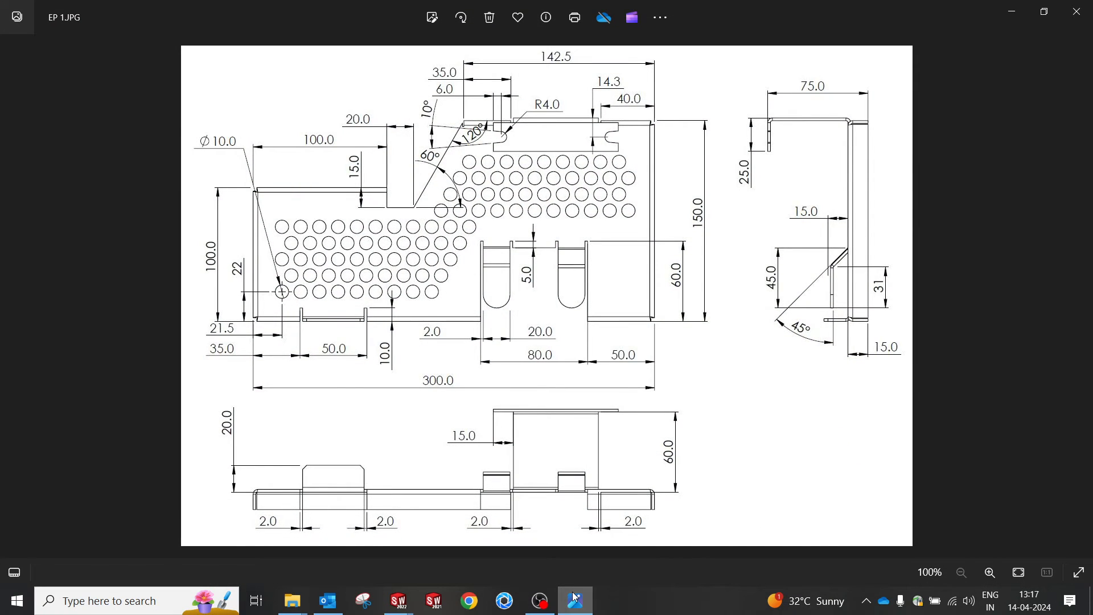
click(574, 600)
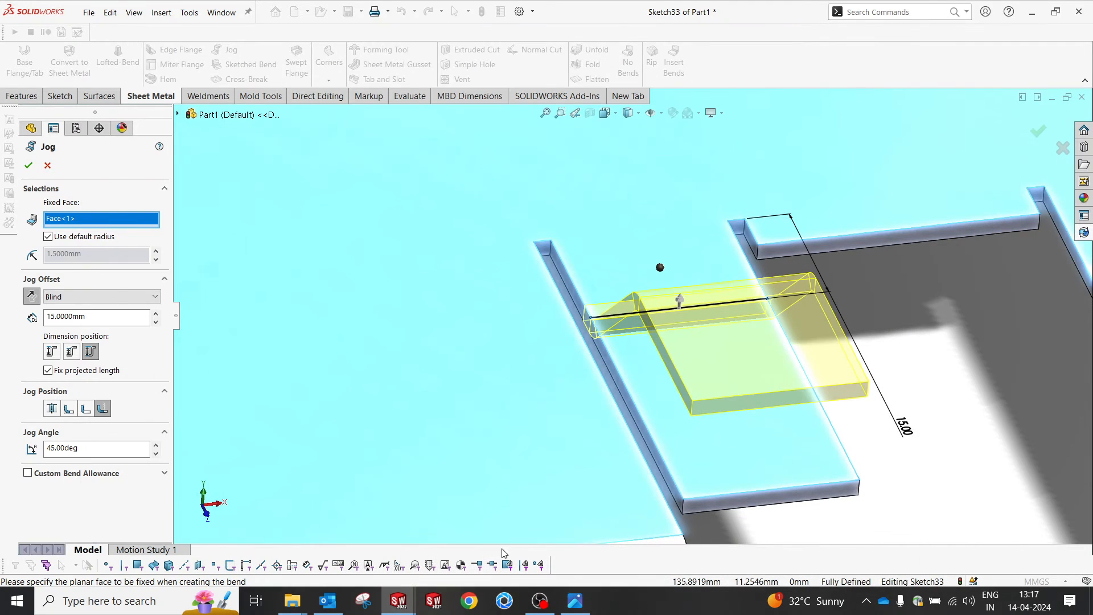
click(31, 165)
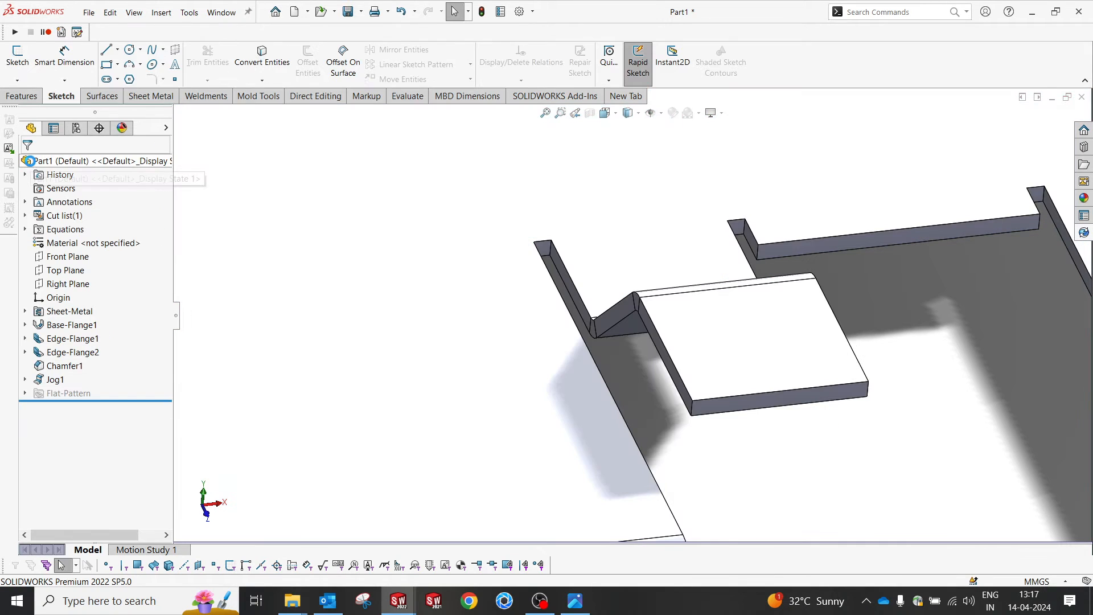
scroll(631, 327, down, 5)
middle_drag(631, 328, 681, 333)
scroll(702, 271, down, 3)
scroll(700, 267, down, 1)
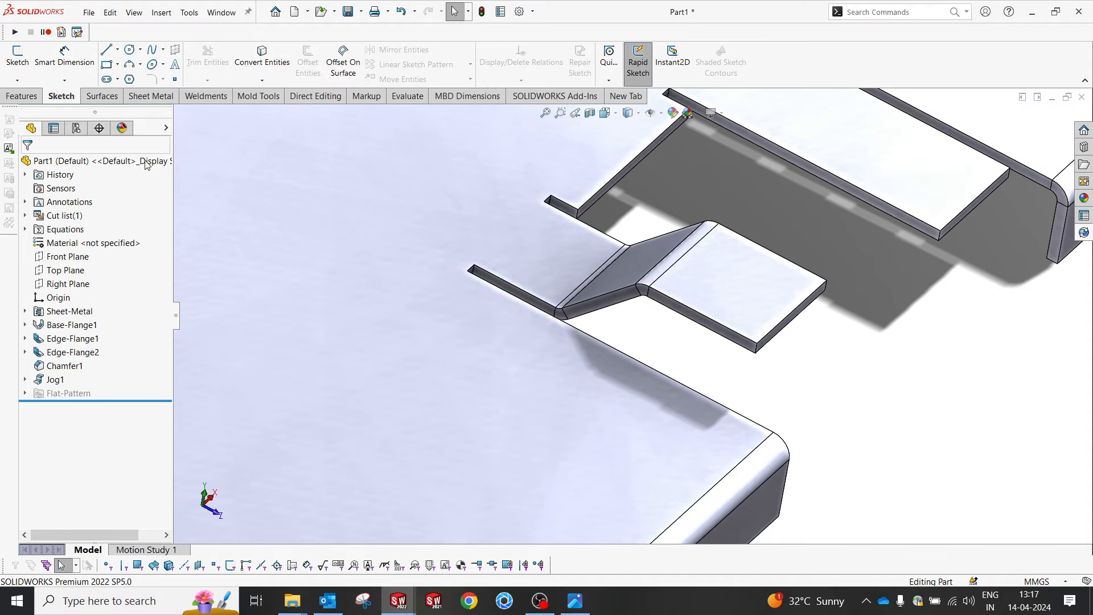
Step: Start a full round fillet and select one long side face of the jogged tab as the first side face set
click(21, 96)
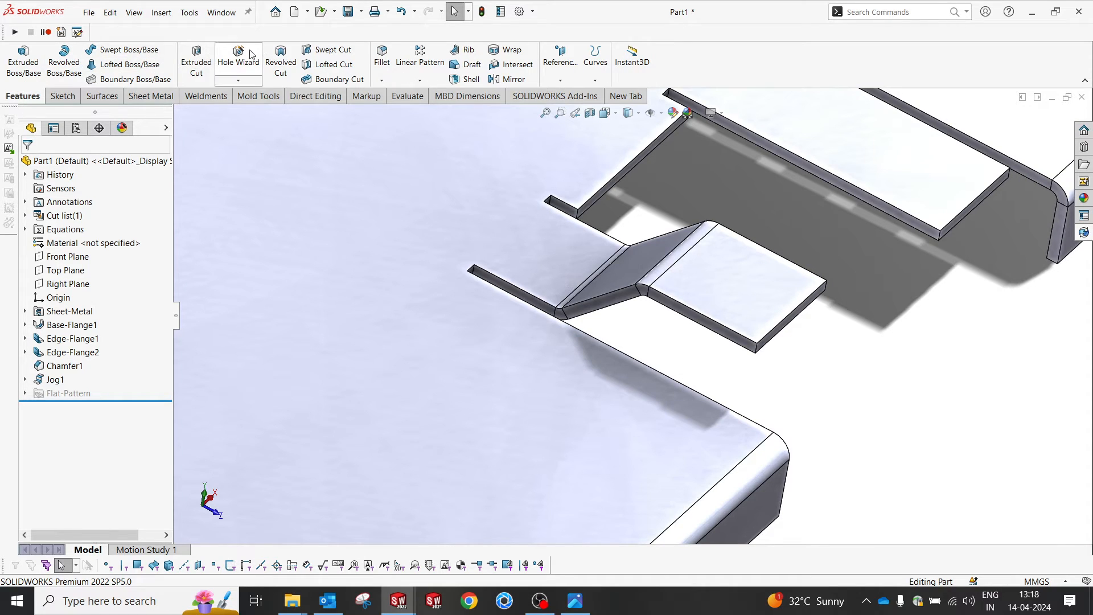
click(382, 55)
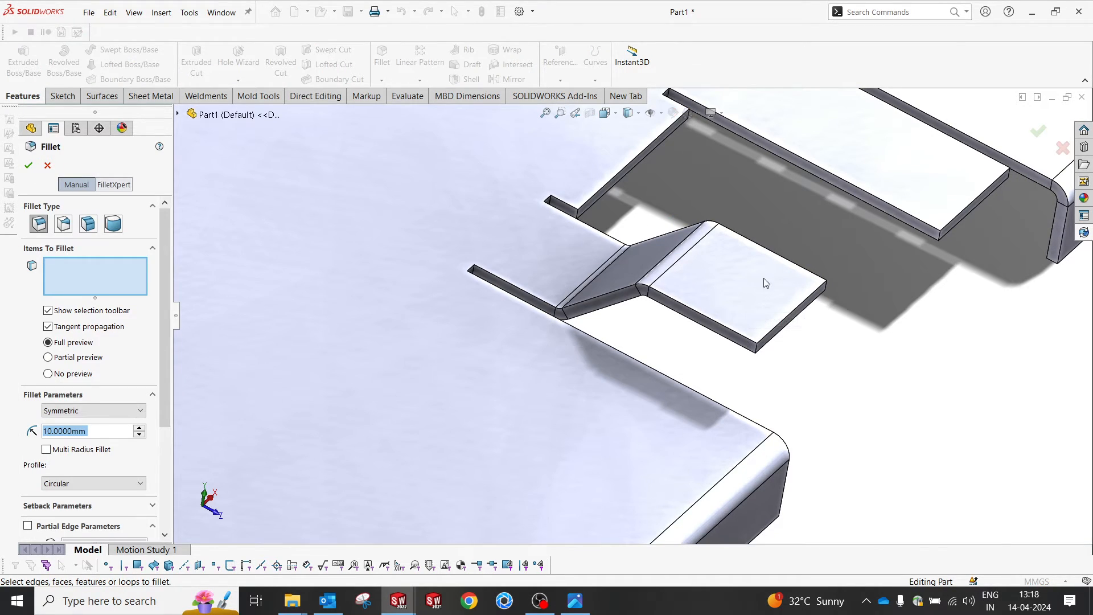
click(114, 223)
scroll(719, 352, down, 3)
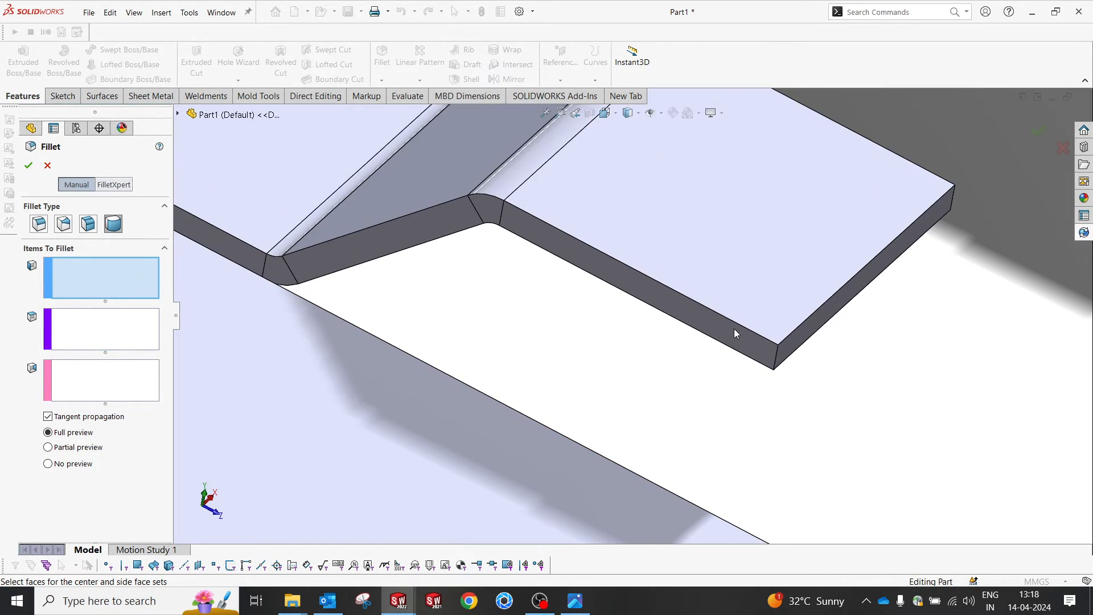
click(746, 336)
scroll(757, 337, up, 1)
scroll(700, 312, up, 2)
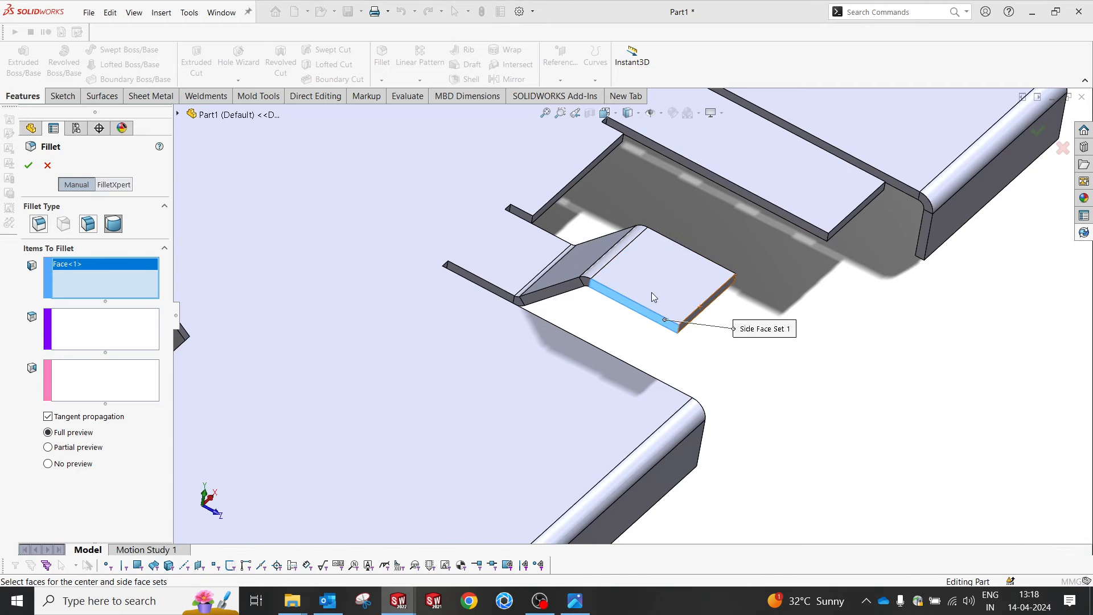
scroll(654, 295, up, 1)
middle_drag(729, 330, 620, 360)
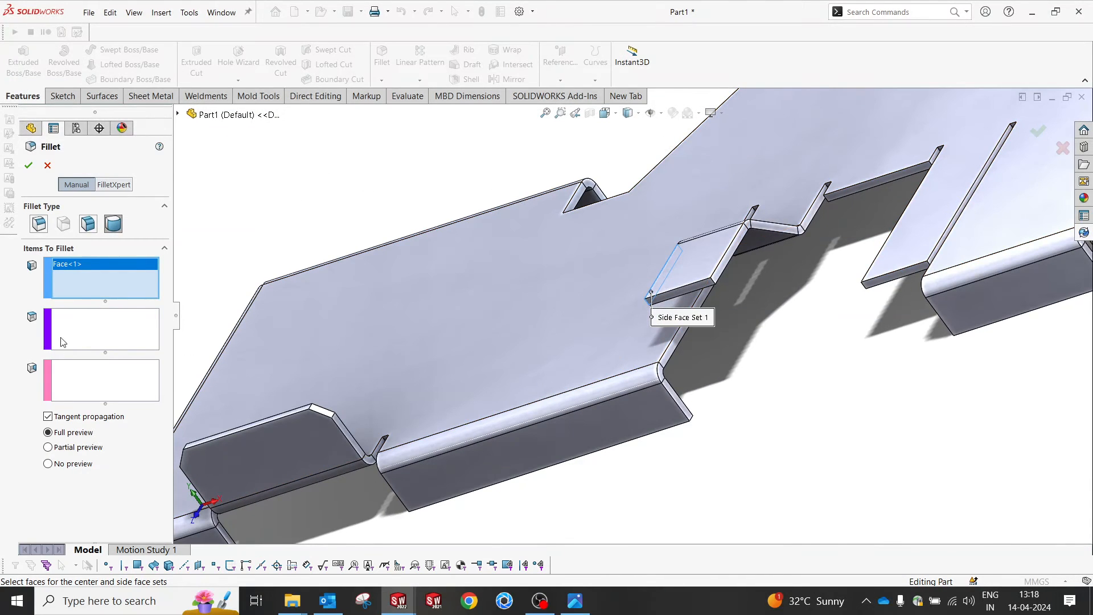
Step: Assign the tab's end face as the center face set and its opposite side as the second side set, completing the full round fillet
click(78, 337)
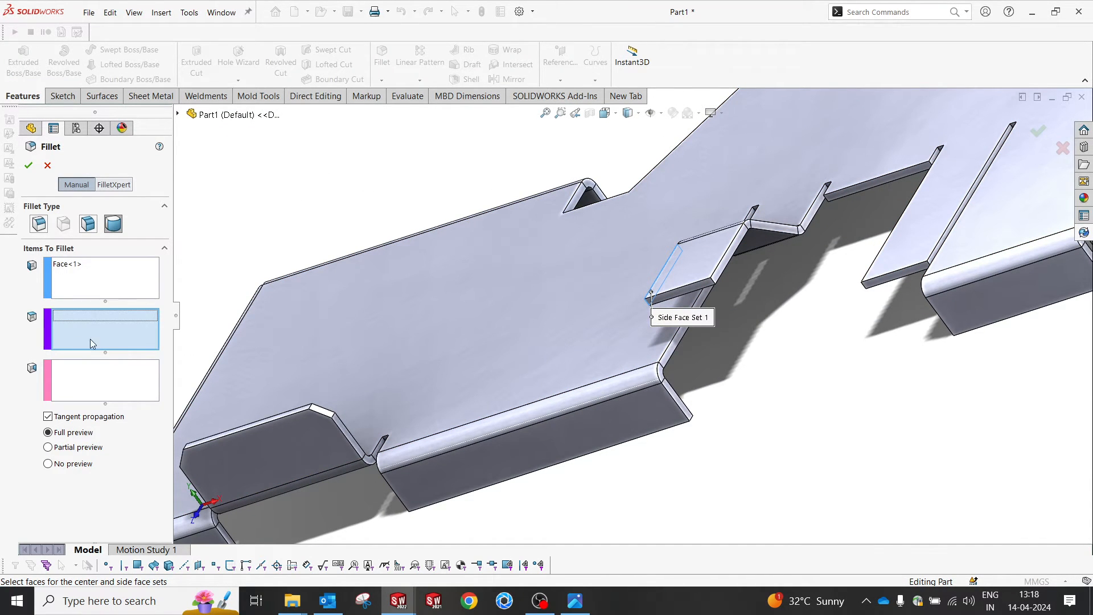
scroll(671, 285, down, 4)
click(711, 288)
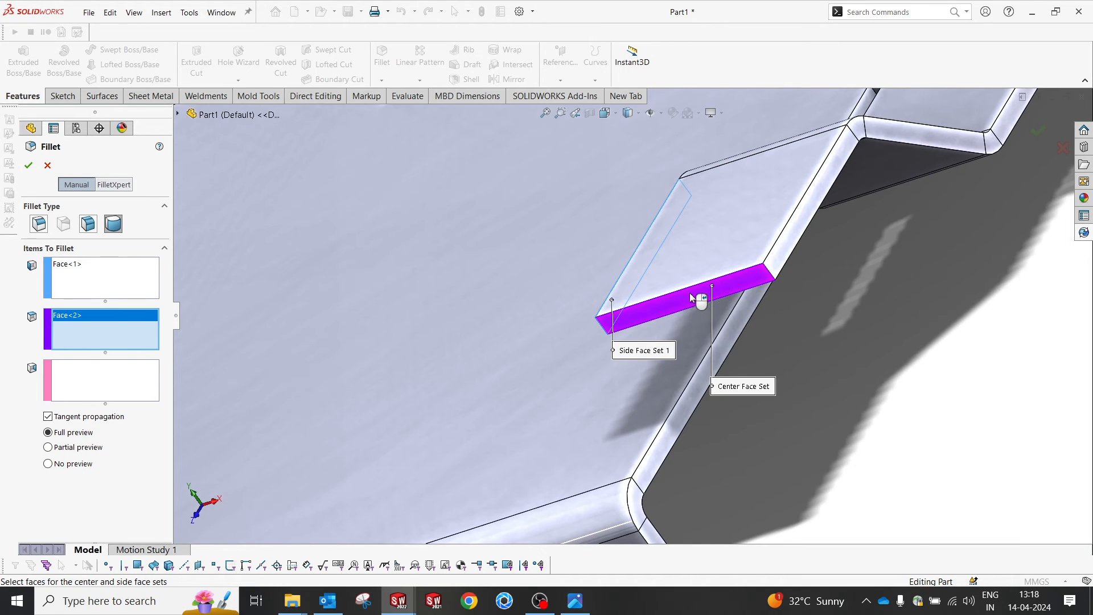
click(112, 370)
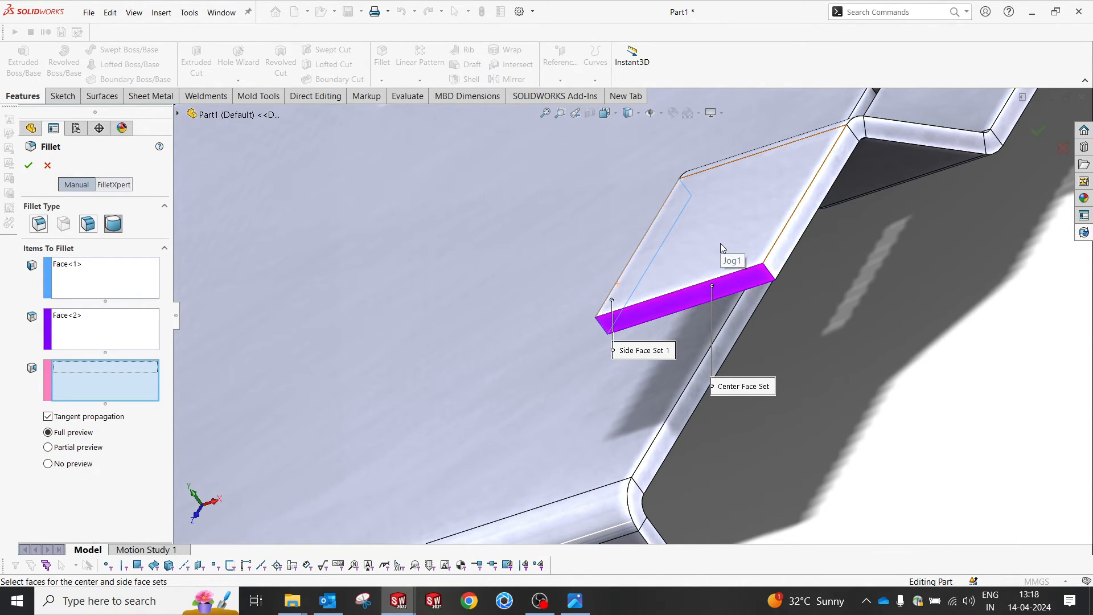
click(786, 248)
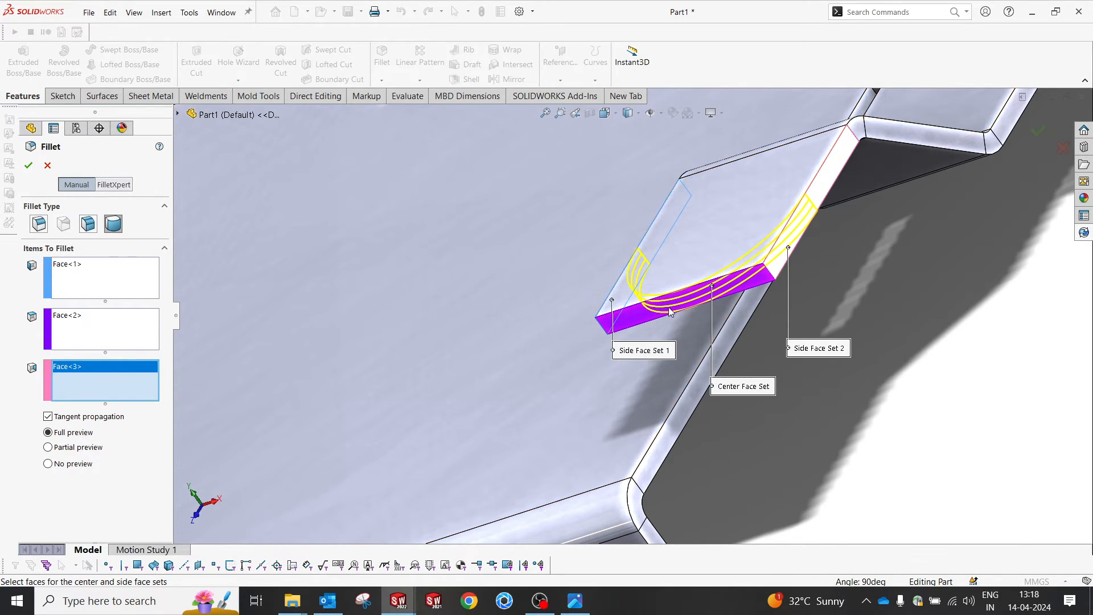
click(28, 165)
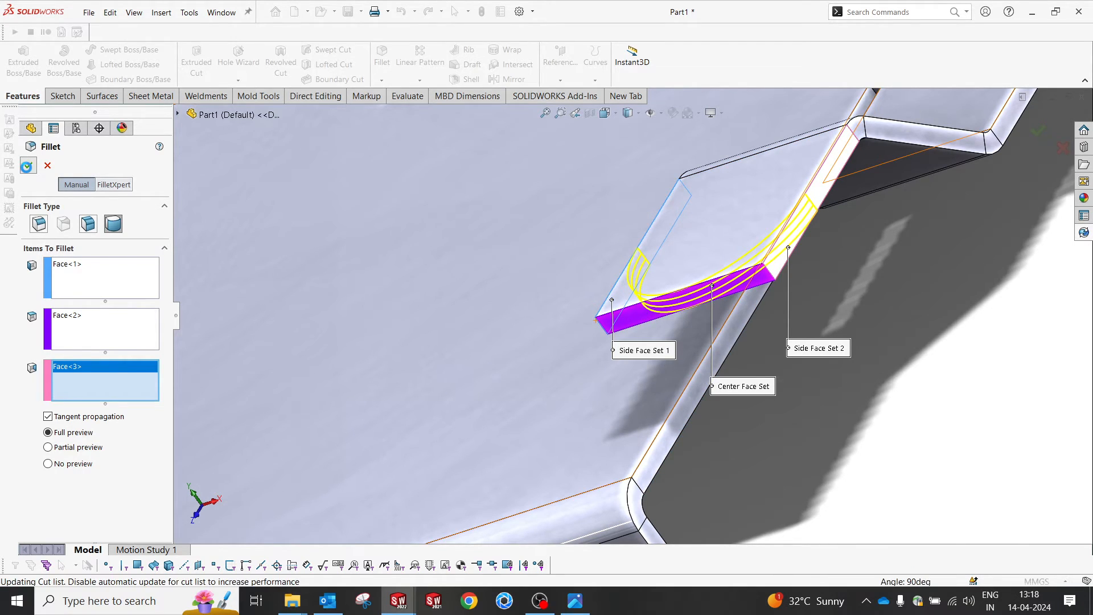
scroll(735, 314, up, 5)
middle_drag(734, 307, 791, 356)
scroll(740, 321, up, 1)
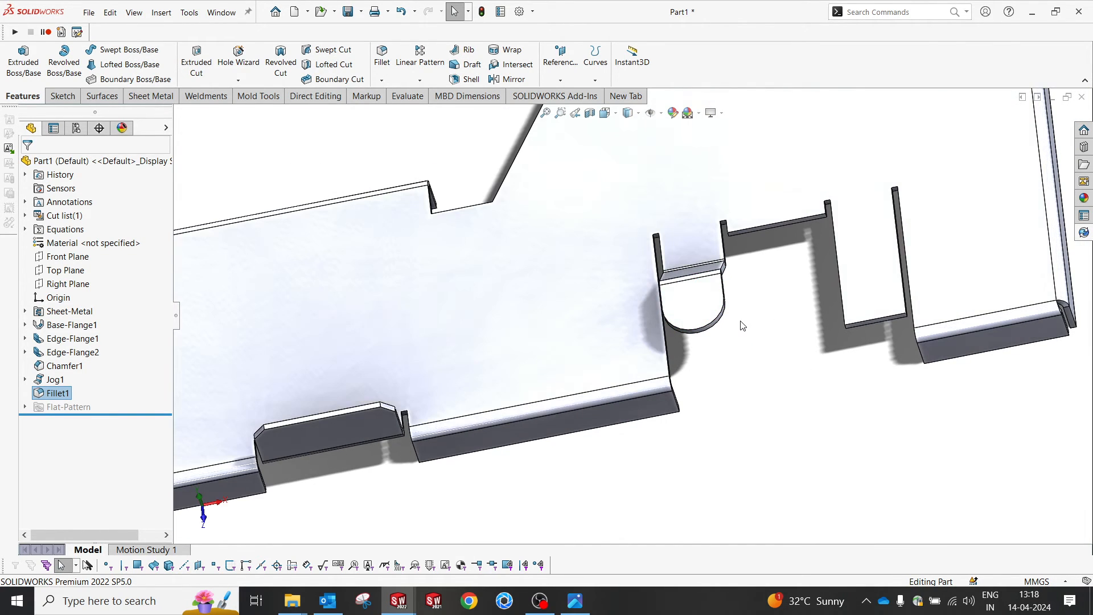
Step: Sketch a straight bend line across the second, still flat tab on the plate's main top face
click(857, 264)
click(783, 339)
click(865, 274)
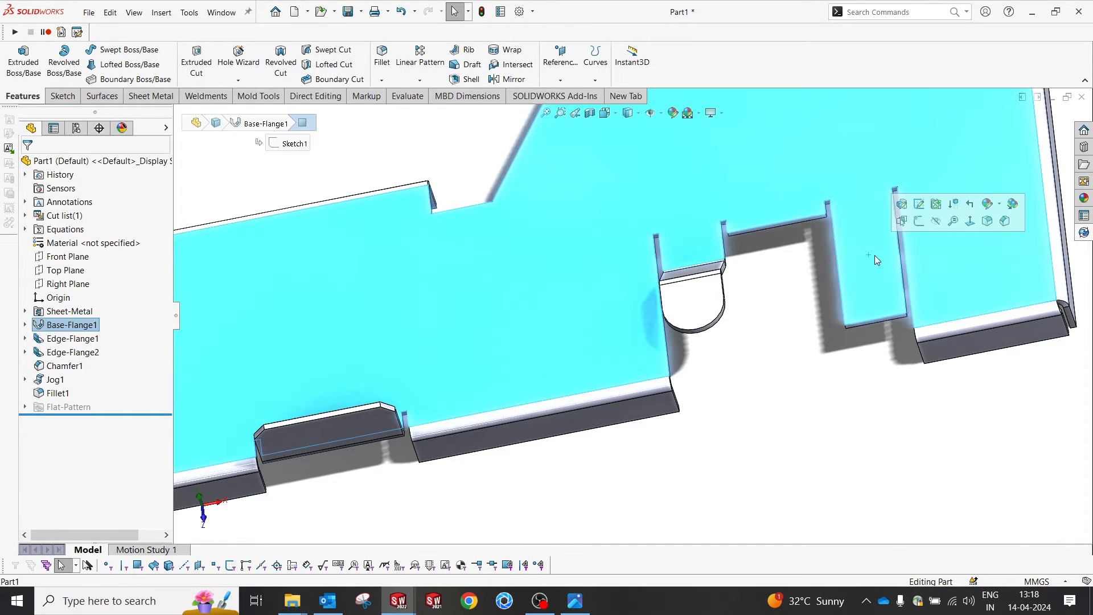
click(922, 228)
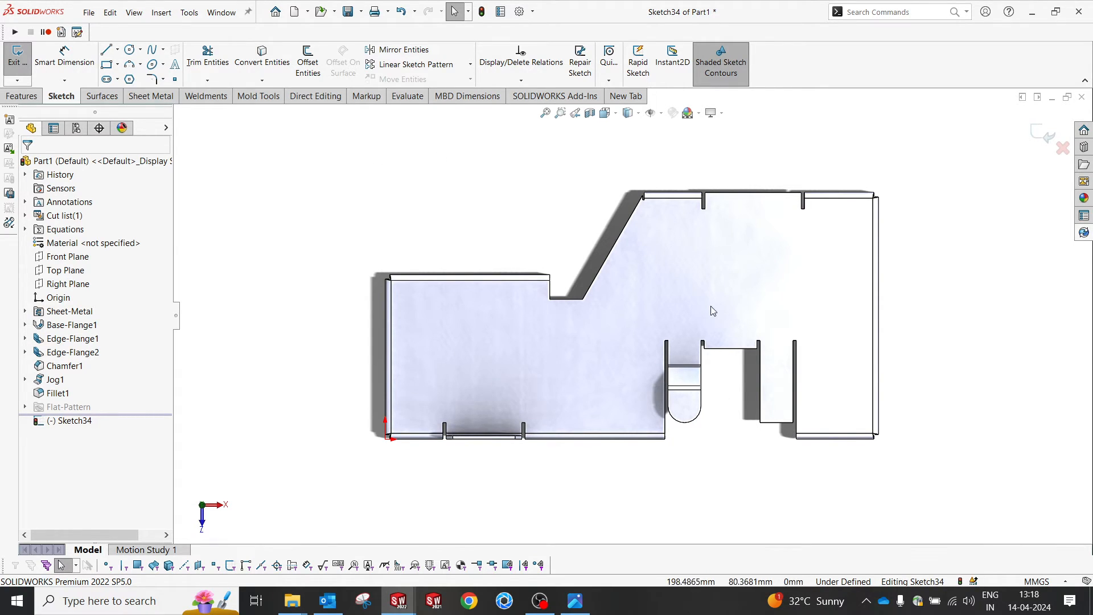
click(107, 50)
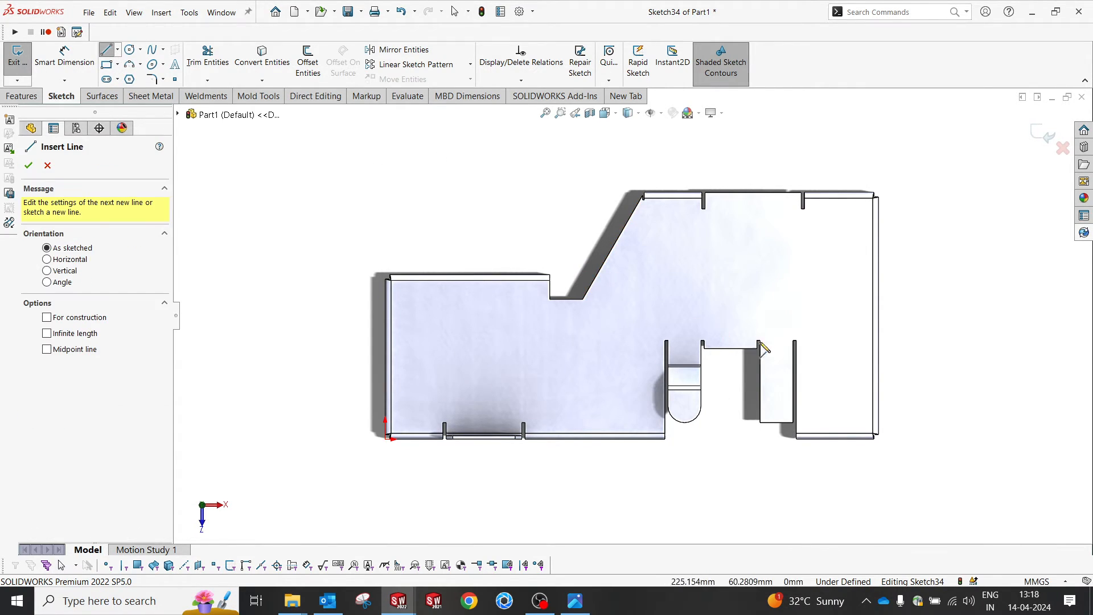
scroll(797, 361, down, 5)
click(650, 352)
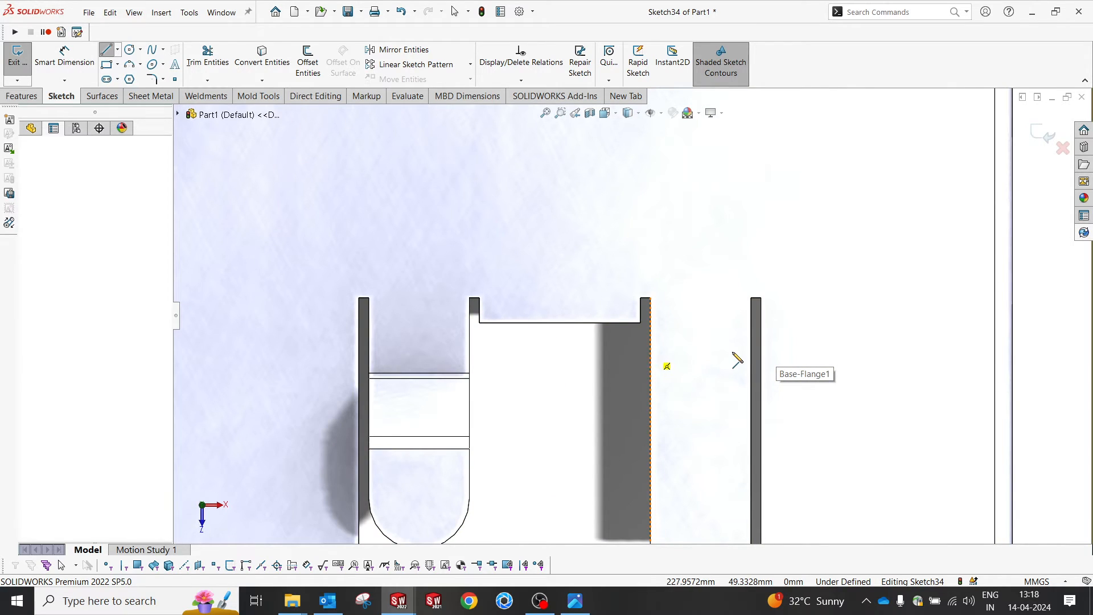
click(750, 352)
key(Escape)
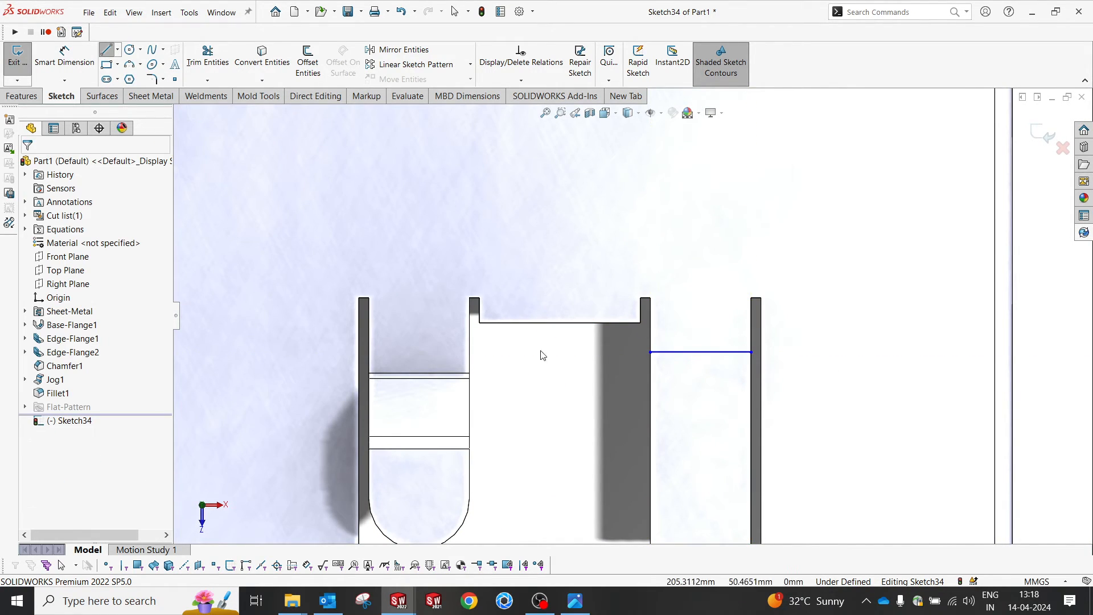
Step: Dimension the second tab's bend line 15 mm from the inner end of the adjacent slot
right_drag(534, 343, 537, 307)
click(643, 301)
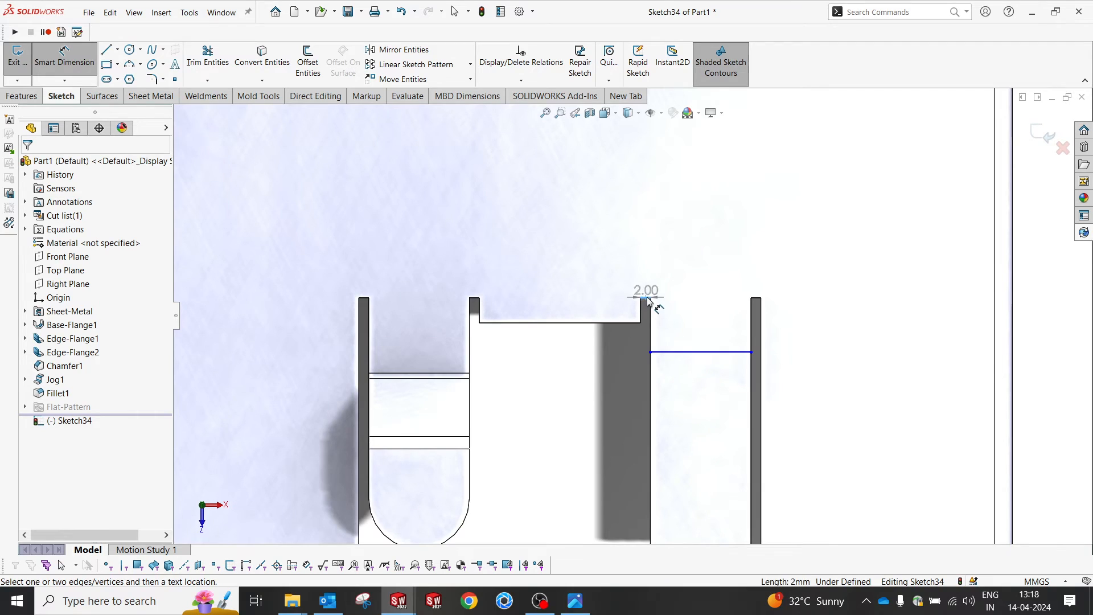
click(686, 353)
click(583, 441)
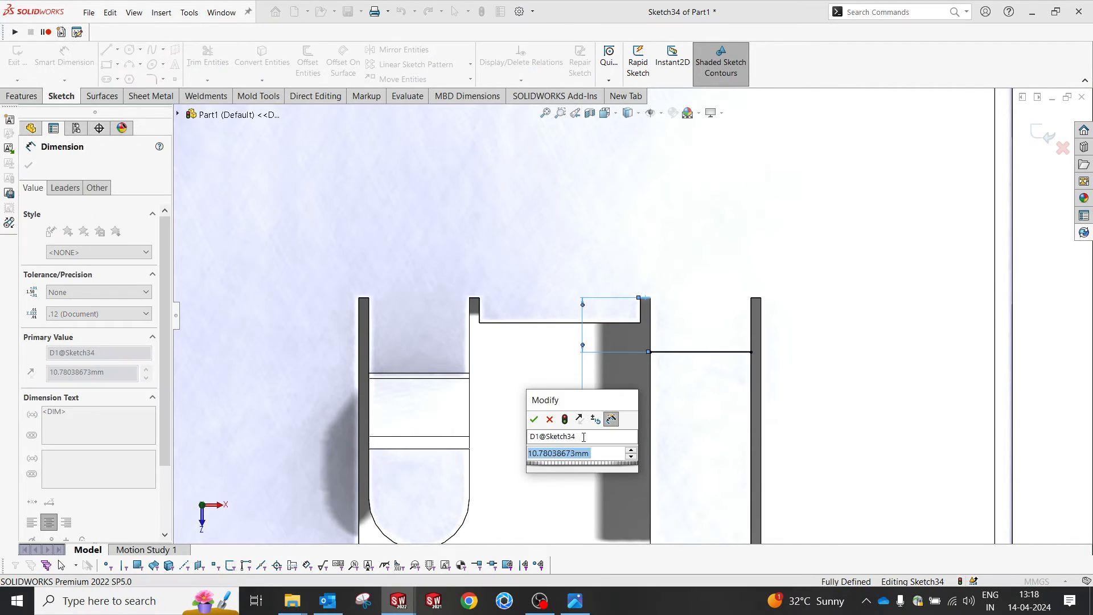
text(15)
key(Return)
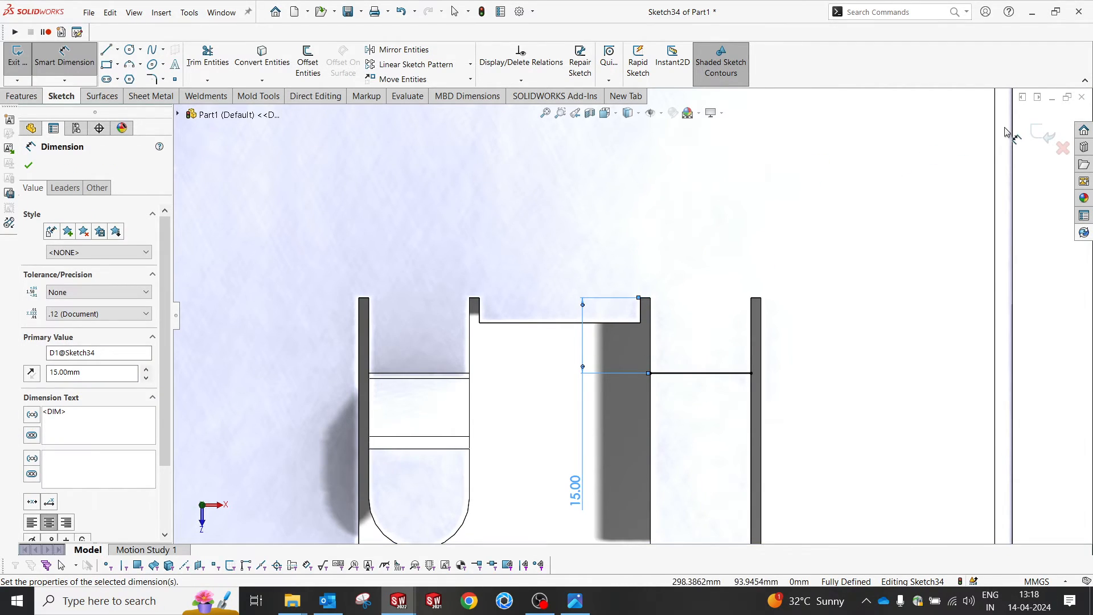
Step: Jog the second tab at its bend line with the plate's top face fixed, using a 15 mm offset, Bend Outside position and 45° angle
click(21, 97)
click(149, 97)
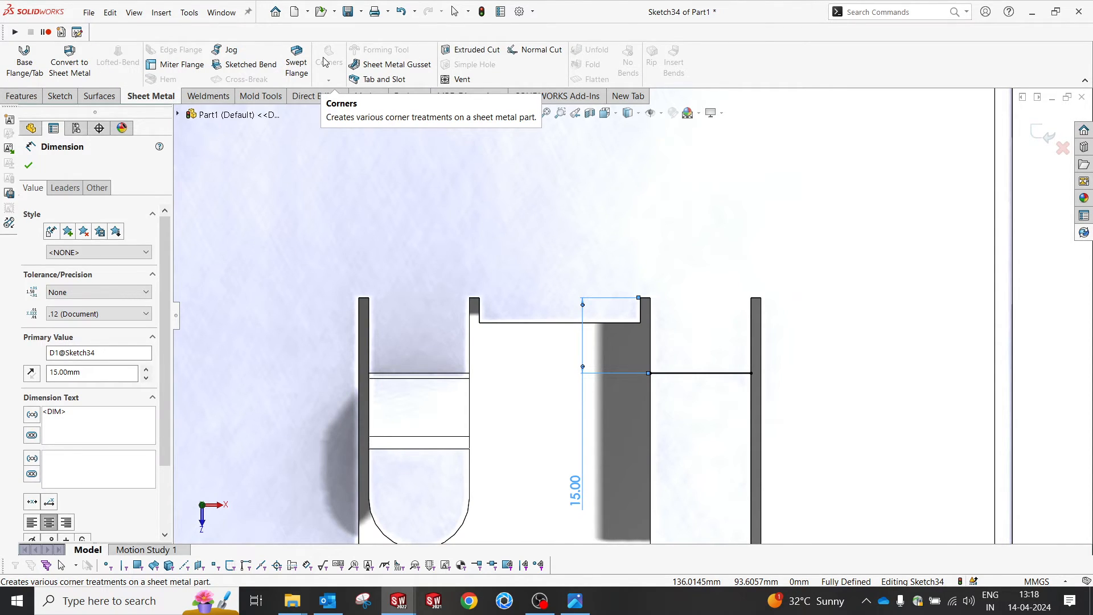
click(226, 50)
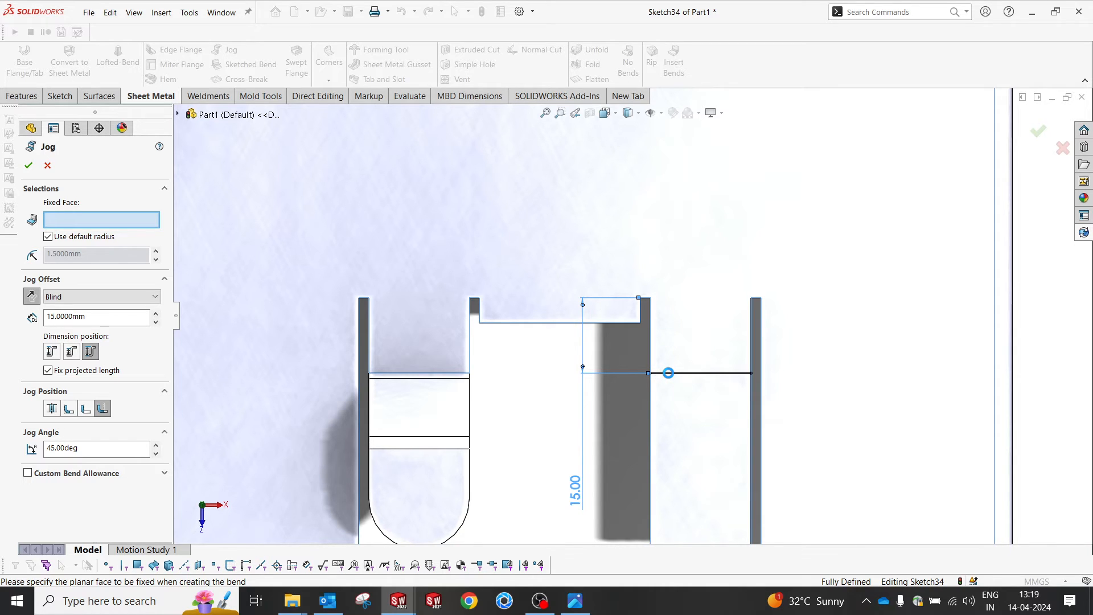
click(670, 364)
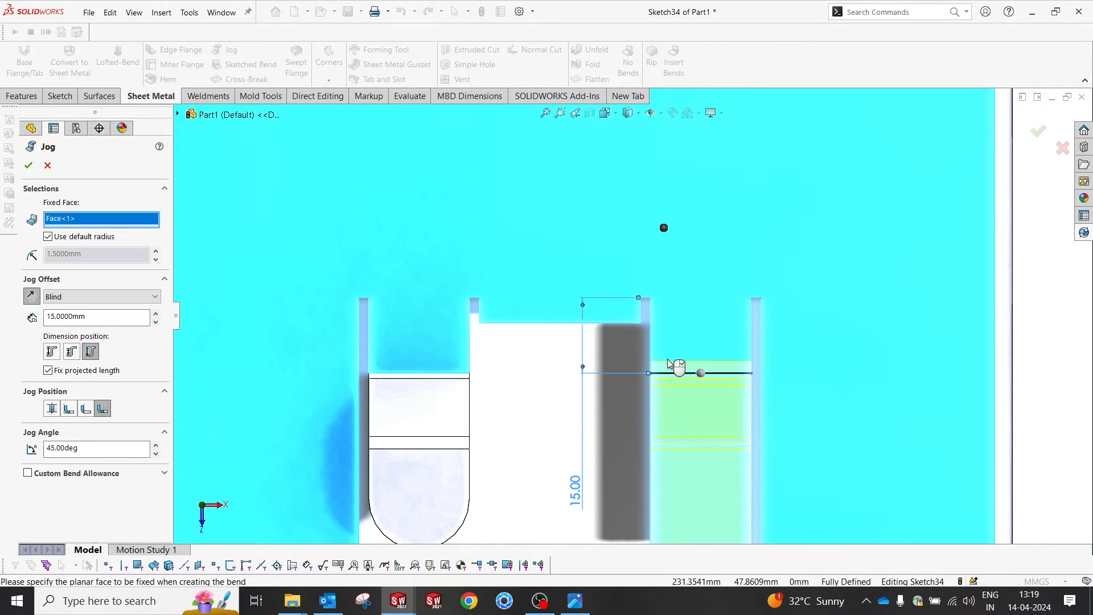
middle_drag(667, 359, 222, 357)
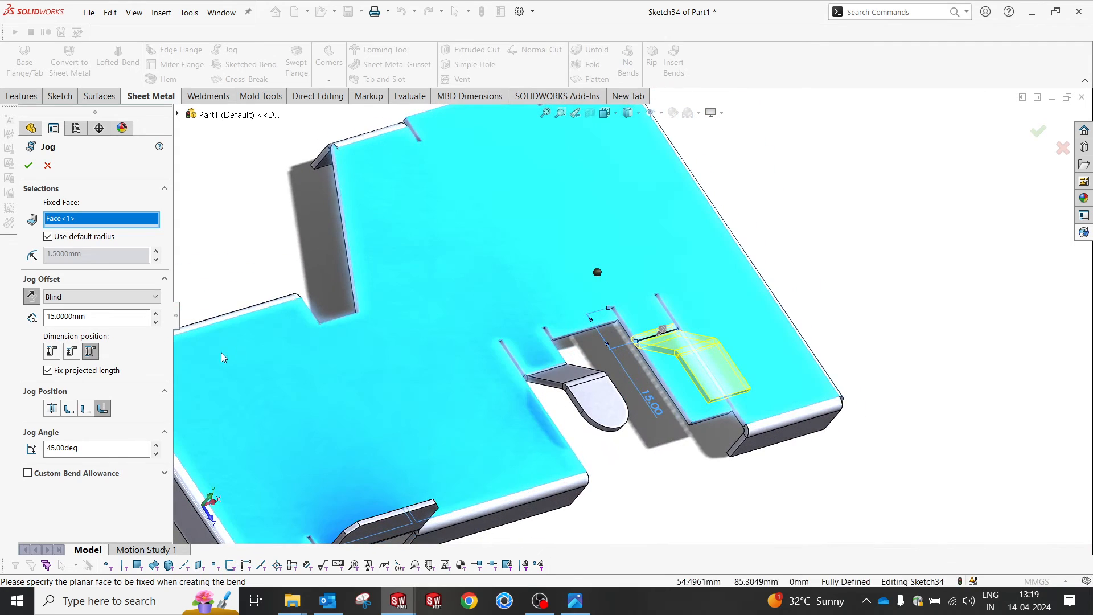
click(28, 166)
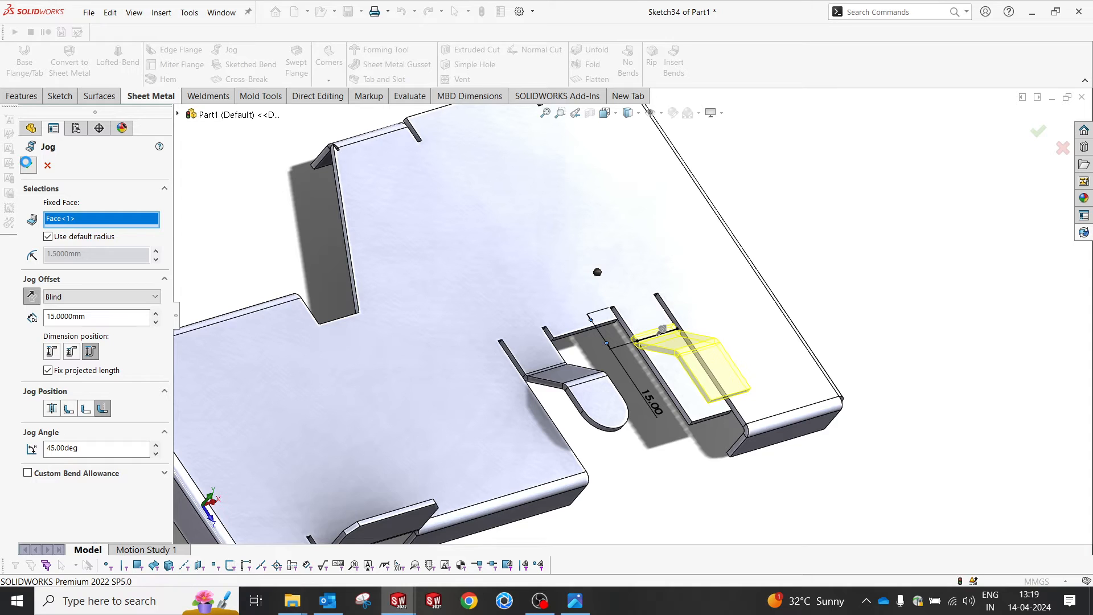
scroll(762, 427, down, 3)
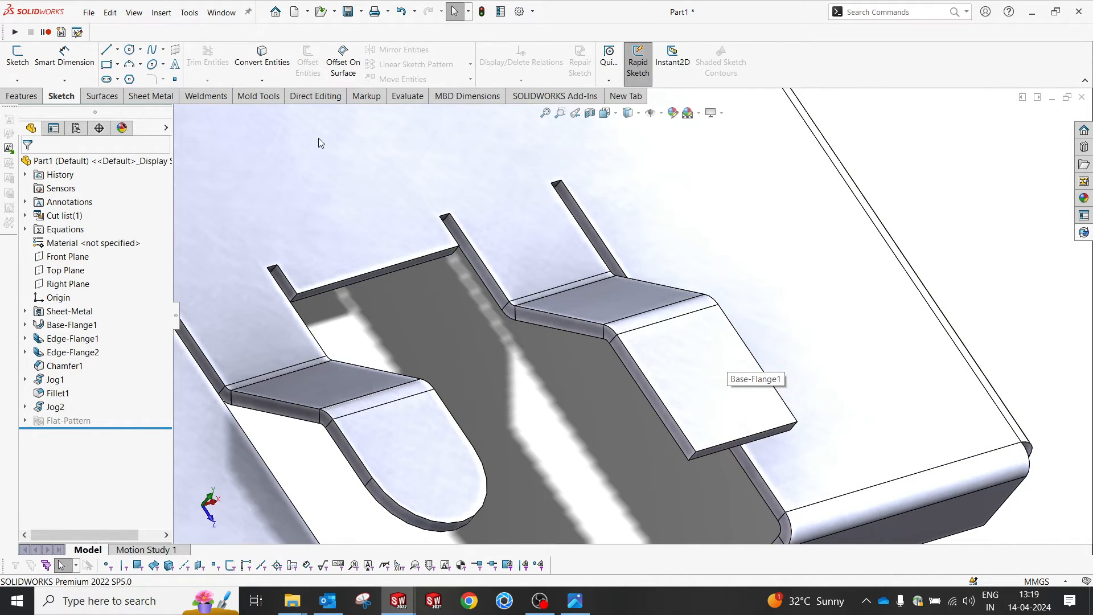
Step: Round the second jogged tab's free end with a full round fillet, using its end face as center and both long side faces
click(315, 95)
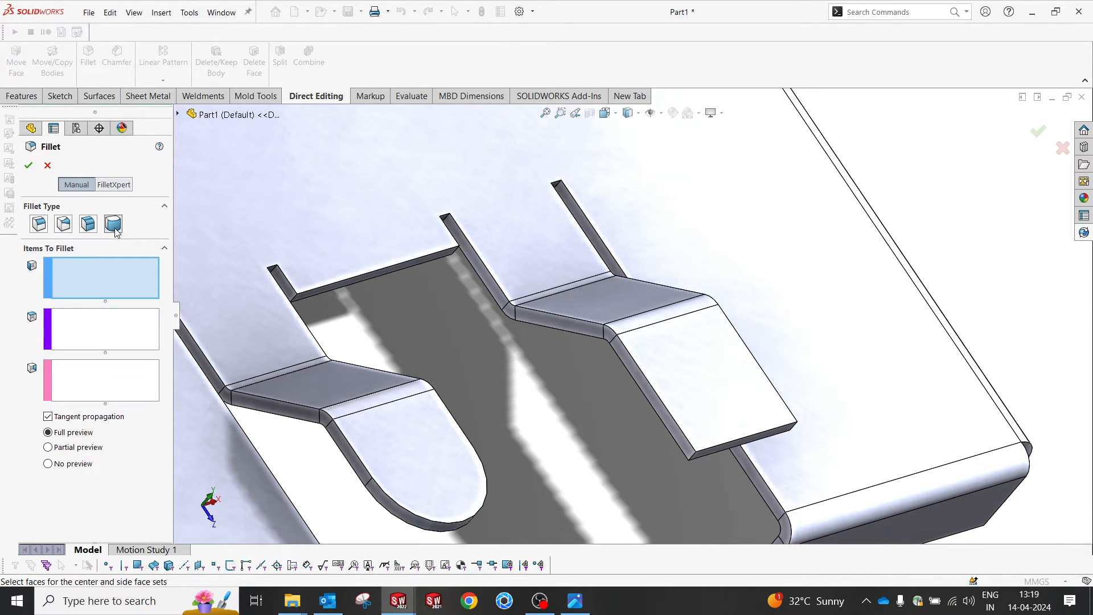
scroll(732, 445, down, 5)
click(587, 369)
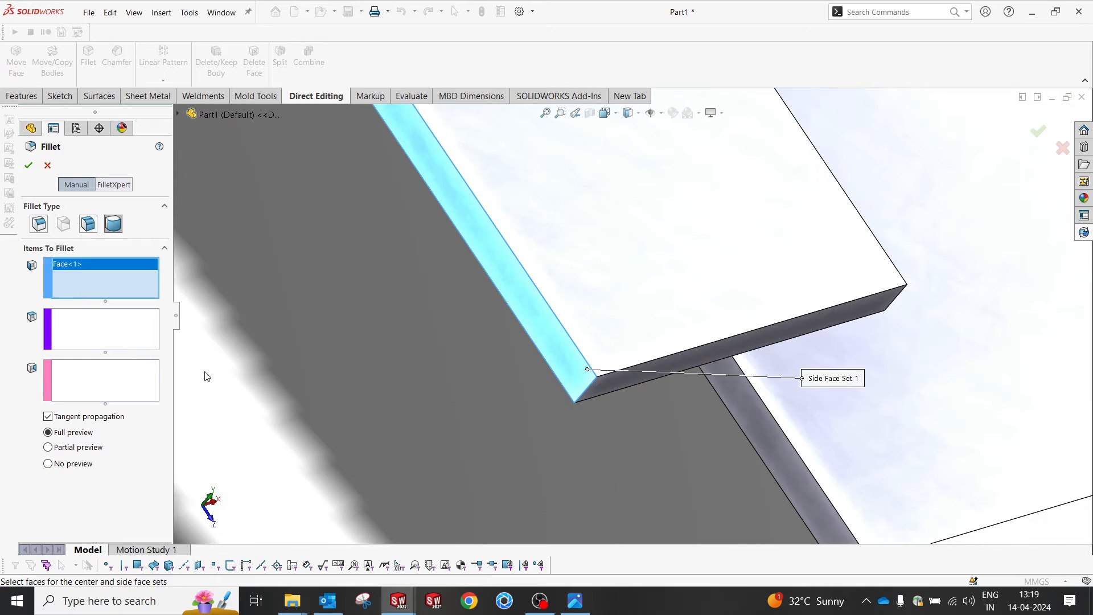
click(114, 332)
click(617, 377)
middle_drag(627, 383, 475, 357)
click(147, 395)
click(913, 284)
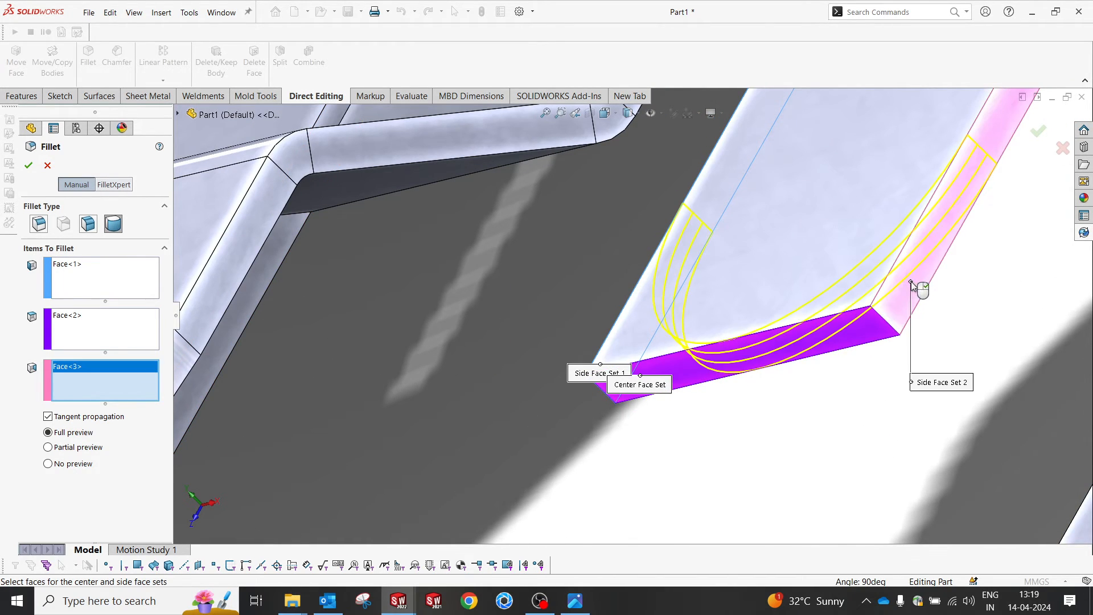
click(28, 165)
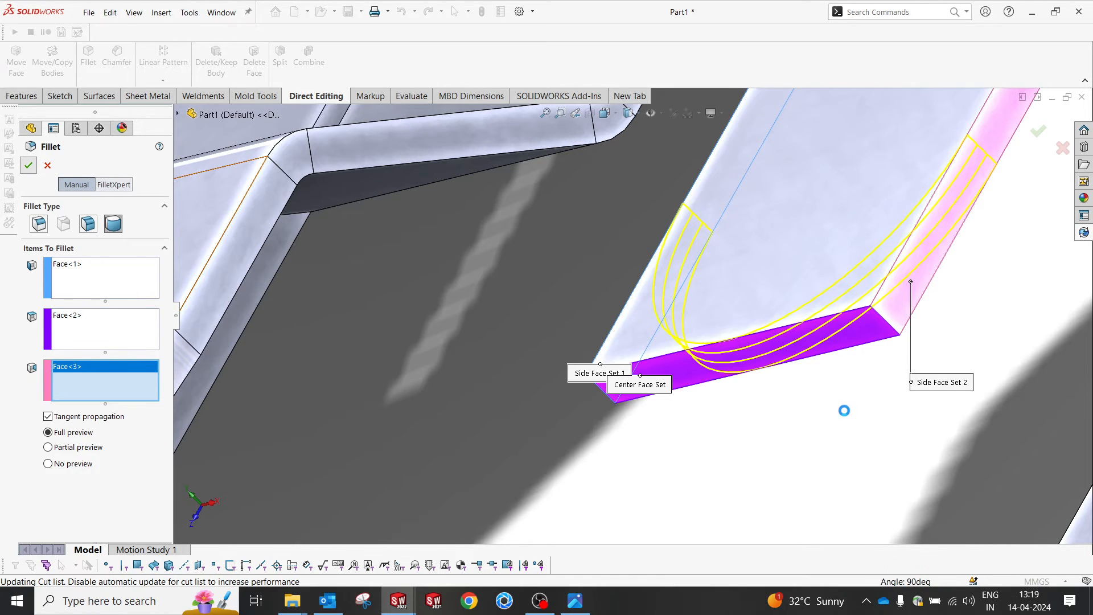
middle_drag(707, 385, 729, 344)
scroll(592, 340, up, 1)
middle_drag(590, 339, 625, 316)
scroll(583, 330, up, 2)
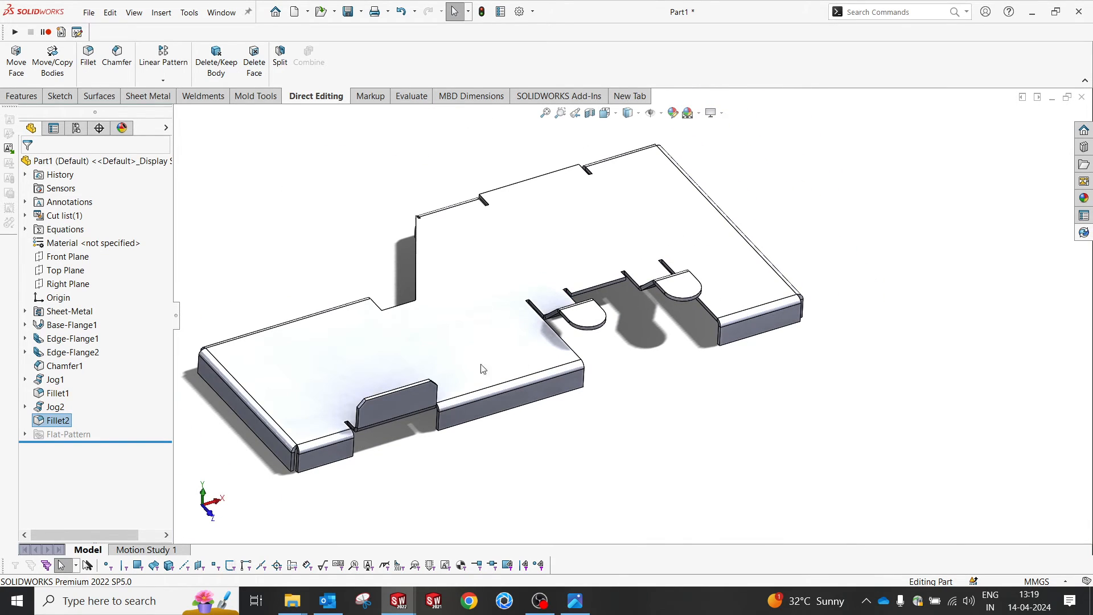
Step: Check the EP 1 drawing and add a 60 mm edge flange at 90° on the plate's rear edge between the two relief slots
click(575, 600)
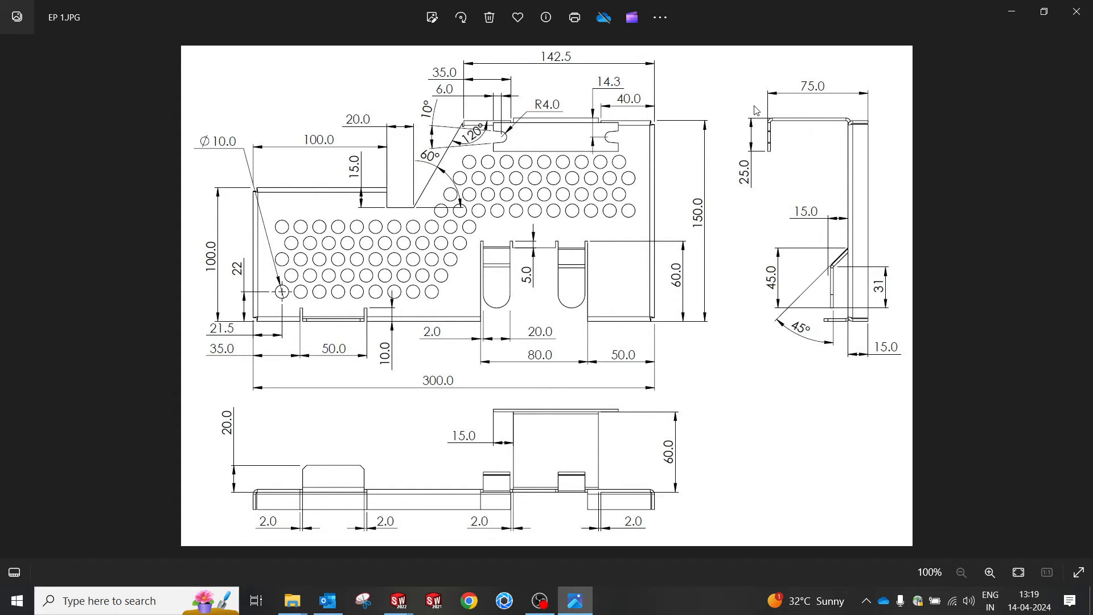
click(575, 600)
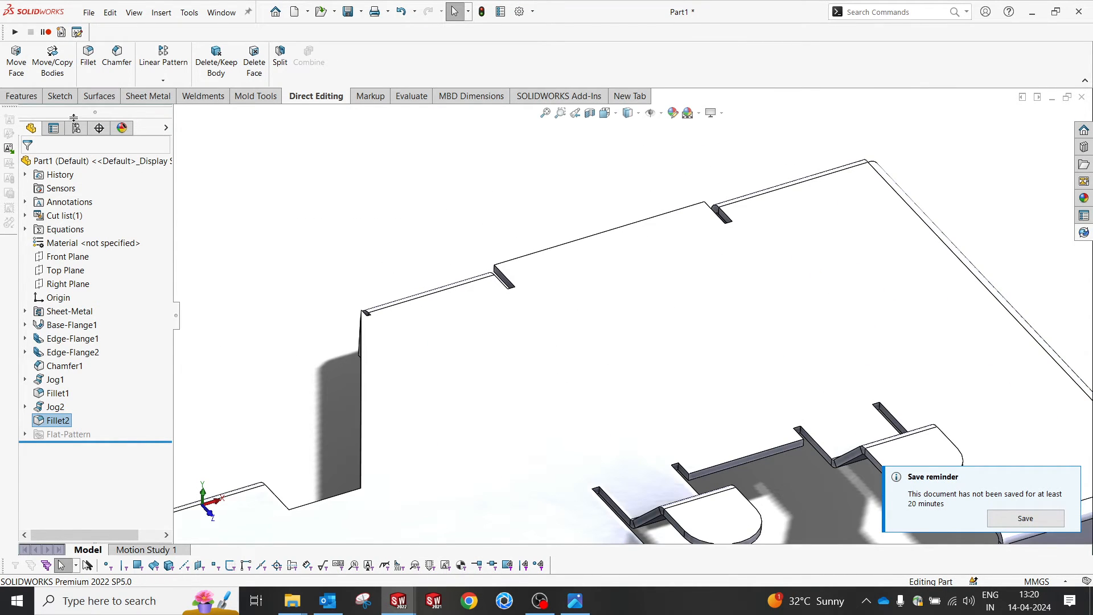
click(149, 96)
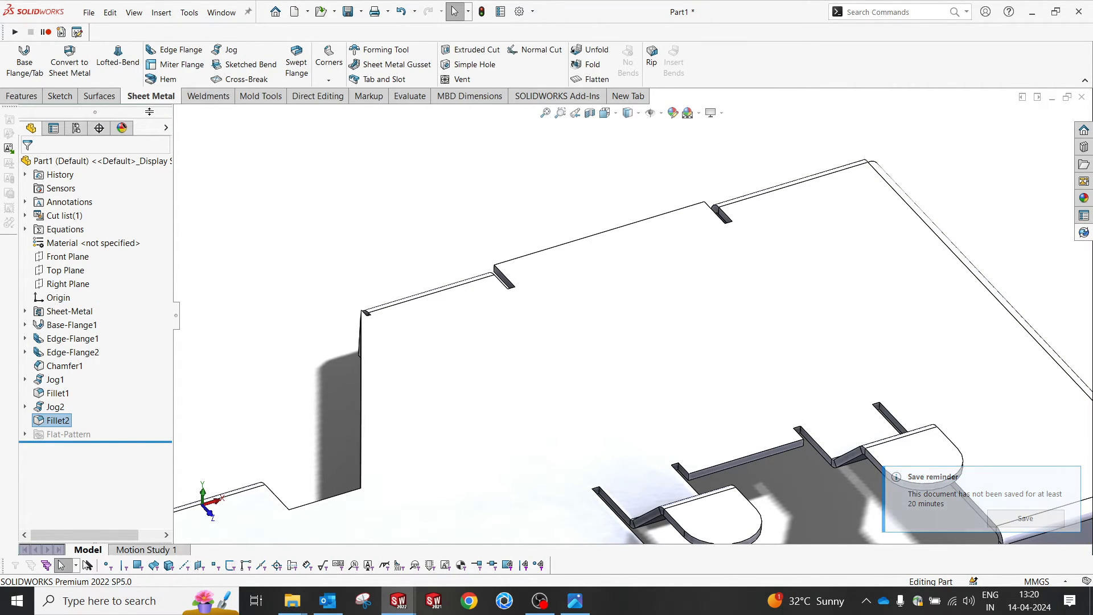
click(174, 49)
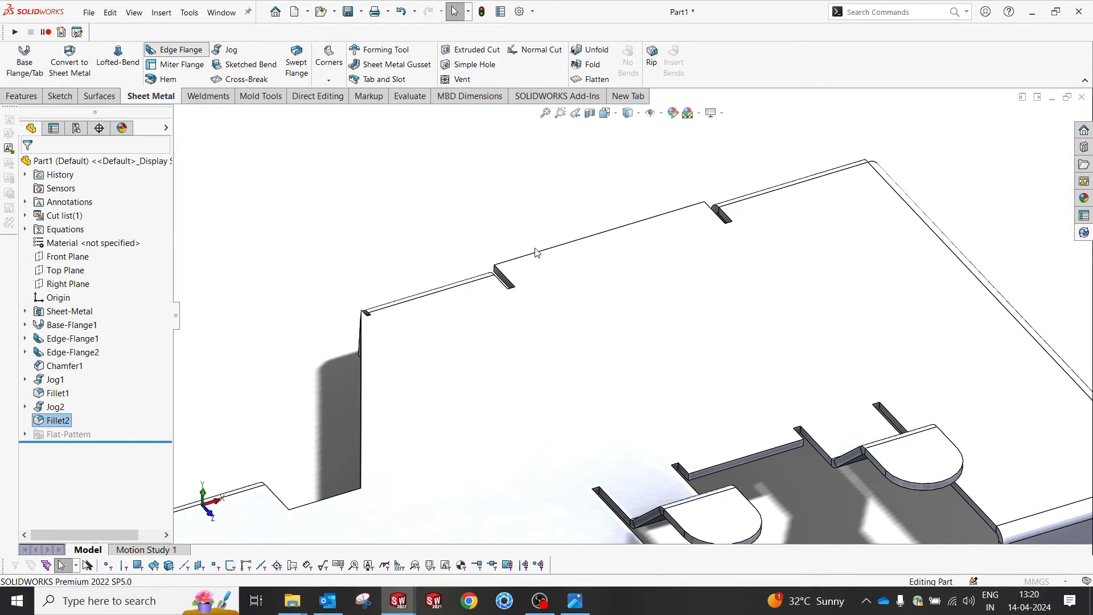
click(594, 239)
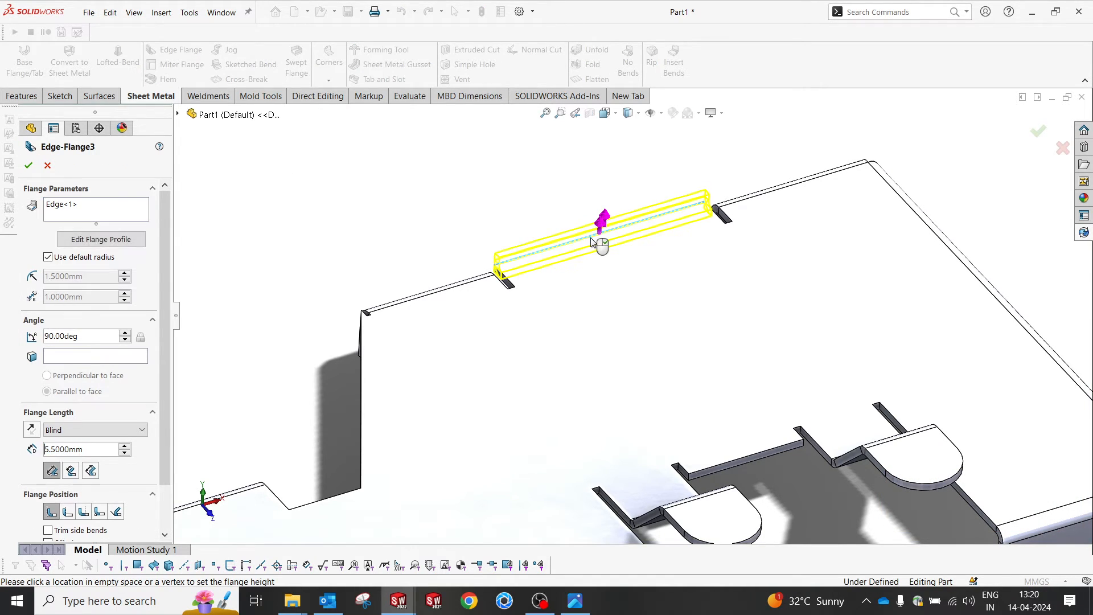
click(606, 170)
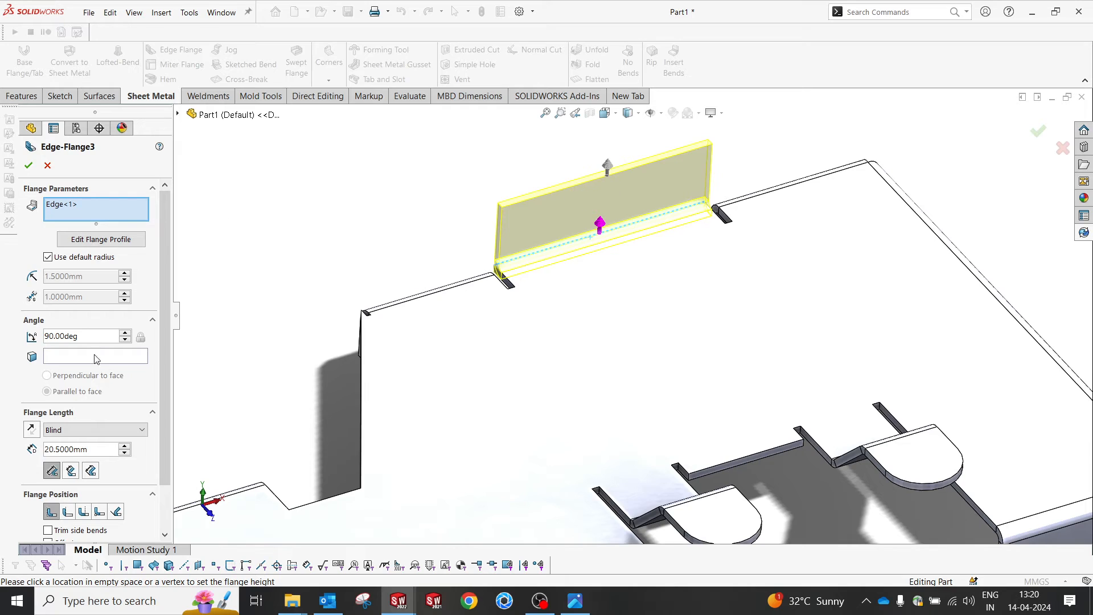
drag(88, 449, 17, 452)
text(60)
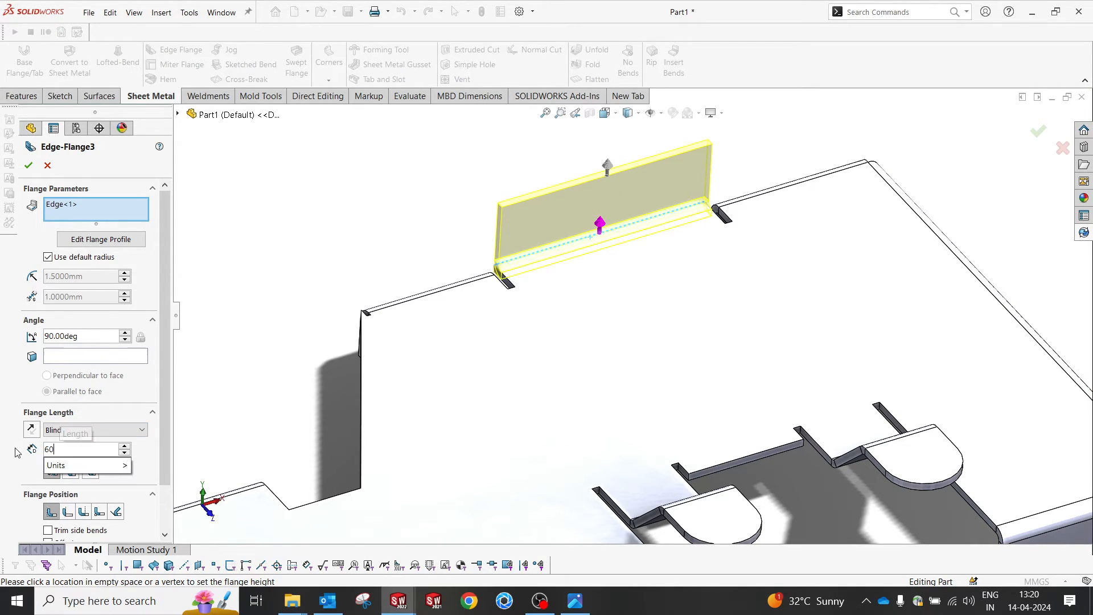
key(Return)
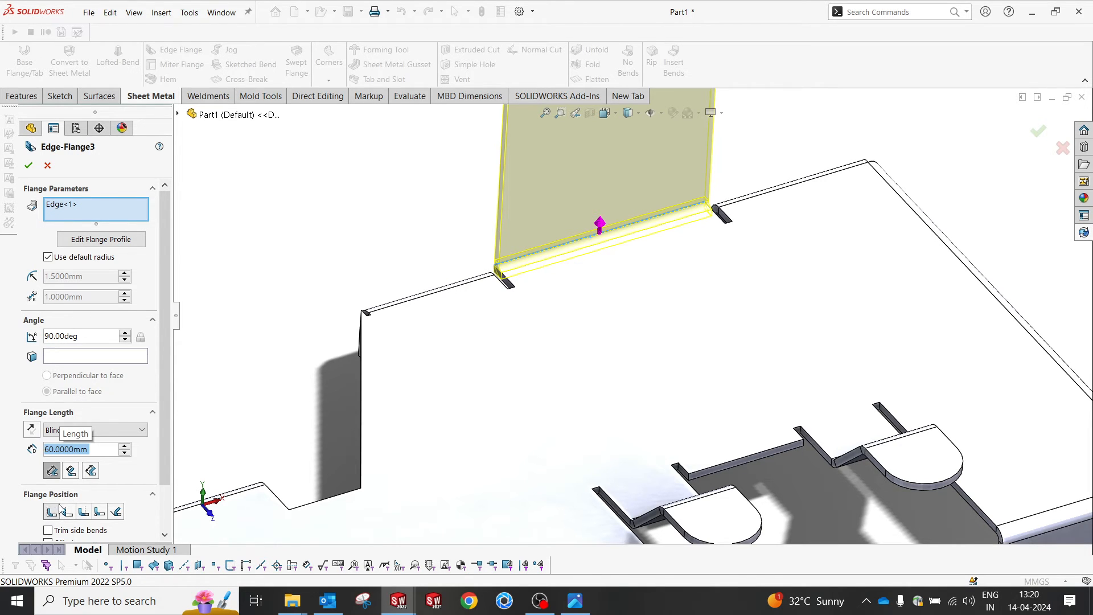
middle_drag(447, 250, 527, 261)
scroll(523, 239, up, 3)
scroll(617, 190, down, 2)
click(27, 168)
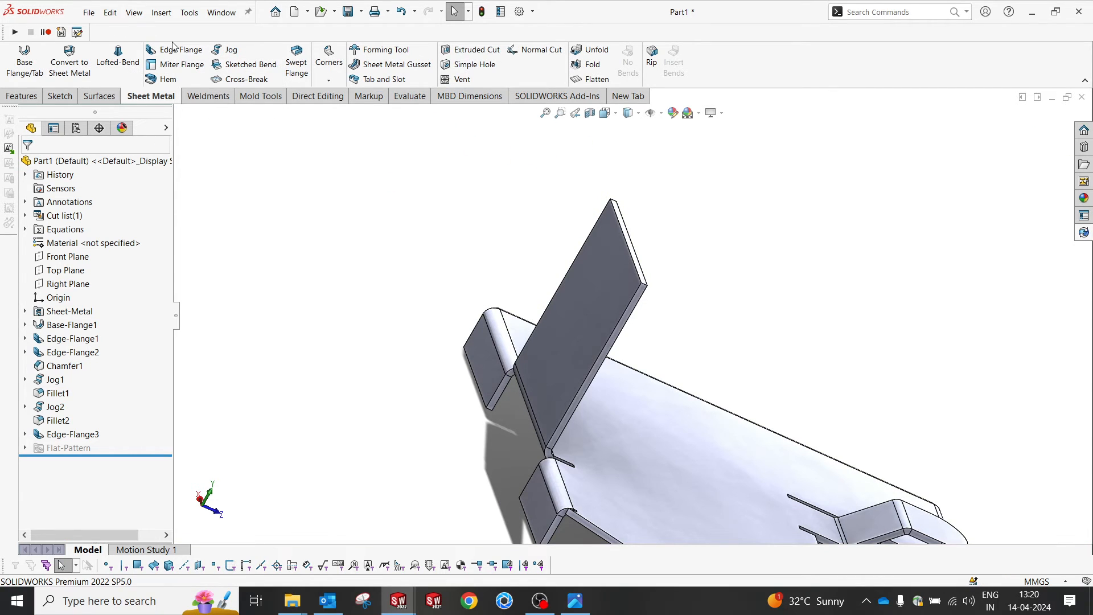
Step: Add a 25 mm edge flange at 90° on the tall flange's free end, extending over the plate, and check the EP 1 drawing
click(176, 53)
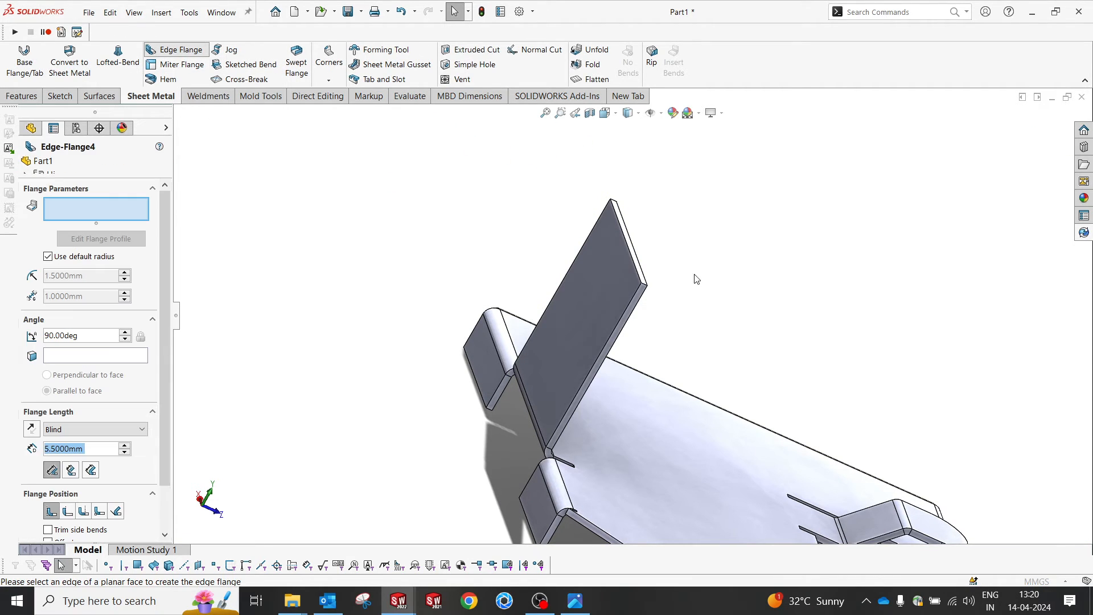
click(637, 267)
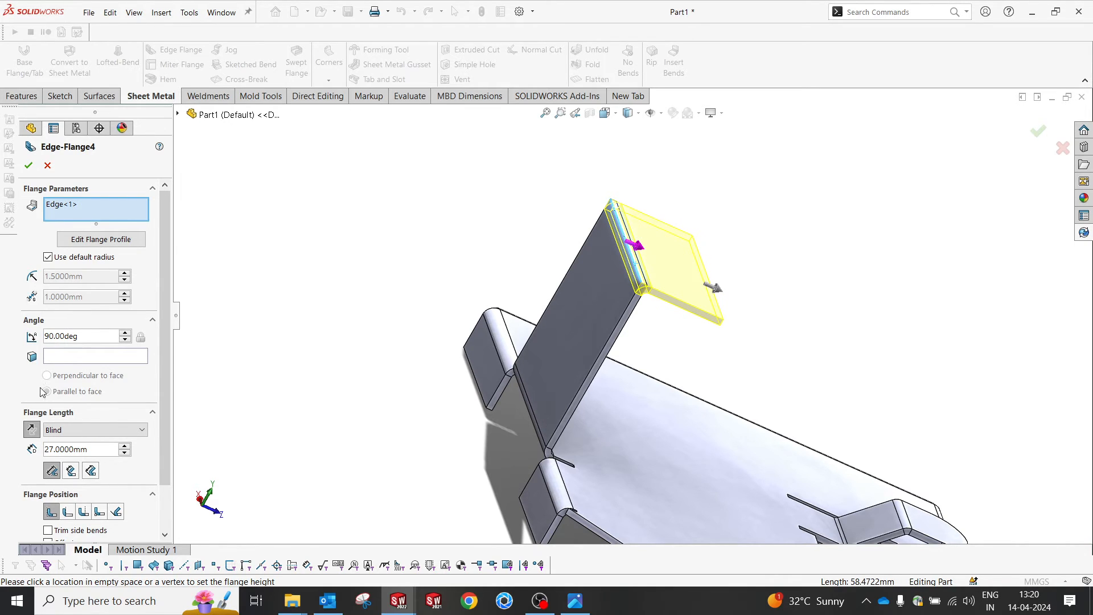
drag(95, 445, 3, 449)
text(25)
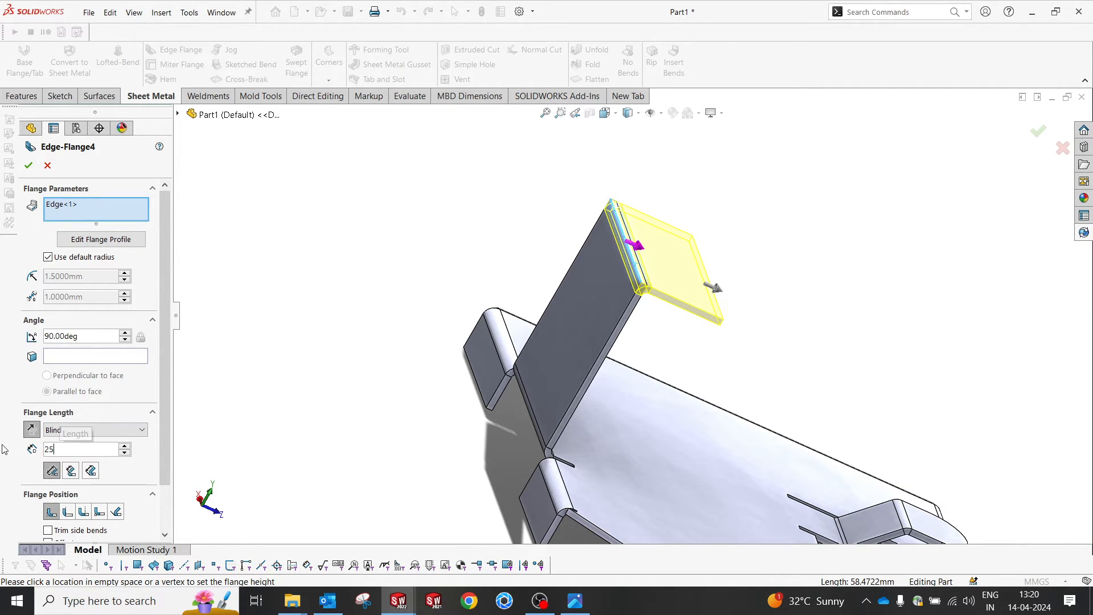
key(Return)
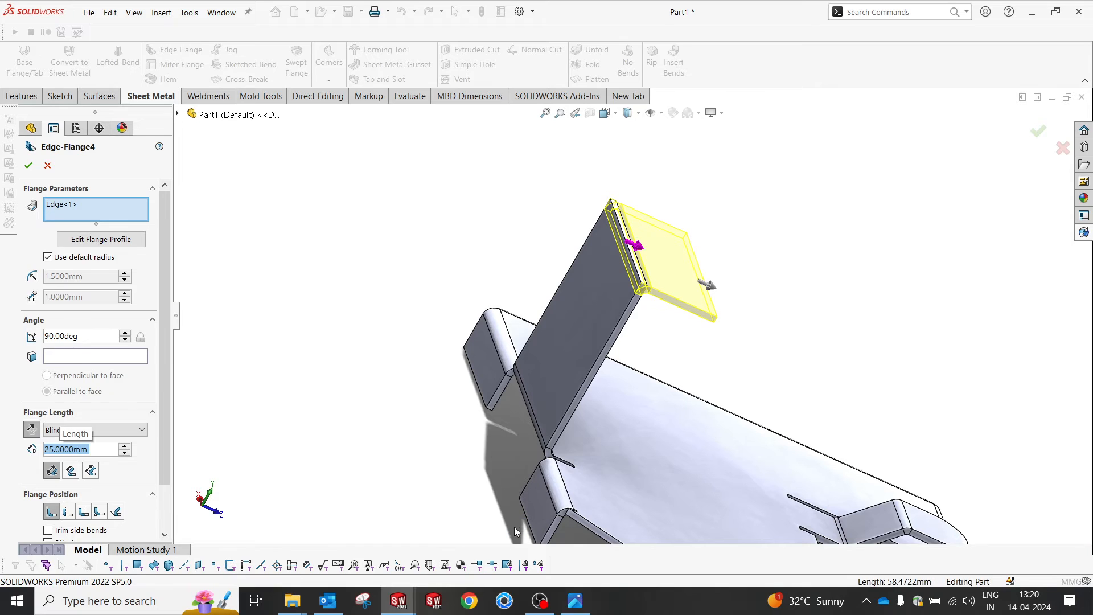
click(577, 601)
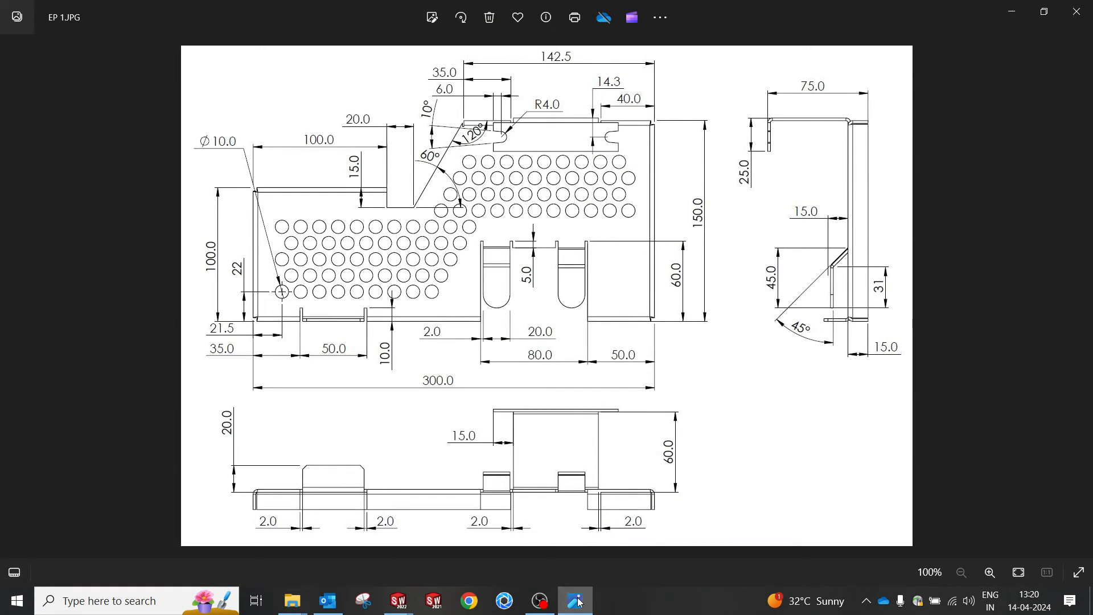
click(579, 602)
middle_drag(619, 364, 585, 250)
click(572, 605)
click(565, 608)
Step: Start a sketch on the 25 mm flange's top face and draw a rectangle about 11 mm wide outward from its short side nearest the notched corner
click(580, 290)
click(621, 267)
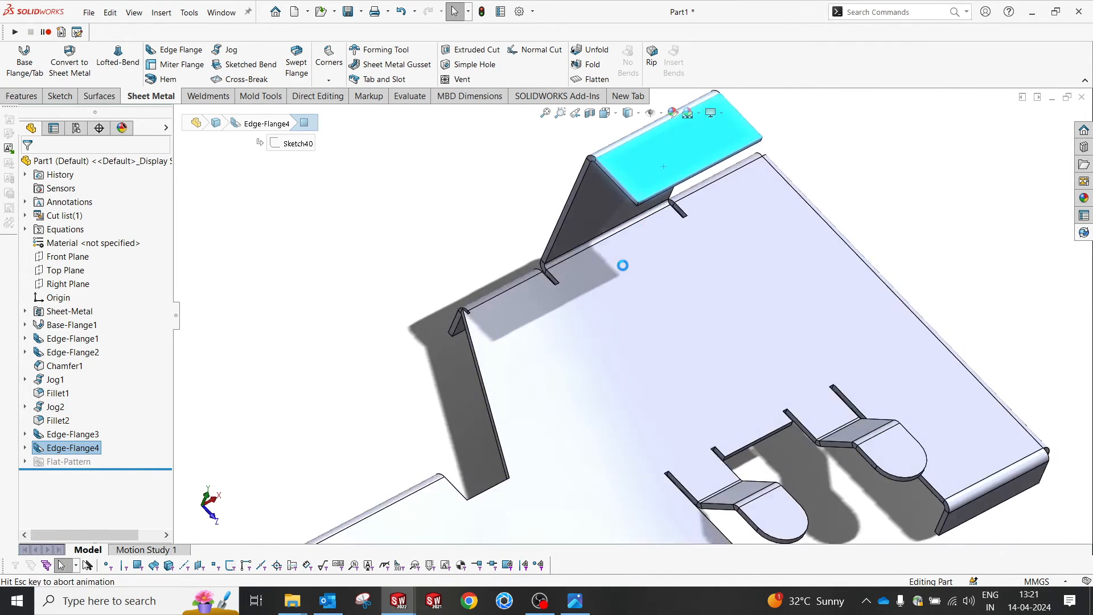
scroll(759, 222, down, 7)
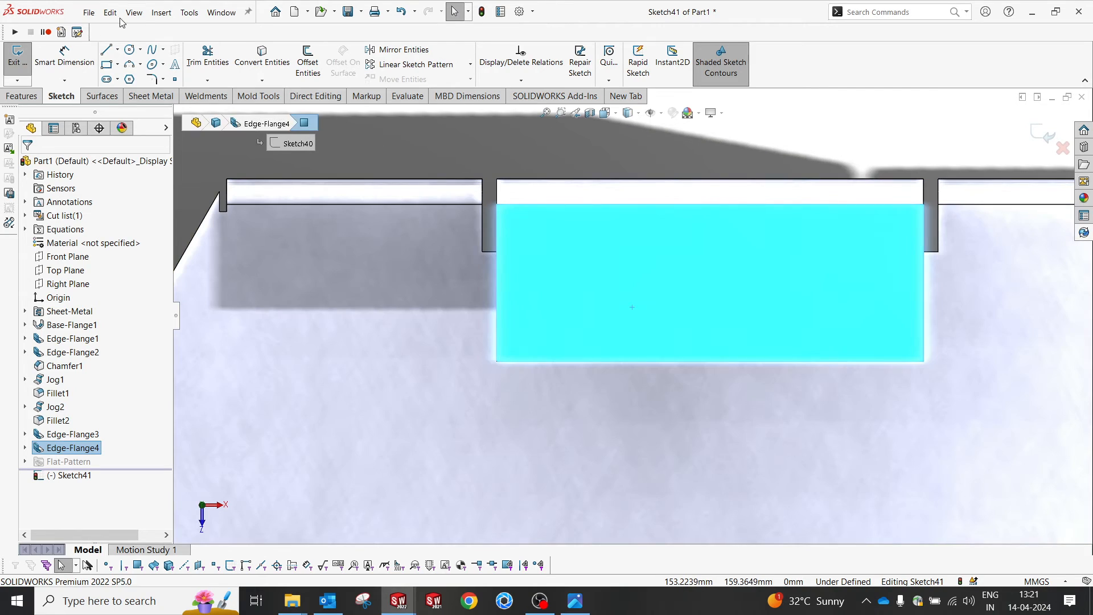
click(117, 63)
click(137, 80)
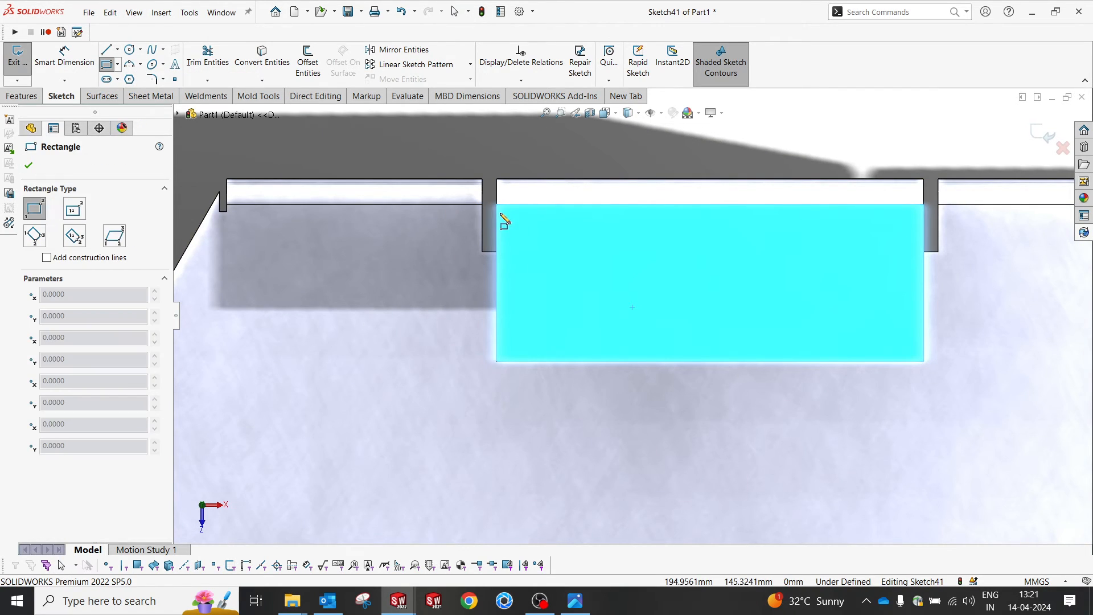
click(496, 203)
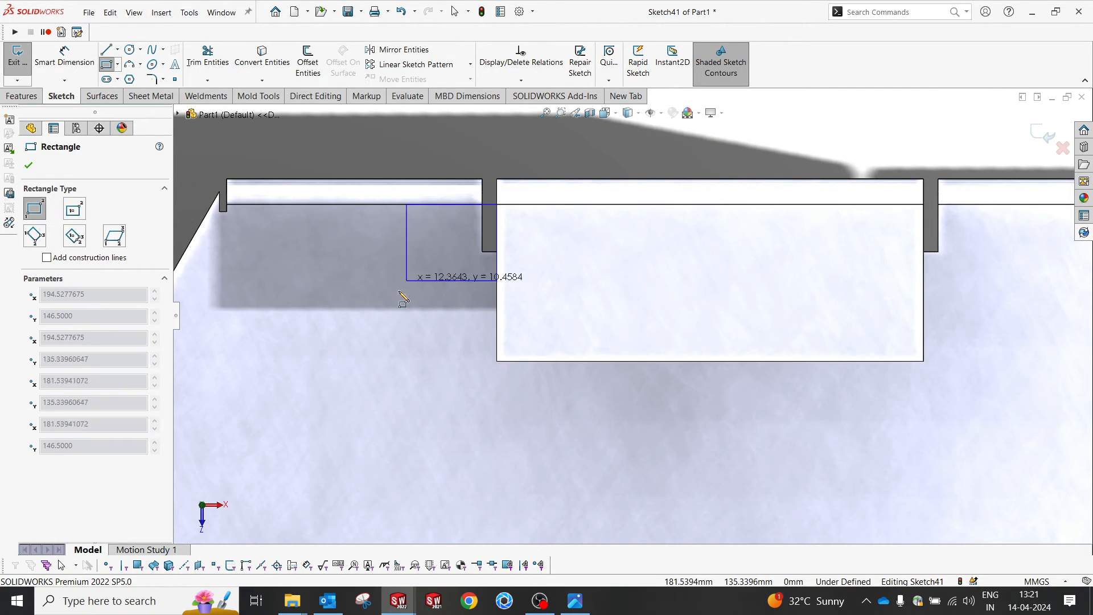
click(414, 359)
key(Escape)
Step: Draw a vertical centerline from the midpoint of the flange's bend edge to beyond its free edge
click(117, 50)
click(113, 70)
click(118, 50)
click(114, 81)
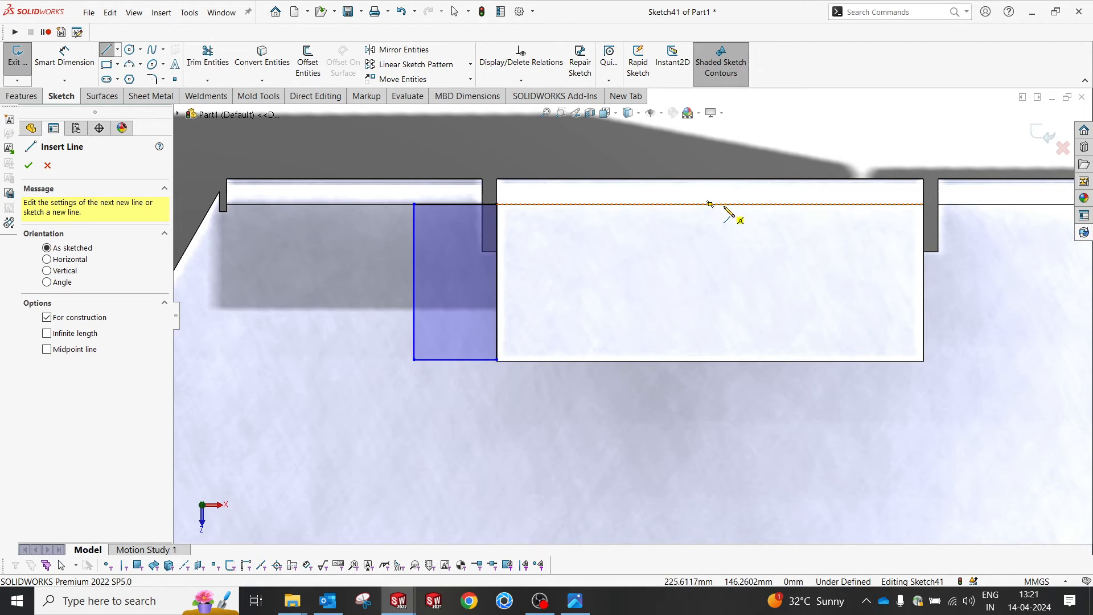
click(710, 204)
click(710, 456)
key(Escape)
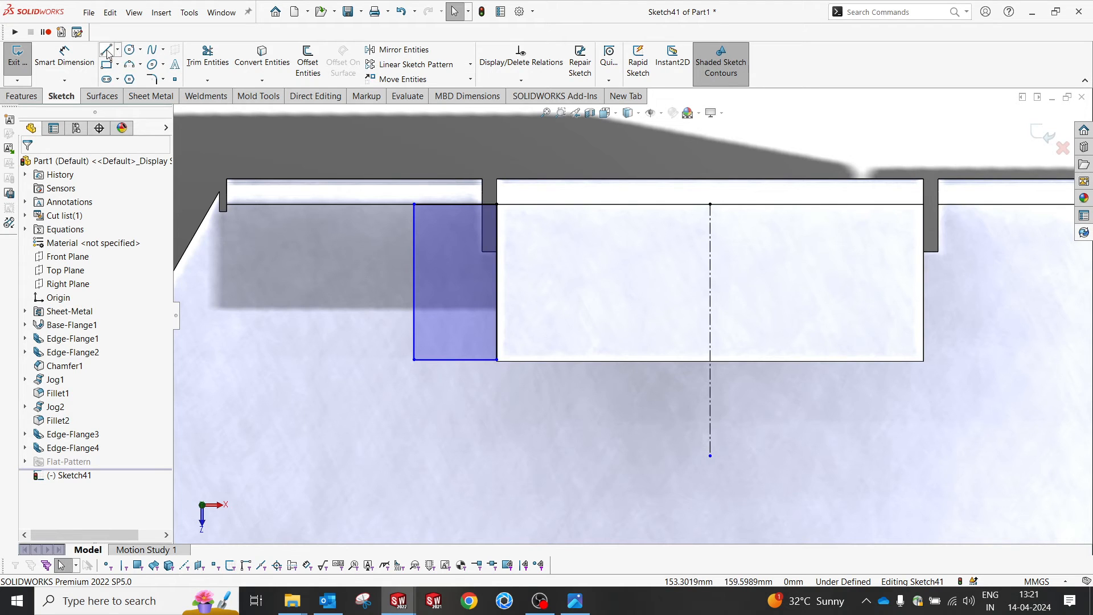
Step: Sketch a notch profile from the rectangle's outer side using two sloped lines joined by an arc of about 2.6 mm radius
click(414, 243)
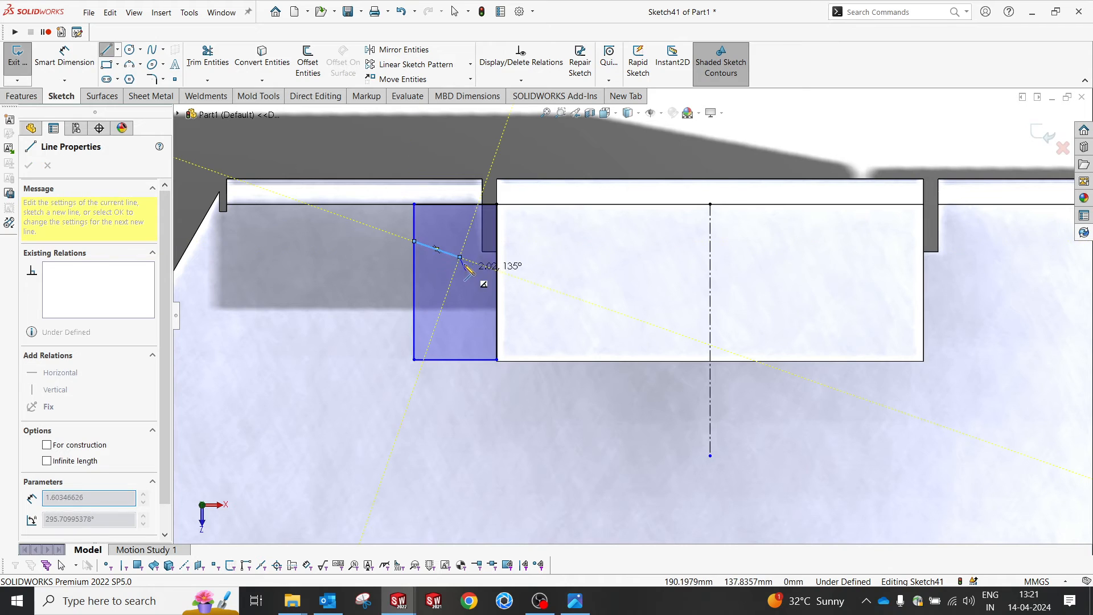
click(460, 258)
click(453, 294)
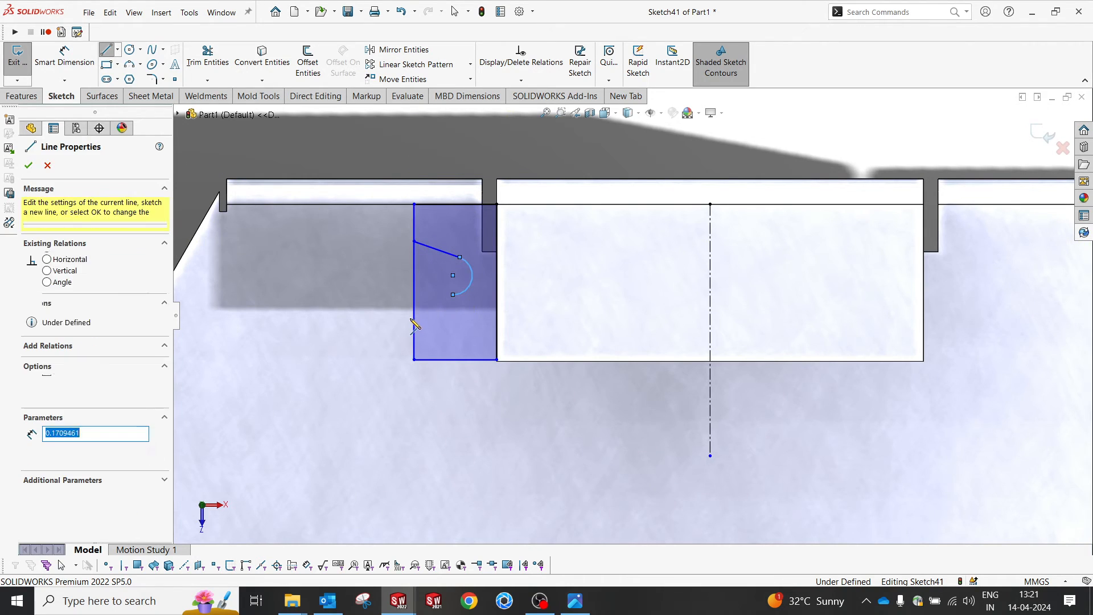
click(414, 302)
key(Escape)
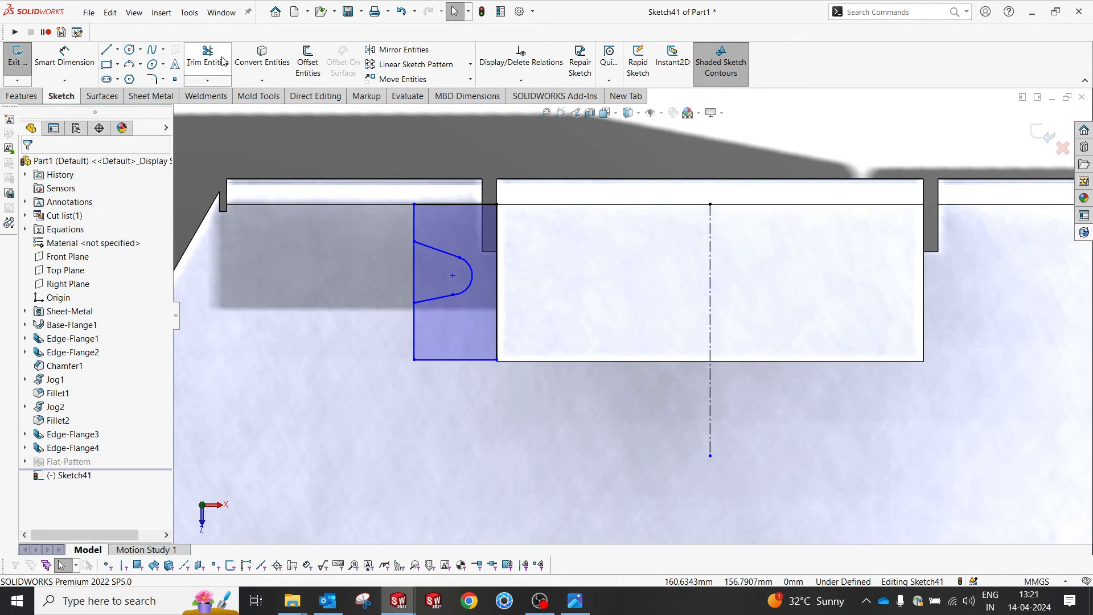
Step: Trim away the rectangle's outer side between the two sloped notch lines
click(207, 57)
scroll(373, 239, down, 3)
key(Escape)
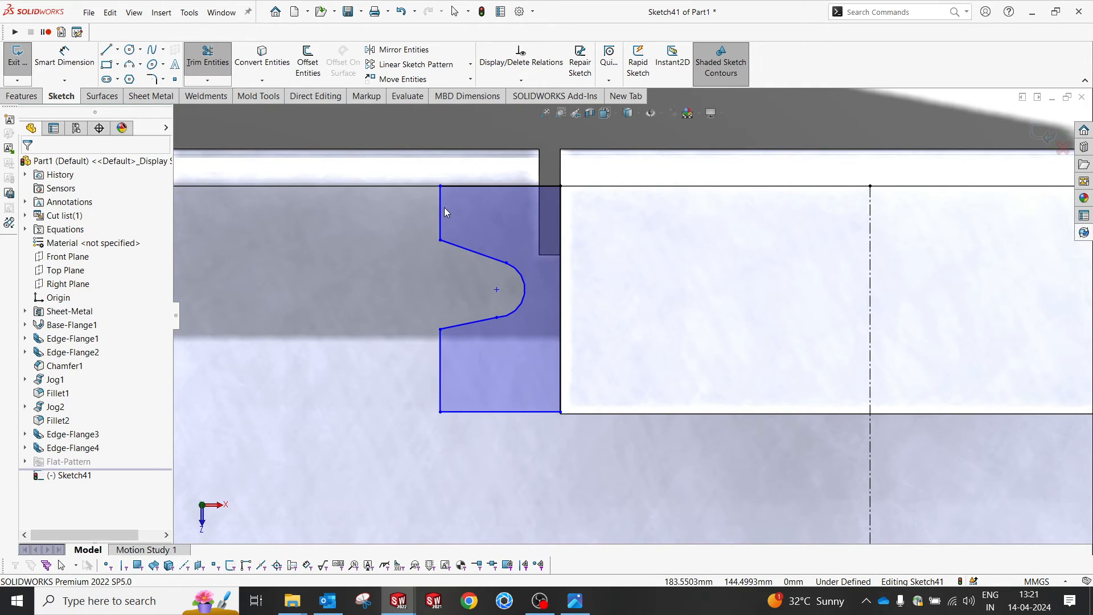
scroll(506, 184, up, 2)
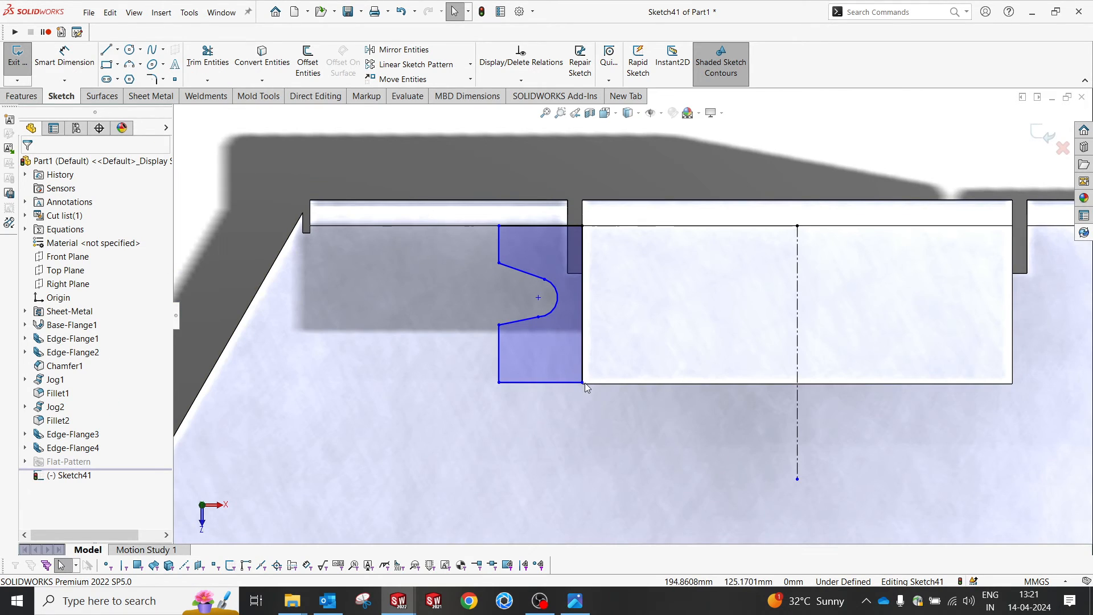
Step: Snap the rectangle's lower inner corner onto the corner of the flange's free edge
click(583, 382)
drag(585, 384, 585, 384)
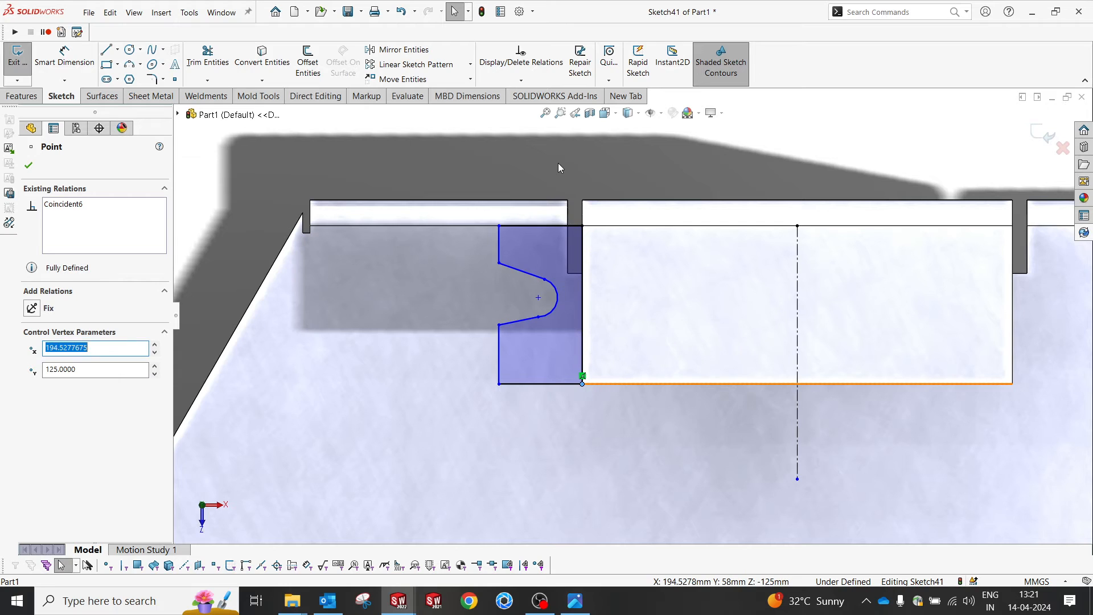
click(558, 162)
Step: Dimension the rectangle's upper side and set its width to 15 mm
key(d)
click(572, 226)
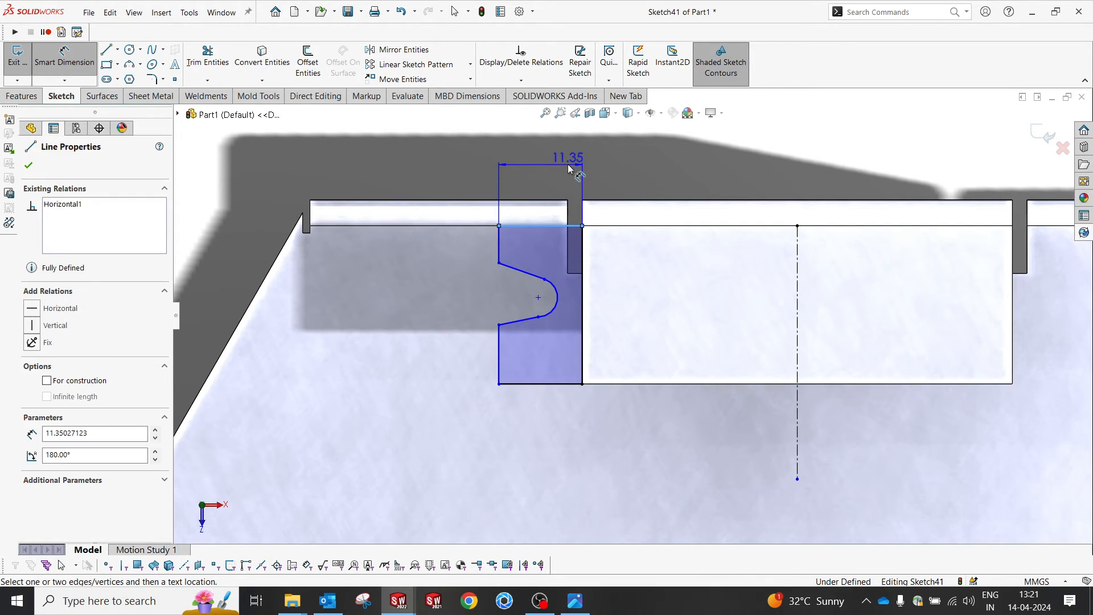
click(569, 162)
text(15)
key(Return)
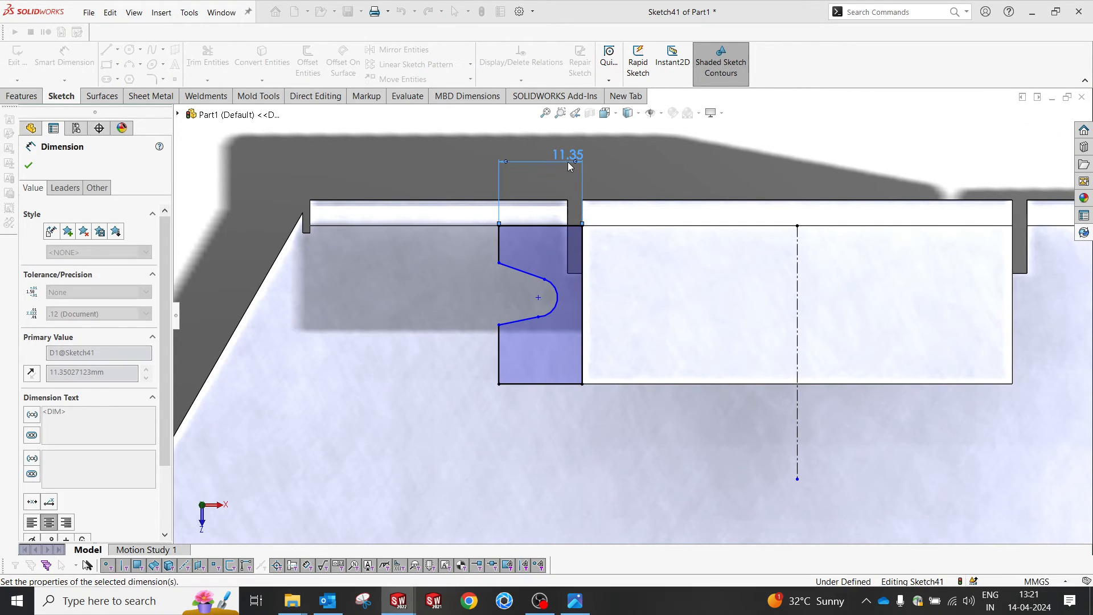
Step: Dimension the notch arc's radius, check it against the EP 1 drawing, and set it to 4 mm
click(531, 299)
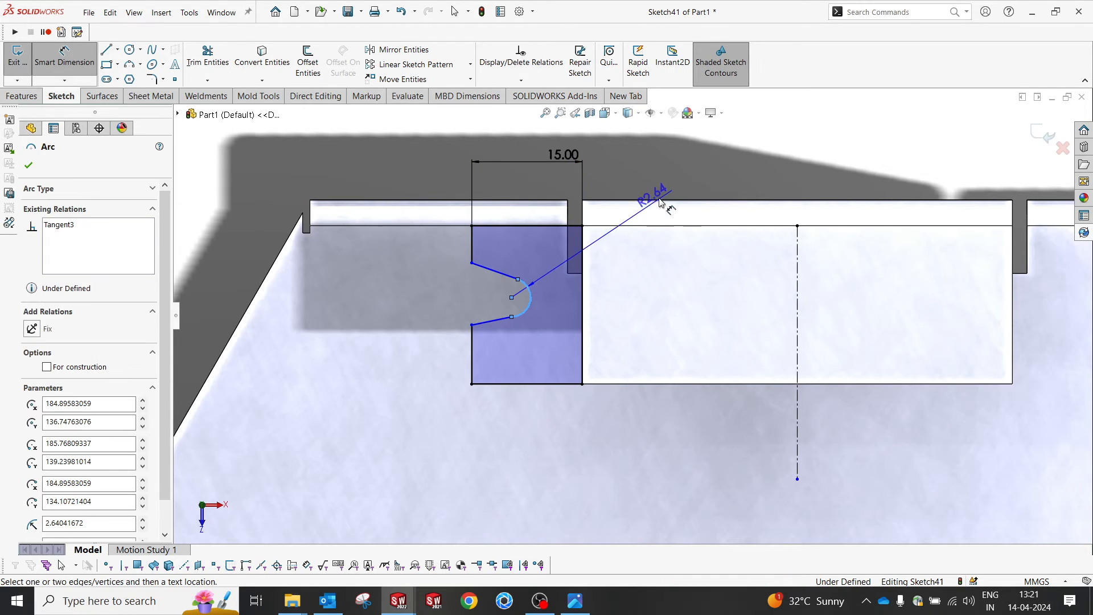
click(664, 187)
text(6)
key(Return)
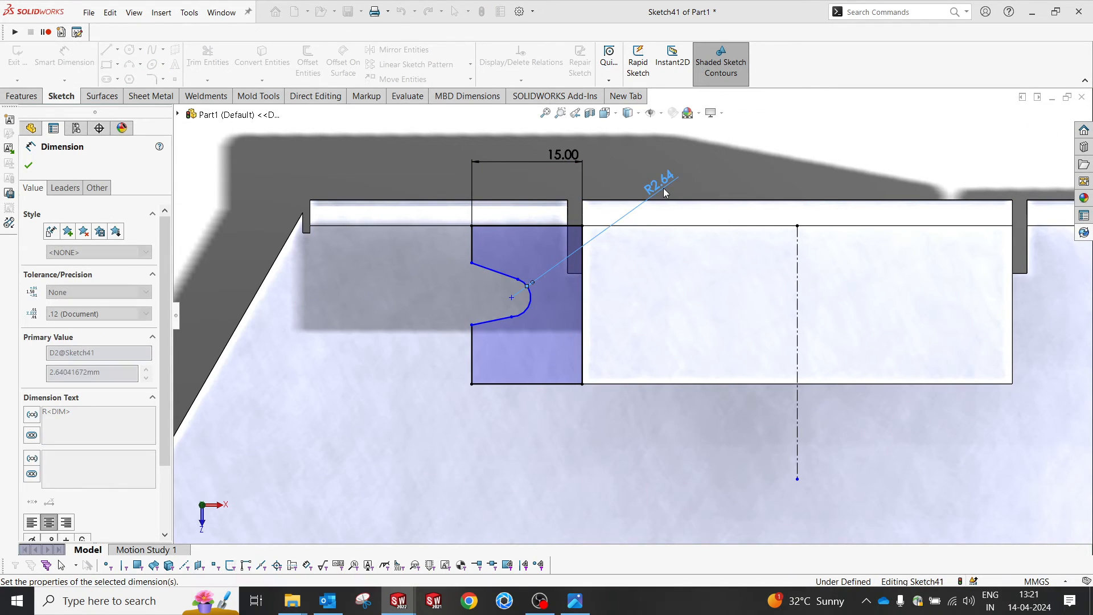
click(567, 608)
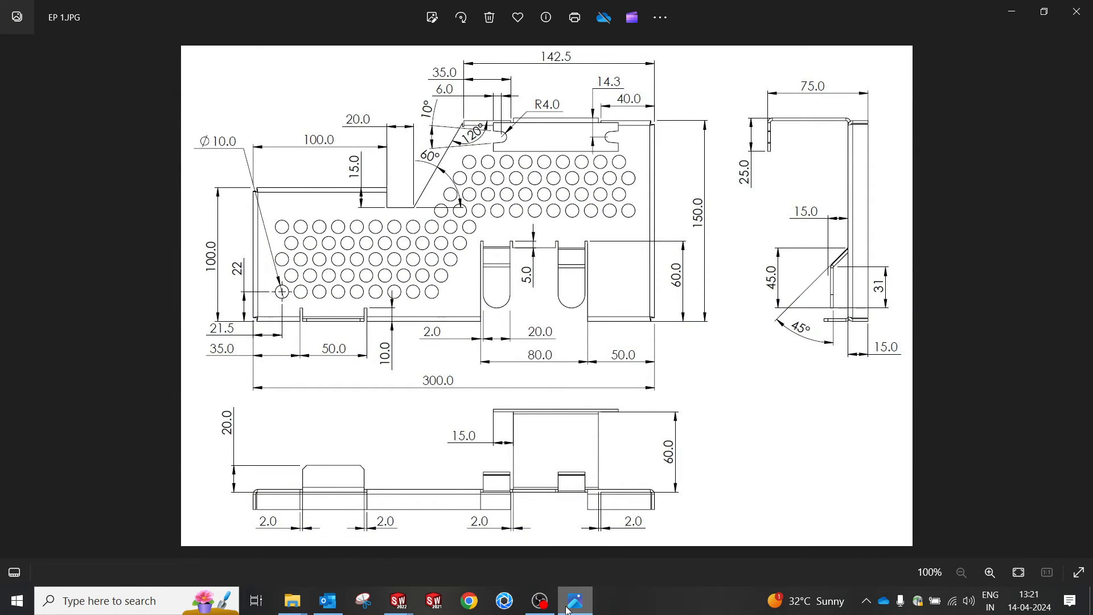
click(566, 608)
double_click(666, 191)
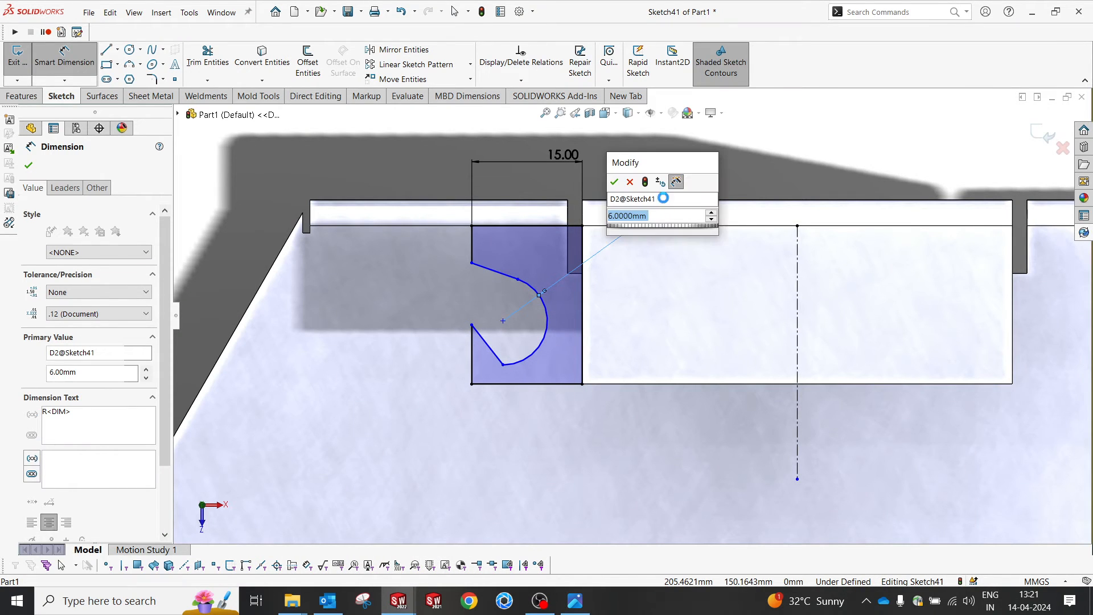
text(4)
key(Return)
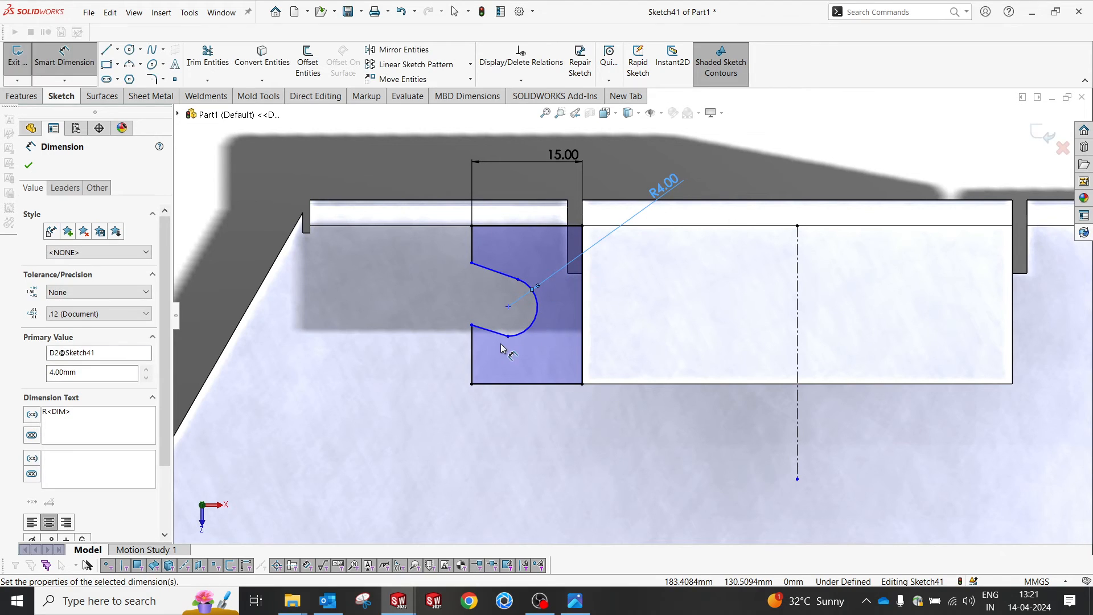
Step: Draw a horizontal centerline from the midpoint of the flange's opposite short side across the flange and past the notch opening
key(Escape)
click(107, 50)
click(116, 50)
click(135, 75)
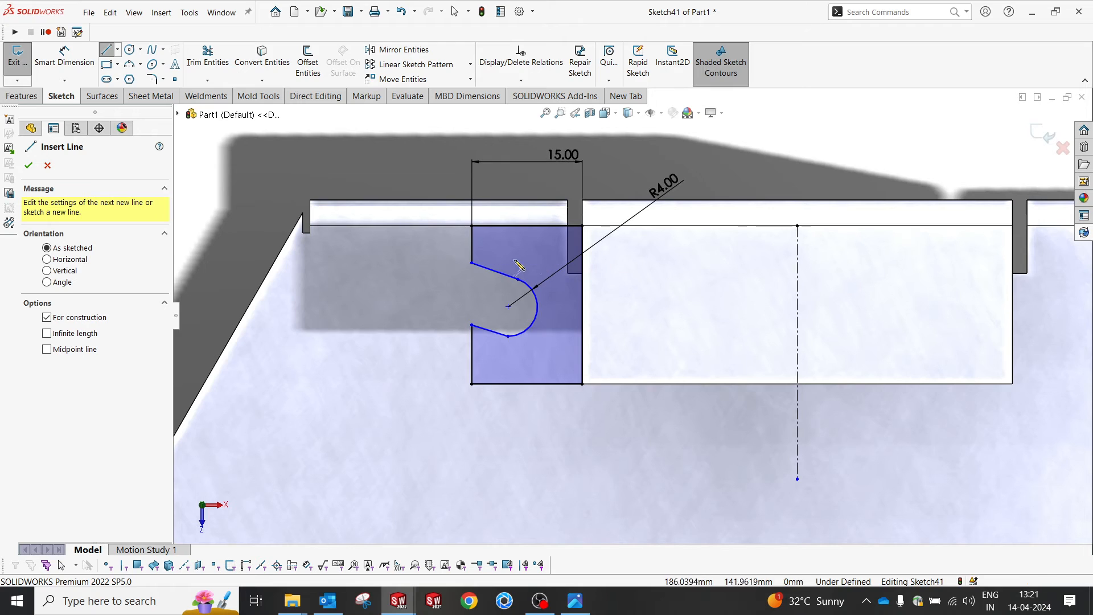
click(1012, 304)
click(366, 305)
key(Escape)
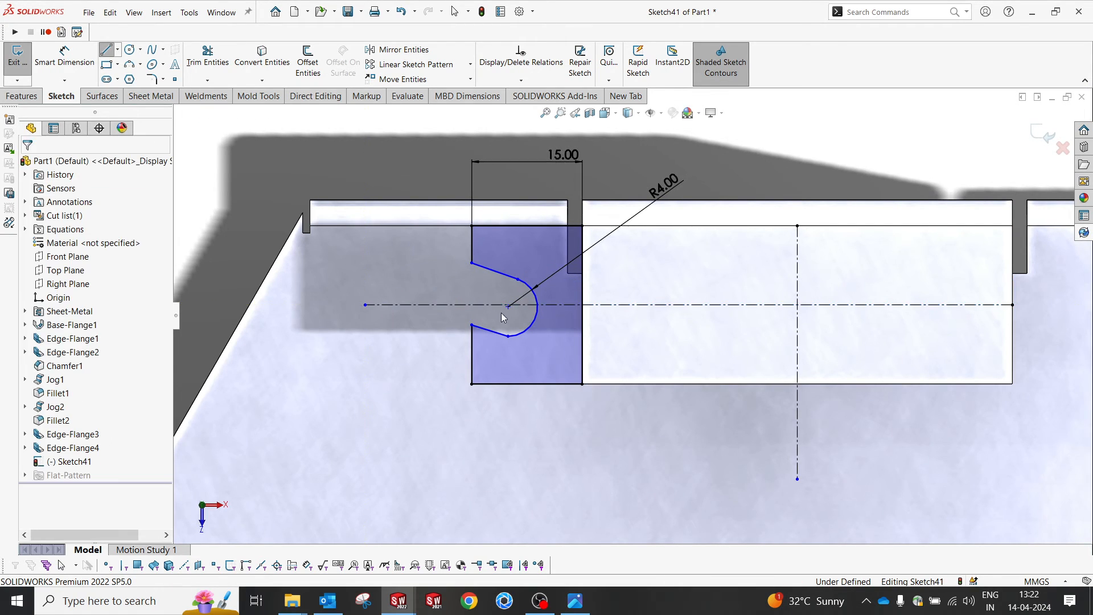
Step: Make the notch arc's center point coincident with the flange's horizontal centerline
click(508, 307)
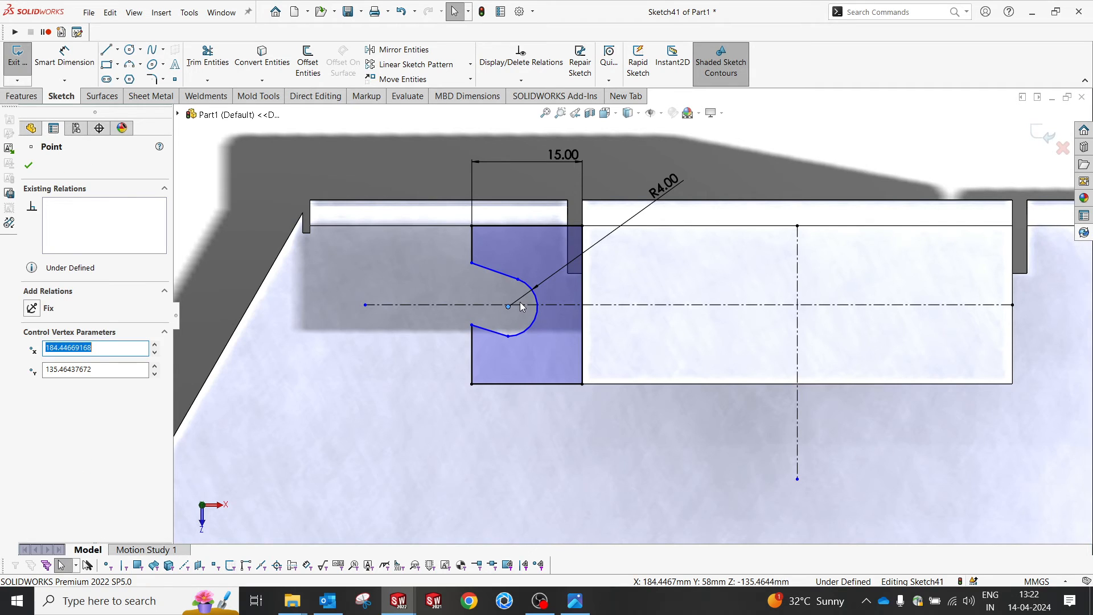
ctrl+click(541, 305)
click(570, 251)
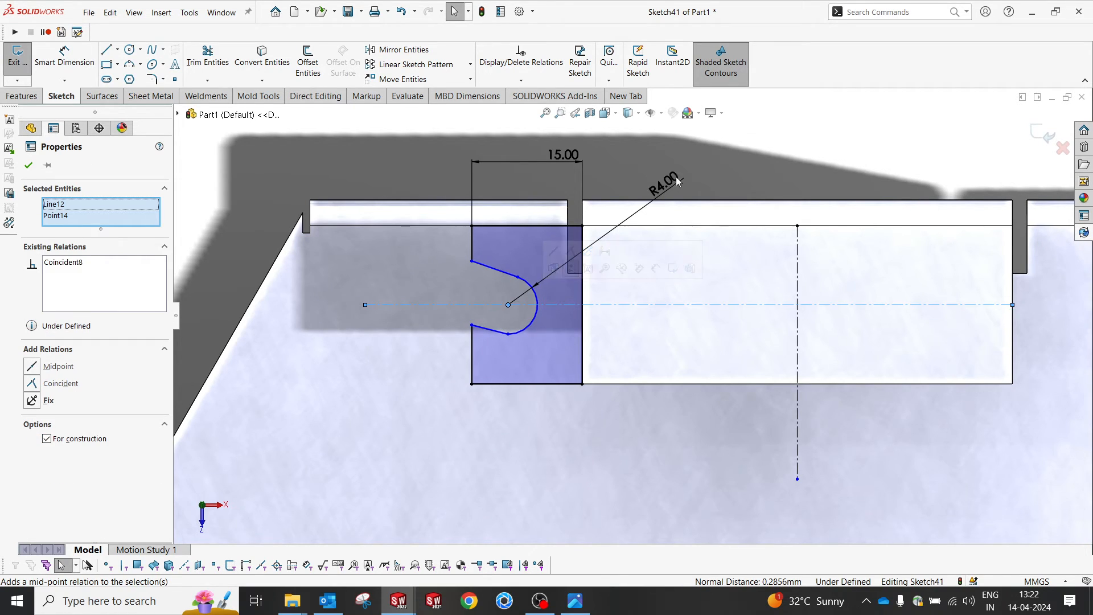
key(Escape)
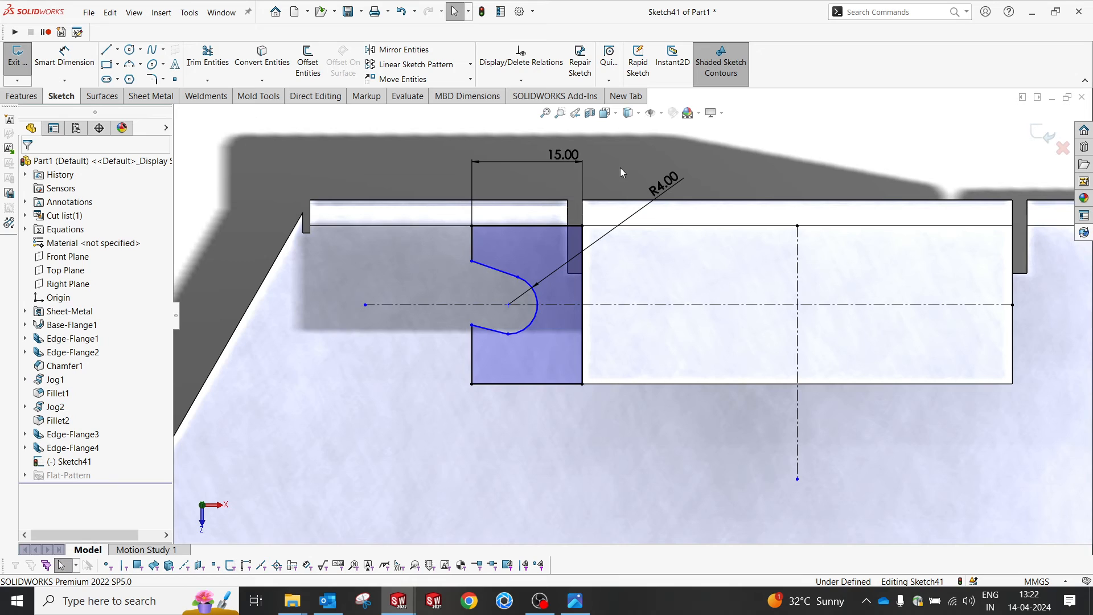
Step: Move the outer end of the lower notch line farther down the rectangle's edge and make that line tangent to the arc
drag(471, 325, 475, 353)
click(519, 331)
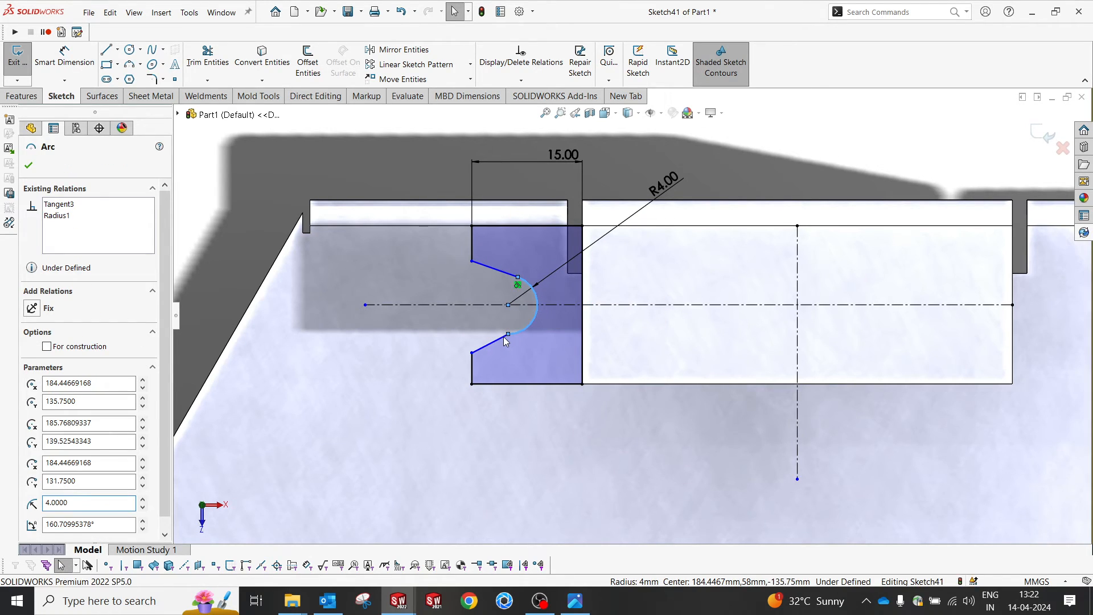
ctrl+click(494, 341)
click(535, 288)
click(770, 148)
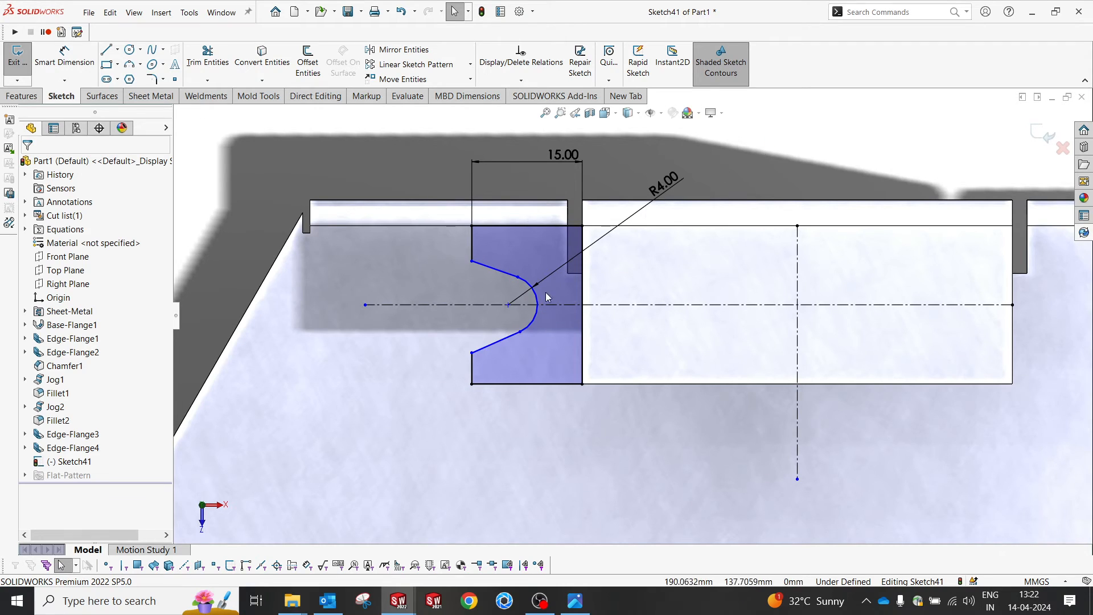
Step: Dimension the angle between the two slanted notch lines and set it to 10 degrees
right_drag(419, 211, 396, 82)
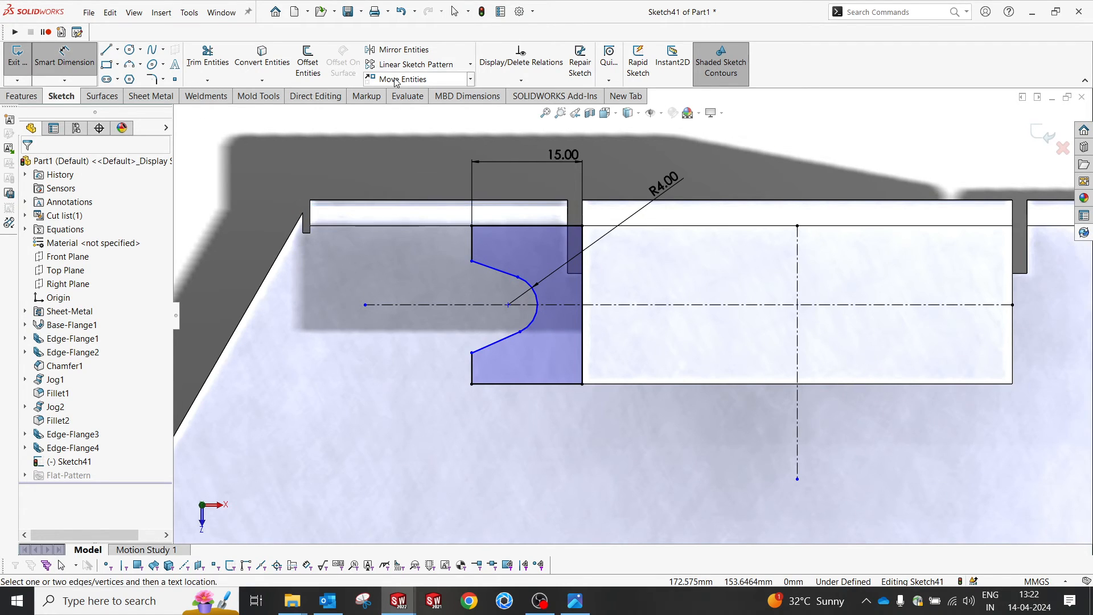
click(497, 273)
click(500, 341)
click(333, 306)
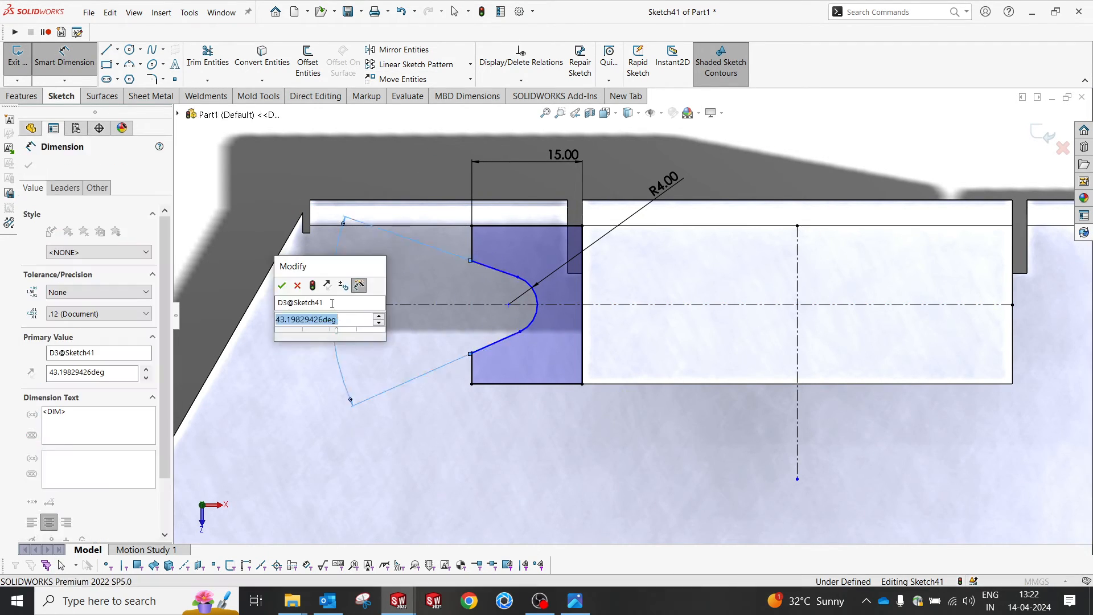
text(10)
key(Return)
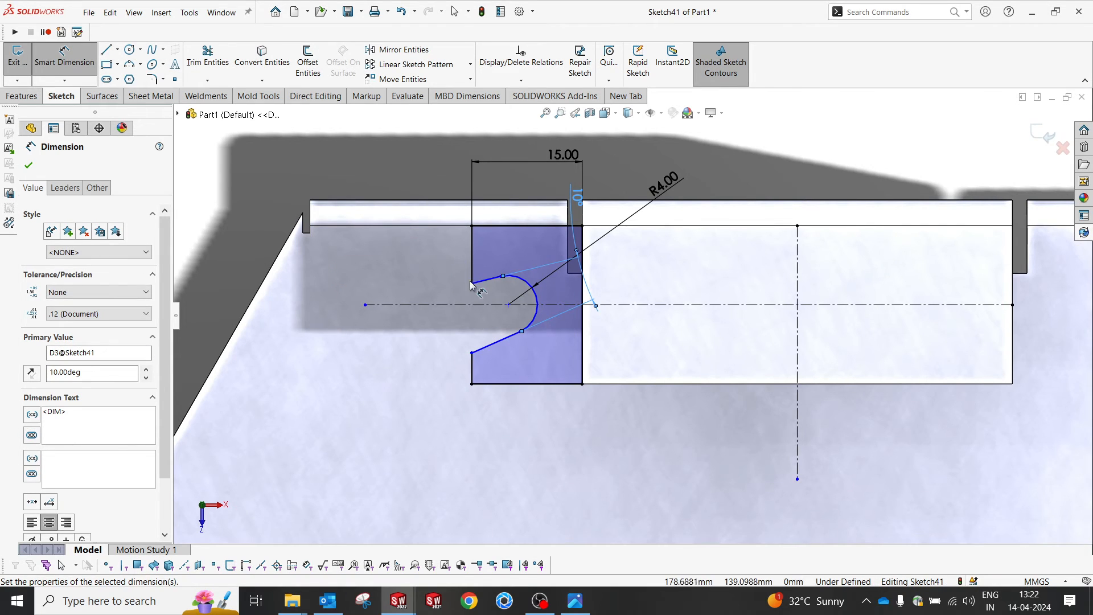
Step: Make the two slanted notch lines symmetric about the horizontal centerline
key(Escape)
click(490, 279)
ctrl+click(493, 305)
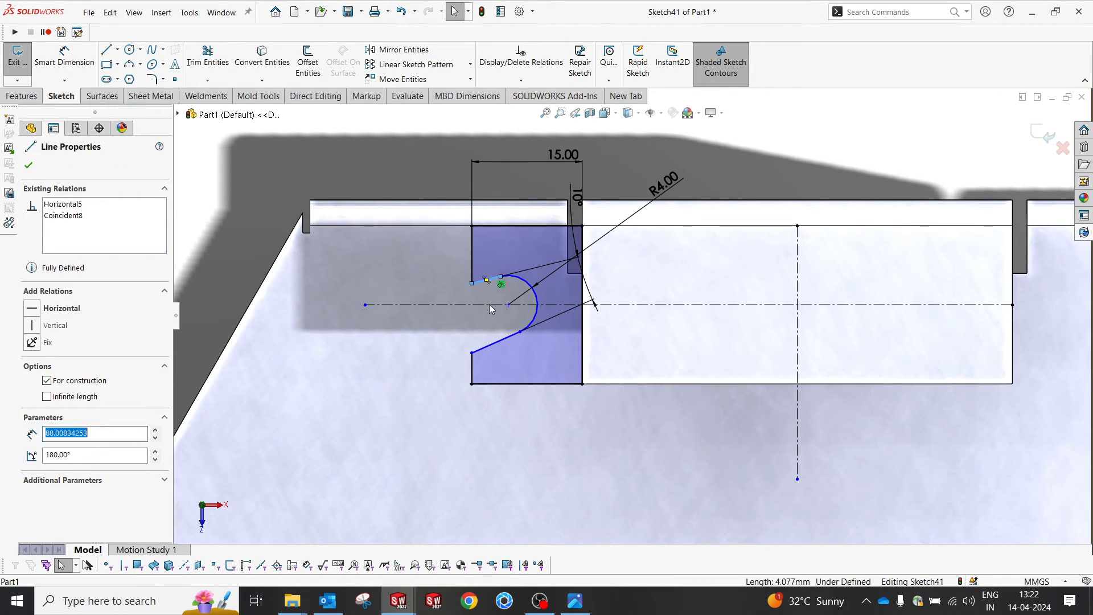
ctrl+click(495, 344)
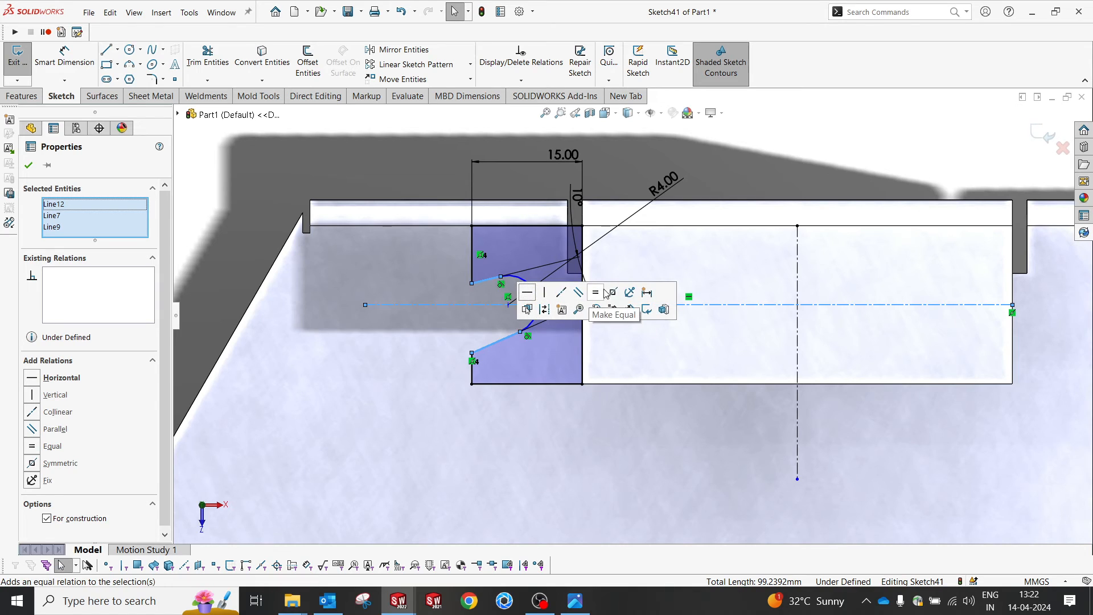
click(613, 292)
click(424, 169)
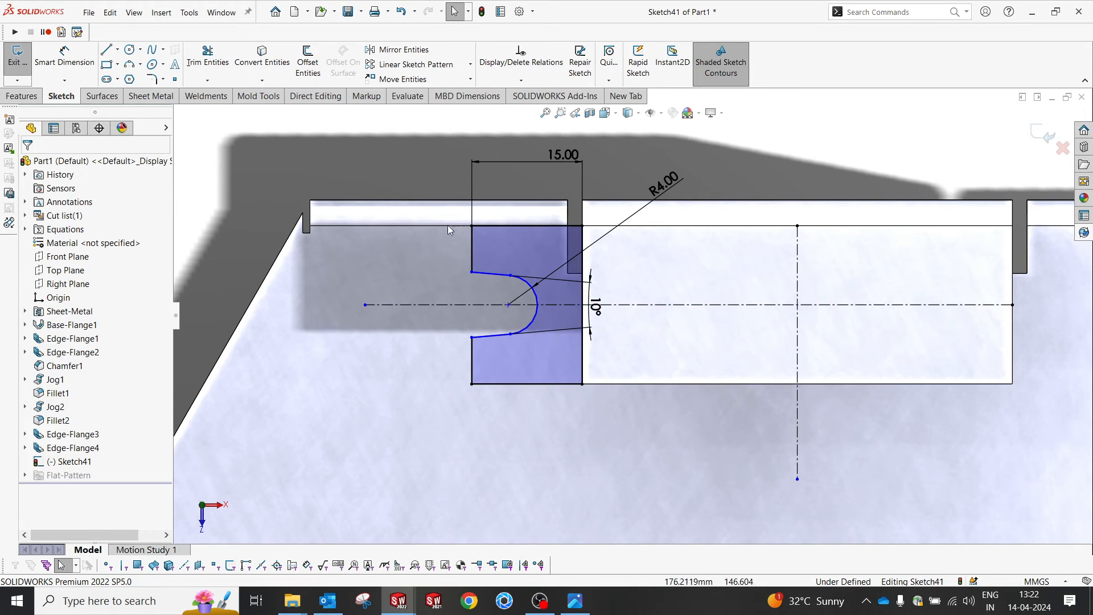
Step: Dimension the horizontal distance from the rectangle's notched outer side to the arc center and set it to 10 mm
right_drag(457, 227, 423, 124)
click(472, 248)
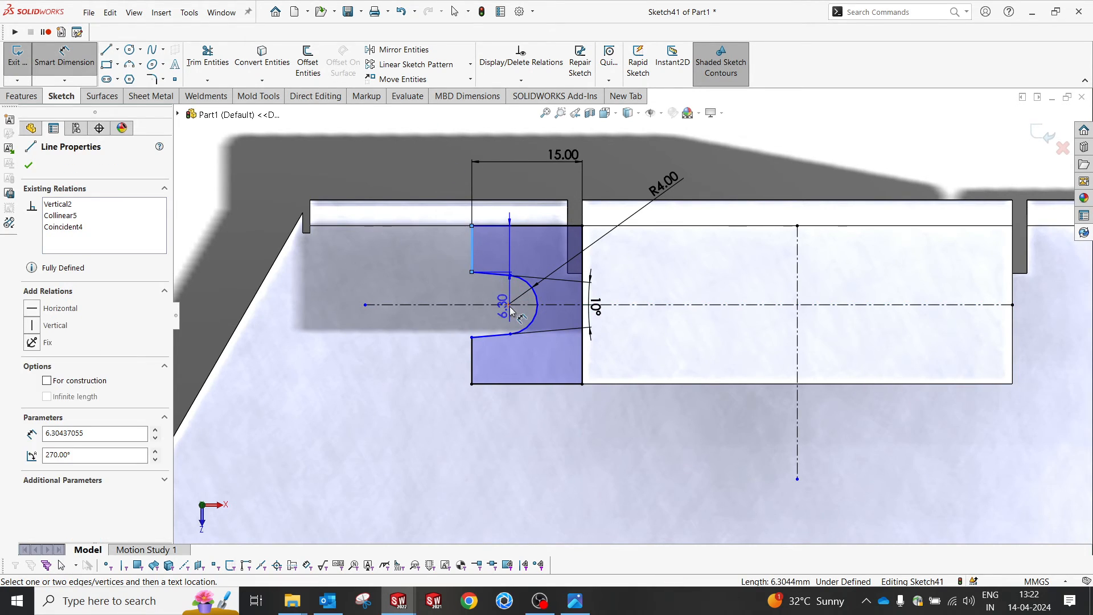
click(509, 304)
click(419, 185)
text(1)
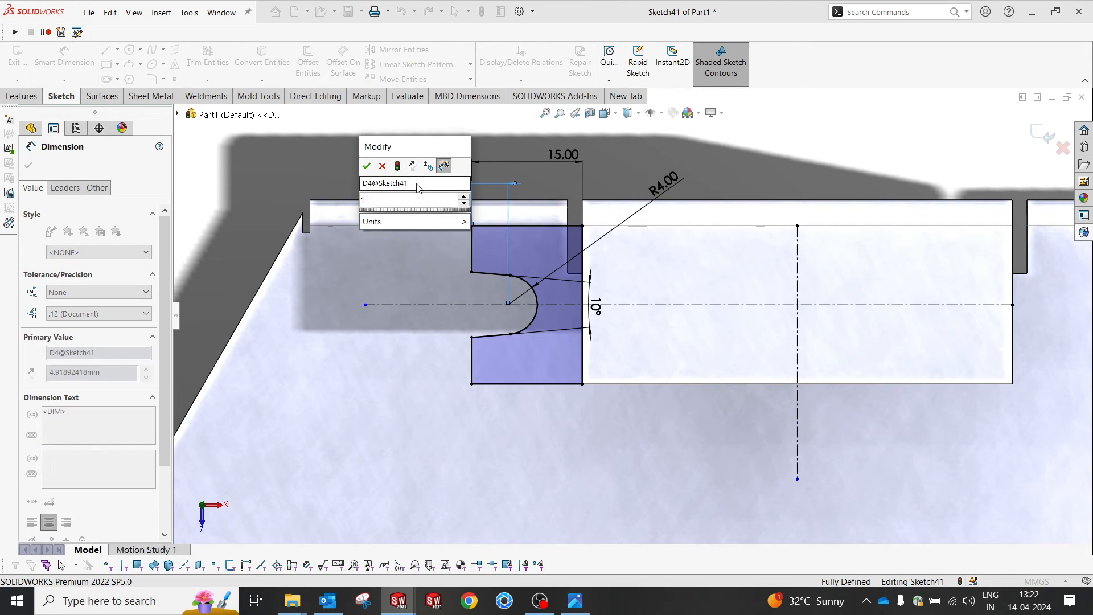
text(0)
key(Return)
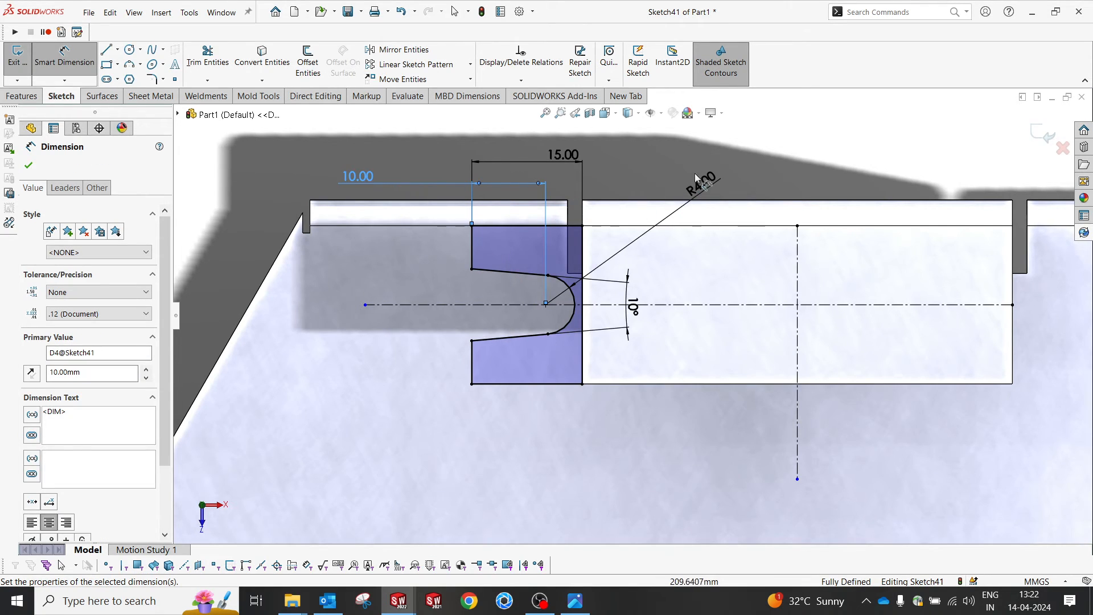
click(718, 185)
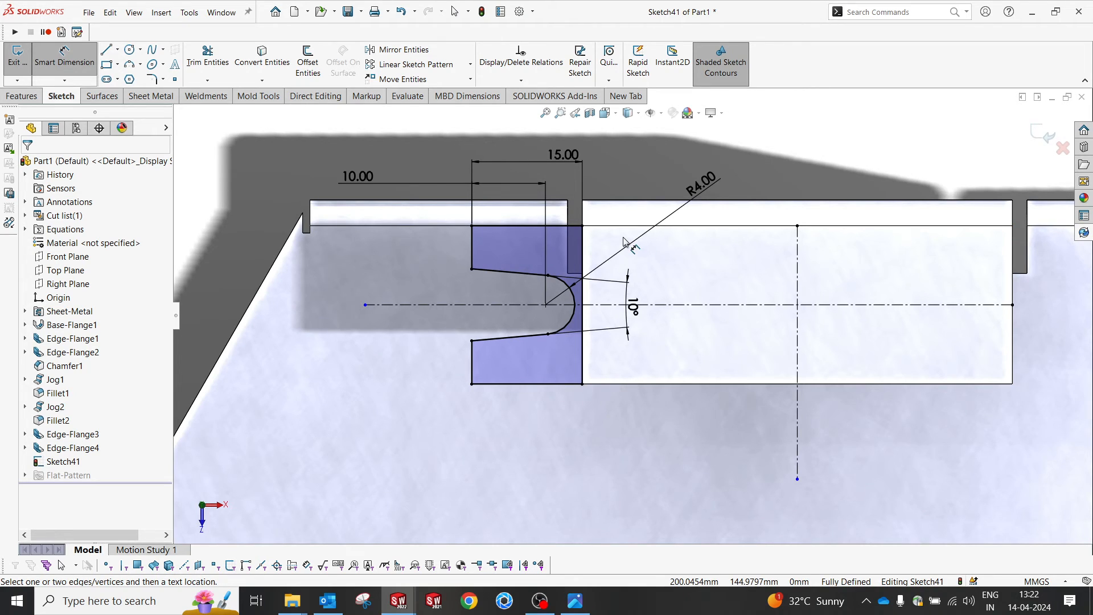
Step: Set the distance between the rectangle's outer side and the notch arc's center to 6 mm
click(357, 181)
key(Return)
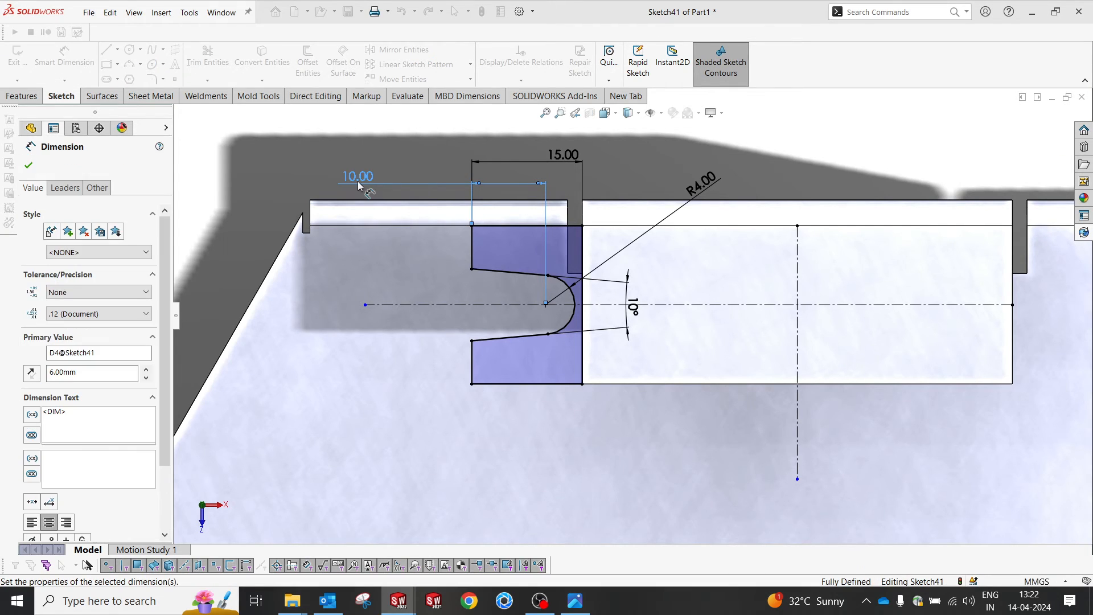
click(730, 154)
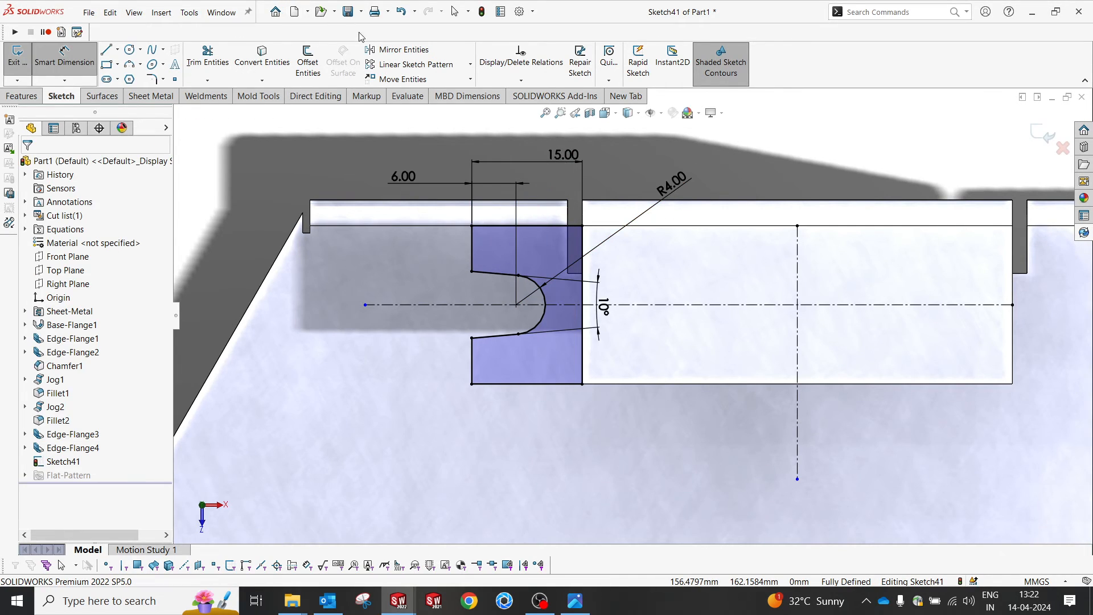
Step: Mirror the complete notched rectangle profile about the flange's vertical centerline, keeping the original
click(404, 49)
drag(420, 216, 642, 463)
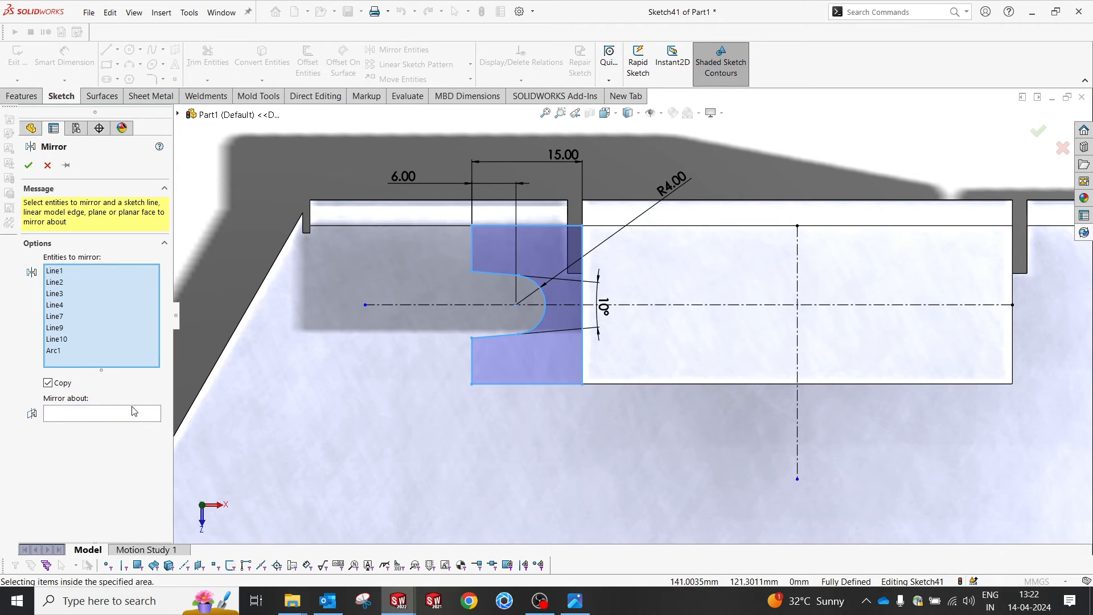
click(135, 415)
click(798, 329)
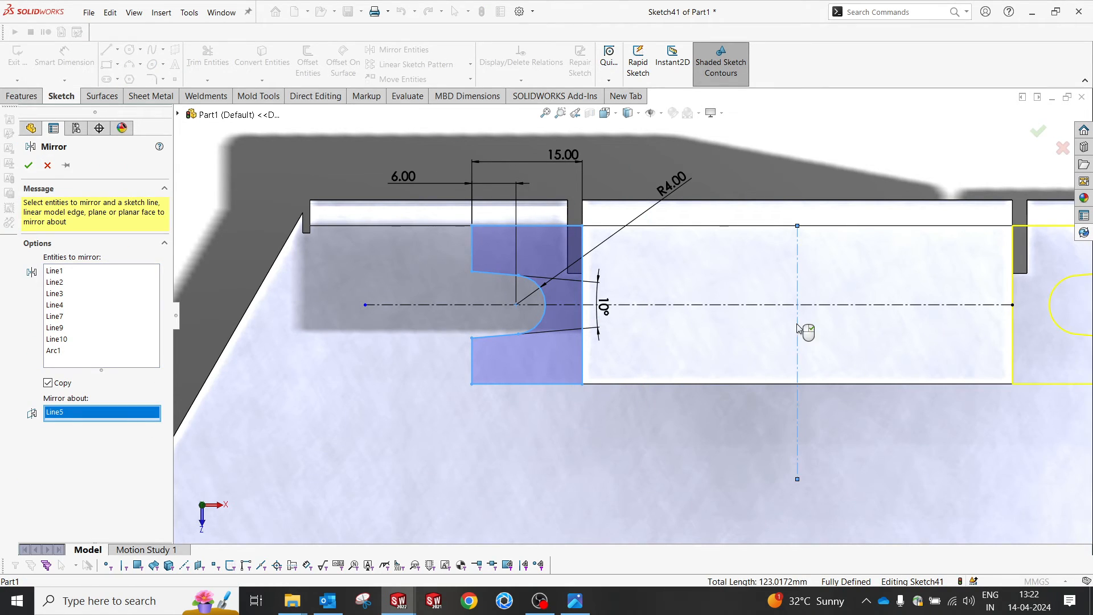
click(1037, 136)
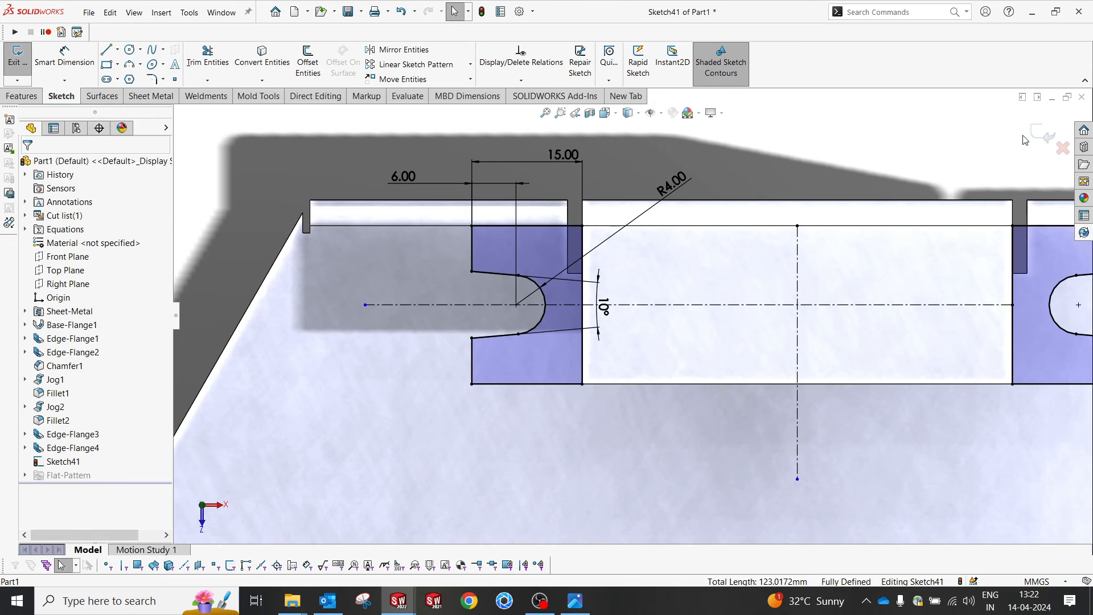
Step: Create a Base Flange/Tab from both notched profiles, merging the extensions with the bent top of the upright flange
scroll(841, 234, up, 4)
middle_drag(674, 359, 673, 211)
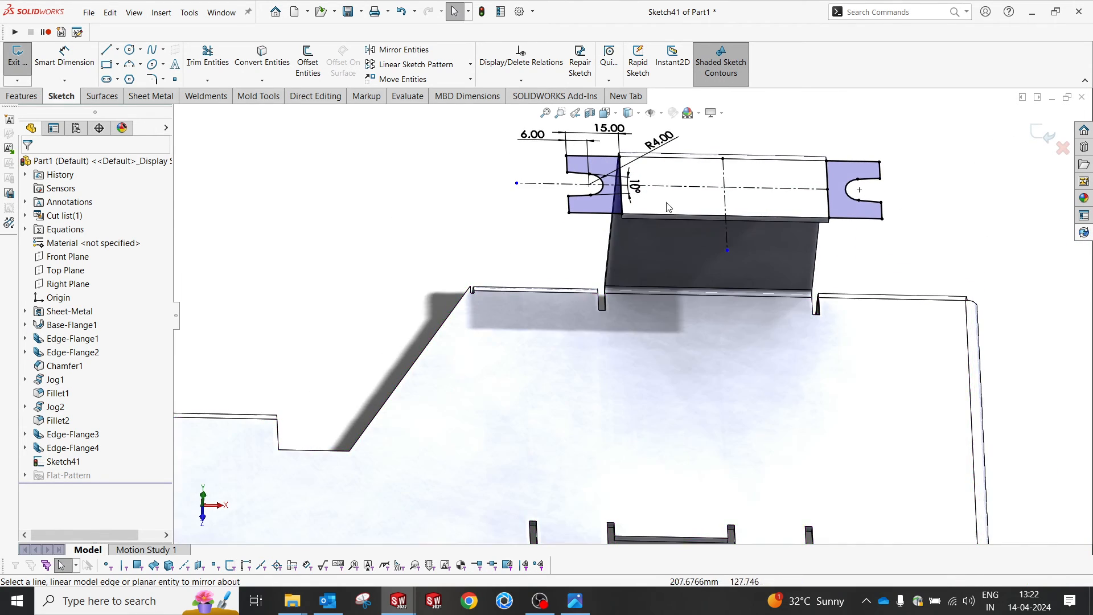
scroll(656, 188, down, 4)
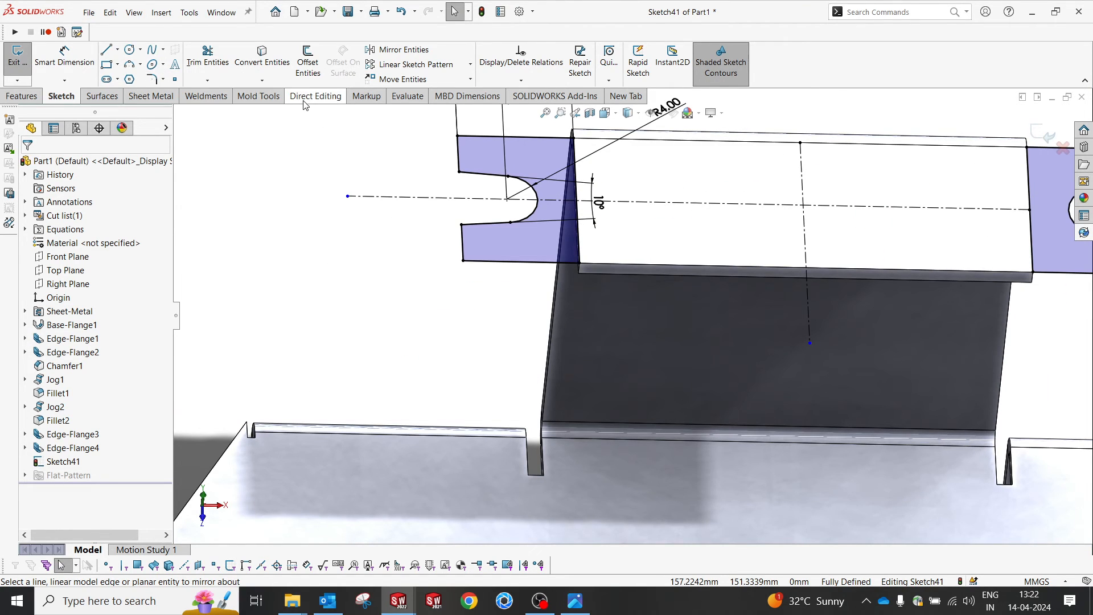
click(316, 95)
click(147, 96)
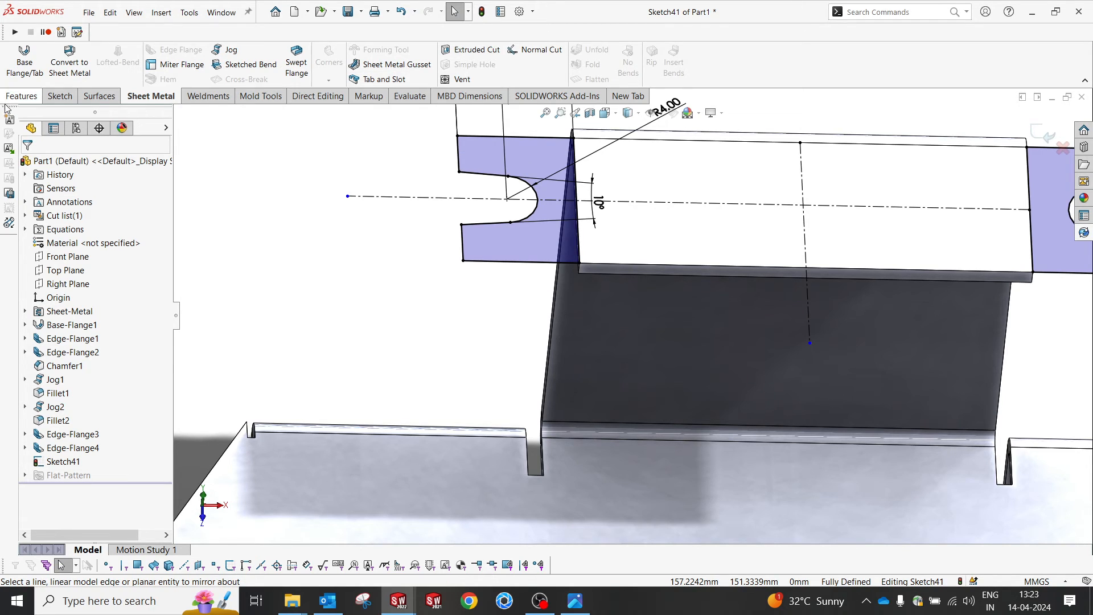
click(379, 81)
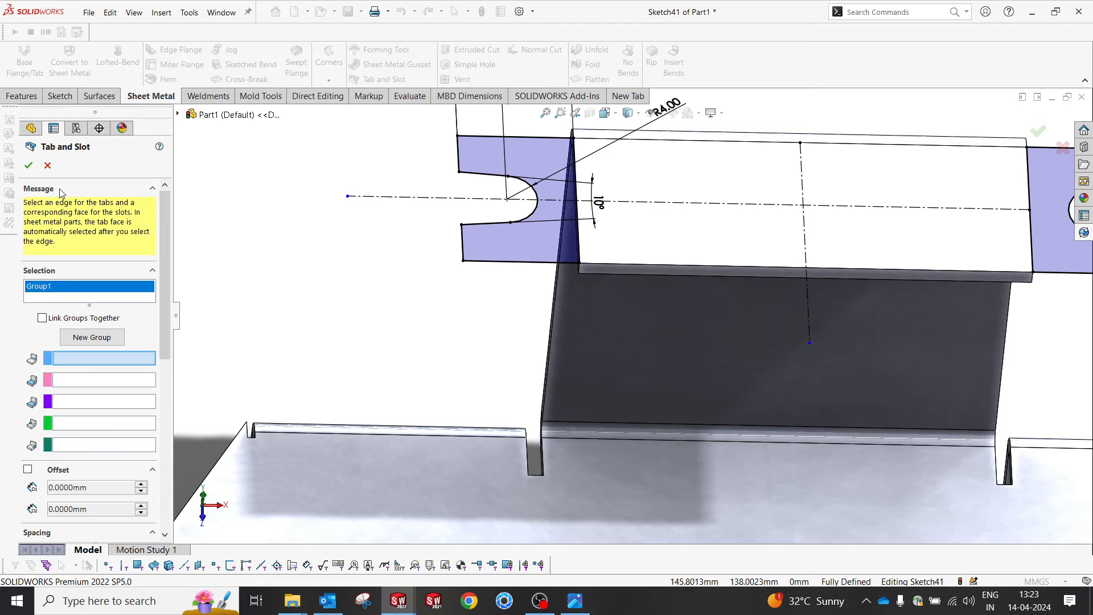
click(47, 166)
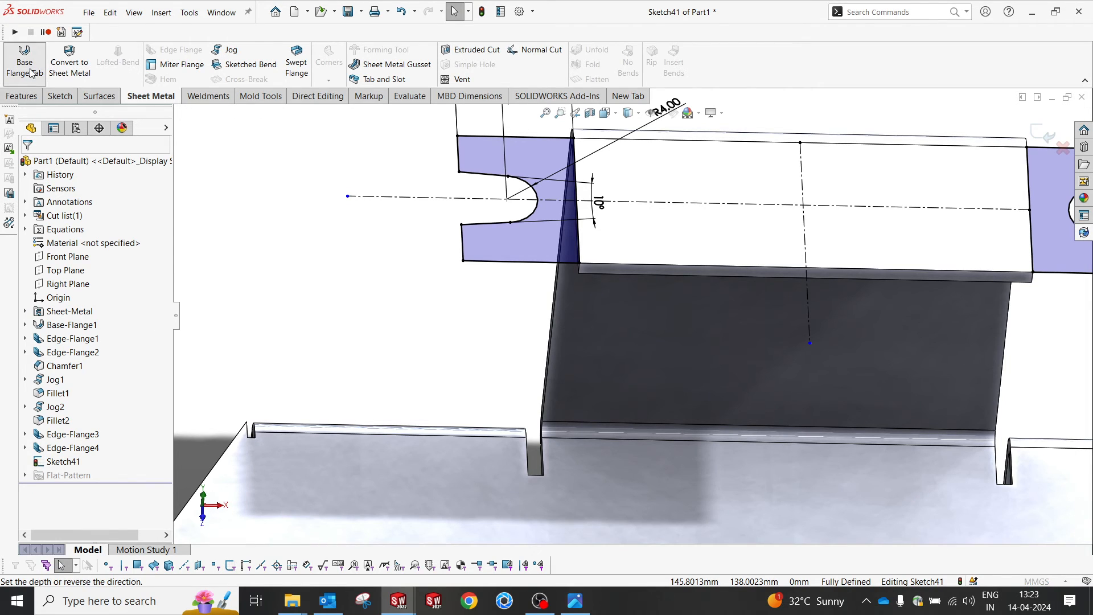
click(32, 73)
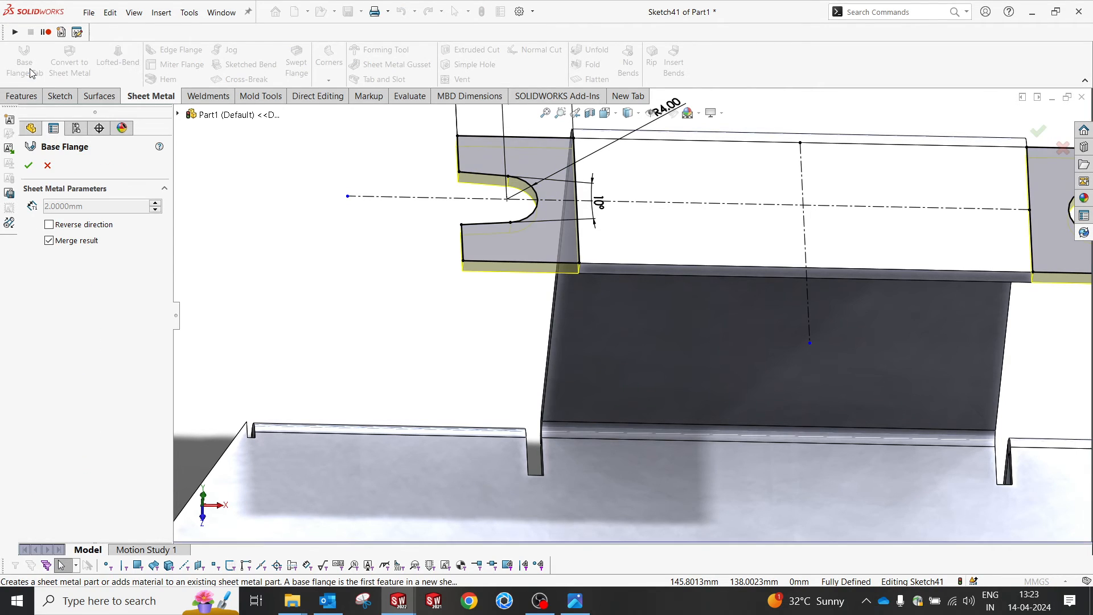
click(29, 166)
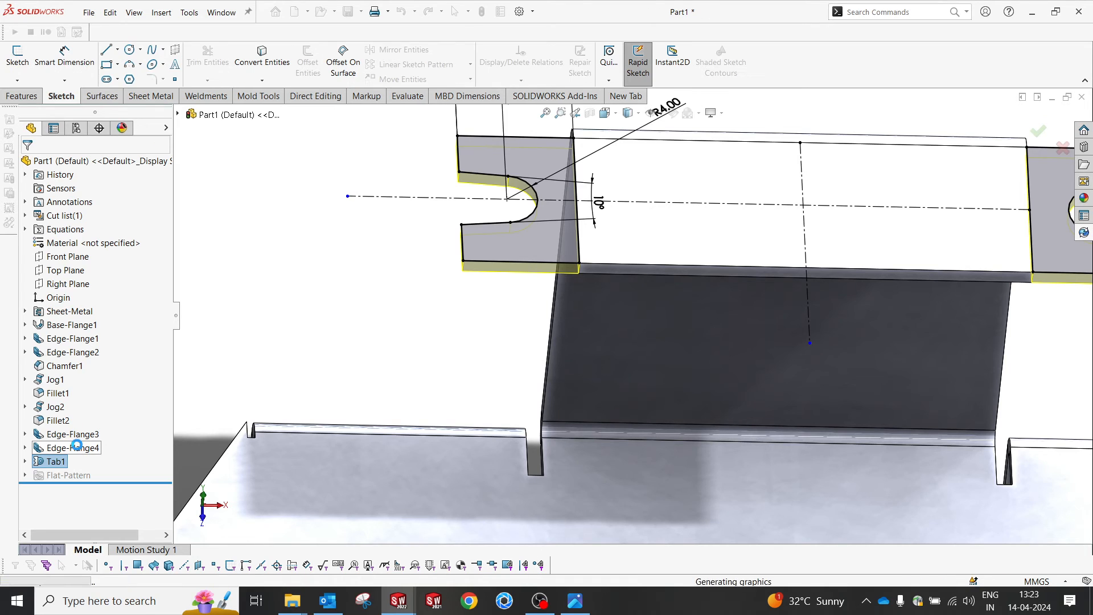
Step: Examine the notched side extensions and the whole bracket from several angles
click(288, 288)
middle_drag(388, 302, 395, 201)
scroll(735, 364, up, 3)
scroll(775, 361, down, 3)
scroll(790, 393, up, 2)
middle_drag(792, 398, 790, 426)
scroll(785, 422, up, 5)
scroll(463, 284, down, 4)
middle_click(473, 330)
middle_drag(456, 314, 473, 332)
scroll(473, 333, up, 4)
scroll(552, 401, down, 2)
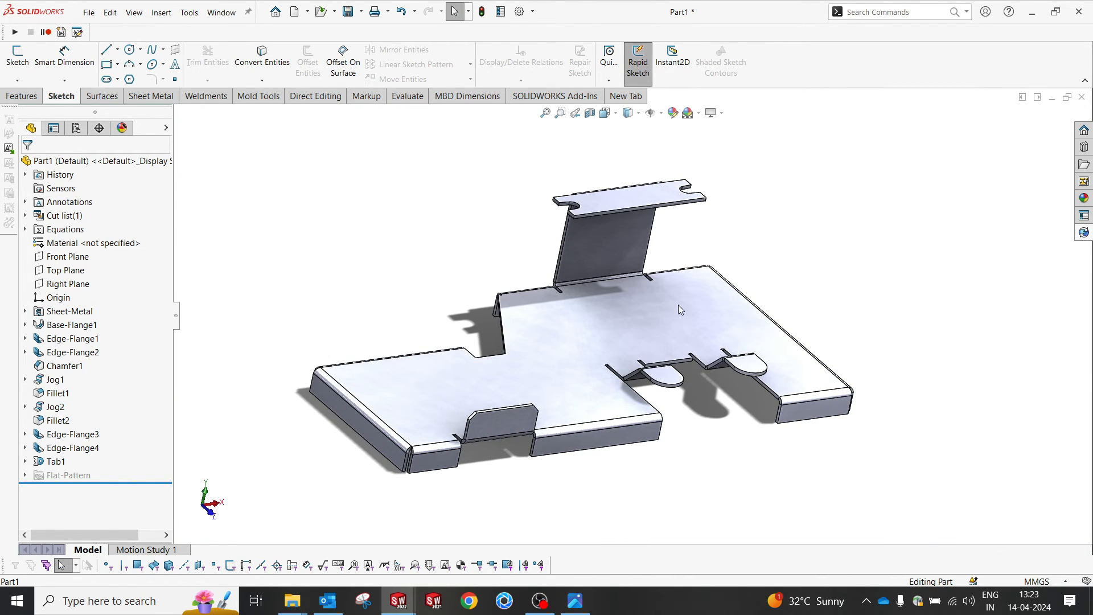
middle_drag(653, 293, 654, 268)
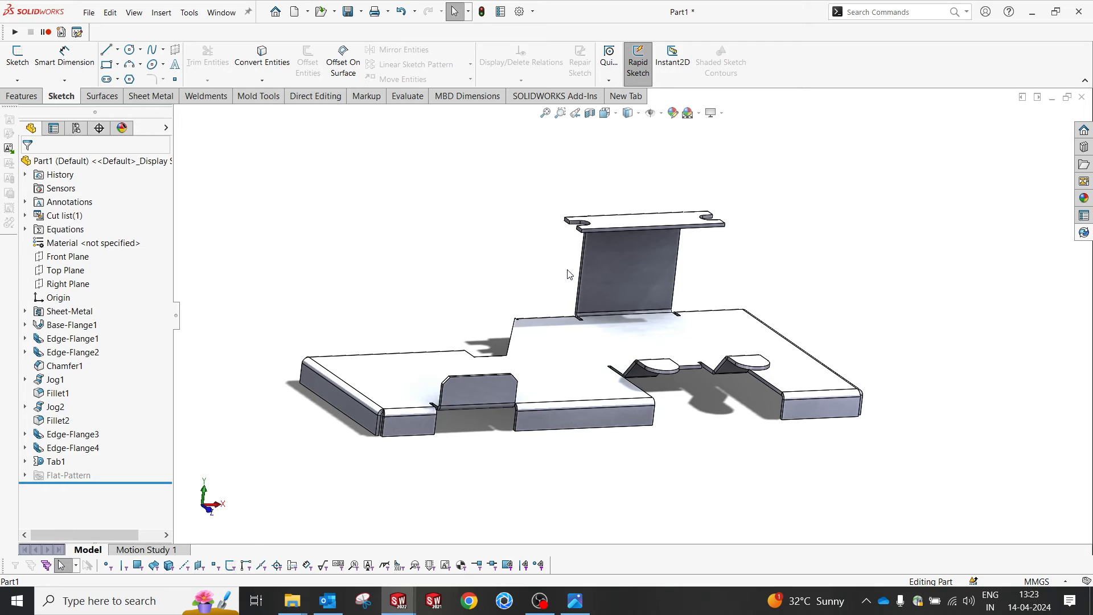
scroll(561, 369, up, 3)
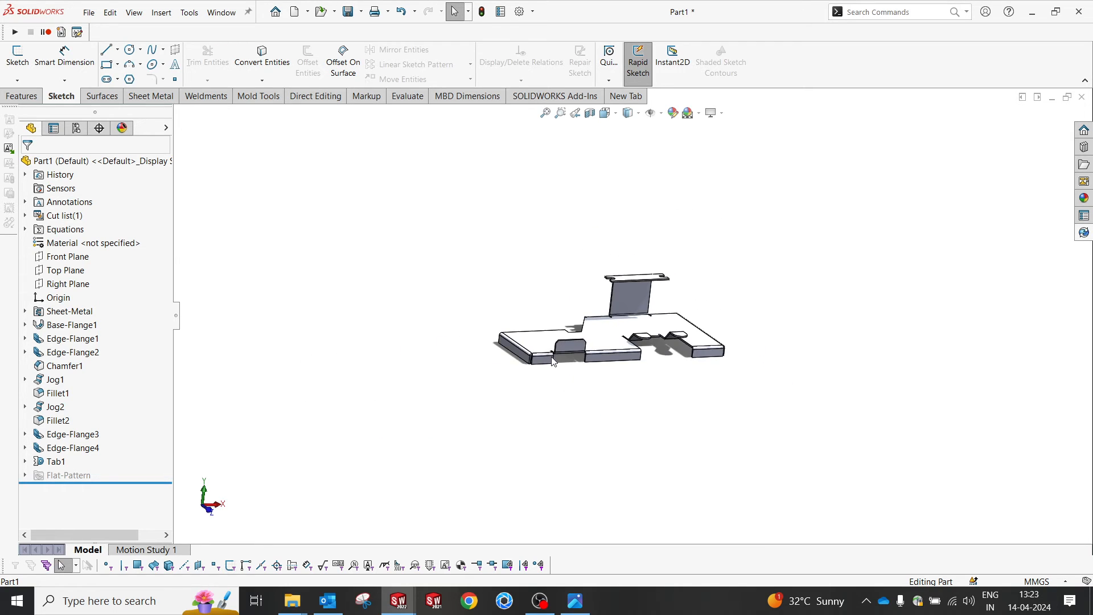
scroll(658, 348, down, 3)
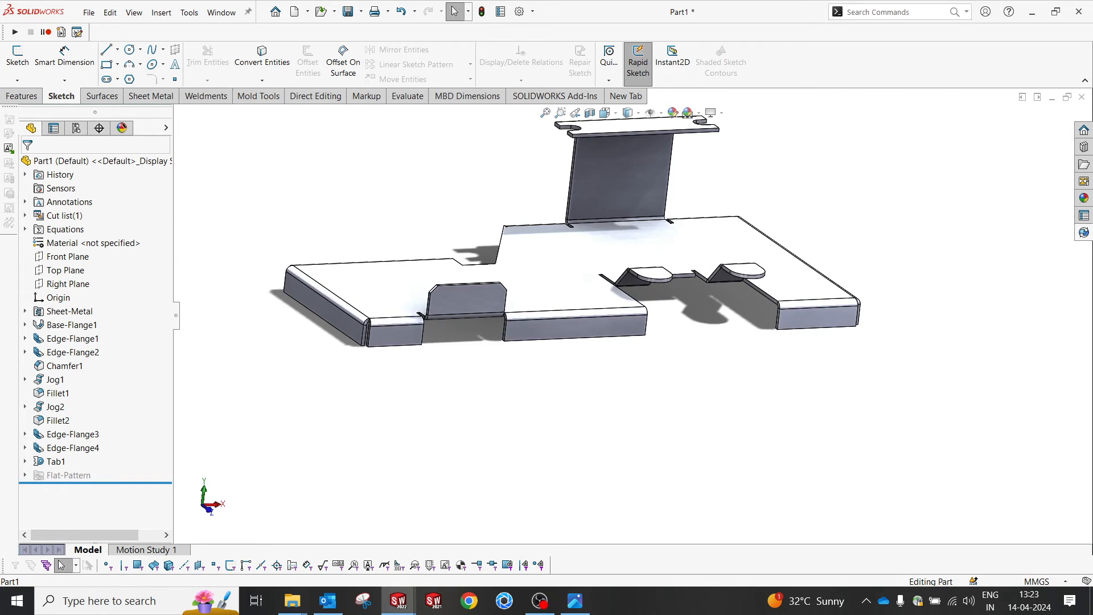
Step: Check the base's hole layout and its position dimensions in the EP 1 reference drawing
click(575, 600)
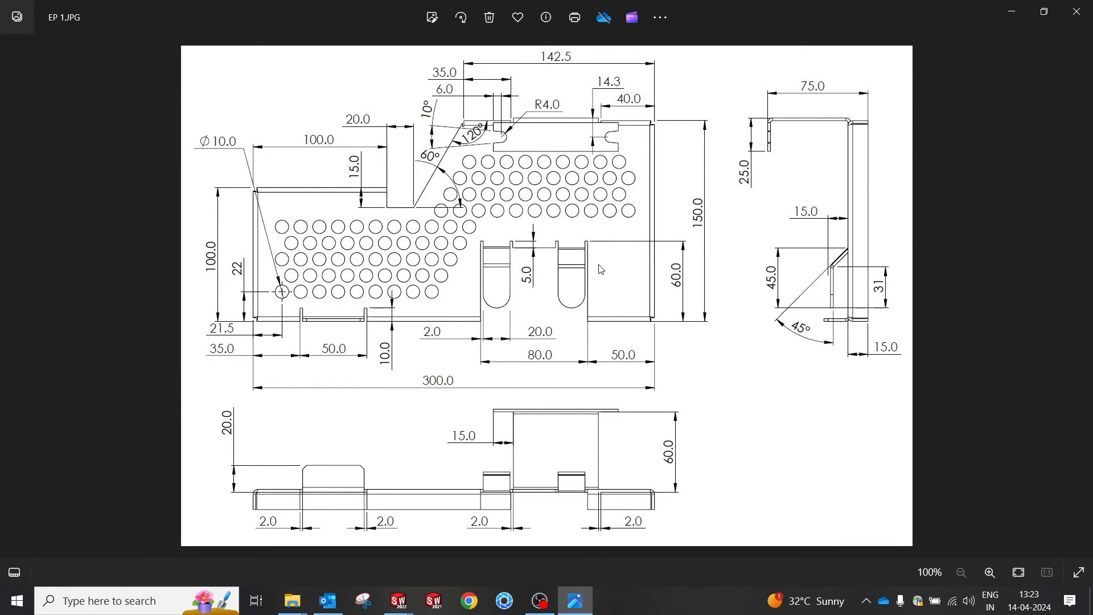
click(577, 601)
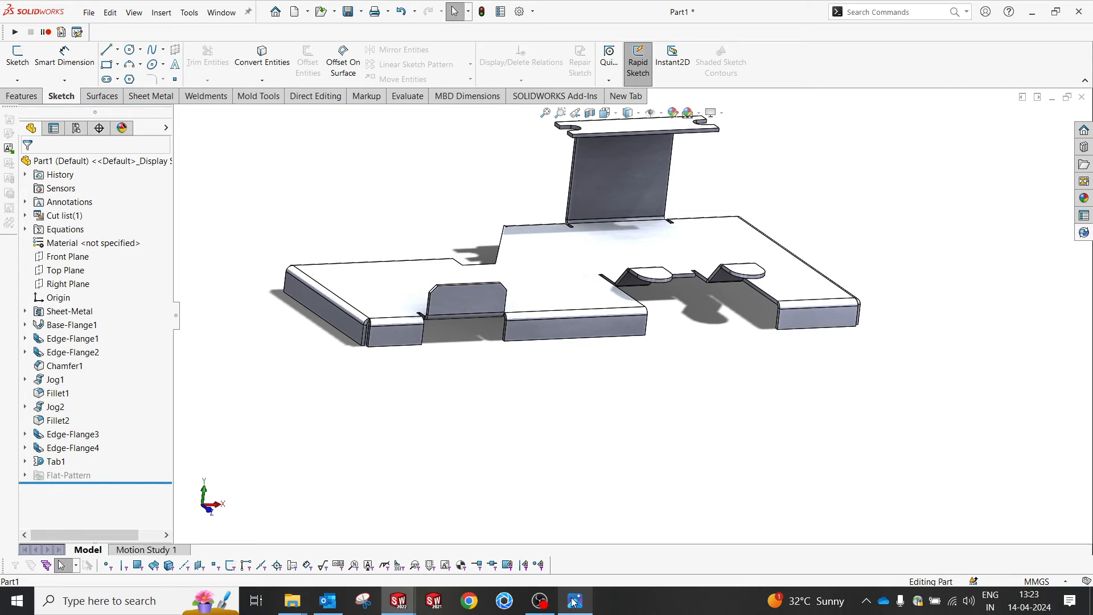
click(567, 608)
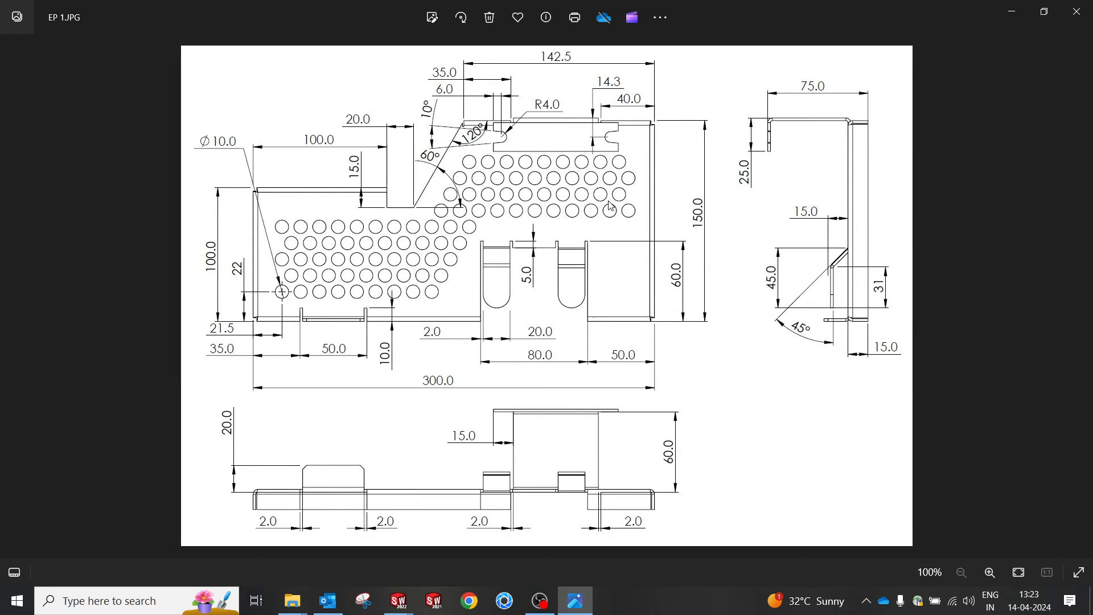
click(582, 607)
Step: Sketch a closed, stepped outline with two slanted sides on the base's flat top face, its left side about 37 mm tall
click(570, 304)
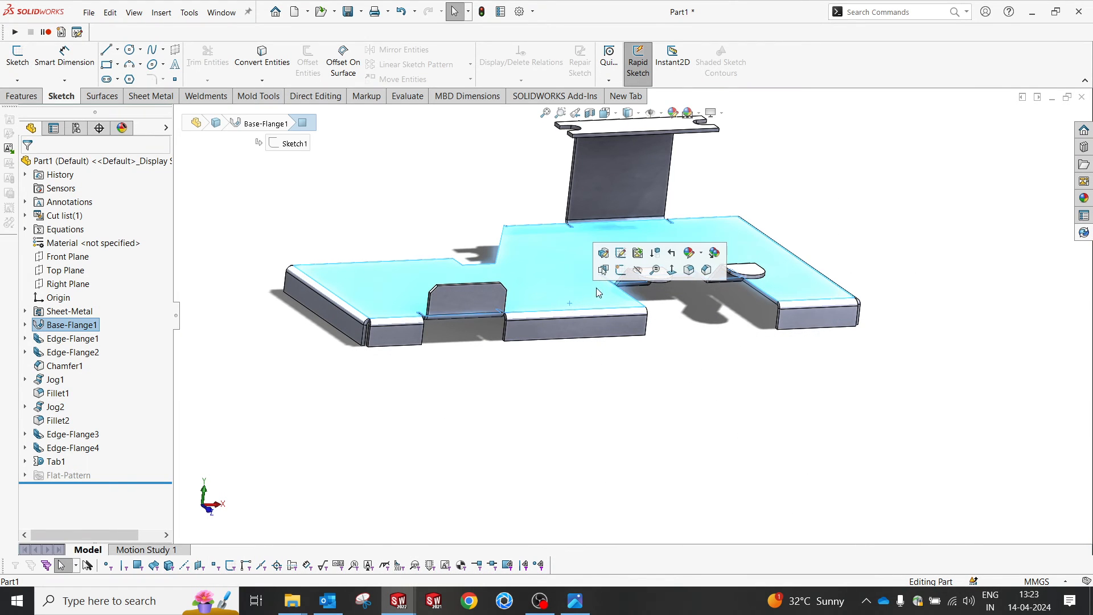
click(620, 273)
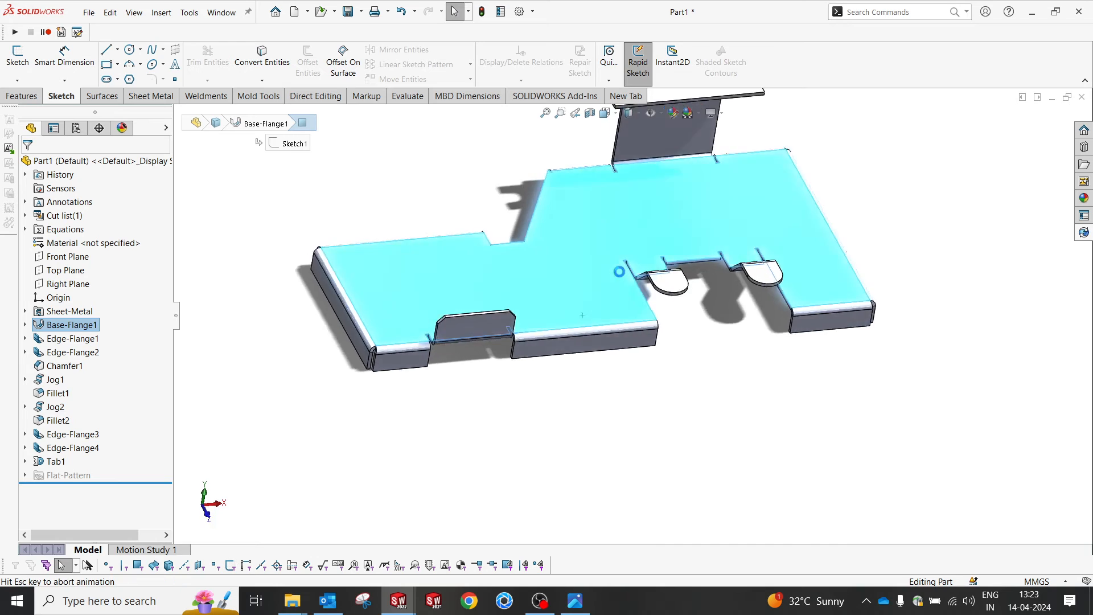
click(108, 50)
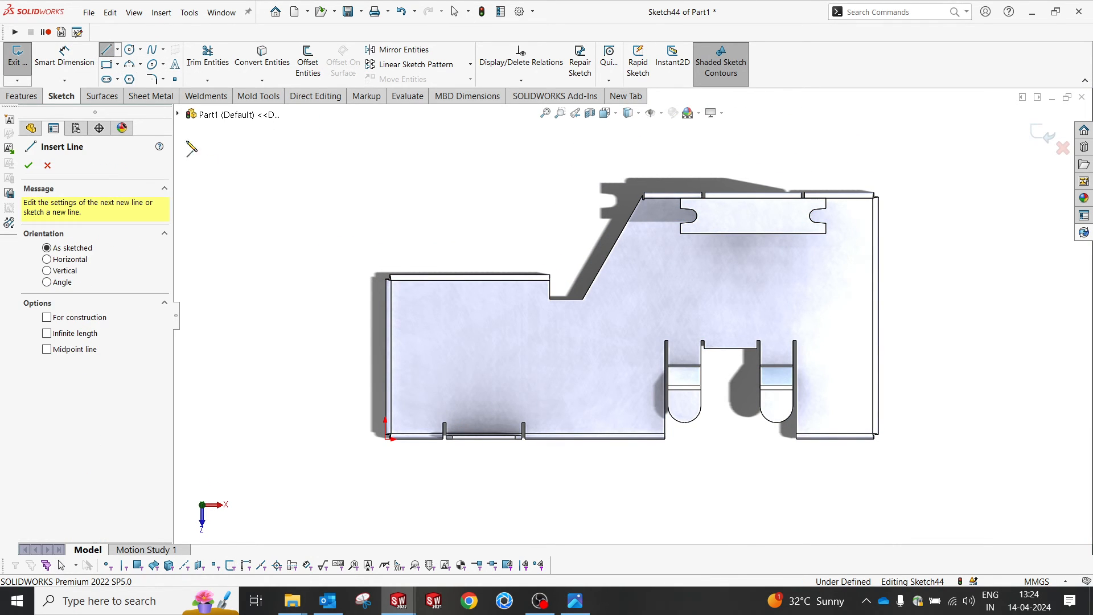
click(404, 323)
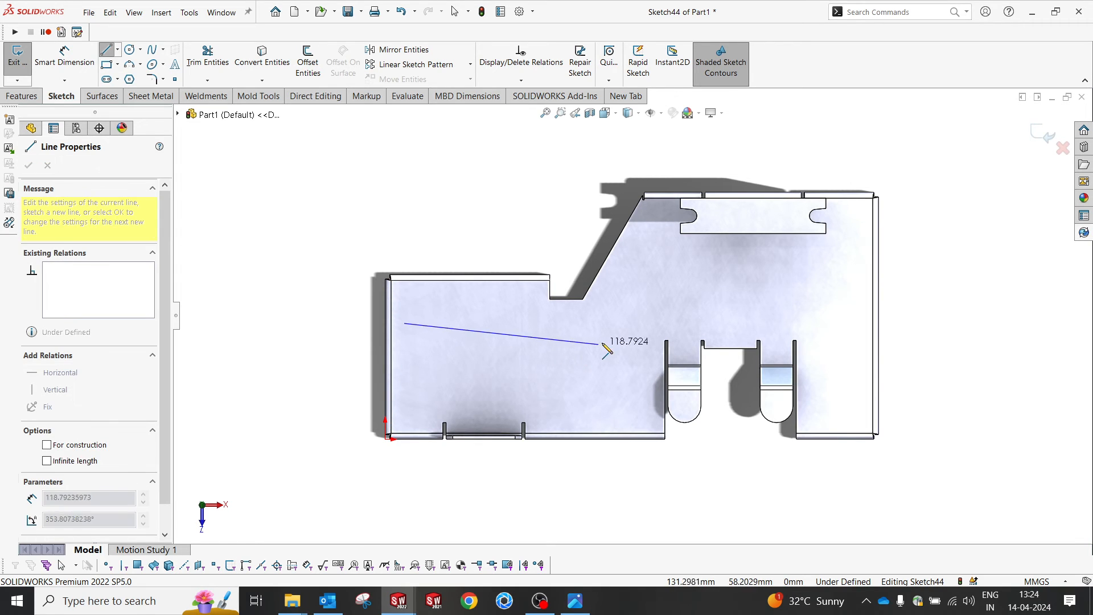
click(582, 323)
click(656, 220)
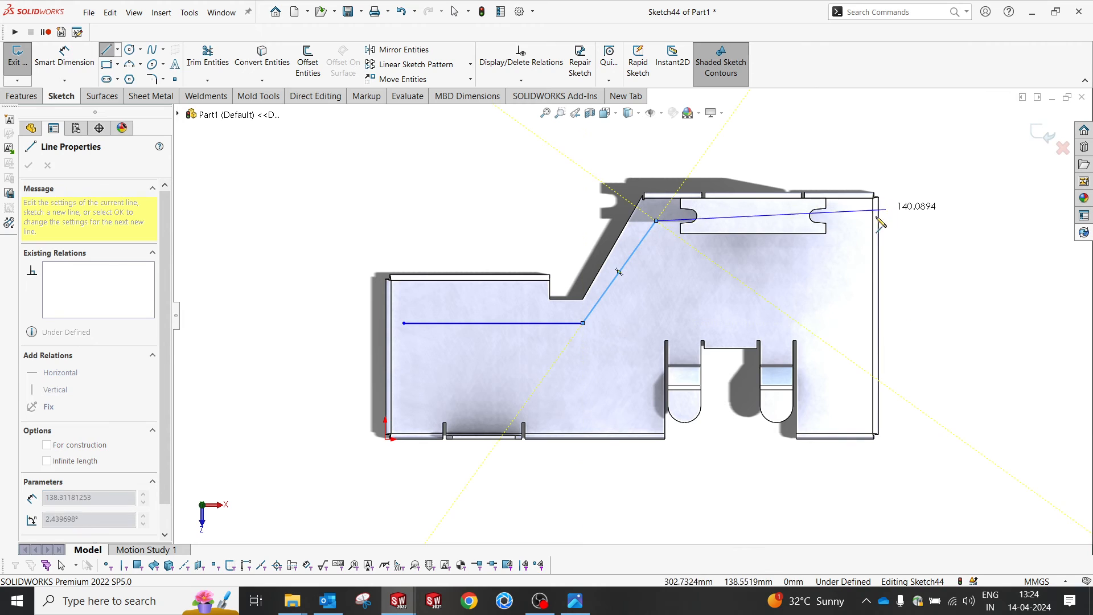
click(858, 220)
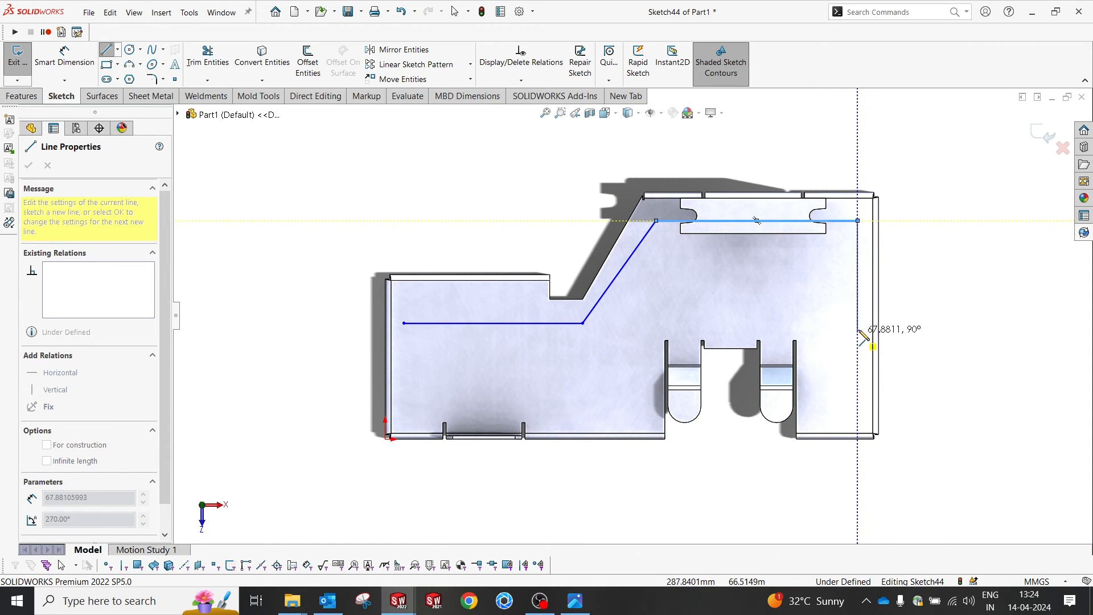
click(857, 319)
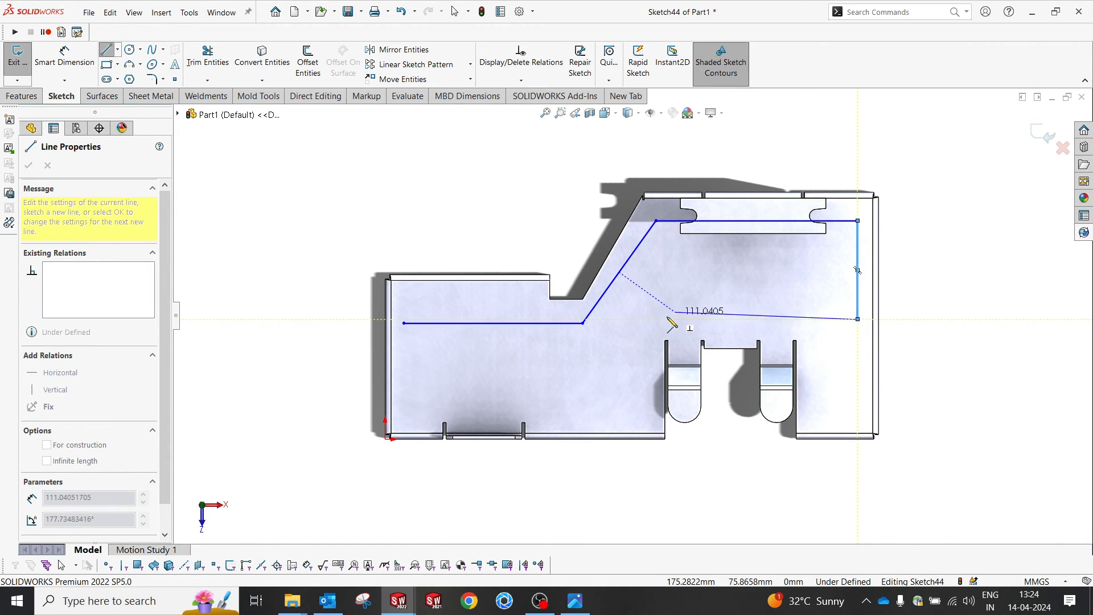
click(656, 319)
click(608, 385)
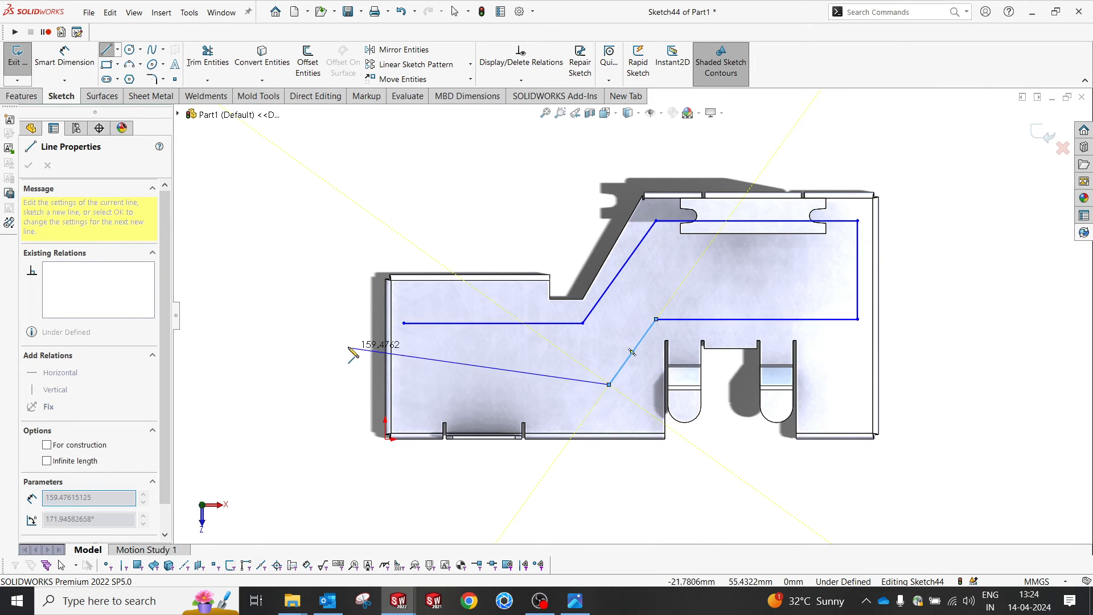
click(404, 385)
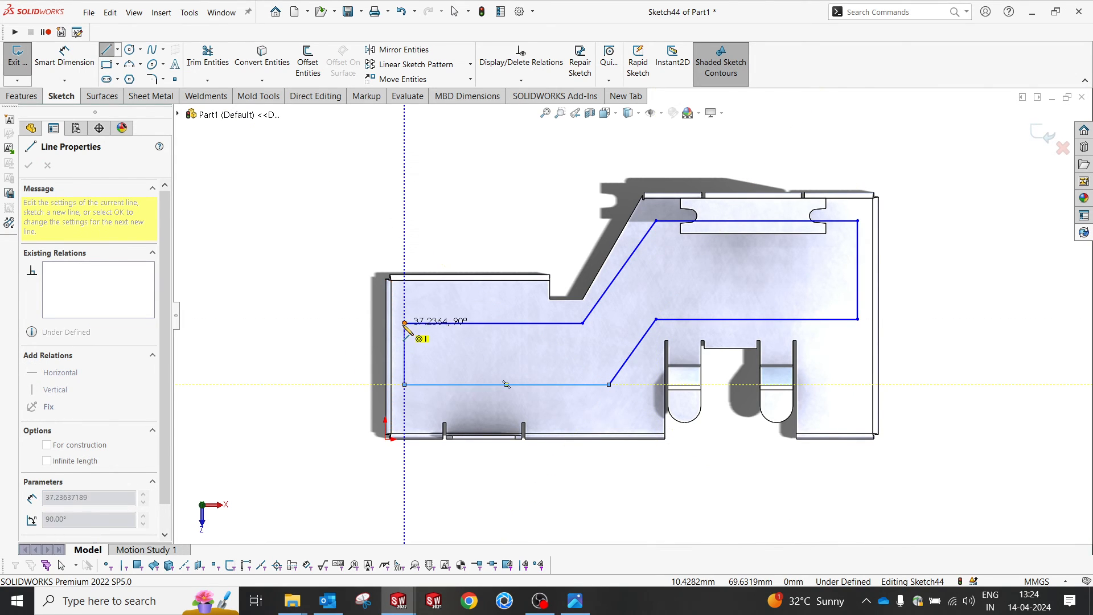
click(404, 322)
Step: Set the distance between the outline's left side and the base's left bend edge to 10 mm
right_drag(316, 271, 312, 201)
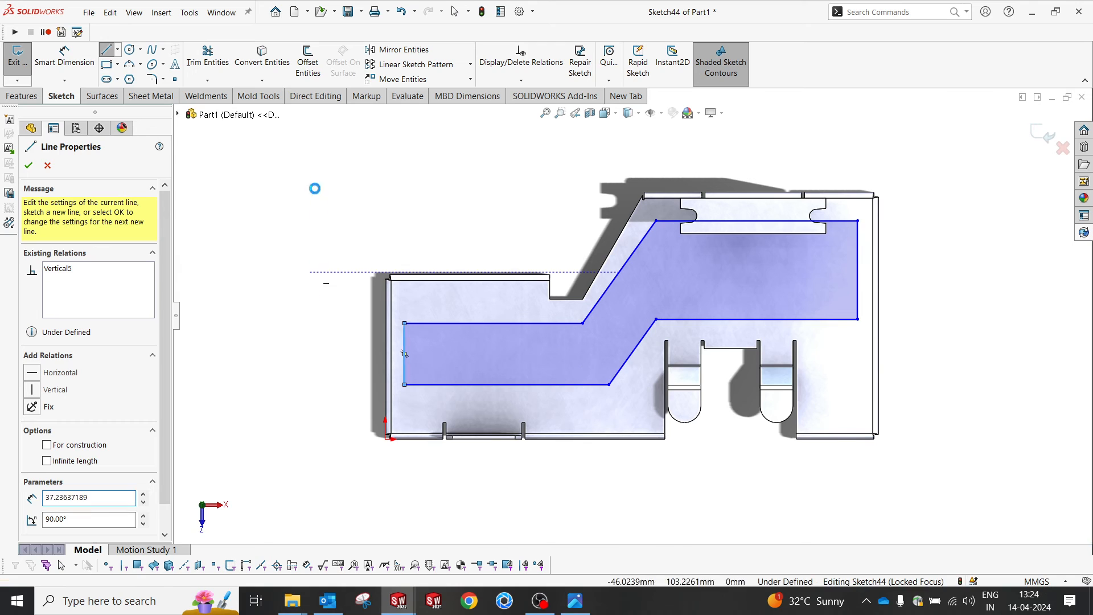
click(391, 335)
click(404, 338)
click(342, 238)
text(10)
key(Return)
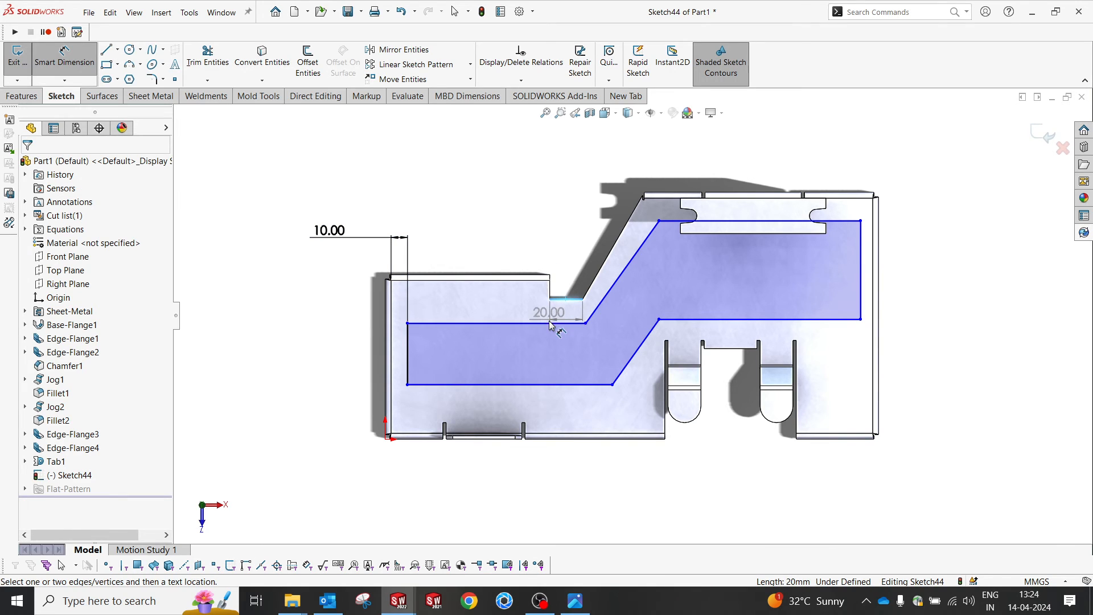
Step: Set the distance between the base notch's horizontal edge and the outline's lower-level top line to 8 mm
click(553, 310)
click(551, 220)
text(8)
key(Return)
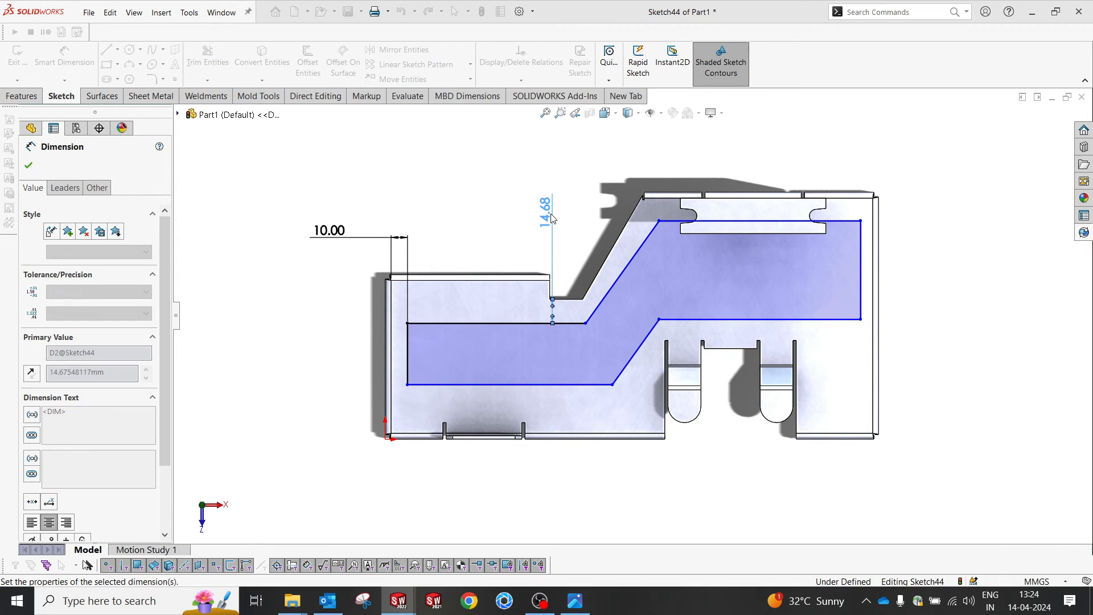
Step: Make the outline's upper slanted line parallel to the base's slanted edge
click(620, 237)
ctrl+click(633, 244)
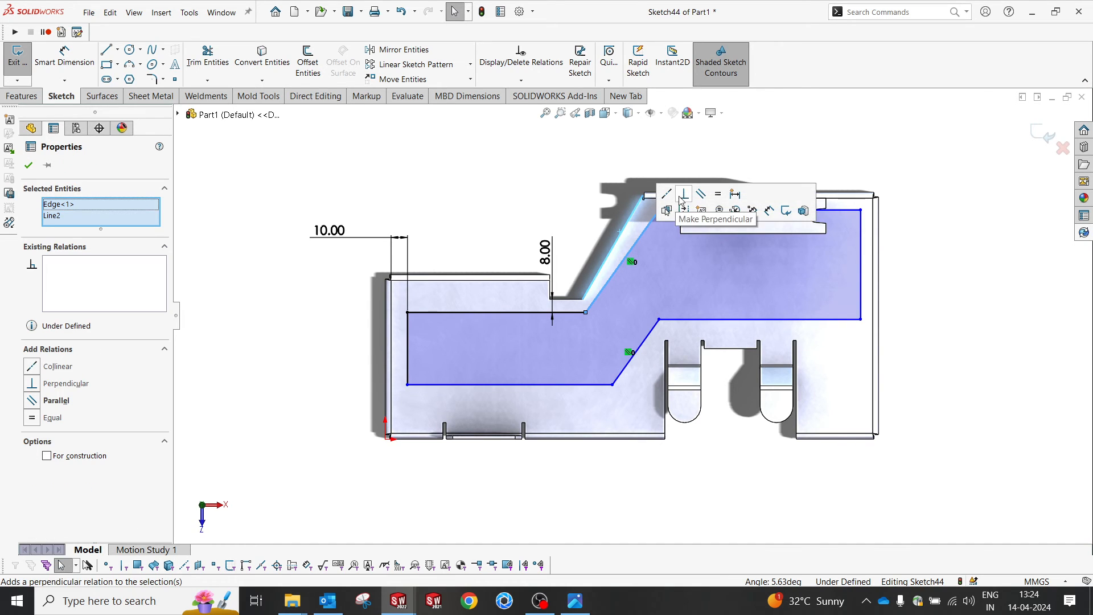
click(702, 193)
click(621, 251)
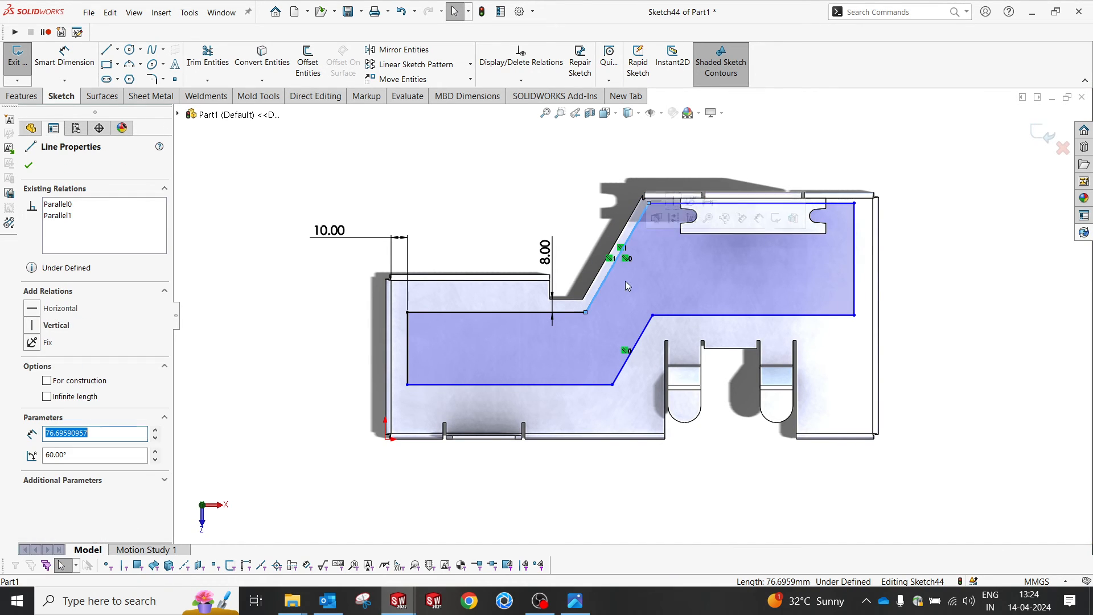
ctrl+click(643, 332)
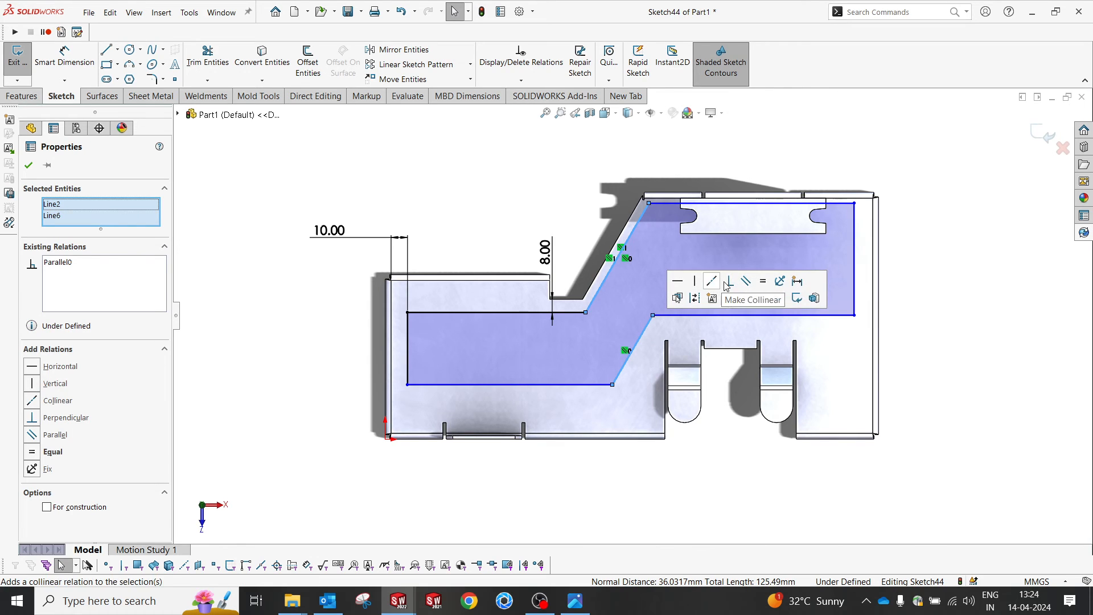
click(595, 175)
Step: Set the outline's uppermost line 15 mm below the base's upper right corner
right_drag(586, 179, 629, 141)
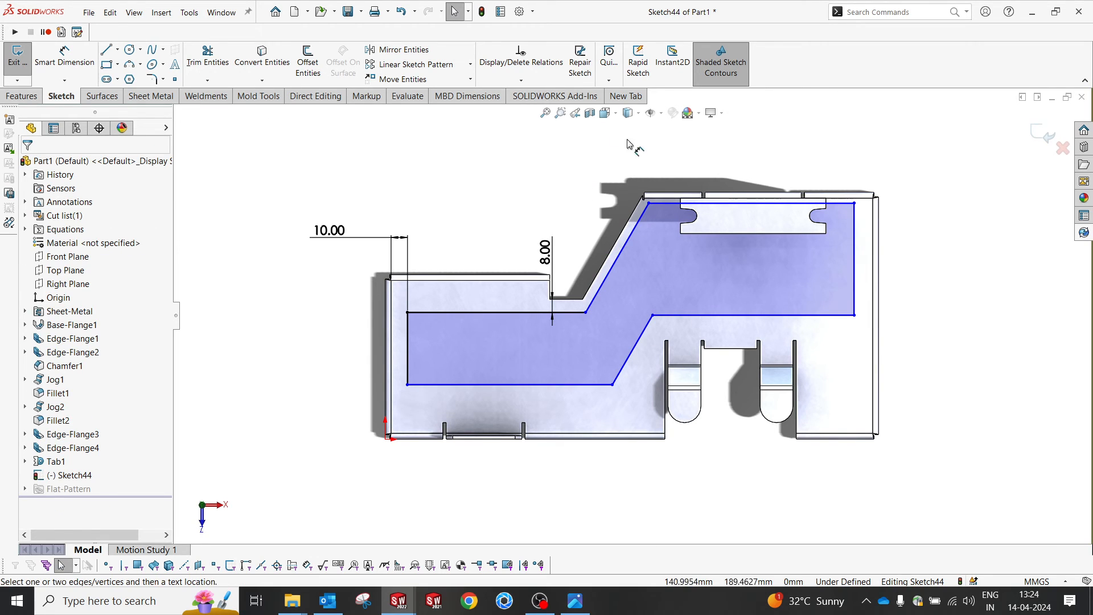
click(865, 198)
click(864, 202)
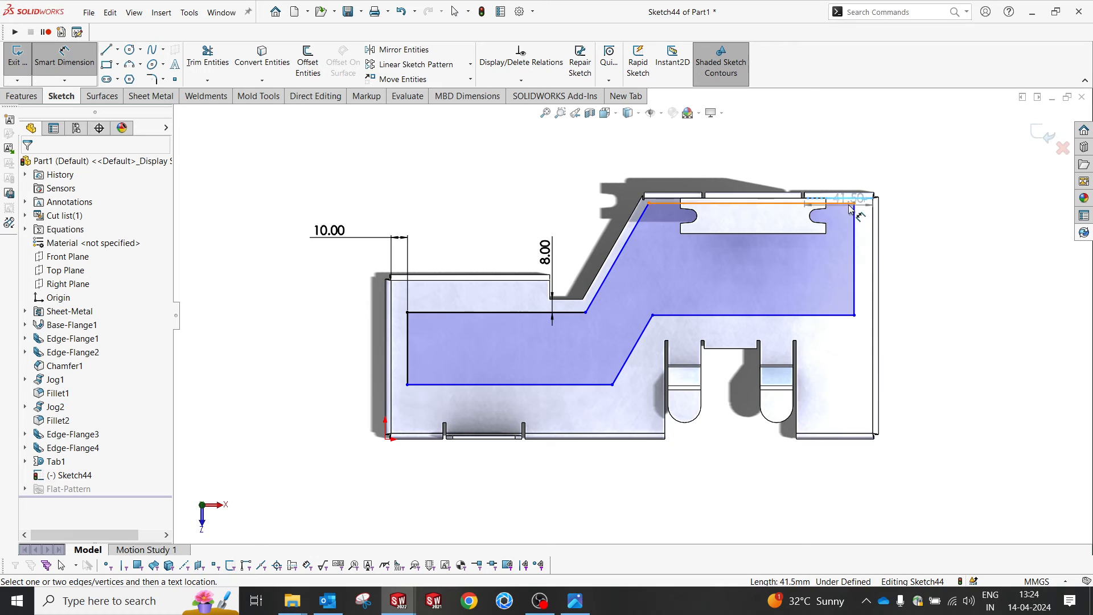
text(5)
key(Return)
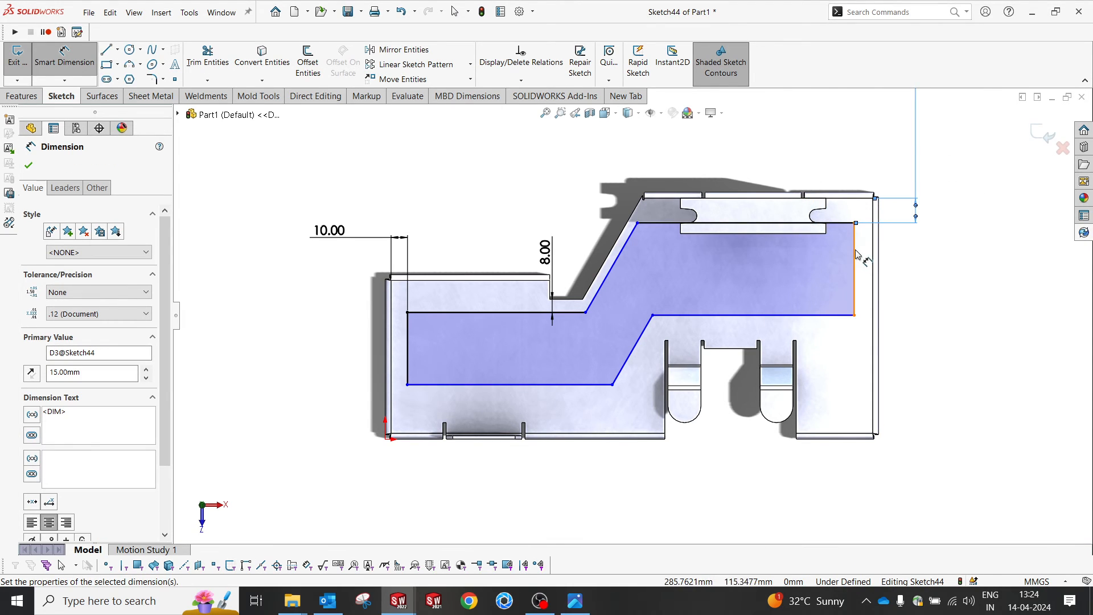
Step: Set the distance between the outline's right side and the base's right edge to 10 mm
click(874, 256)
click(854, 268)
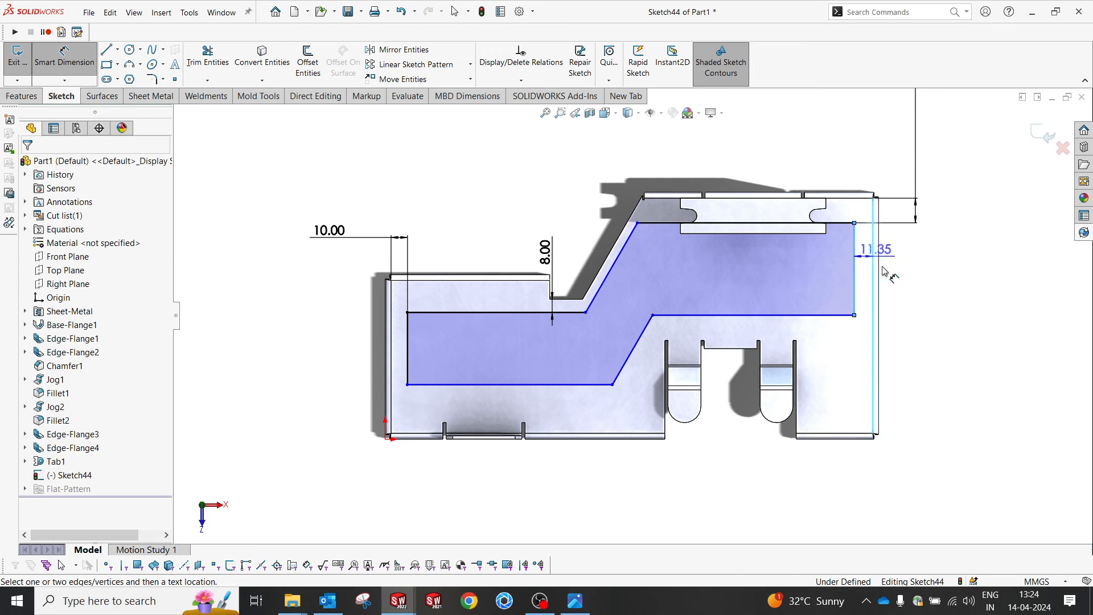
click(940, 297)
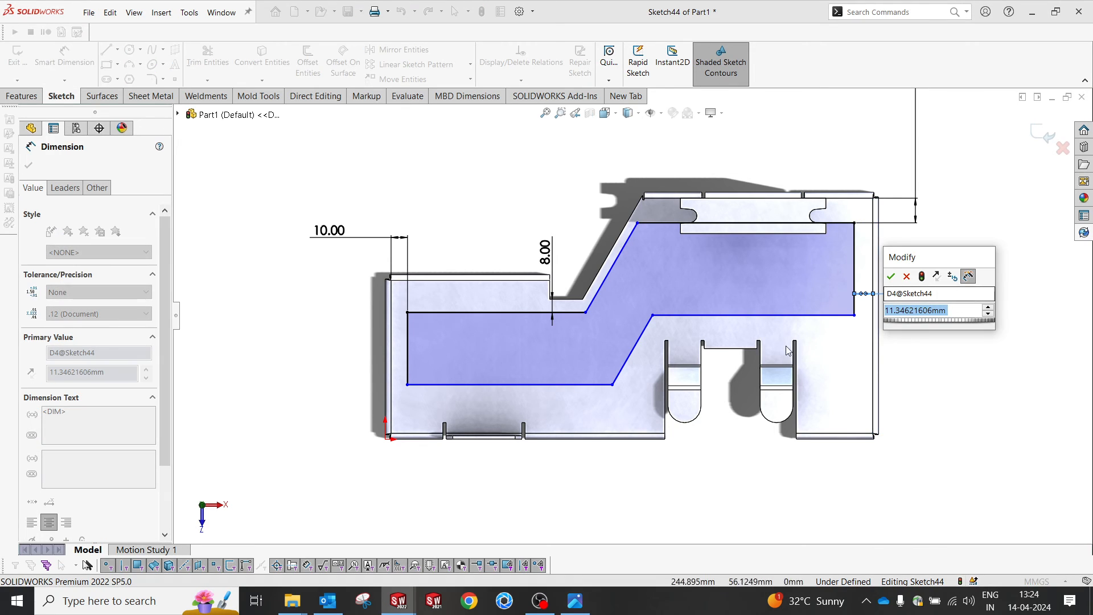
text(10)
key(Return)
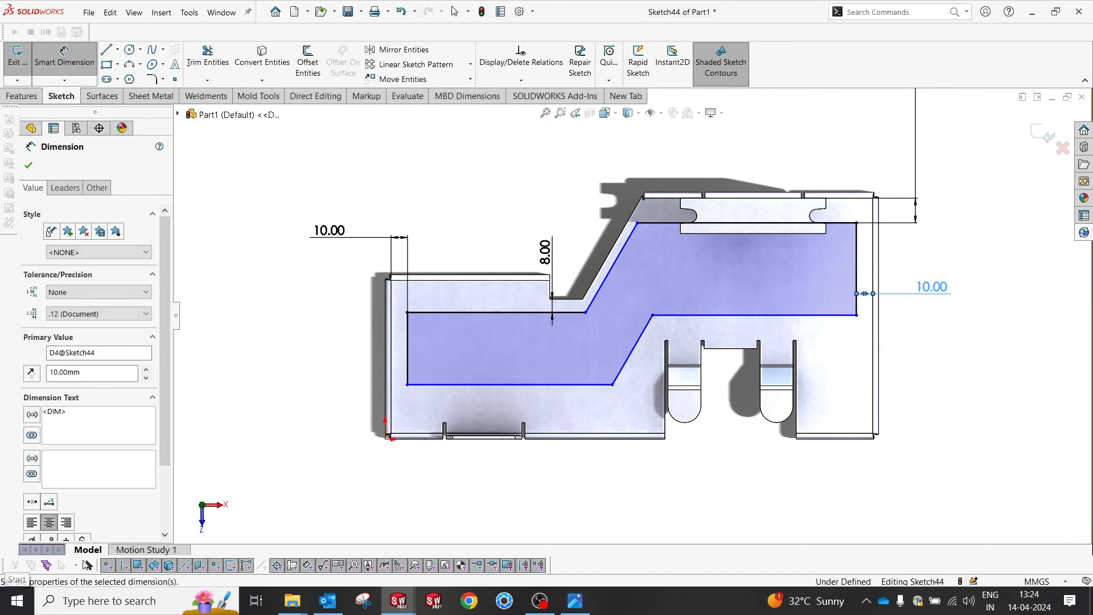
Step: Set the length of the outline's right vertical side to 60 mm
click(856, 250)
click(1001, 317)
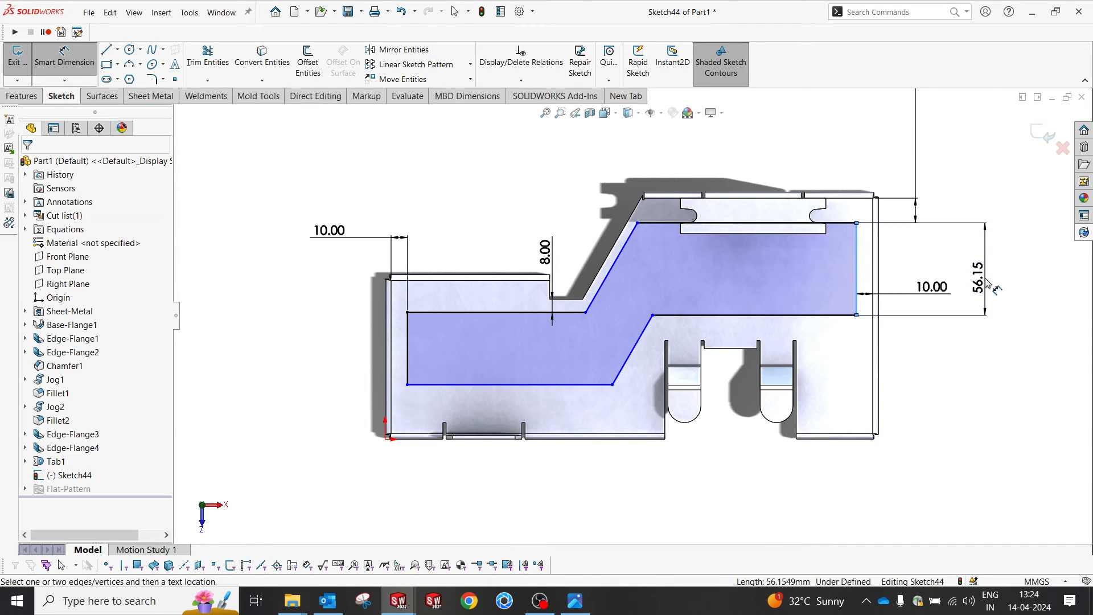
text(60)
key(Return)
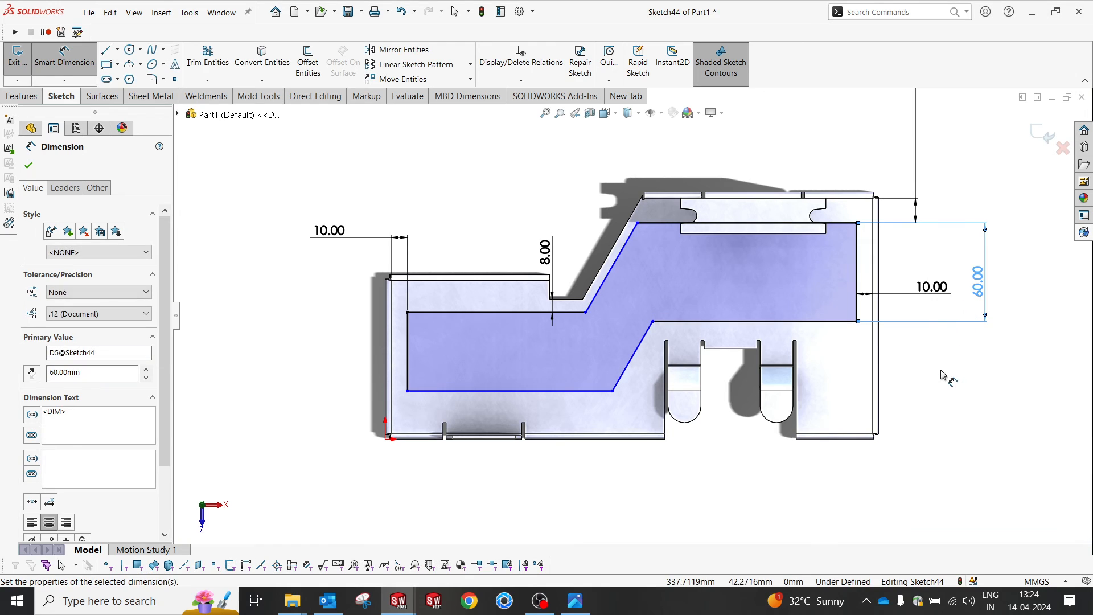
Step: Set the distance between the base's slanted edge and the outline's upper slanted line to 10 mm
click(600, 270)
click(605, 277)
click(580, 218)
text(10)
key(Return)
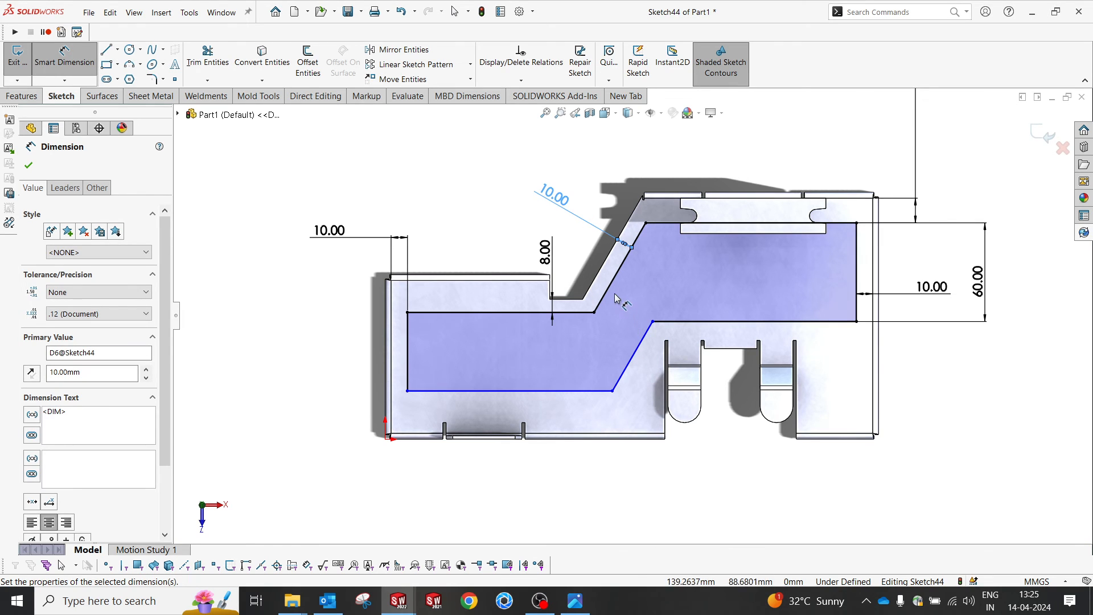
key(Escape)
Step: Dimension the spacing between the outline's two slanted lines as 35 mm
click(643, 340)
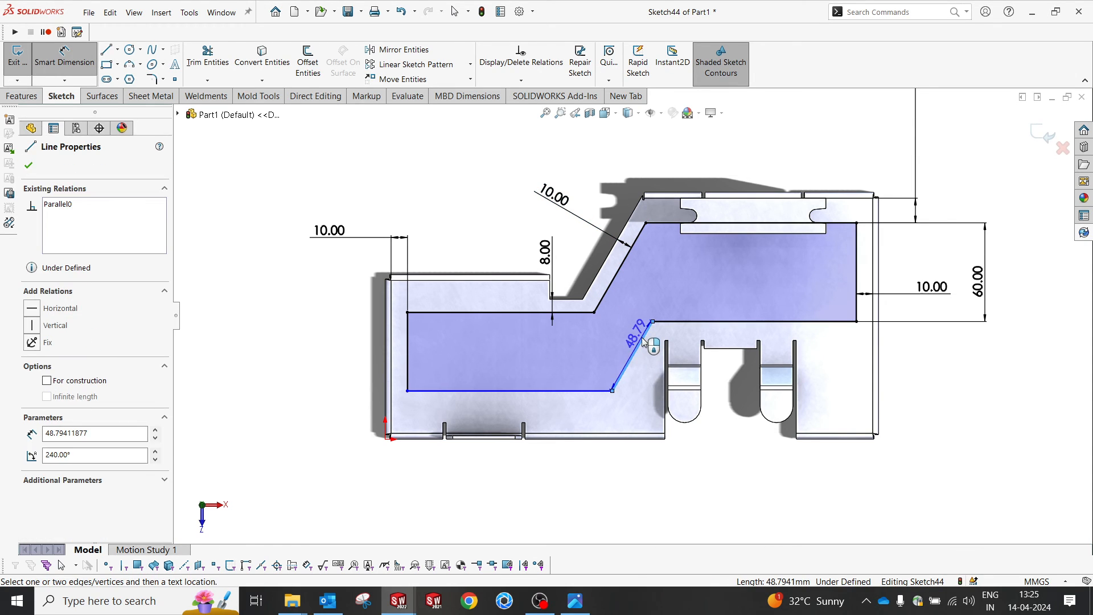
click(609, 286)
click(665, 290)
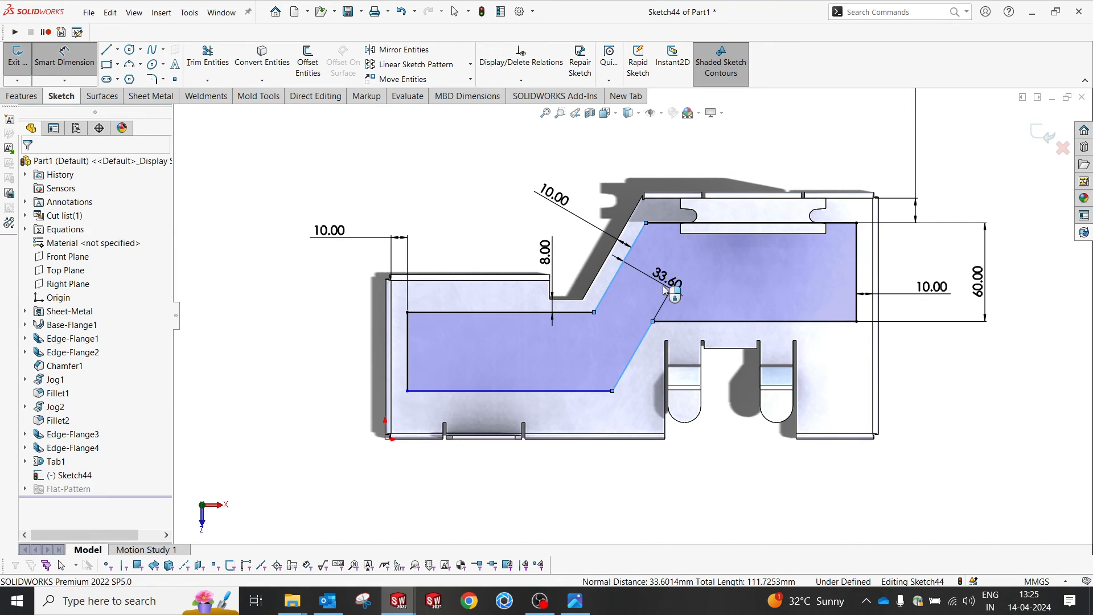
text(60)
key(Return)
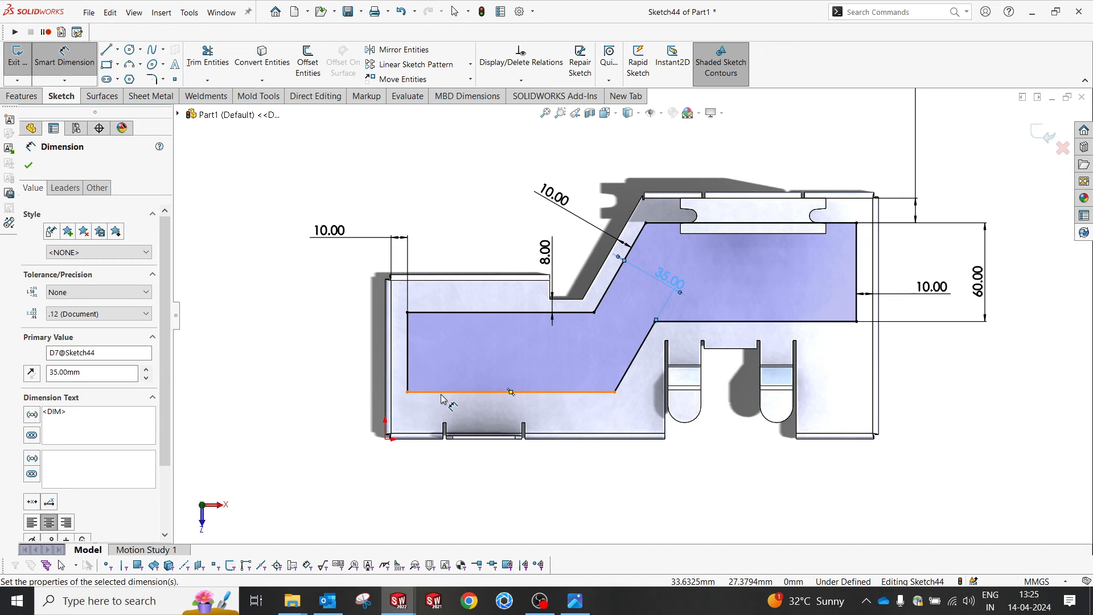
key(Escape)
Step: Set the length of the outline's left vertical side to 60 mm
click(406, 357)
click(344, 337)
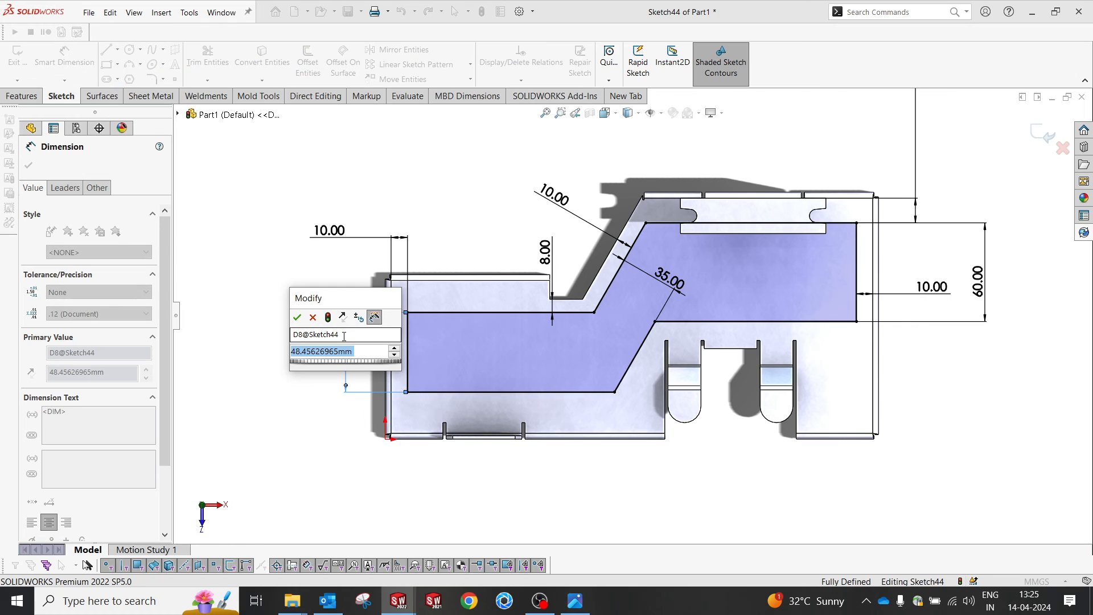
text(60)
key(Return)
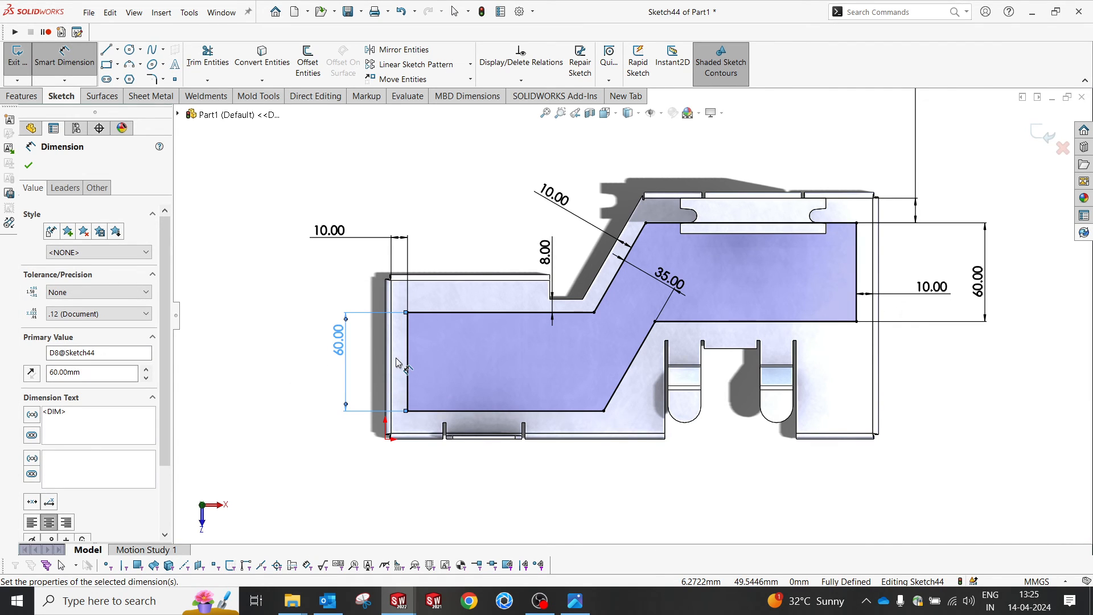
Step: Change the spacing between the outline's two slanted lines to 40 mm and finish the sketch
double_click(665, 287)
text(40)
key(Return)
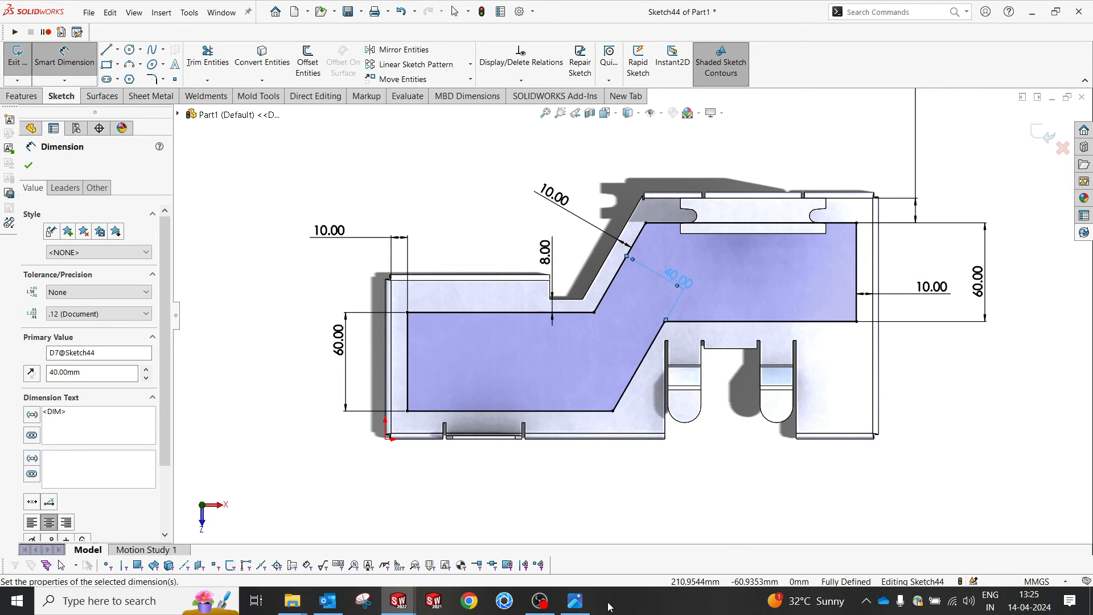
click(1040, 137)
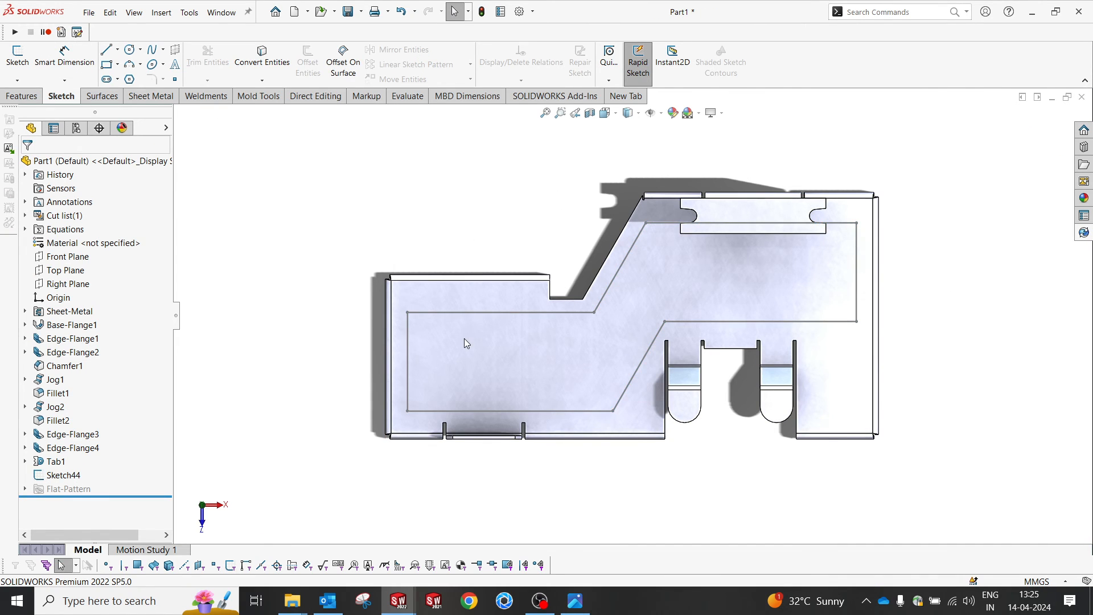
Step: Start a sketch on the base face, check the EP 1 drawing, and draw a circle about 7 mm in diameter inside the outline's upper-left corner
click(465, 343)
click(515, 310)
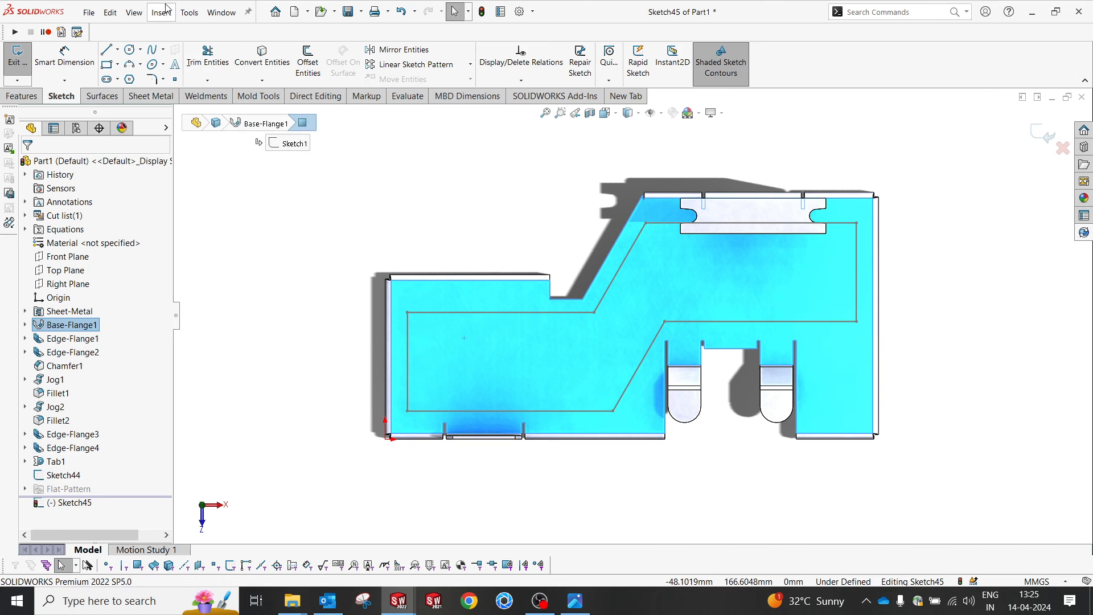
click(130, 51)
click(577, 601)
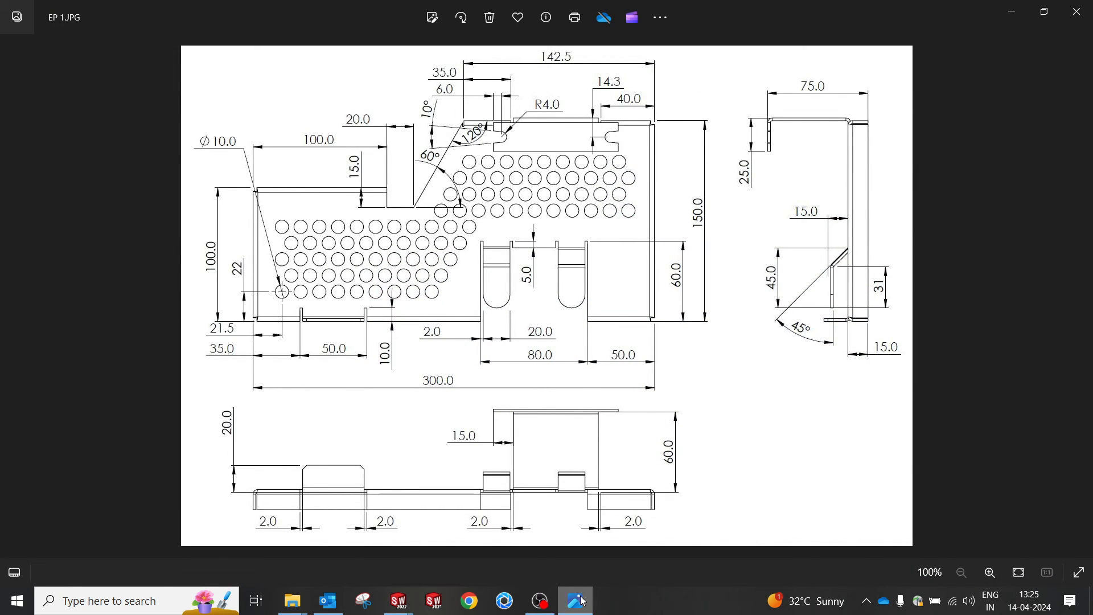
click(576, 600)
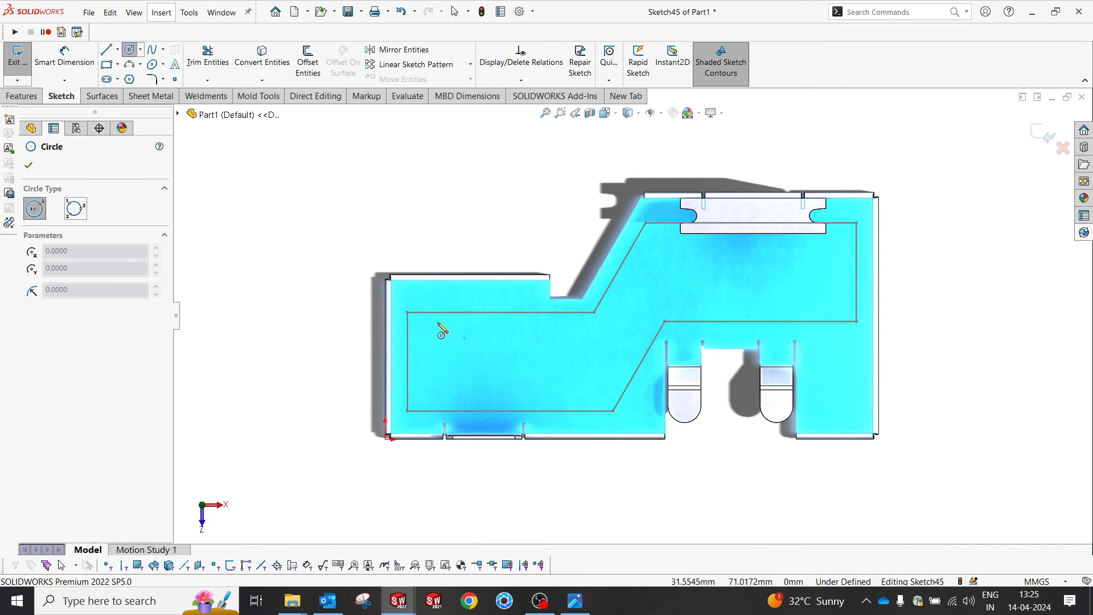
scroll(461, 333, down, 5)
click(457, 312)
click(464, 325)
key(Escape)
mouse_move(457, 311)
mouse_down()
mouse_move(464, 335)
mouse_move(455, 319)
mouse_up()
Step: Make the circle tangent to the outline's left side and its upper horizontal line
click(463, 295)
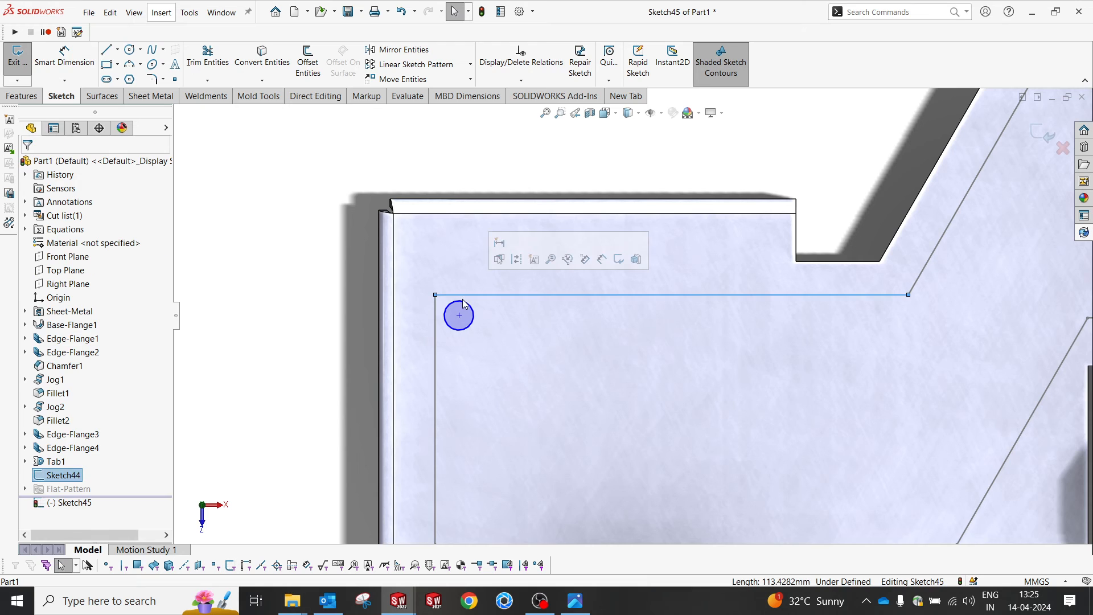
ctrl+click(463, 304)
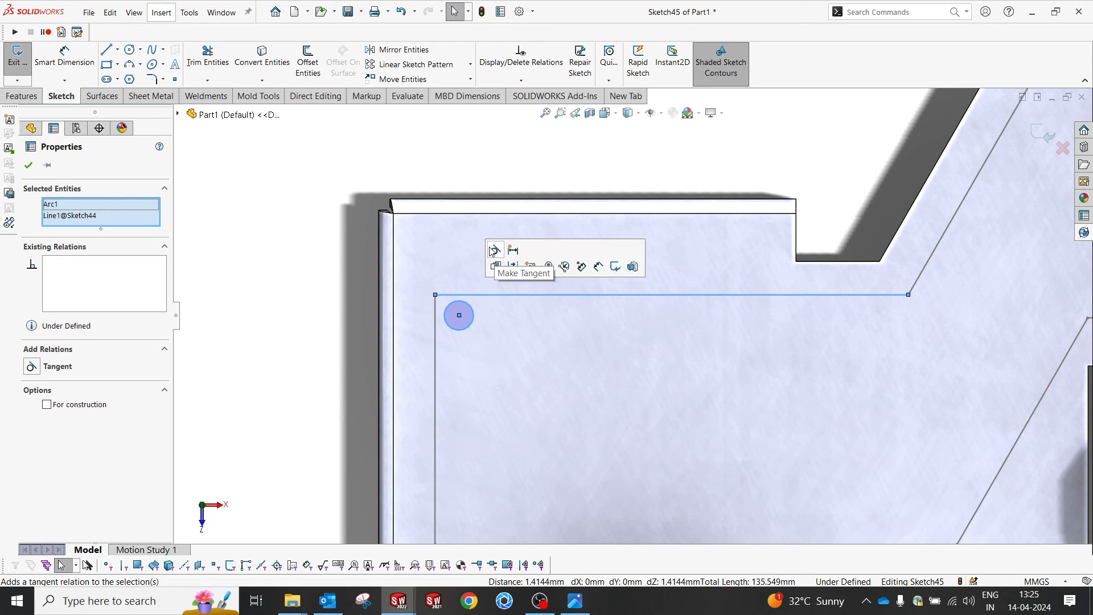
click(397, 293)
click(445, 312)
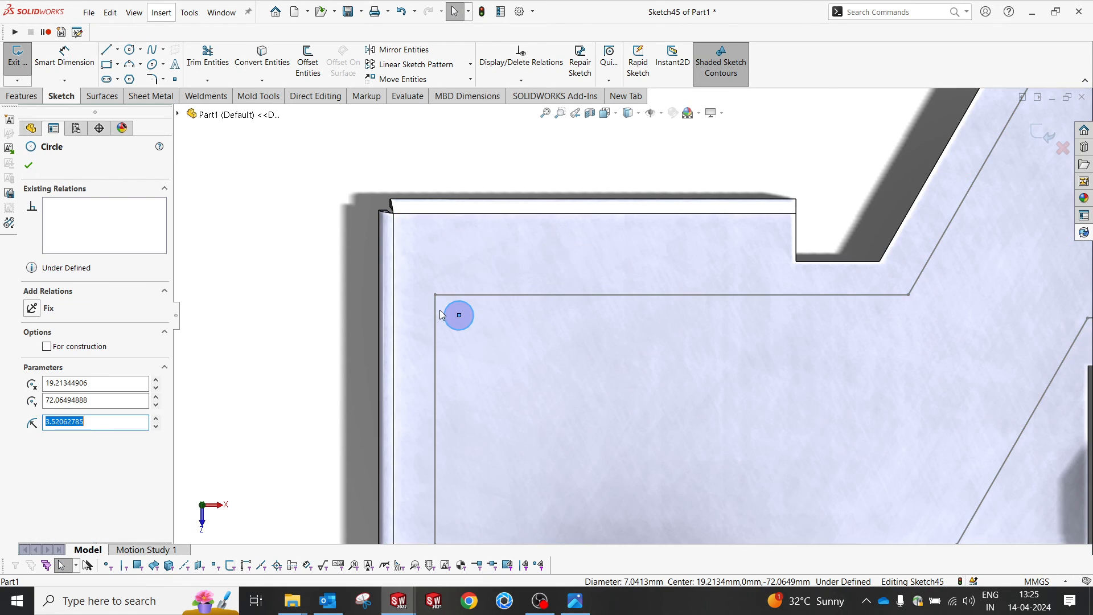
ctrl+click(435, 306)
click(468, 267)
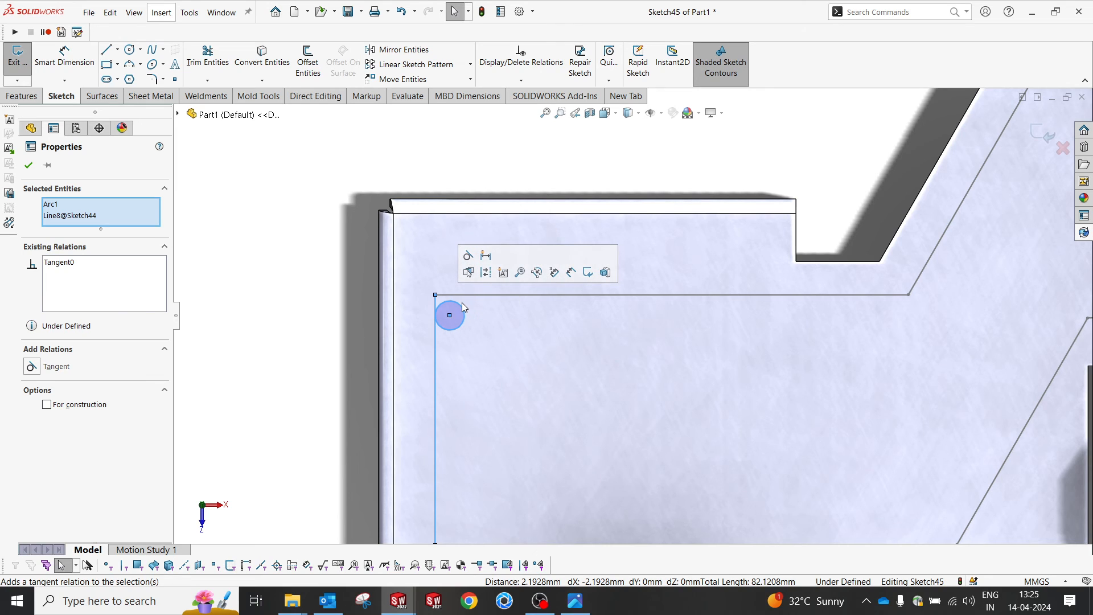
click(454, 295)
ctrl+click(453, 296)
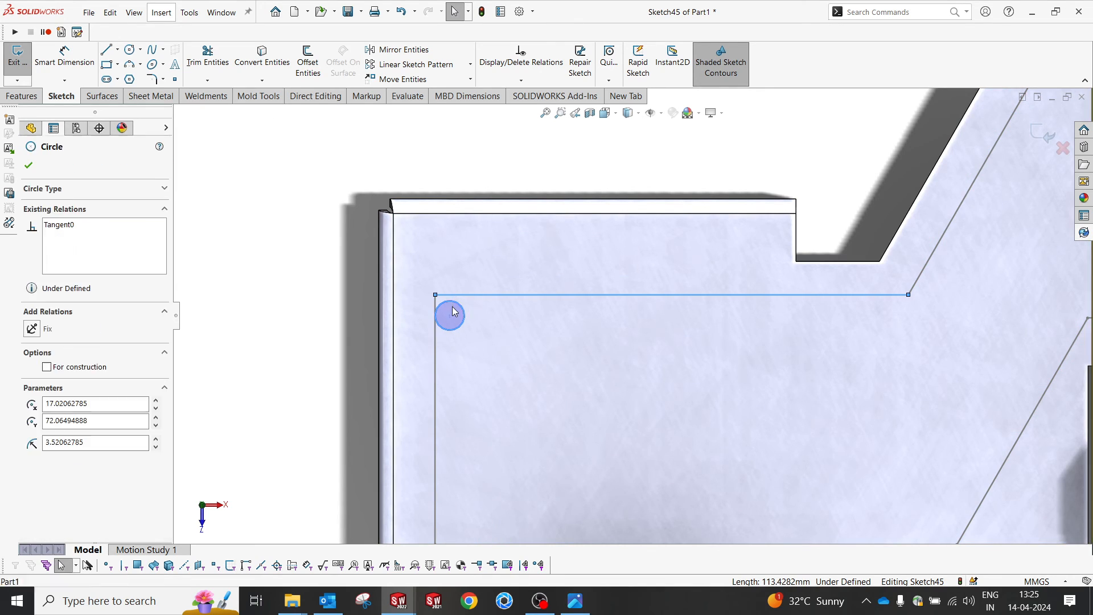
click(486, 253)
click(360, 311)
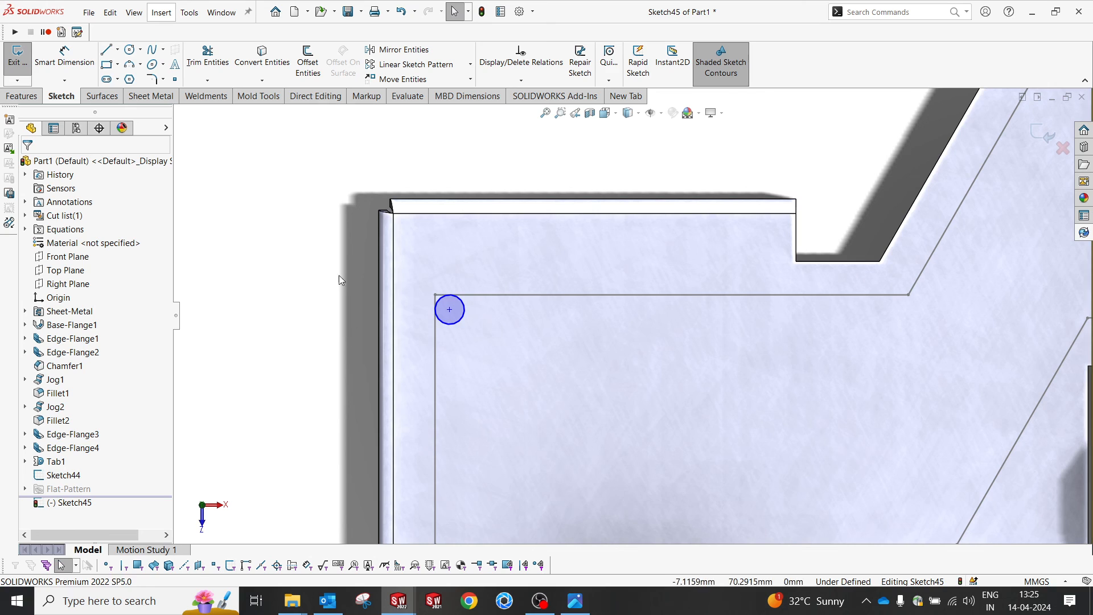
Step: Dimension the circle's diameter as 10 mm
key(d)
click(462, 315)
click(497, 355)
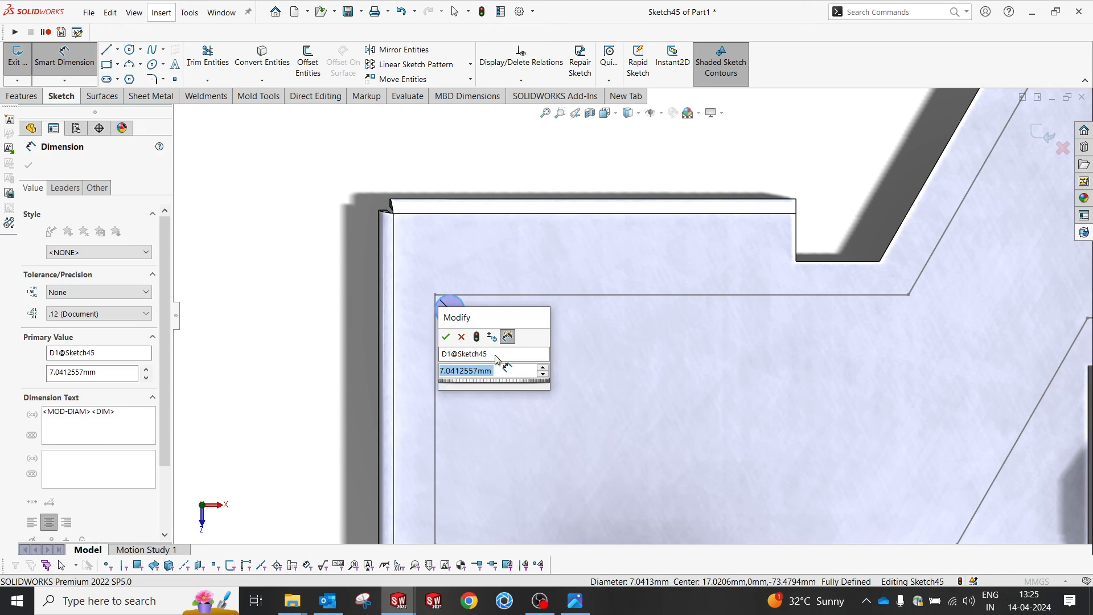
text(10)
key(Return)
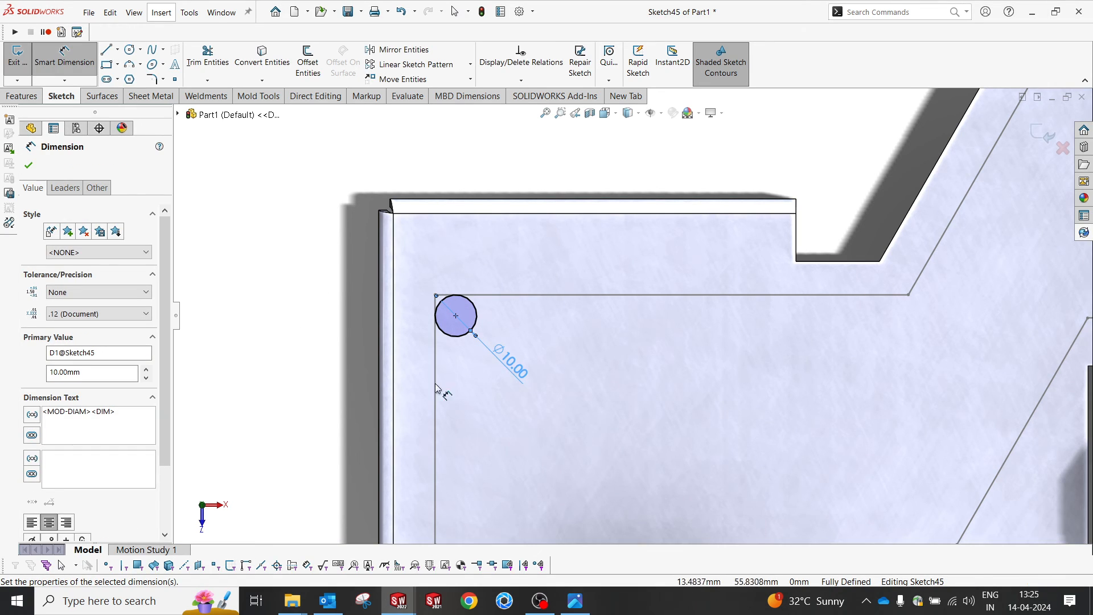
click(334, 299)
key(Escape)
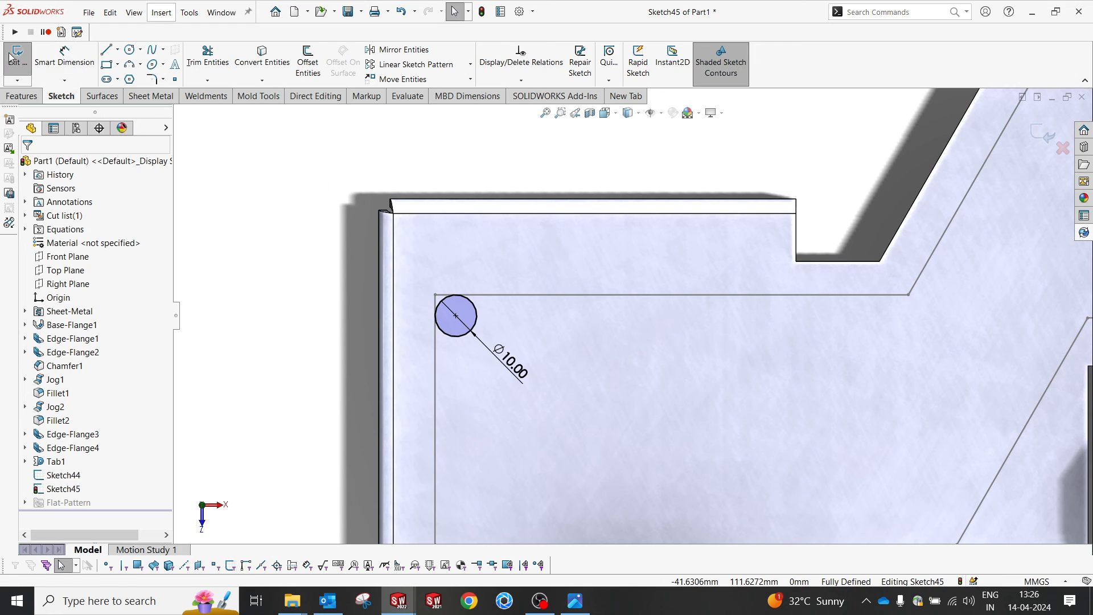
Step: Cut the circle through the base with an Extruded Cut set to Through All
click(24, 95)
click(198, 56)
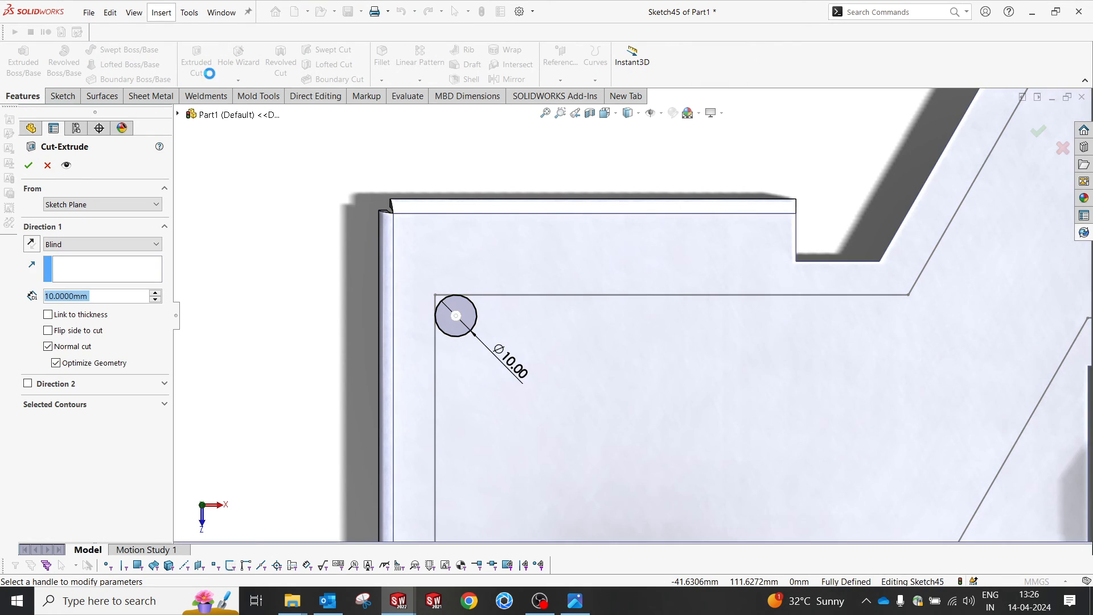
click(88, 245)
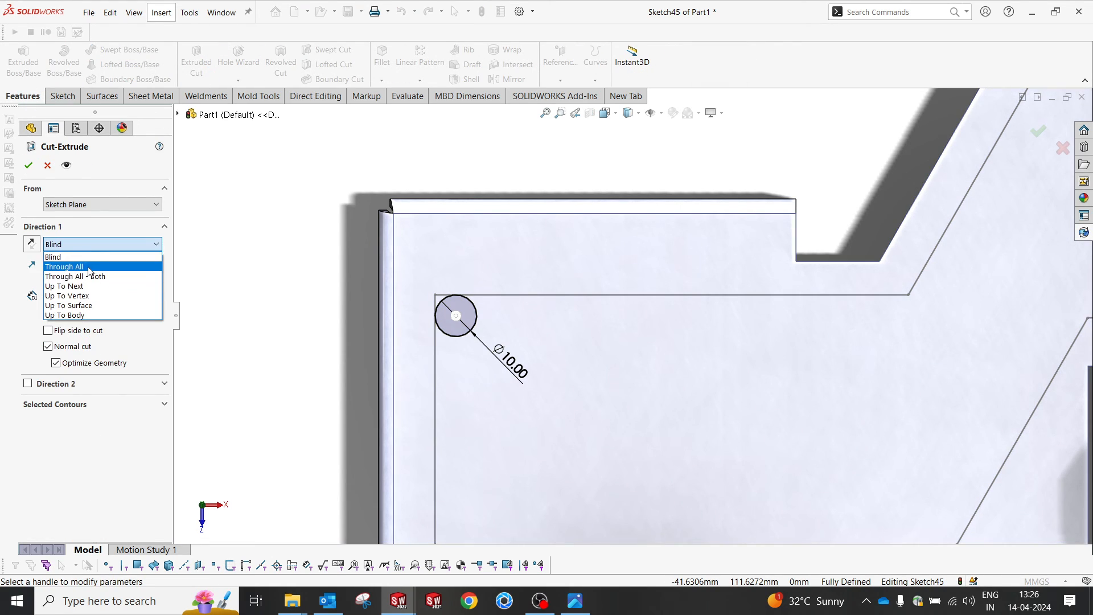
click(80, 265)
click(28, 165)
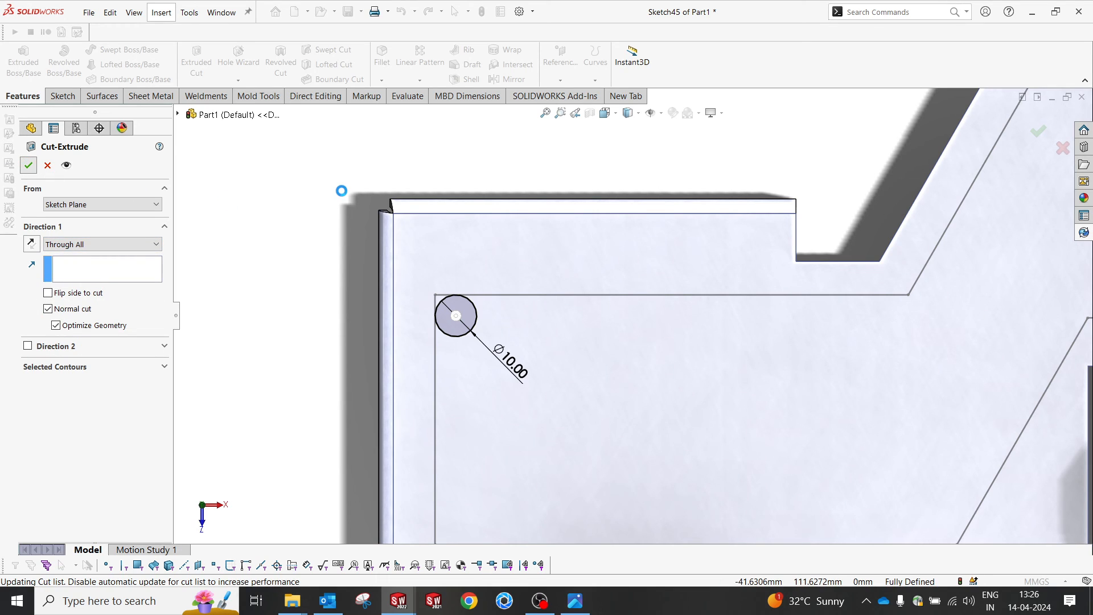
Step: Set up a Fill Pattern of the round hole cut, using the outline sketch as the fill boundary
scroll(555, 282, up, 6)
scroll(568, 360, down, 4)
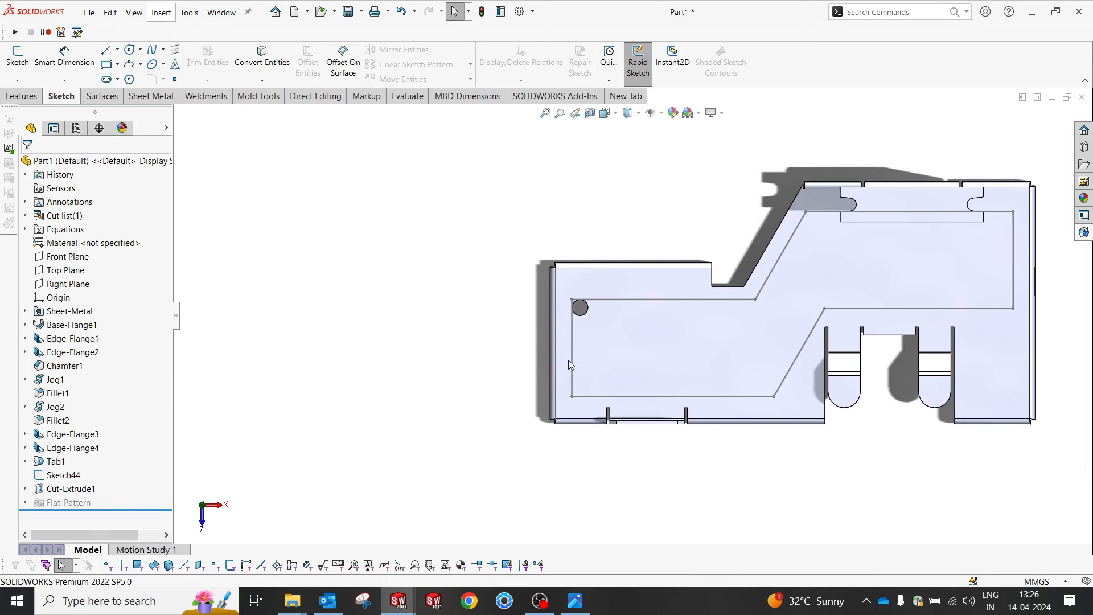
click(21, 96)
click(420, 80)
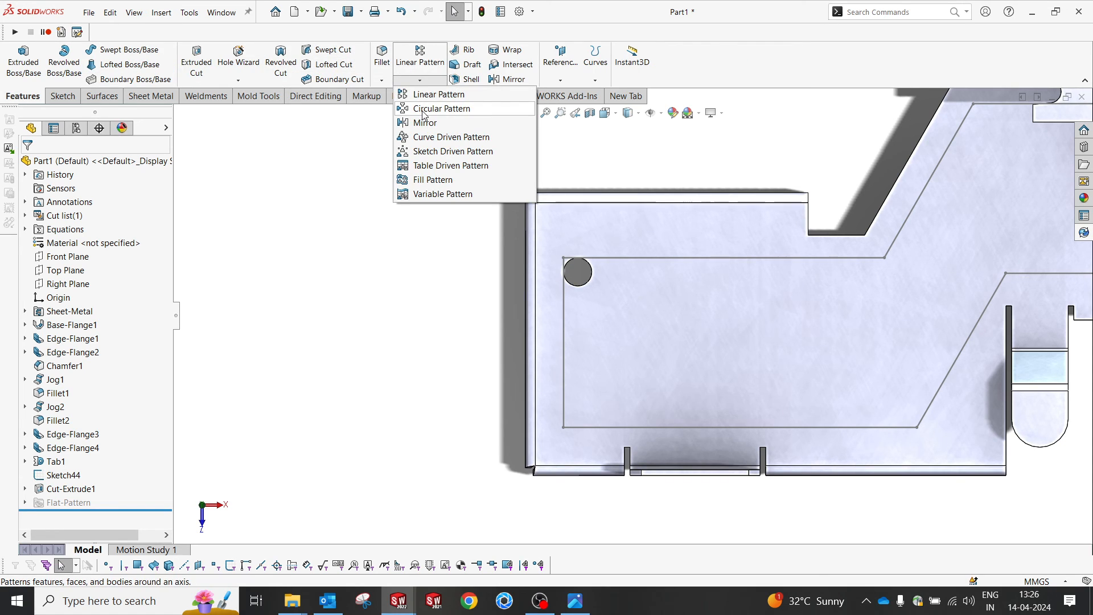
click(425, 183)
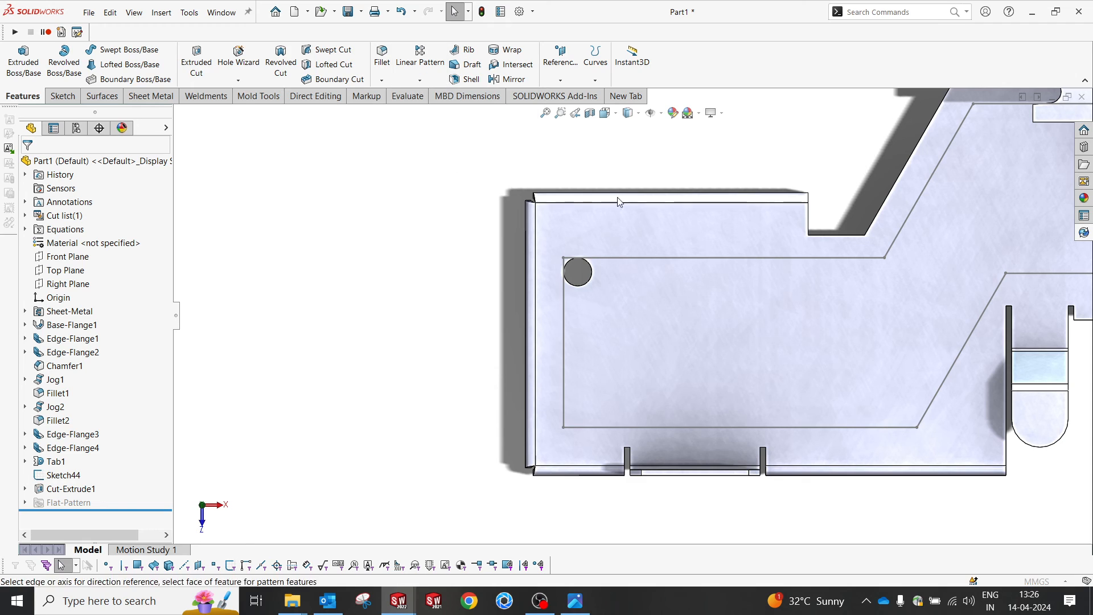
click(648, 257)
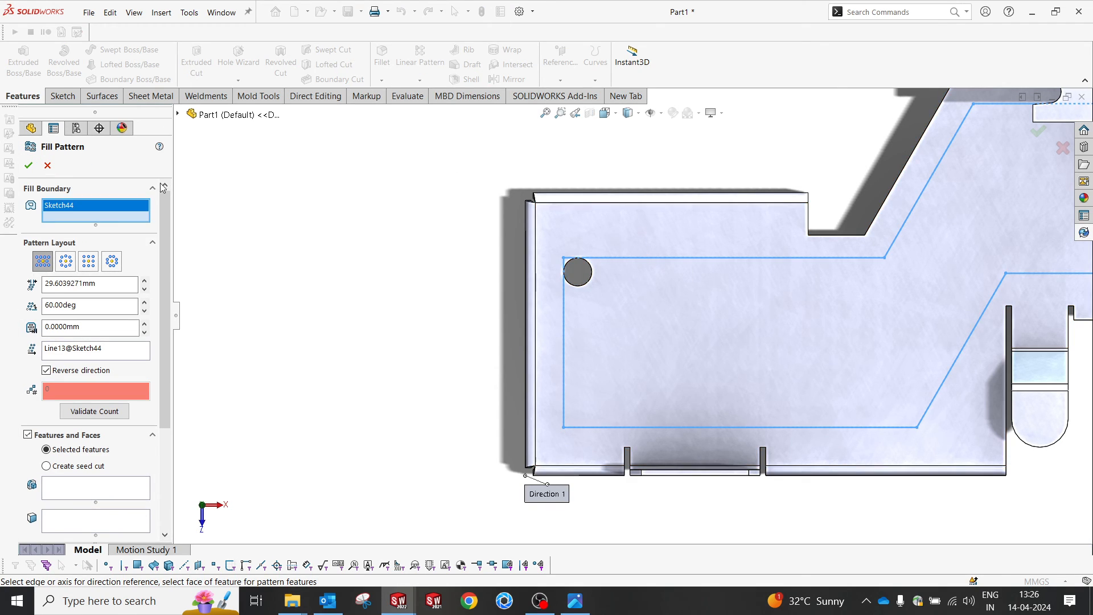
click(74, 488)
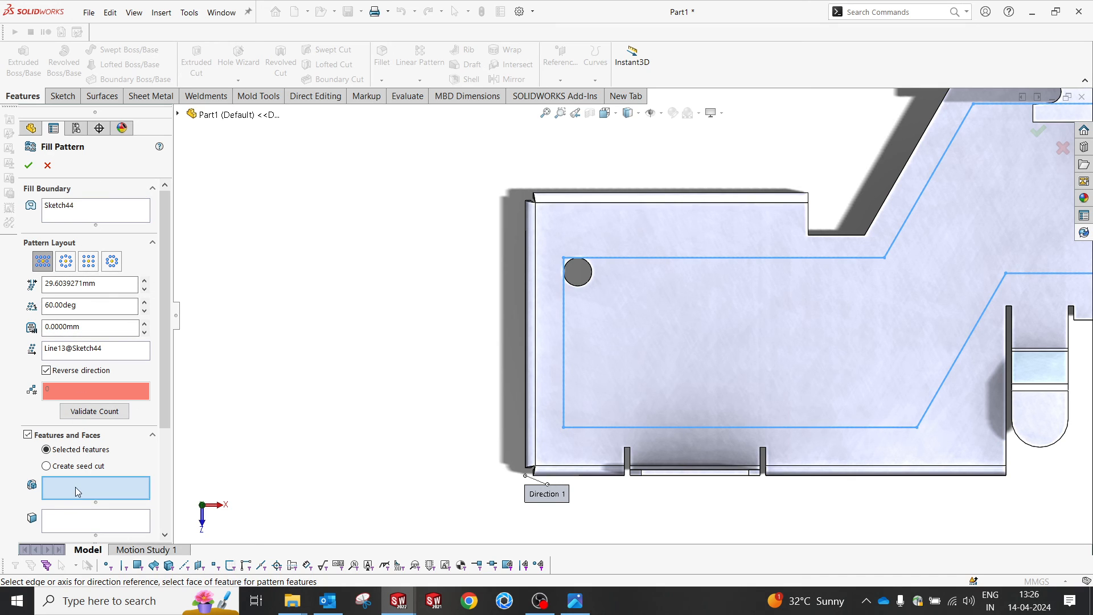
scroll(592, 292, down, 3)
scroll(617, 313, up, 3)
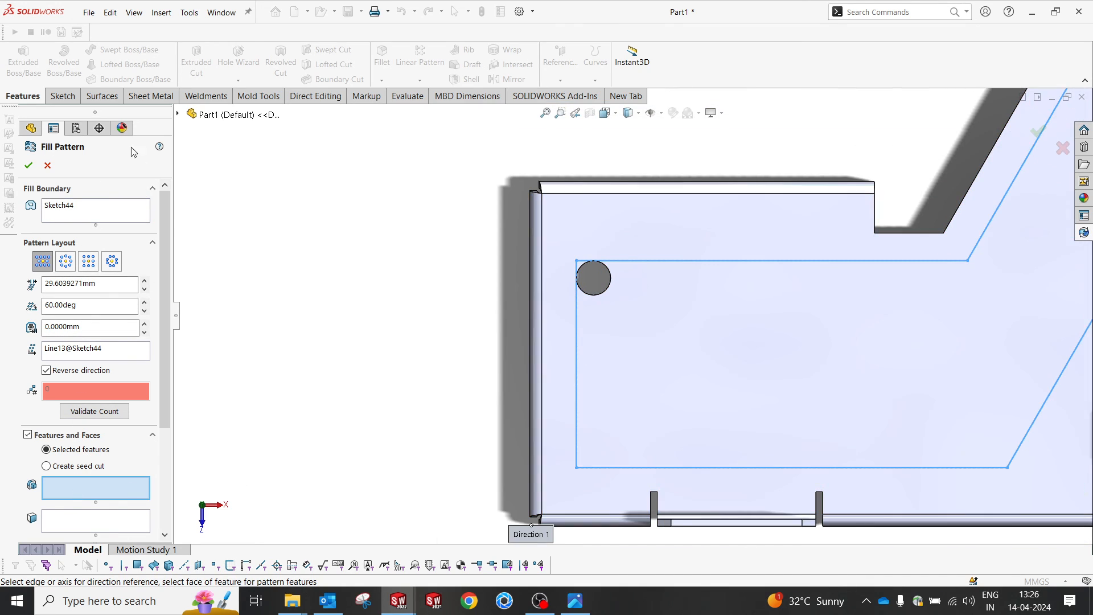
click(180, 113)
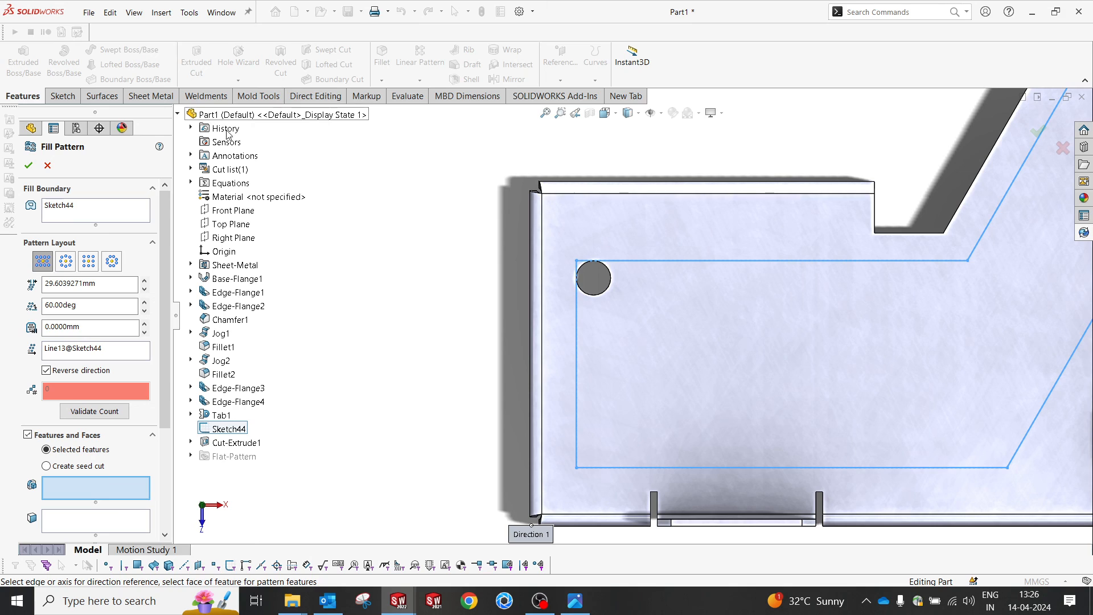
click(217, 443)
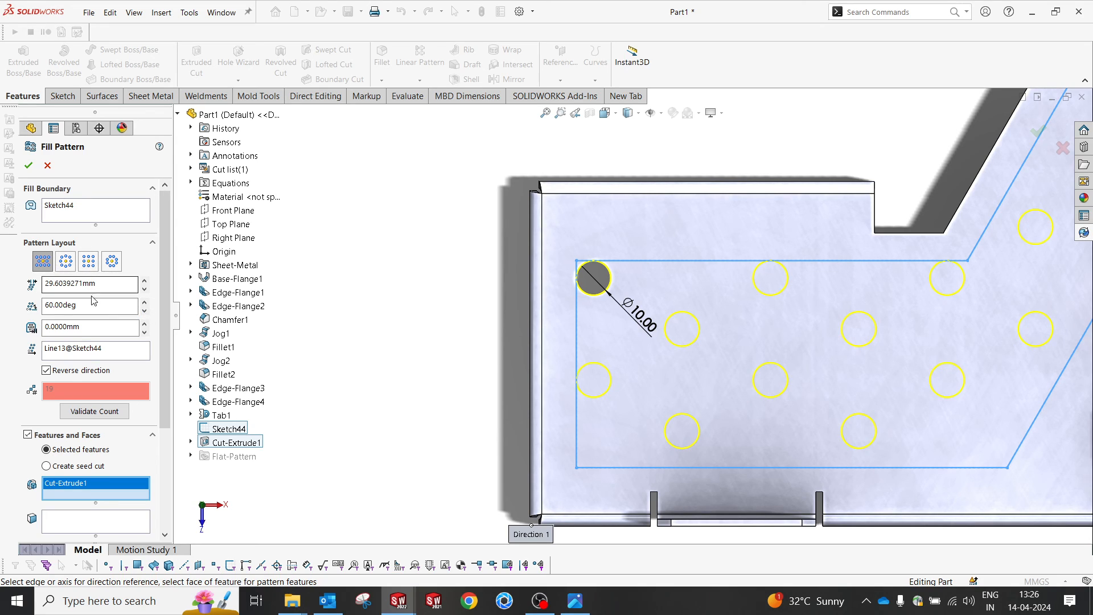
Step: Try an instance spacing of 10 mm for the fill pattern, and set it to 15 mm
double_click(107, 283)
text(10)
key(Return)
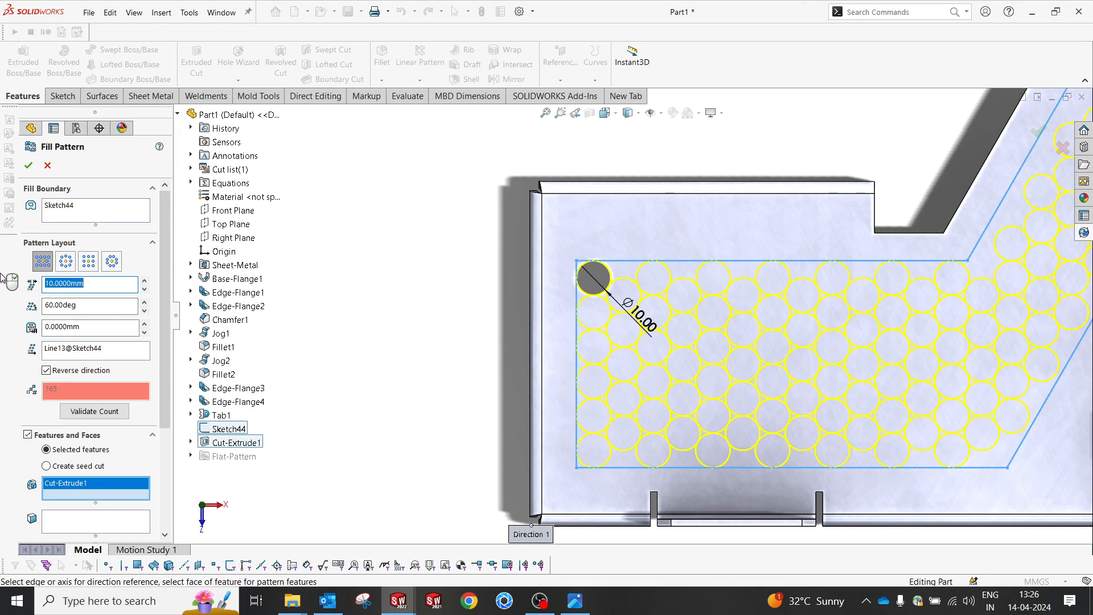
text(15)
key(Return)
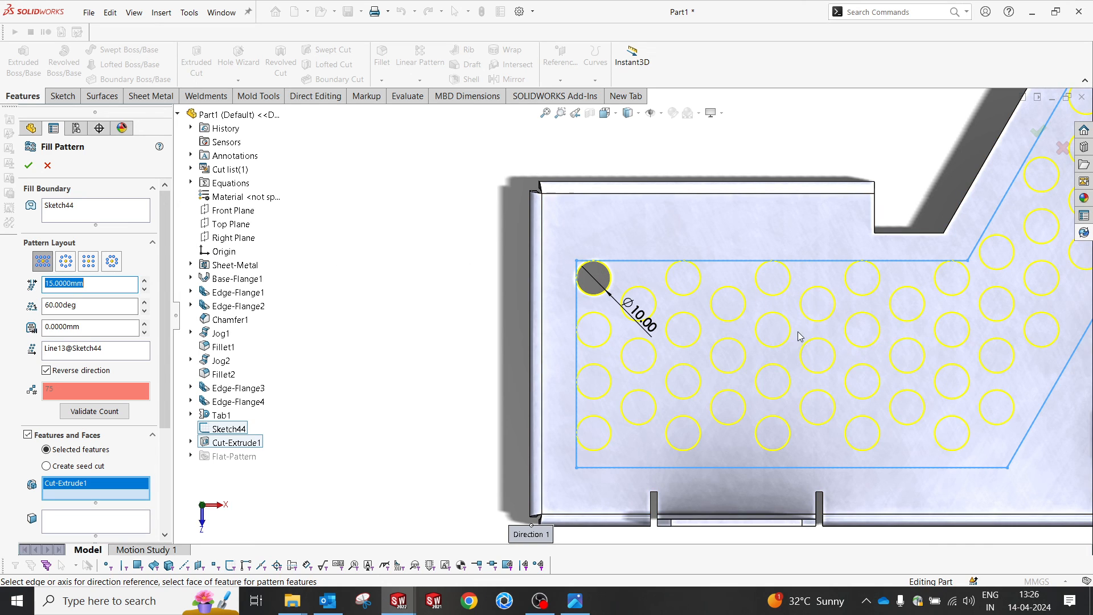
Step: Try stagger angles of 50, 45 and 65 degrees for the hole pattern, and return the angle to 60 degrees
scroll(799, 336, up, 6)
scroll(831, 298, down, 5)
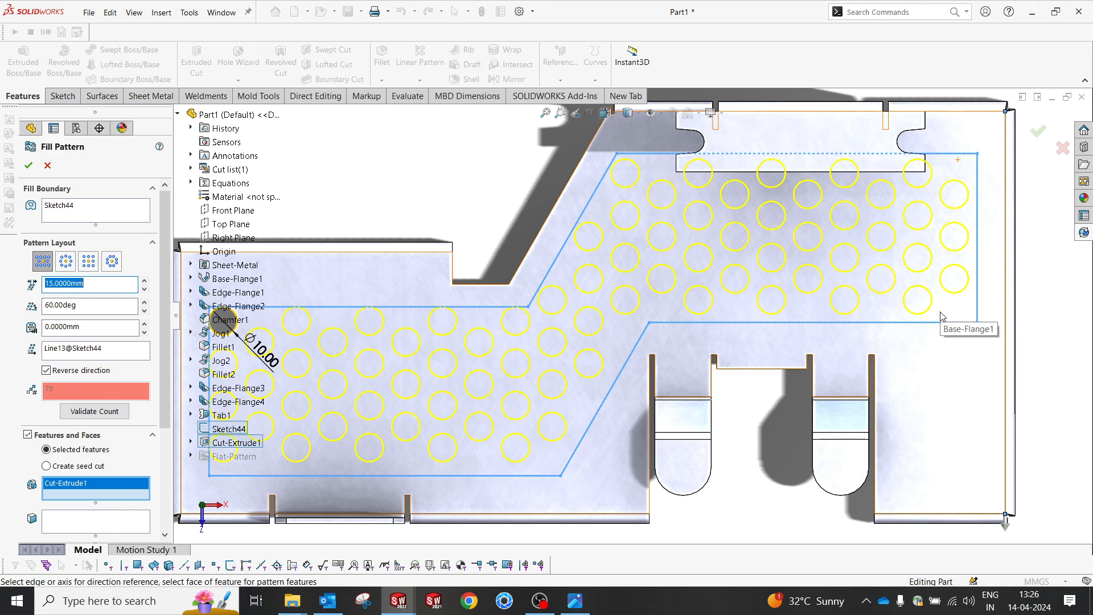
click(87, 302)
double_click(87, 298)
text(50)
key(Return)
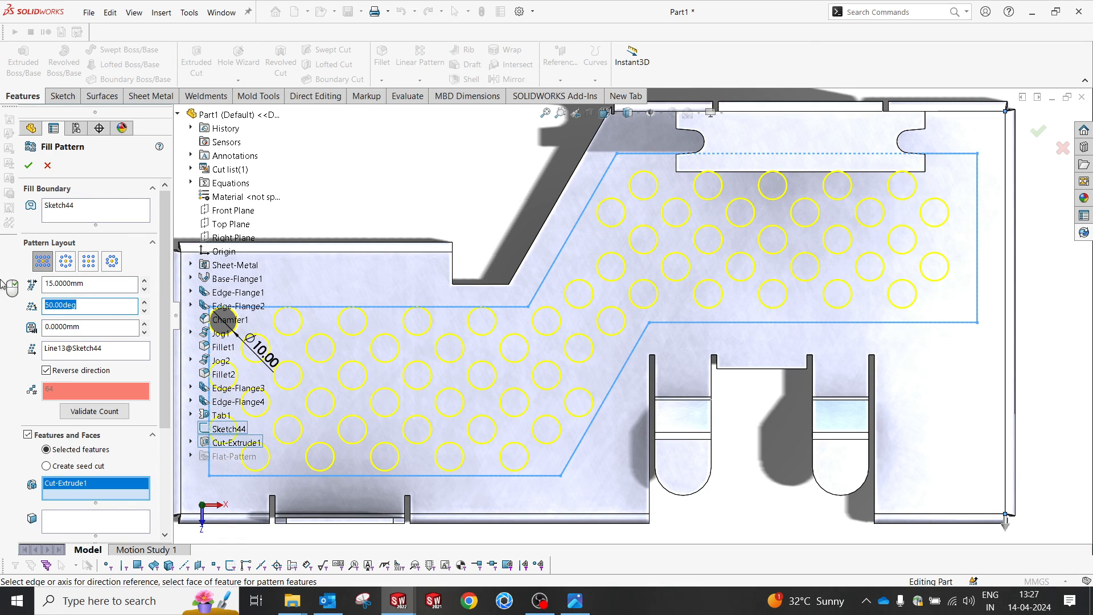
text(45)
key(Return)
text(60)
key(Return)
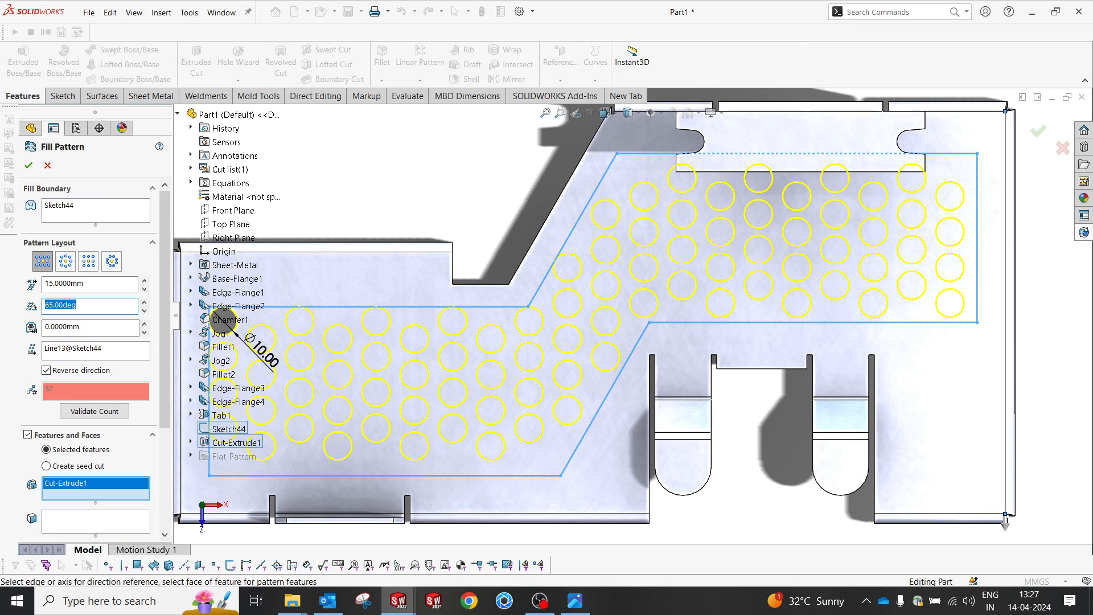
key(Return)
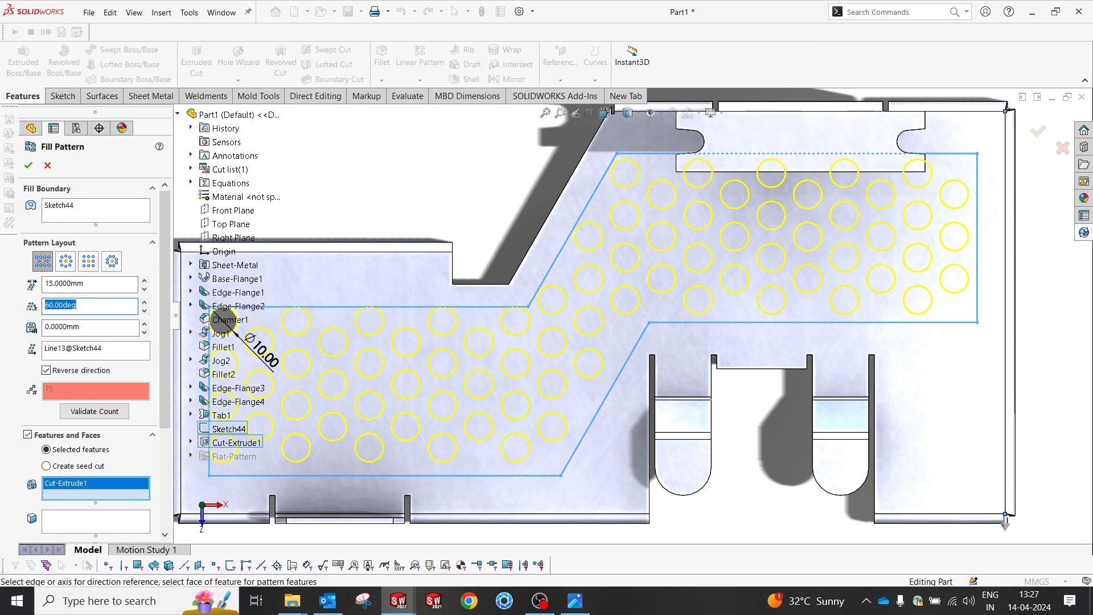
Step: Try a 2 mm margin between the holes and the fill boundary, and return the margin to 0 mm
click(130, 322)
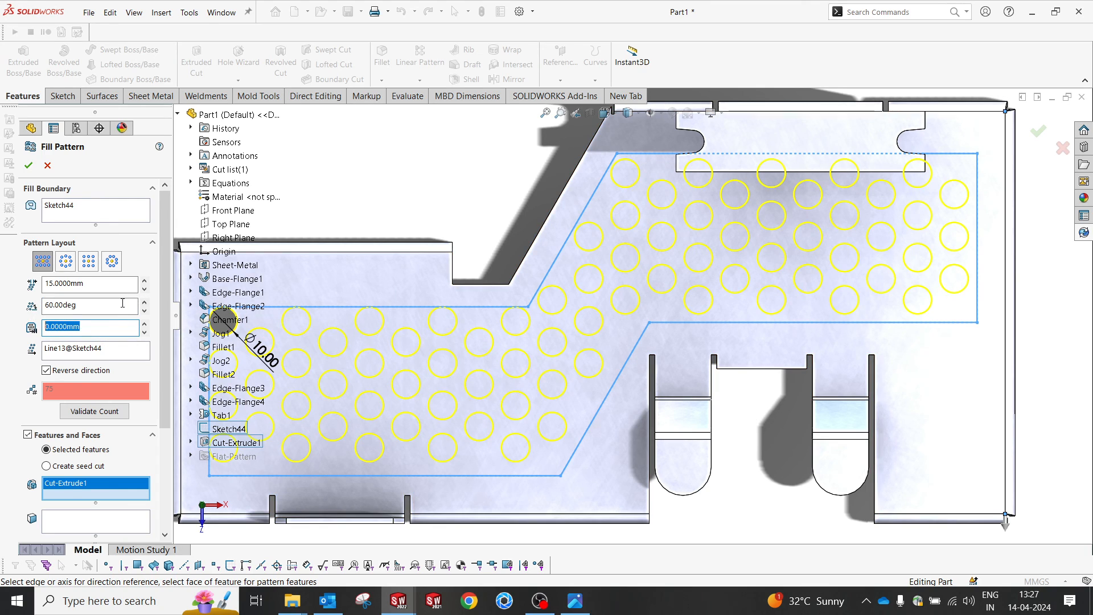
text(2)
key(Return)
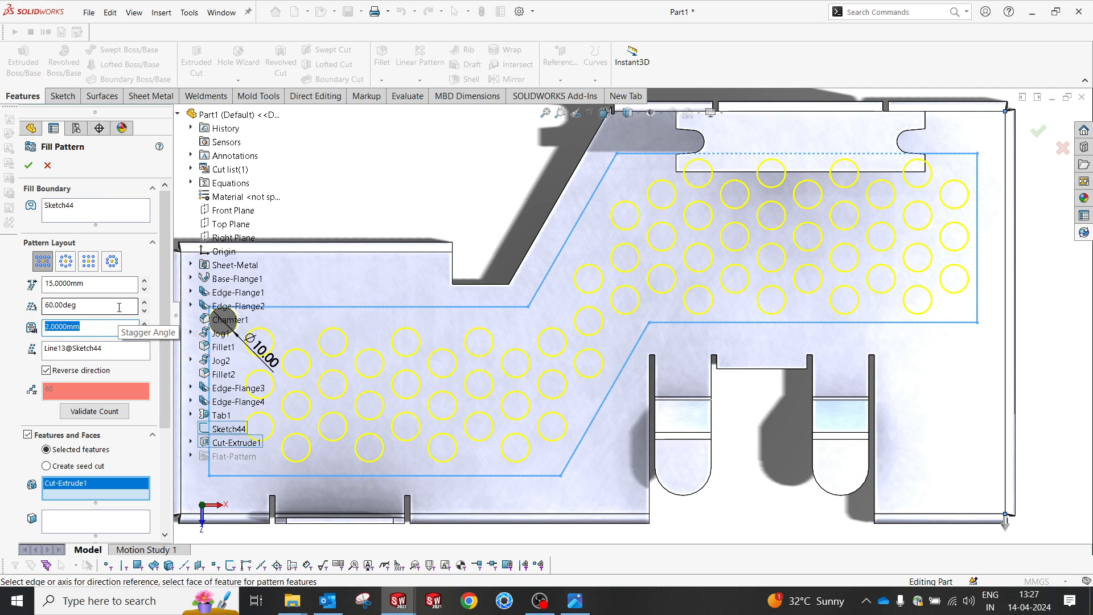
text(0)
key(Return)
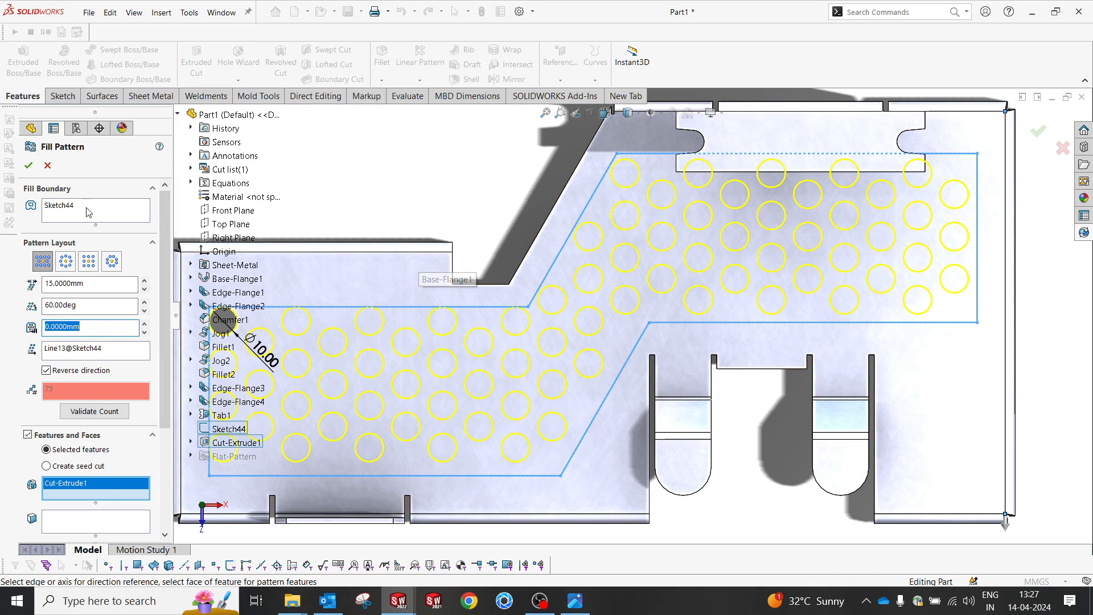
Step: Compare the square, circular and polygon layouts, return to the perforation layout, and finish the fill pattern
click(88, 261)
click(66, 261)
click(111, 262)
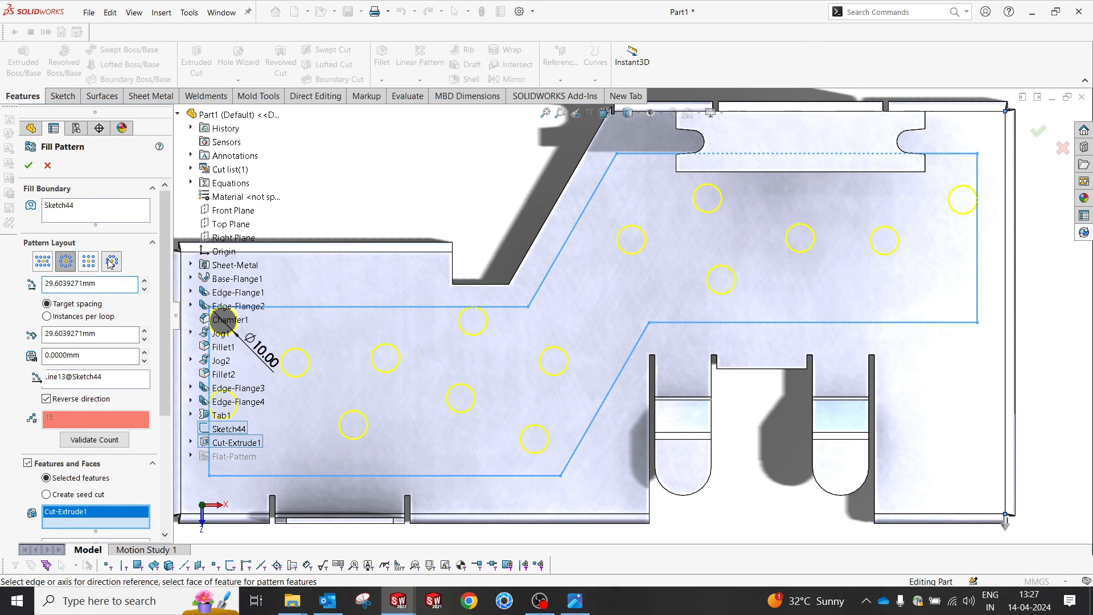
click(41, 261)
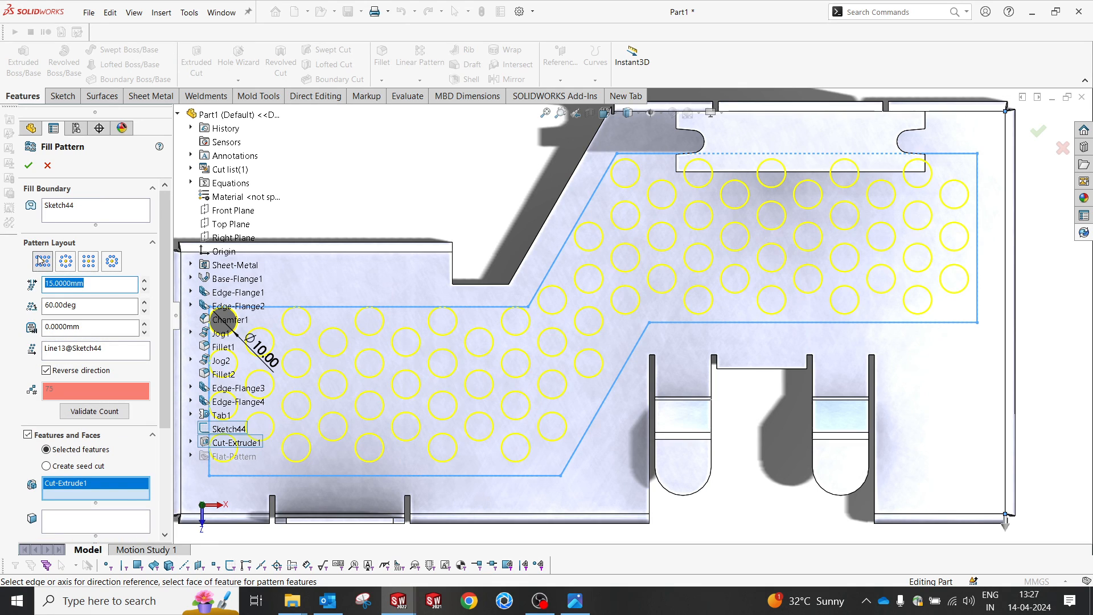
click(26, 166)
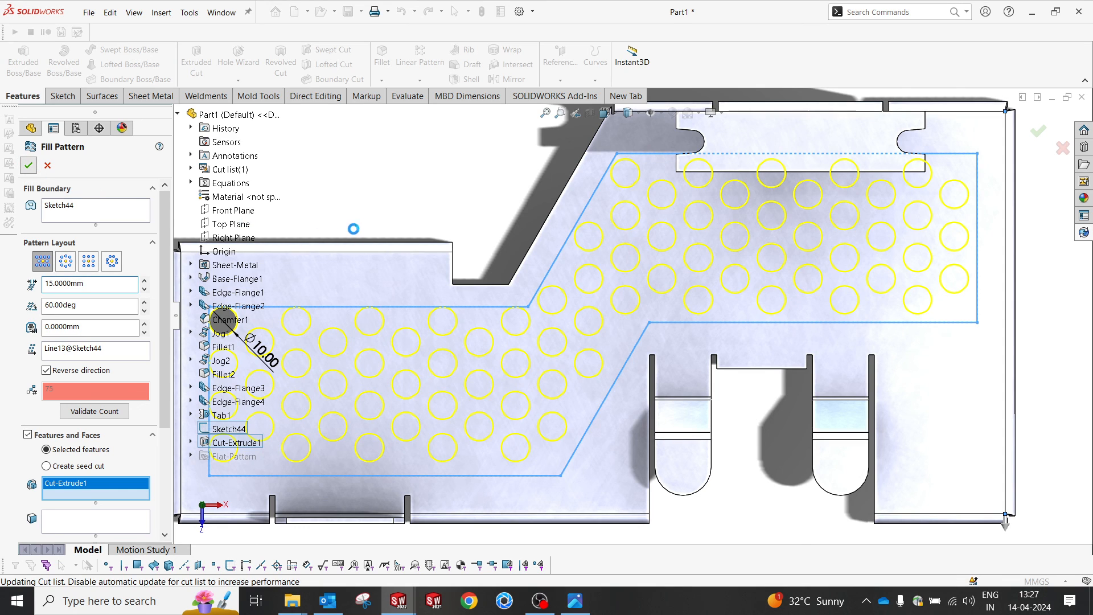
Step: Hide the fill boundary sketch from view and examine the perforated base and its flanges from several angles
scroll(572, 345, up, 6)
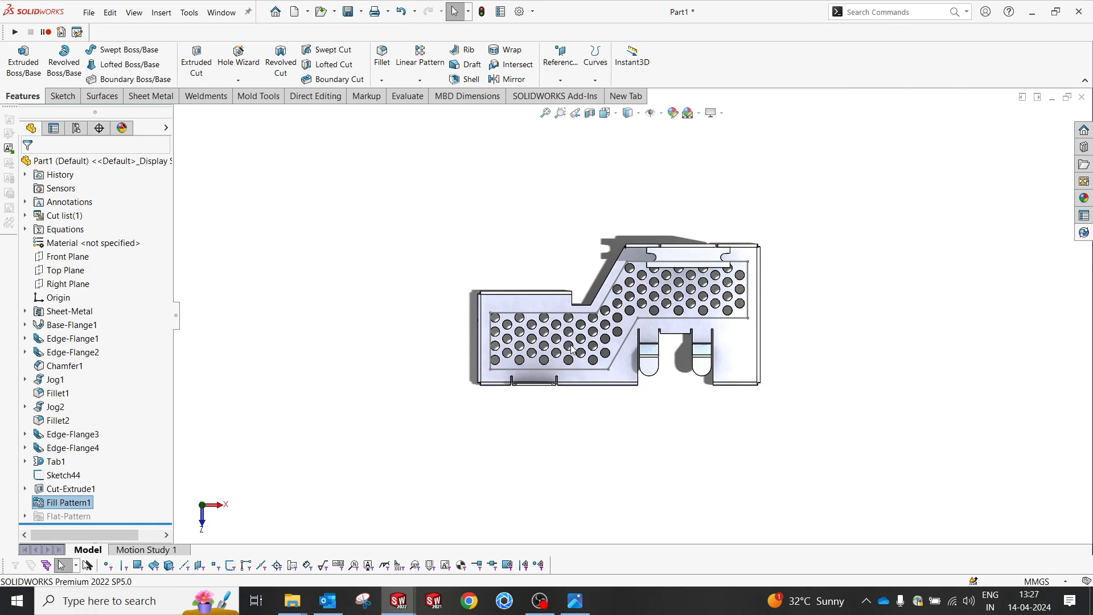
click(550, 228)
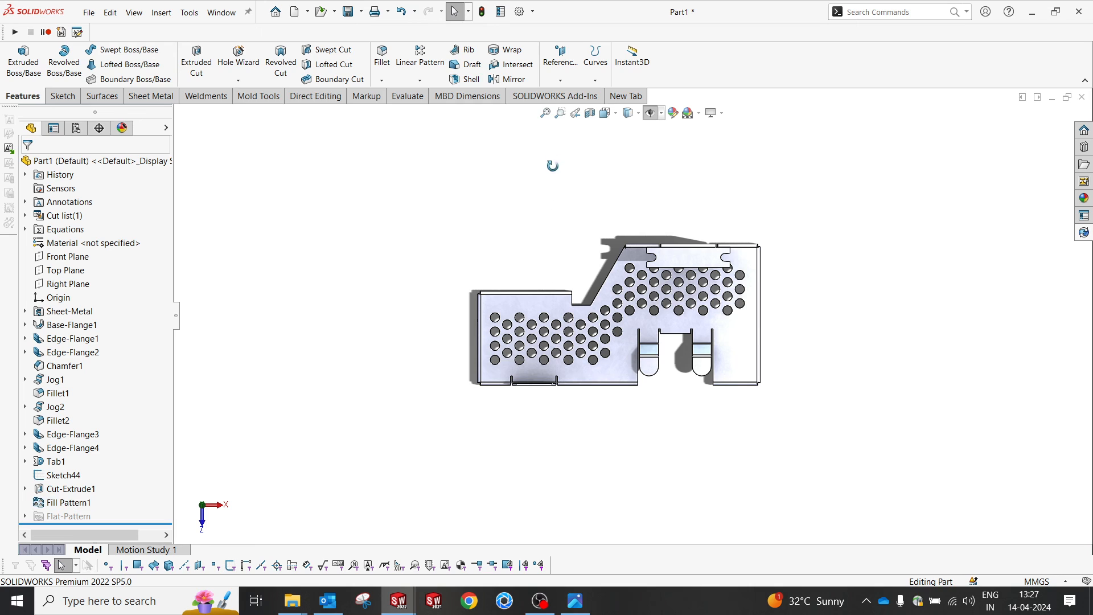
scroll(663, 351, down, 3)
scroll(653, 349, down, 3)
scroll(629, 313, up, 5)
middle_drag(824, 307, 799, 140)
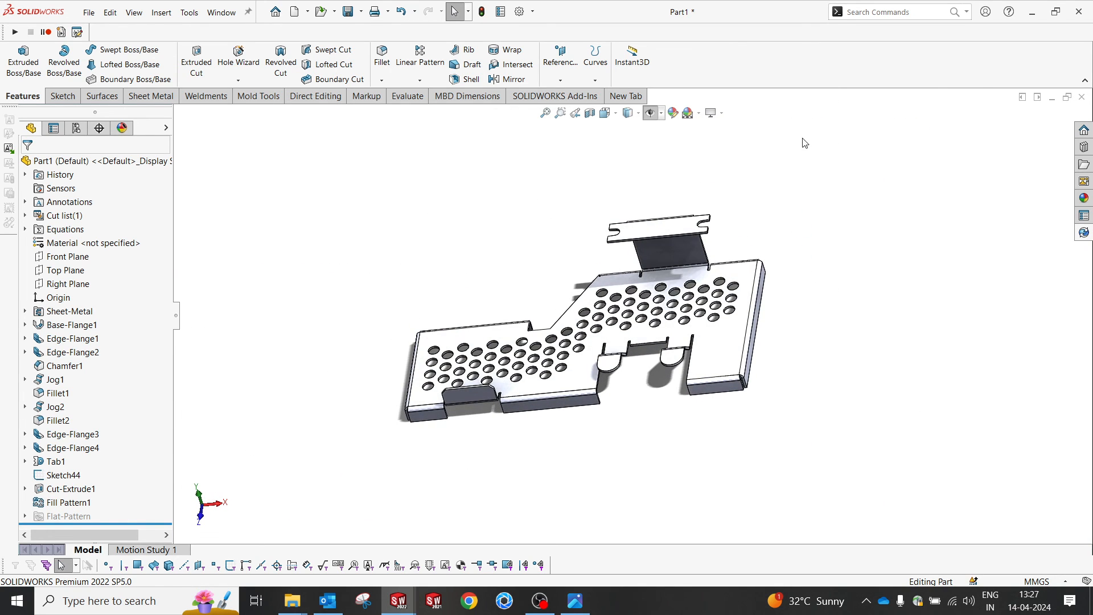
scroll(774, 231, down, 3)
scroll(654, 279, up, 3)
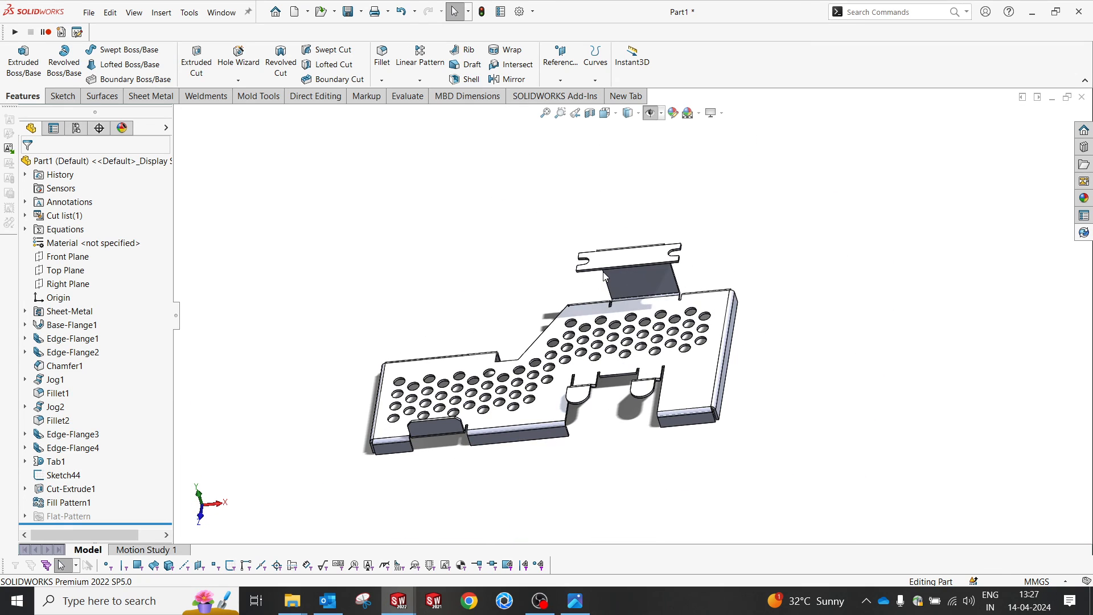
middle_drag(555, 307, 634, 249)
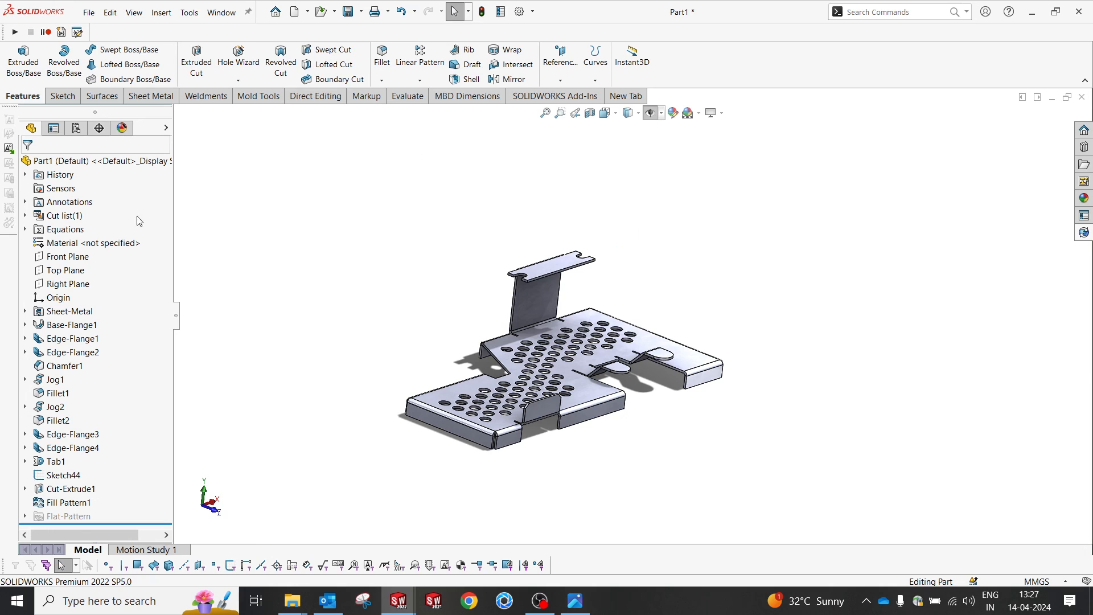
Step: Assign Plain Carbon Steel as the material of the sheet metal bracket
right_click(116, 243)
click(145, 295)
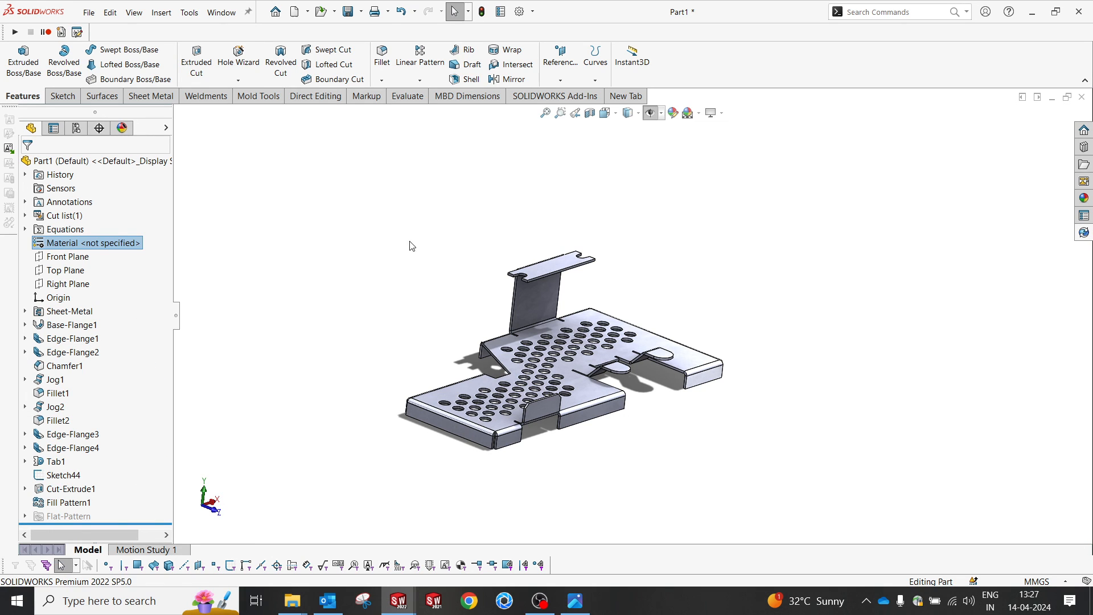
scroll(400, 430, down, 1)
scroll(400, 430, down, 1)
middle_drag(443, 326, 447, 336)
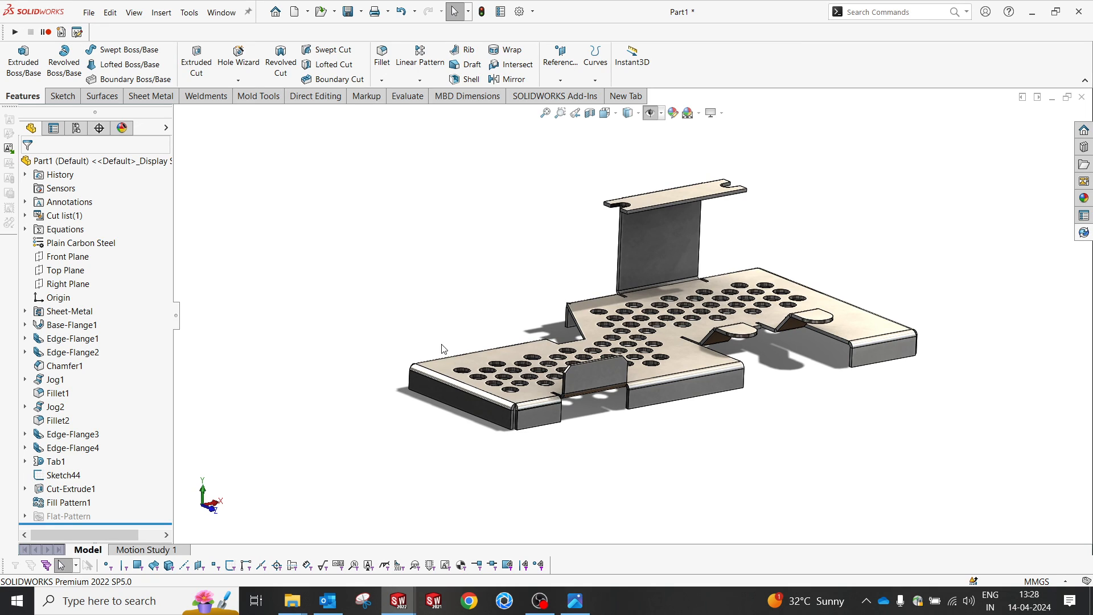